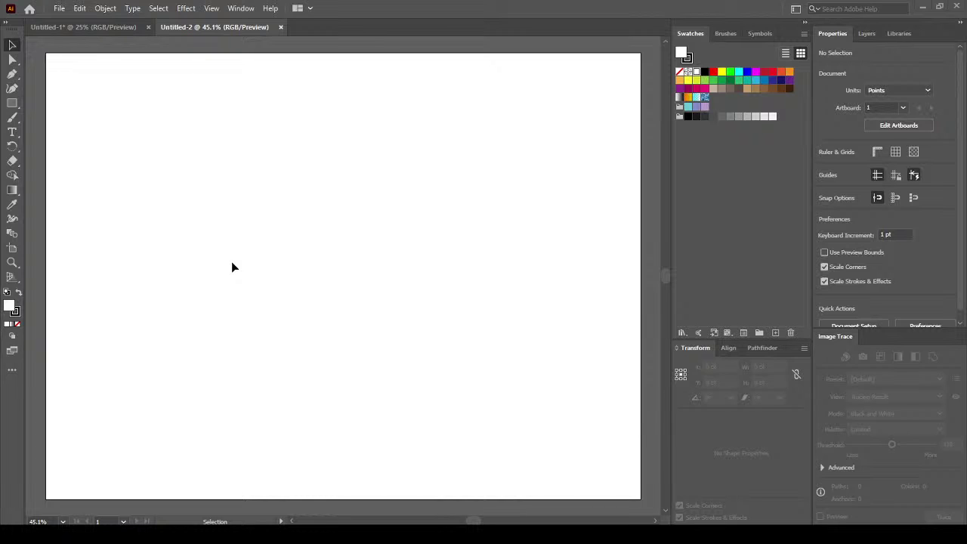
click(185, 9)
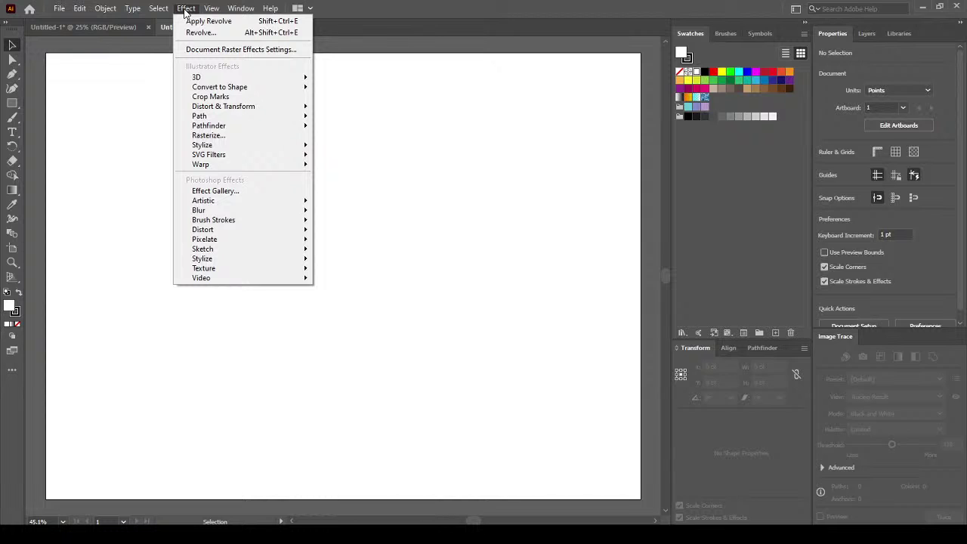
mouse_move(242, 77)
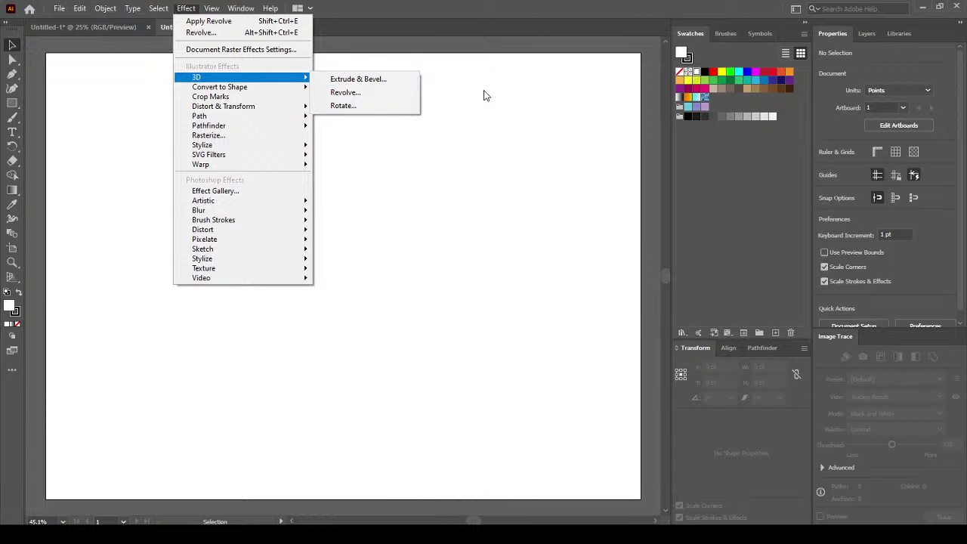
click(442, 52)
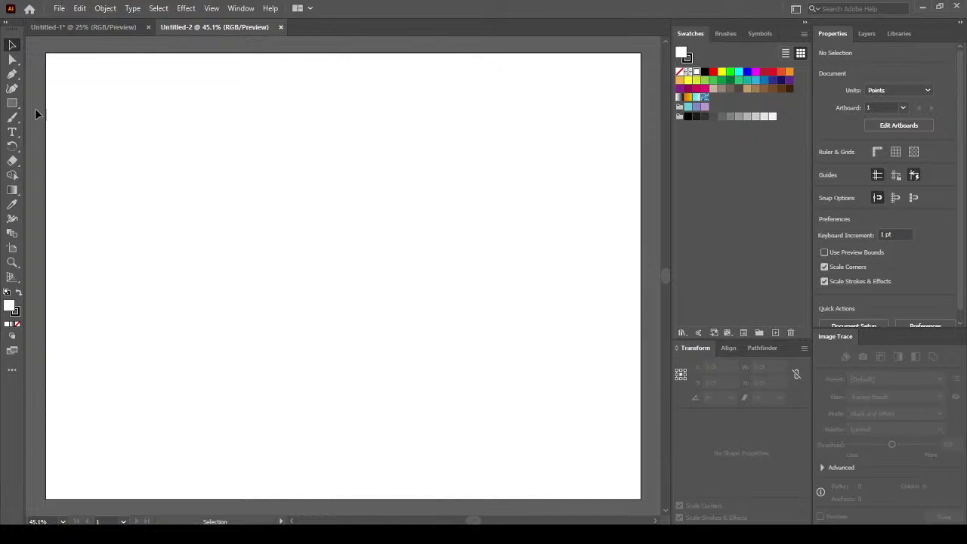
click(12, 103)
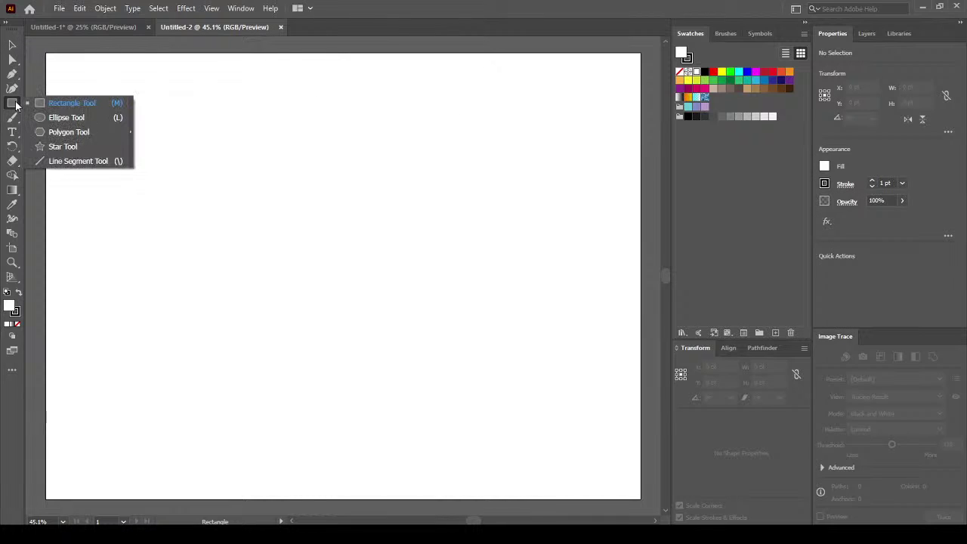
click(60, 103)
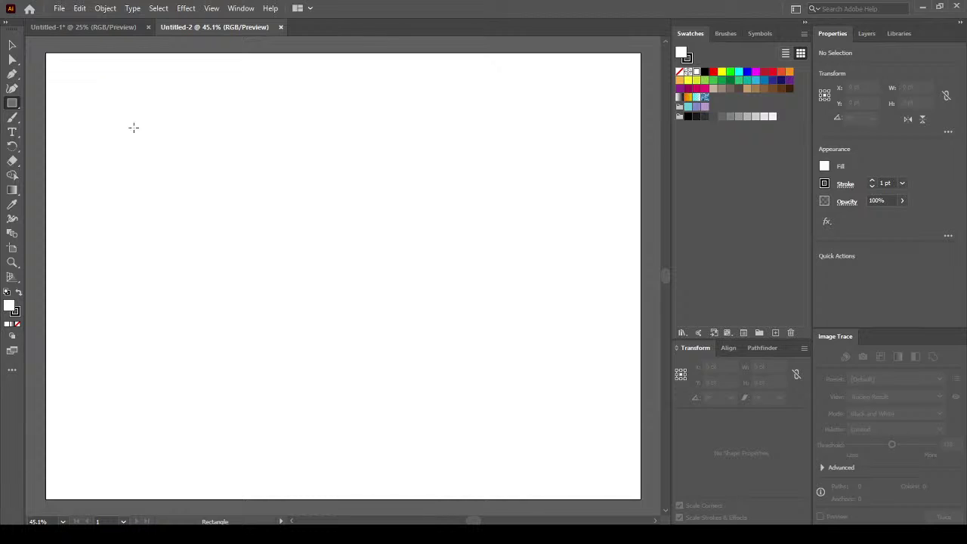
drag(91, 79, 238, 226)
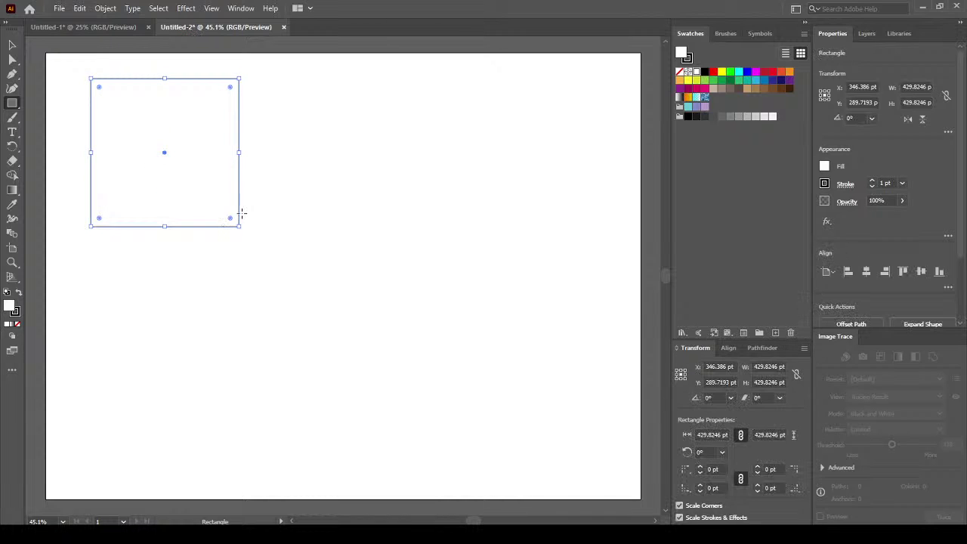
key(Delete)
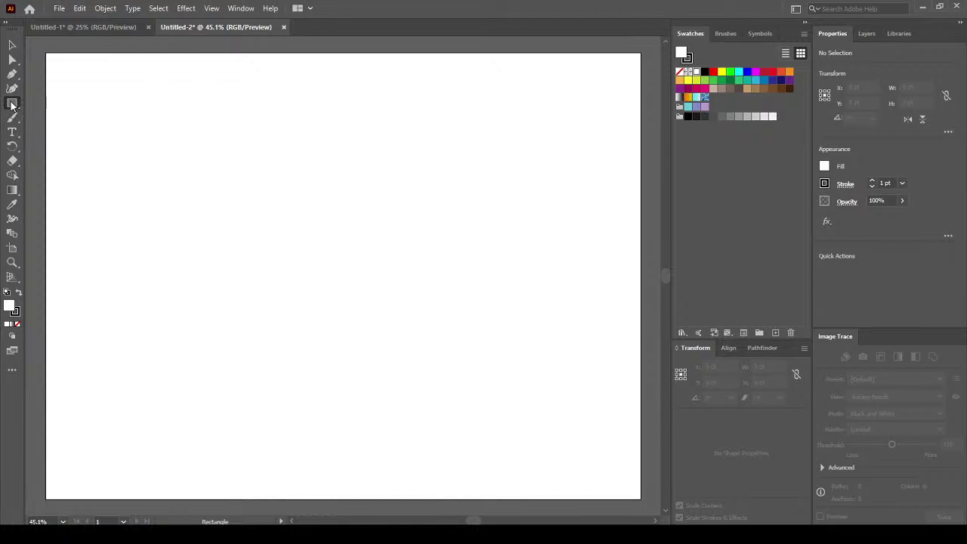
Create a 5-point star with radii 329.1219 pt and 164.561 pt and move it fully onto the artboard's upper-left area.
click(12, 104)
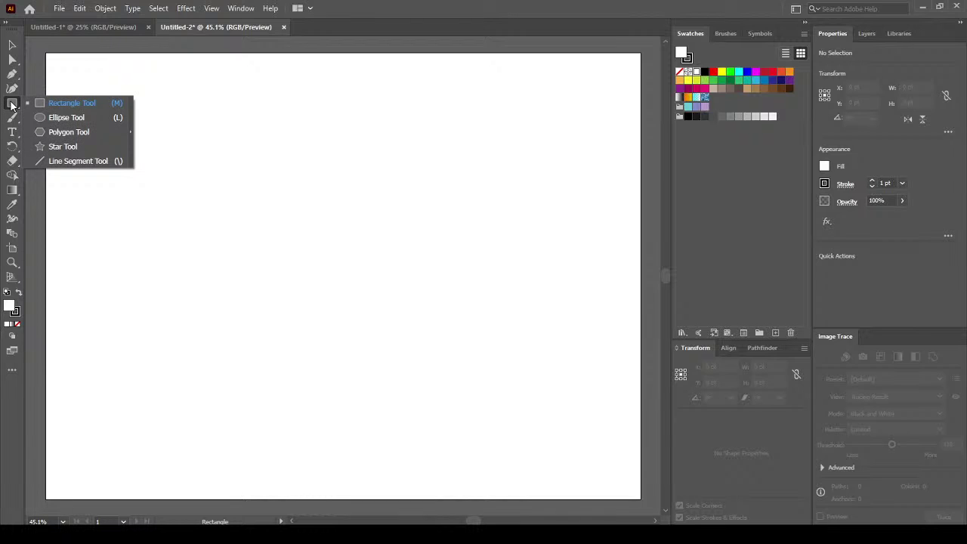
click(74, 147)
click(202, 169)
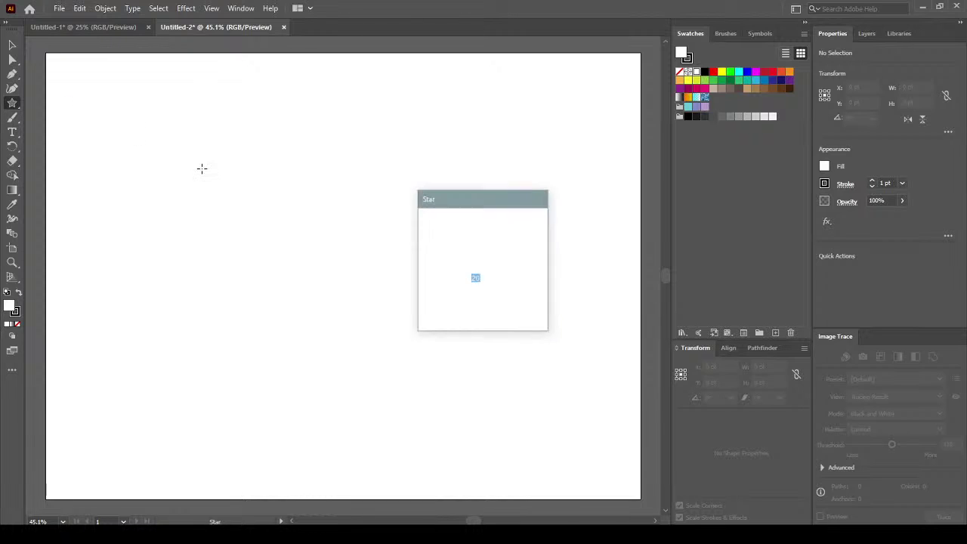
text(5)
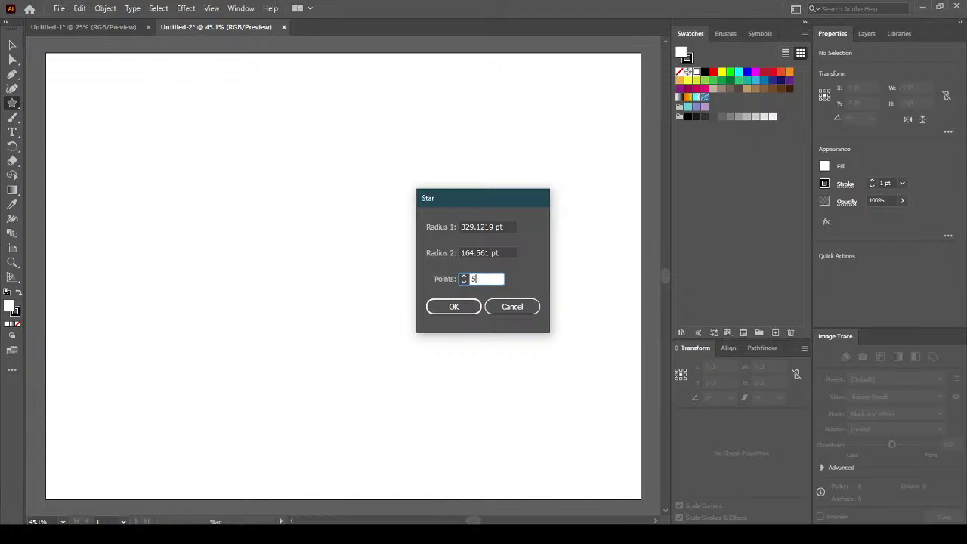
click(436, 308)
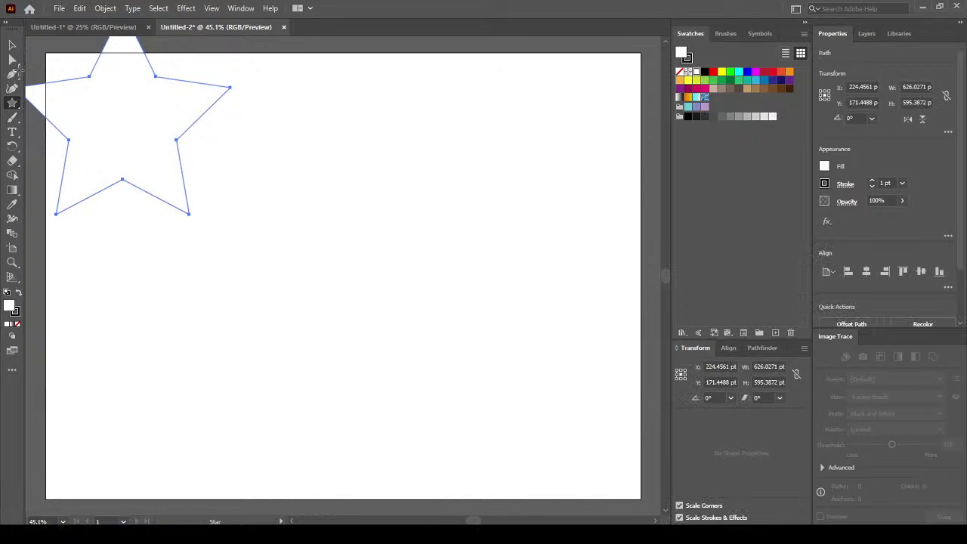
click(12, 45)
drag(131, 118, 185, 180)
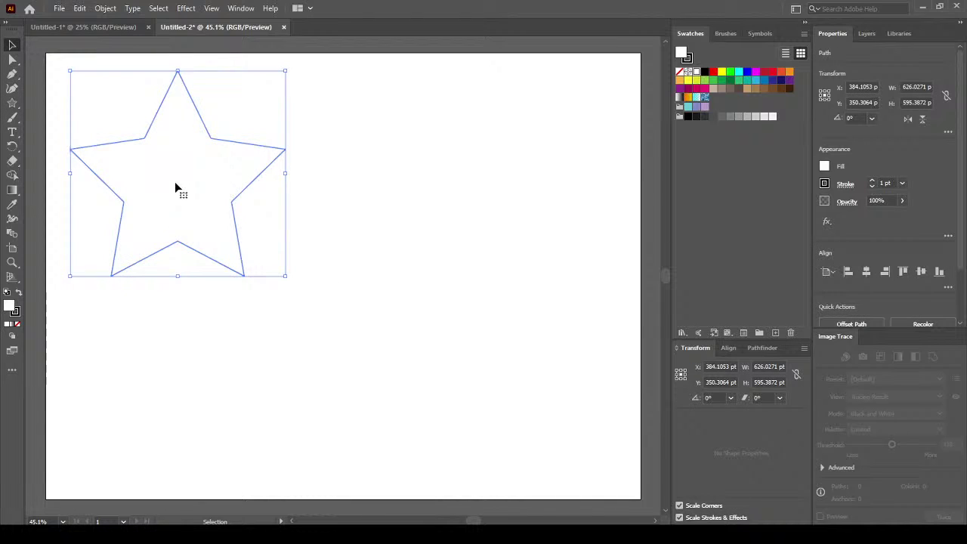
Give the star a medium green fill with no stroke, and scale it down proportionally toward its upper-left corner.
click(689, 59)
click(679, 72)
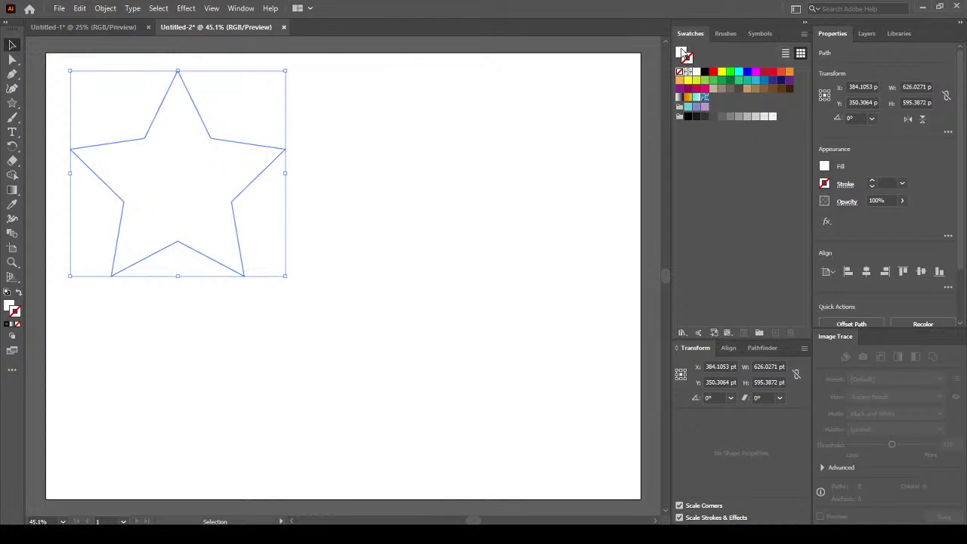
click(681, 53)
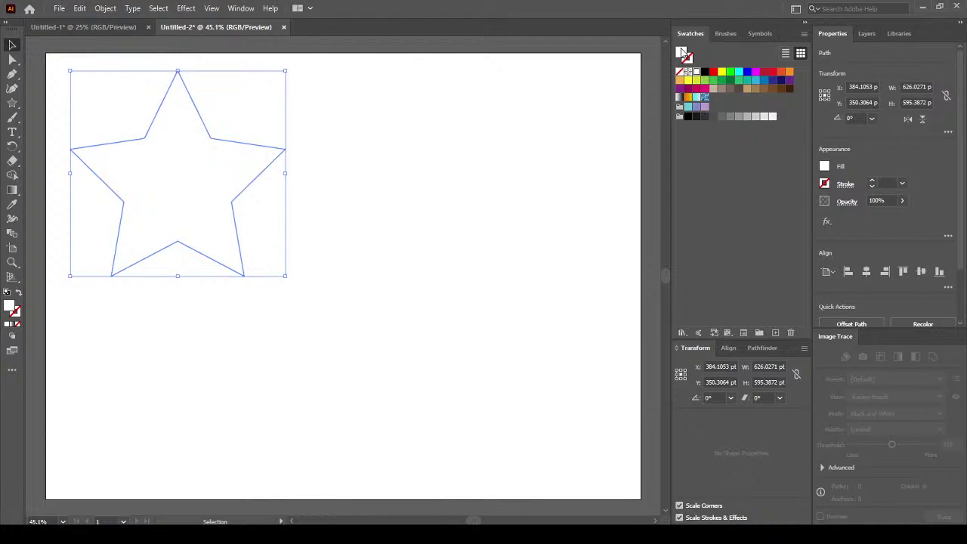
click(730, 80)
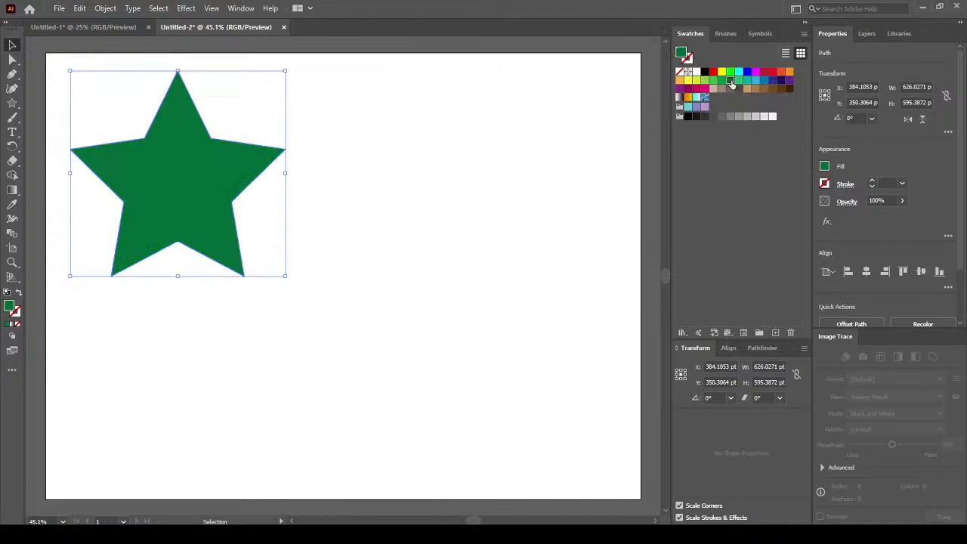
click(722, 80)
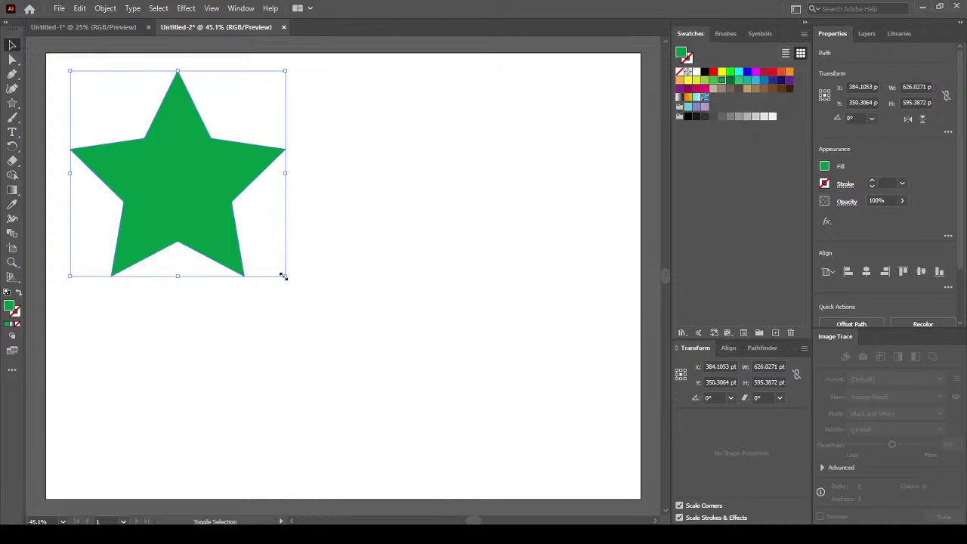
drag(283, 276, 251, 228)
click(291, 250)
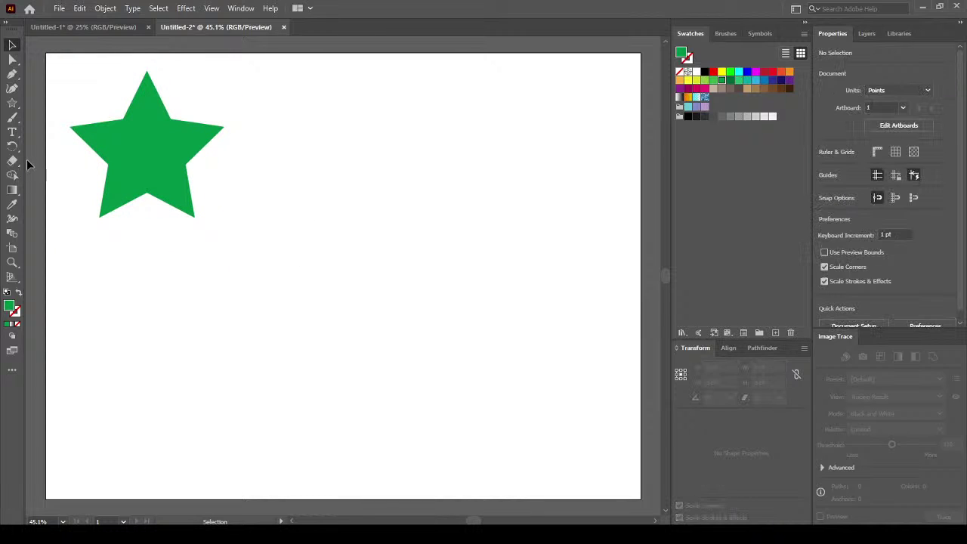
Draw a square about 298 pt wide near the middle of the artboard, to the right of the star.
click(13, 104)
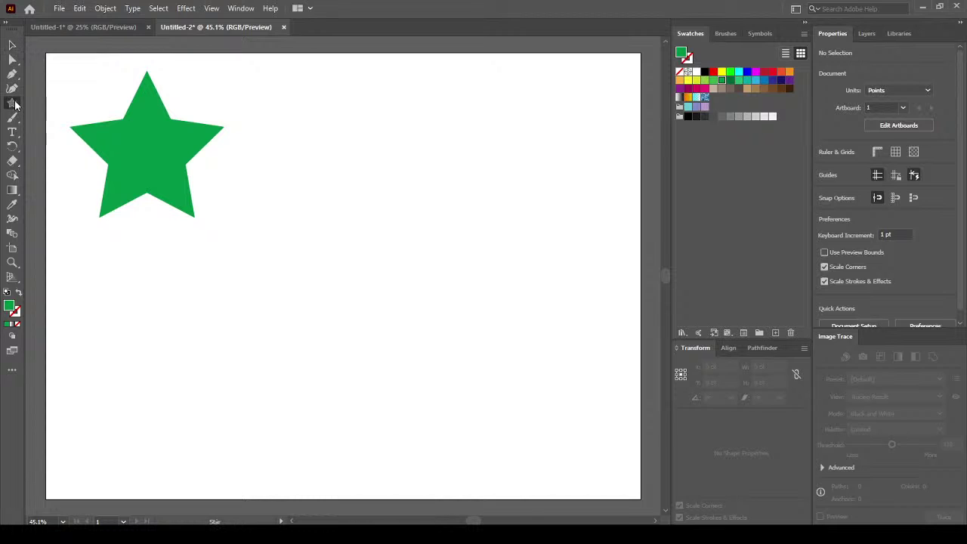
click(13, 103)
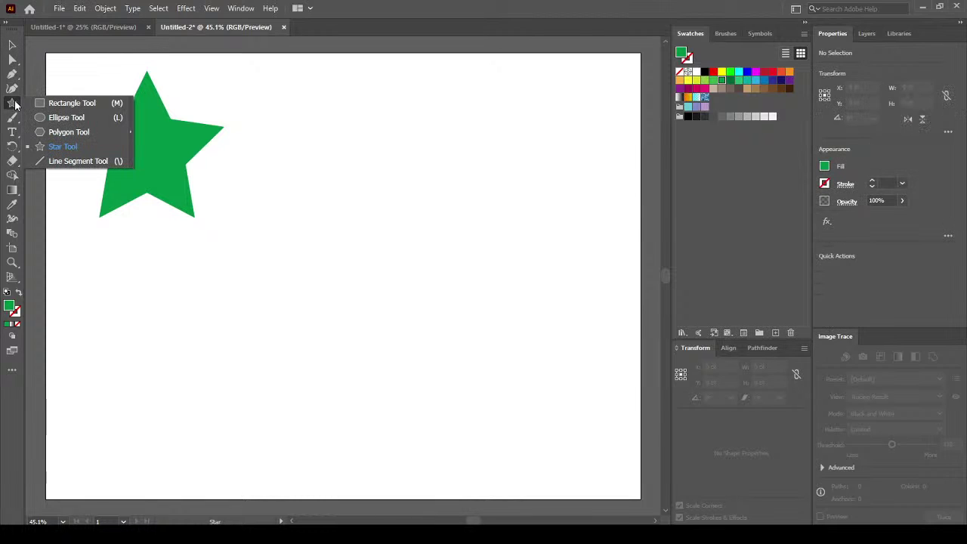
click(68, 103)
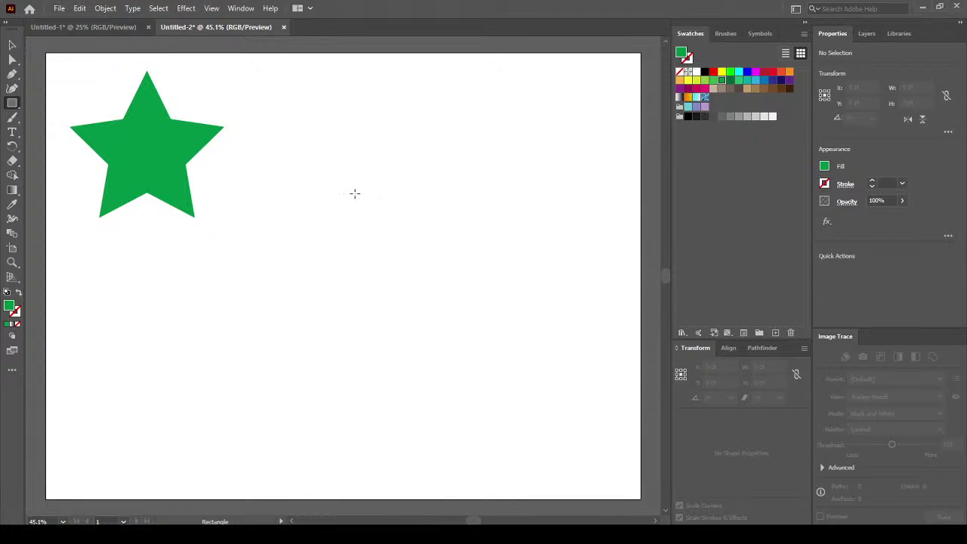
drag(351, 195, 454, 297)
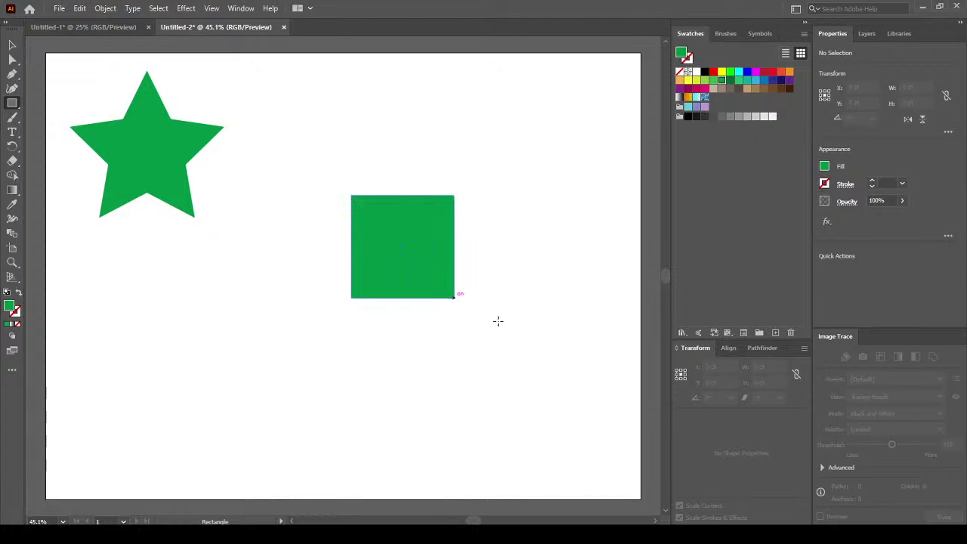
Rotate the square to 315° so it forms a diamond, and fill it with red.
key(v)
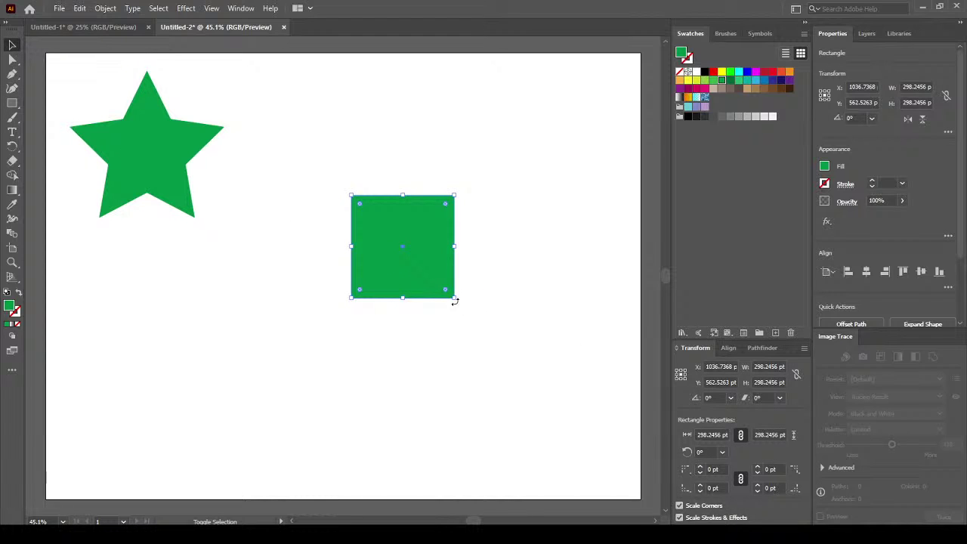
drag(418, 317, 388, 320)
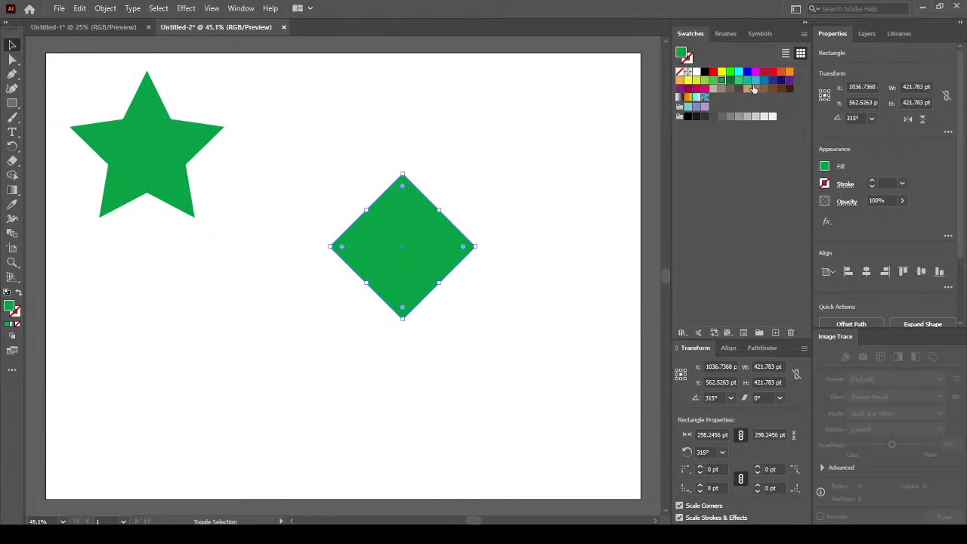
click(713, 71)
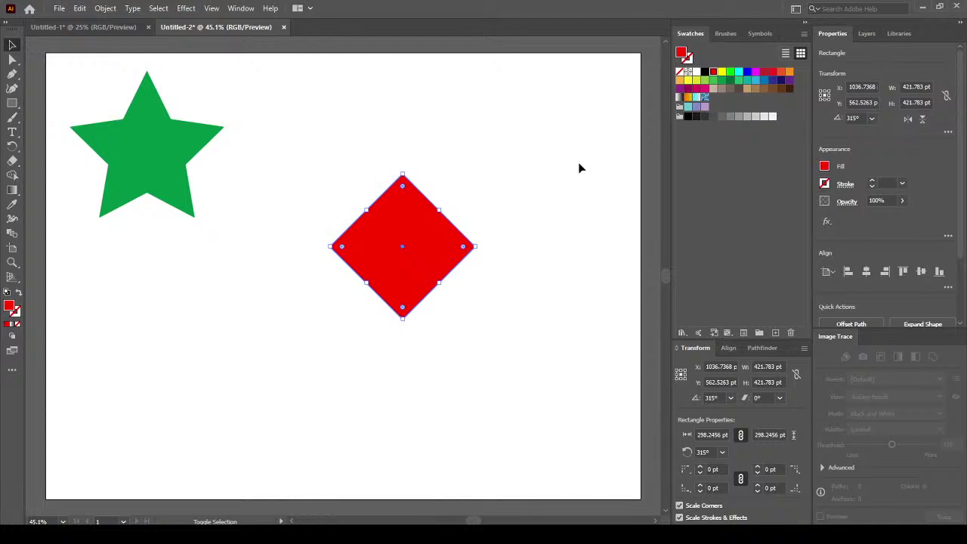
Draw a square about 589 pt wide and center it over the diamond so its lower edge crosses the diamond's middle.
click(12, 103)
drag(291, 121, 496, 225)
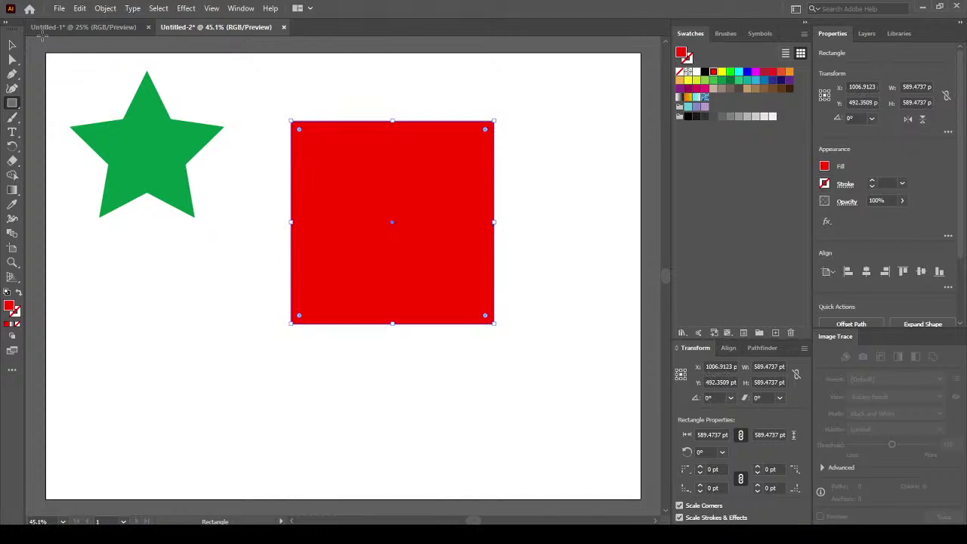
key(v)
drag(439, 306, 448, 227)
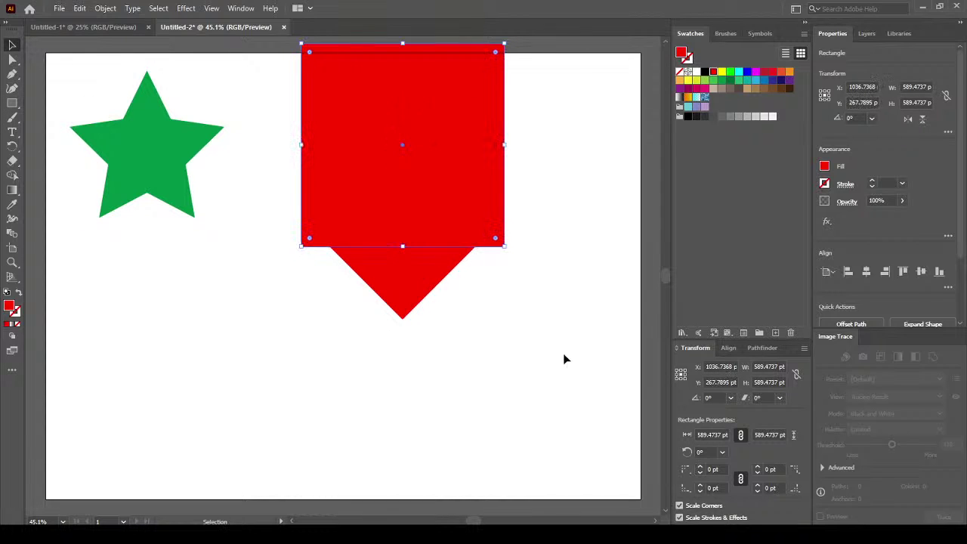
Subtract the large square from the diamond with Minus Front, leaving only the downward-pointing triangle.
shift+click(402, 283)
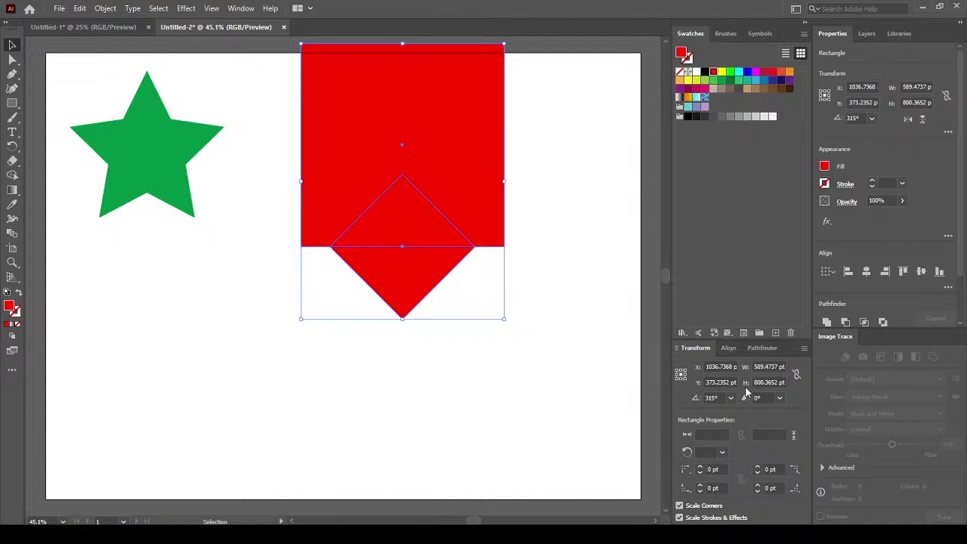
click(753, 349)
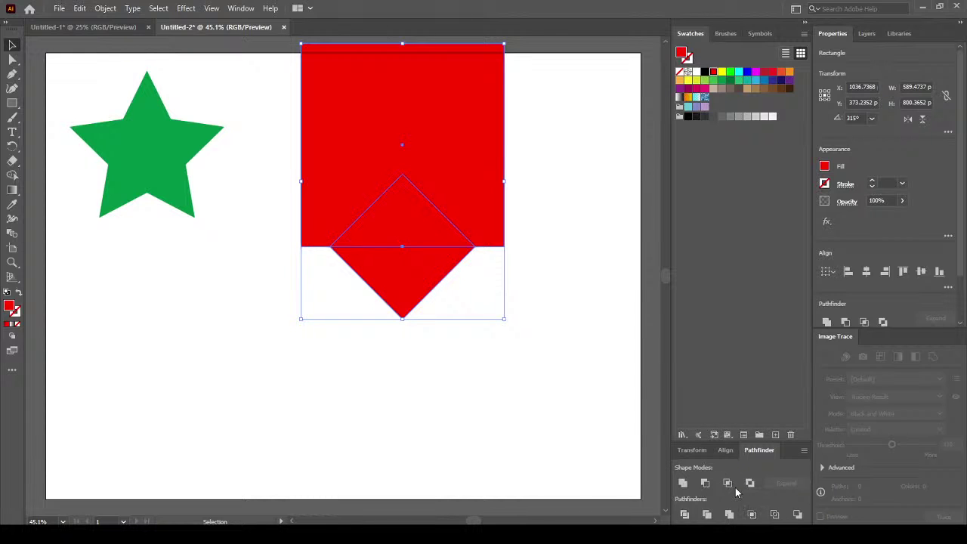
click(706, 484)
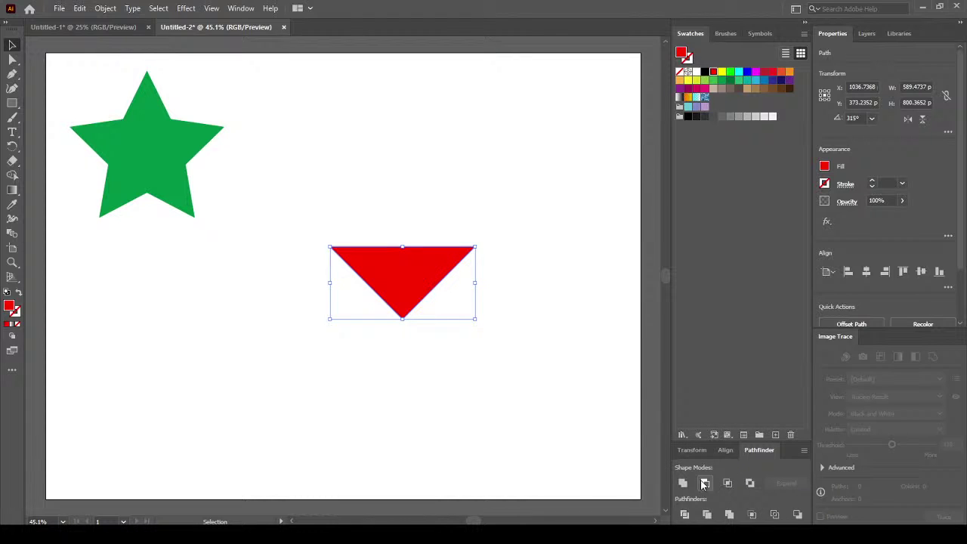
click(507, 368)
Draw a circle about 226 pt in diameter and place it over the left half of the triangle's top edge.
click(9, 105)
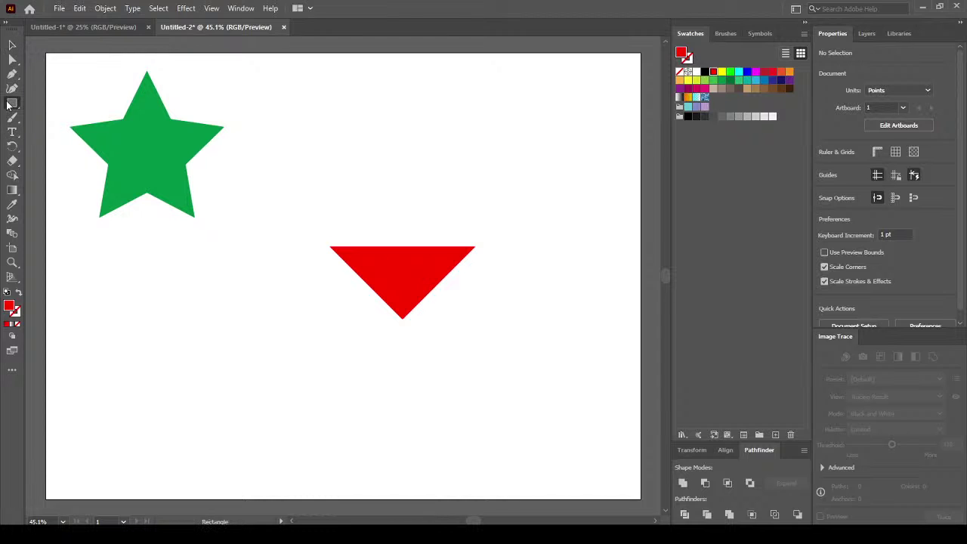
drag(9, 104, 45, 117)
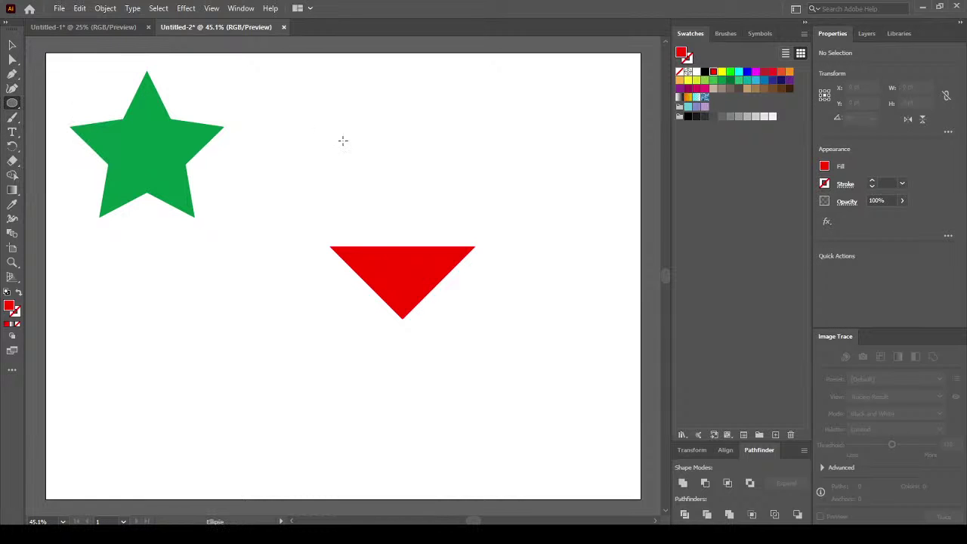
drag(371, 163, 448, 240)
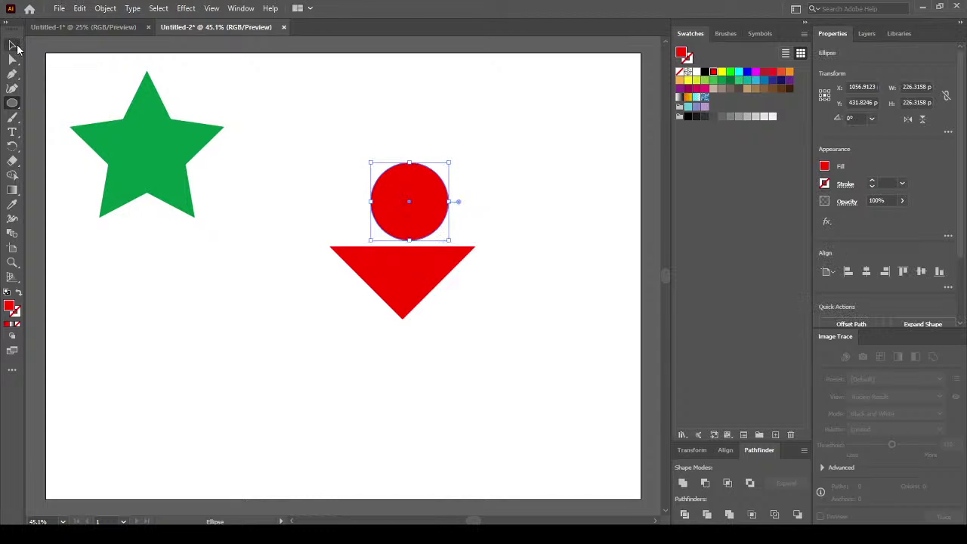
key(v)
drag(434, 208, 395, 256)
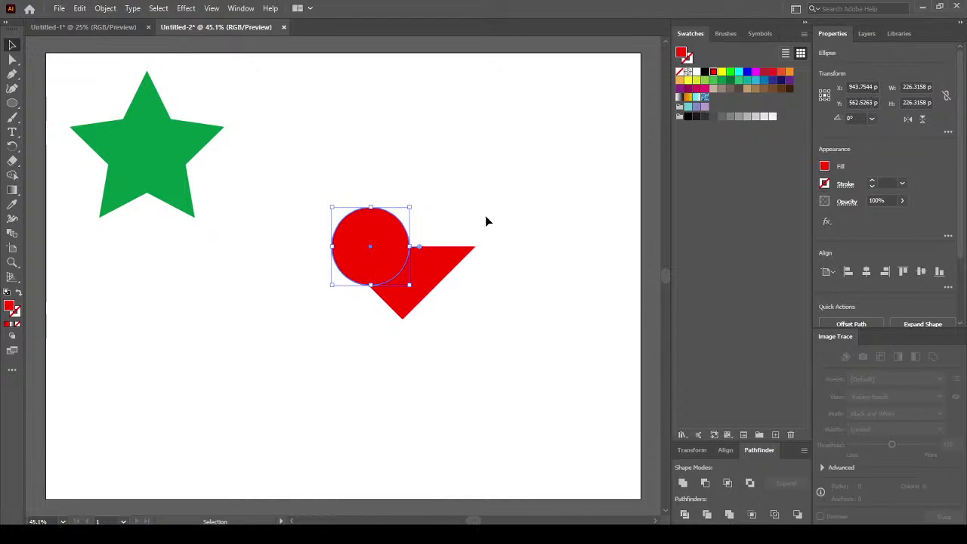
click(494, 218)
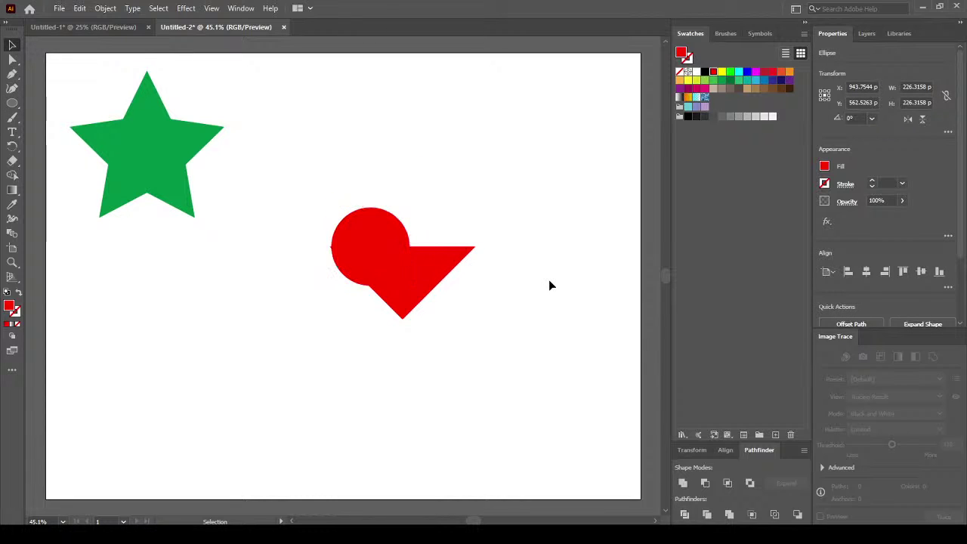
click(383, 242)
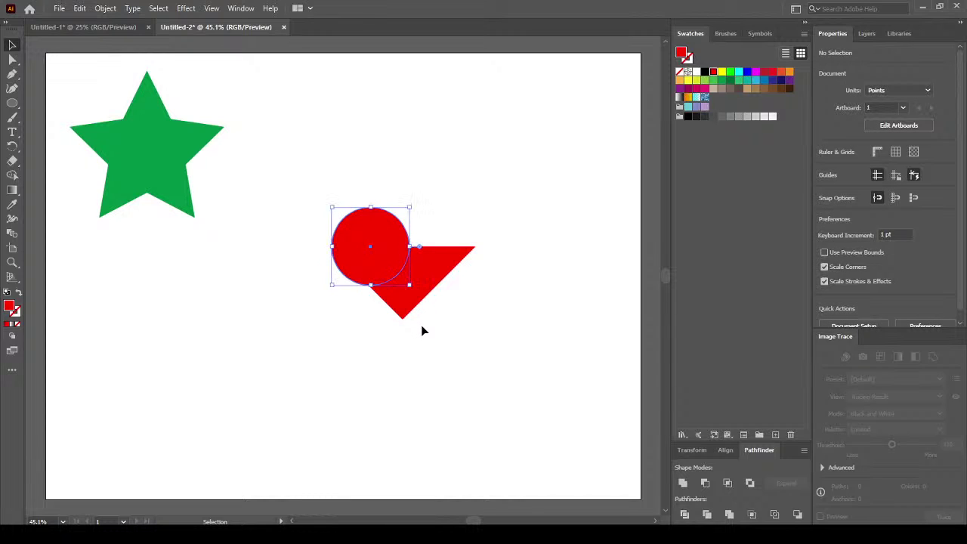
Duplicate the red circle horizontally over the right half of the triangle's top edge, aligned with its right corner.
click(477, 324)
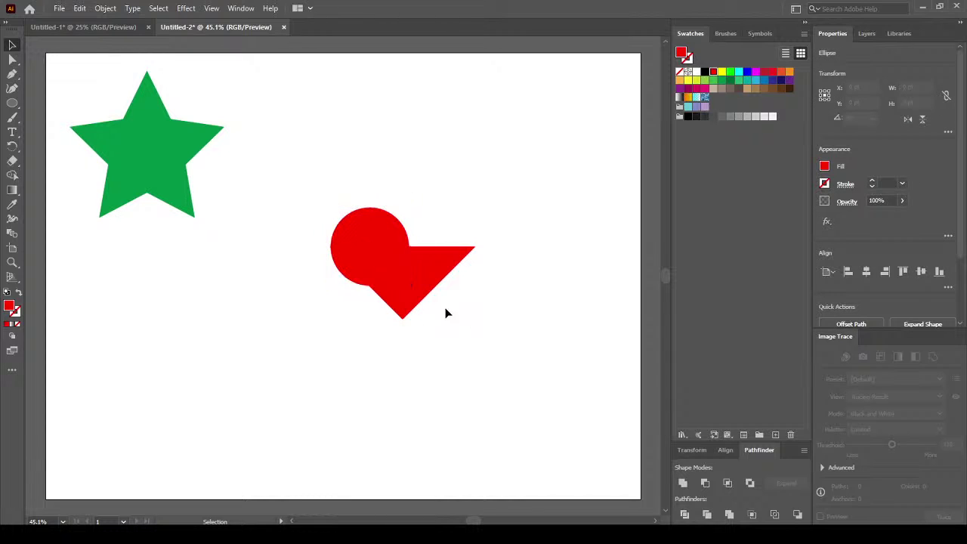
click(384, 236)
click(480, 213)
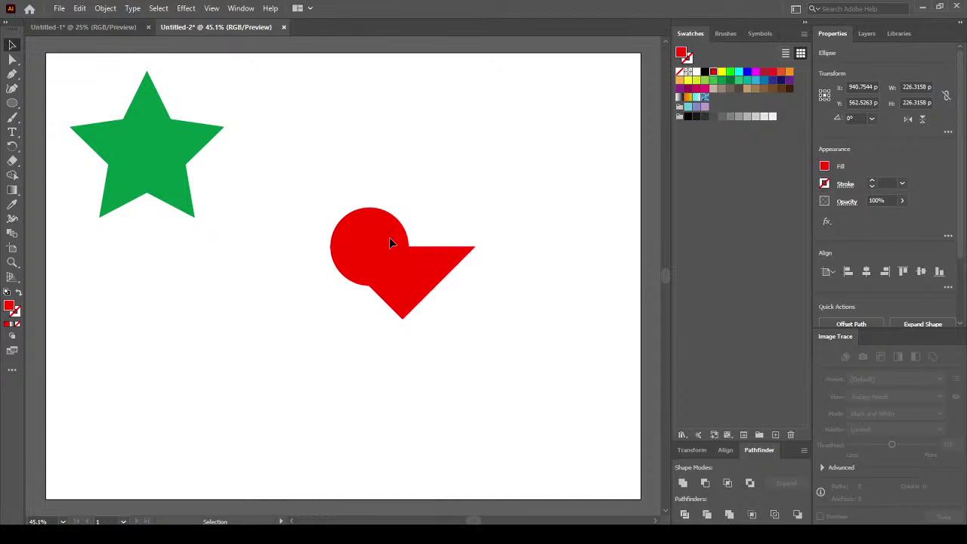
click(400, 255)
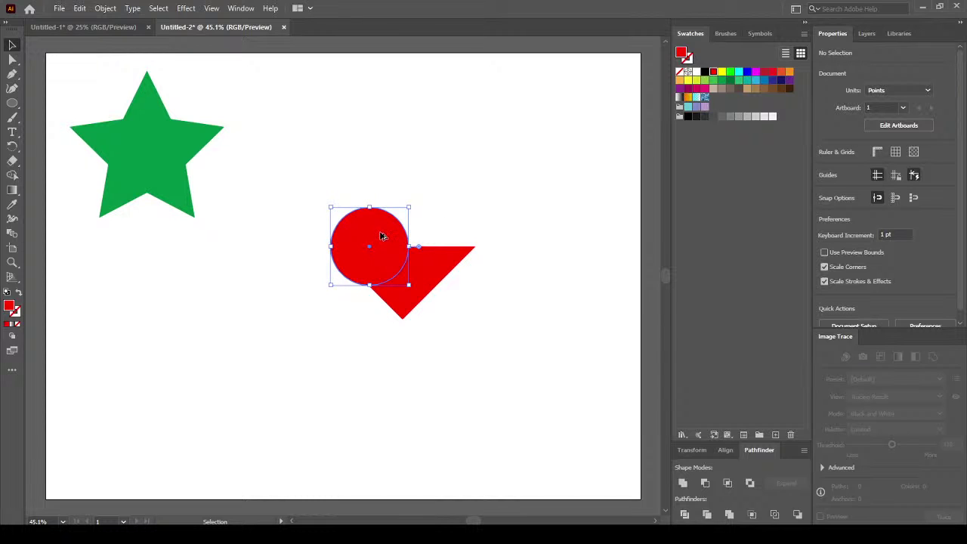
drag(381, 236, 450, 236)
click(536, 272)
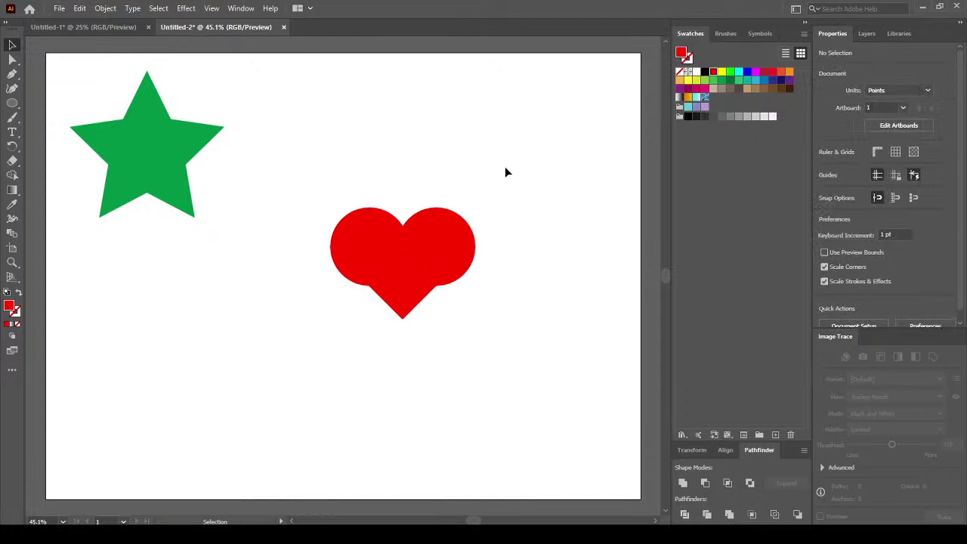
Merge the two overlapping circles into one shape with Pathfinder Unite.
drag(362, 214, 362, 214)
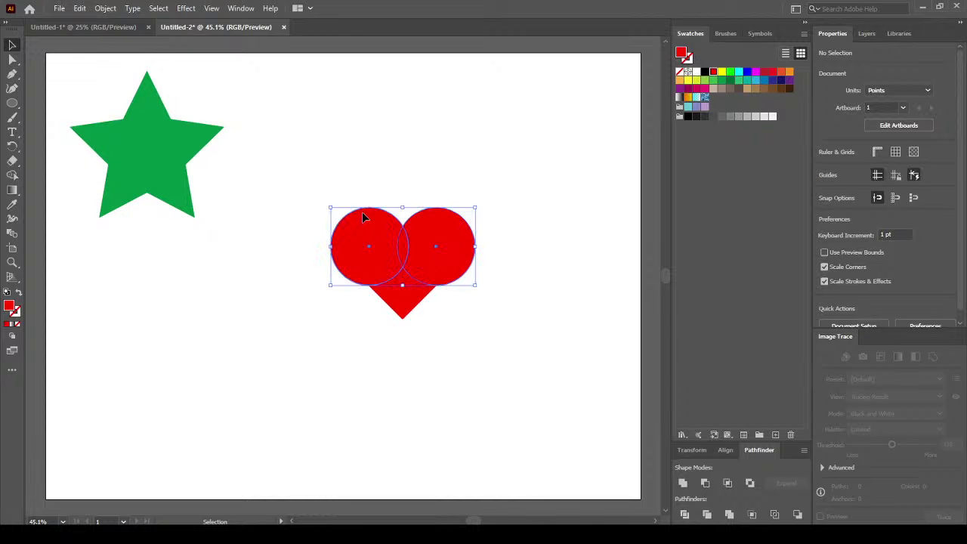
click(685, 483)
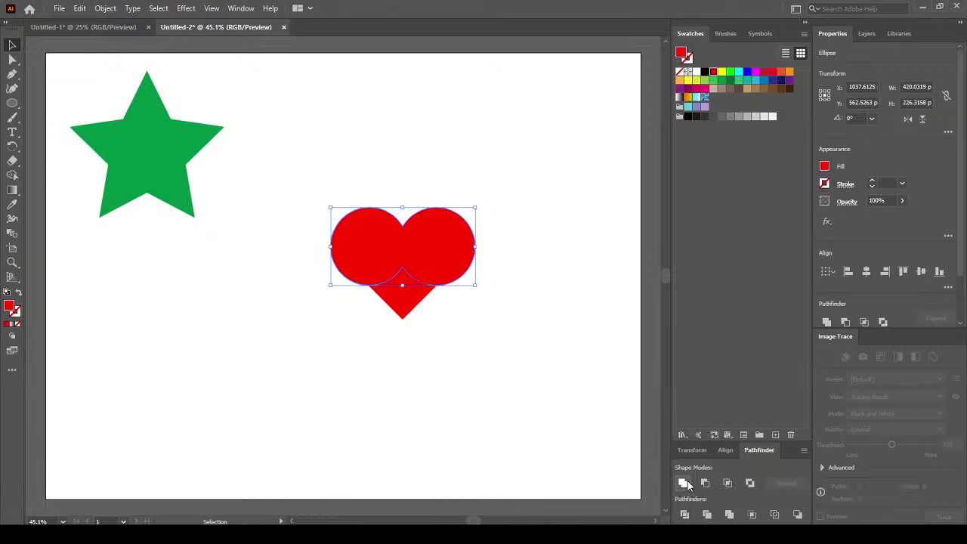
click(263, 254)
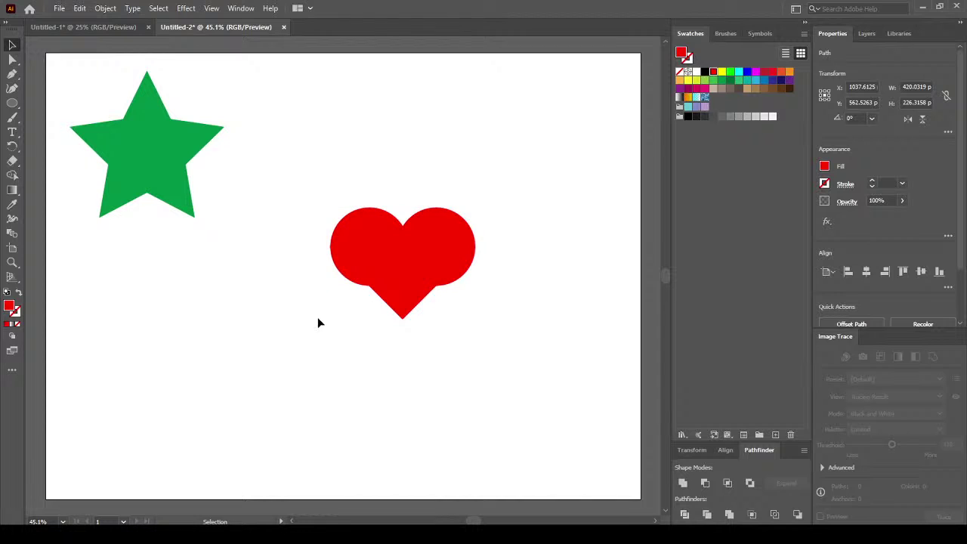
Draw a rectangle about 786 × 388 pt covering the lower half of the merged circles, starting at the triangle's top edge.
click(14, 103)
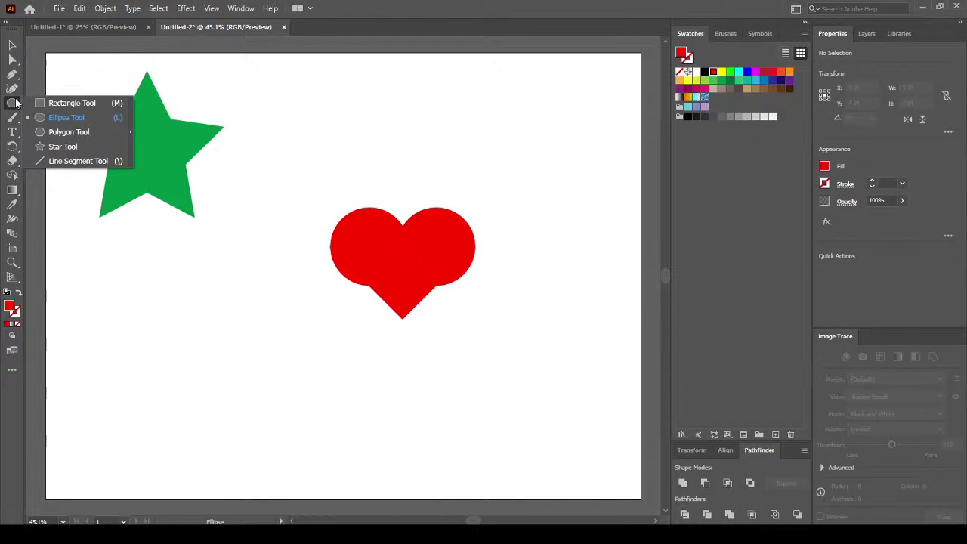
click(72, 103)
mouse_move(557, 380)
mouse_down()
mouse_move(283, 259)
mouse_move(285, 246)
mouse_up()
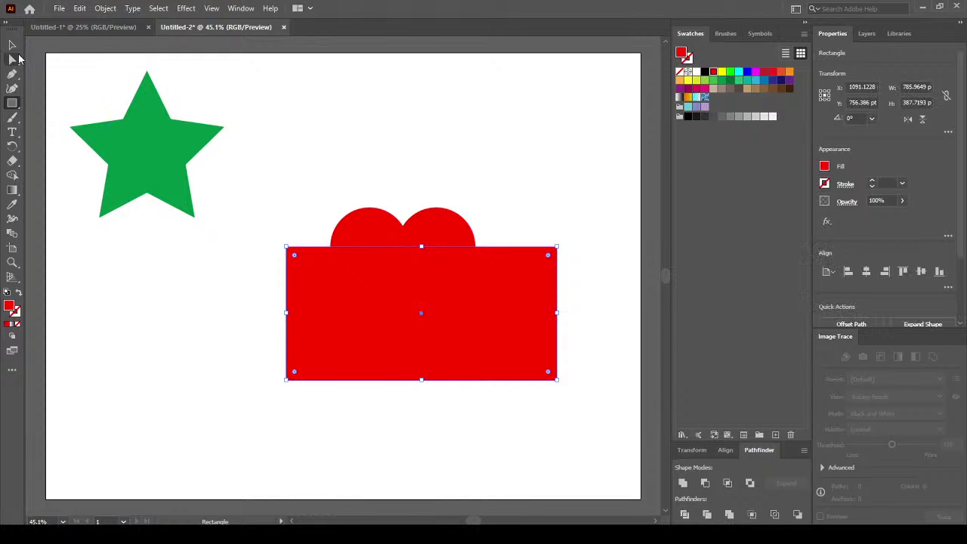
Subtract the rectangle from the merged circles with Minus Front, leaving only their upper halves.
key(v)
shift+click(440, 228)
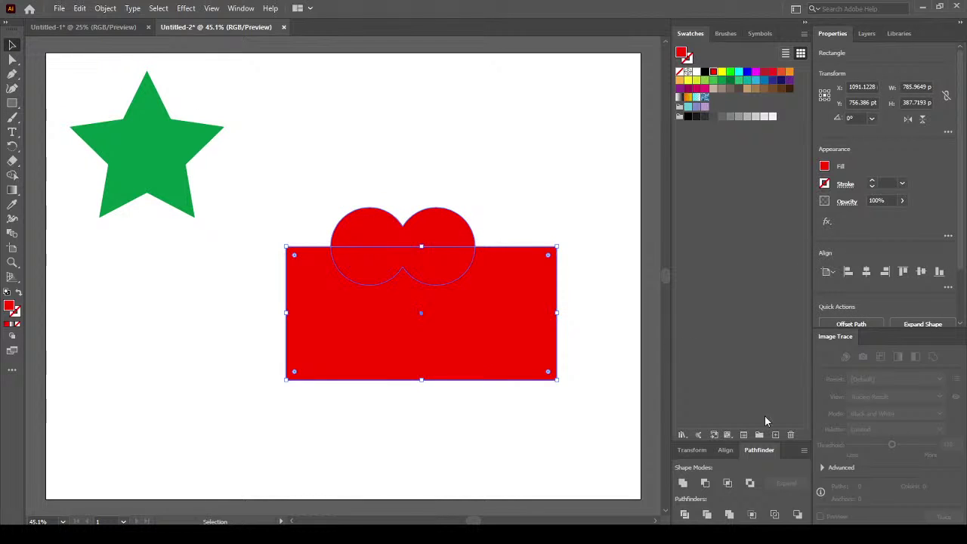
click(705, 483)
Unite the upper half-circles and the triangle into a single heart shape.
click(523, 328)
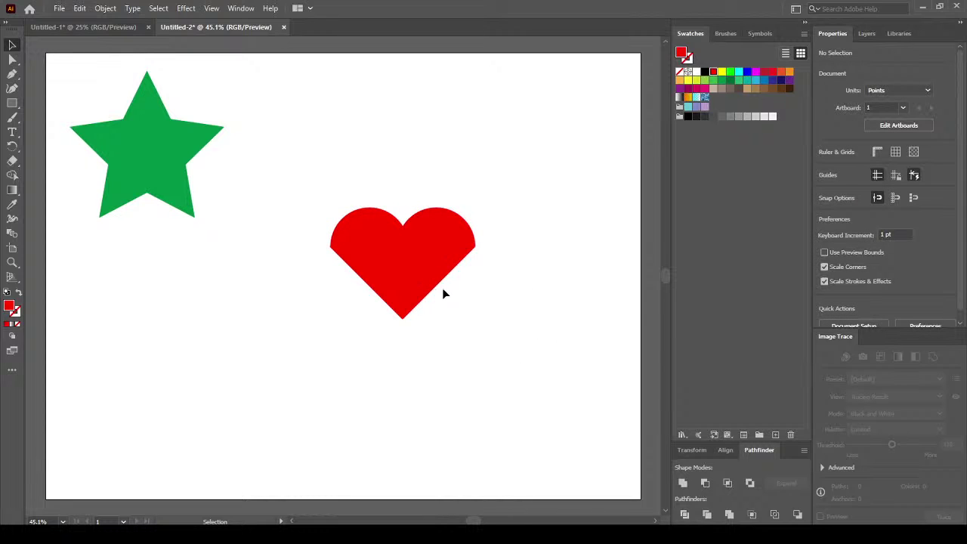
drag(572, 383, 574, 383)
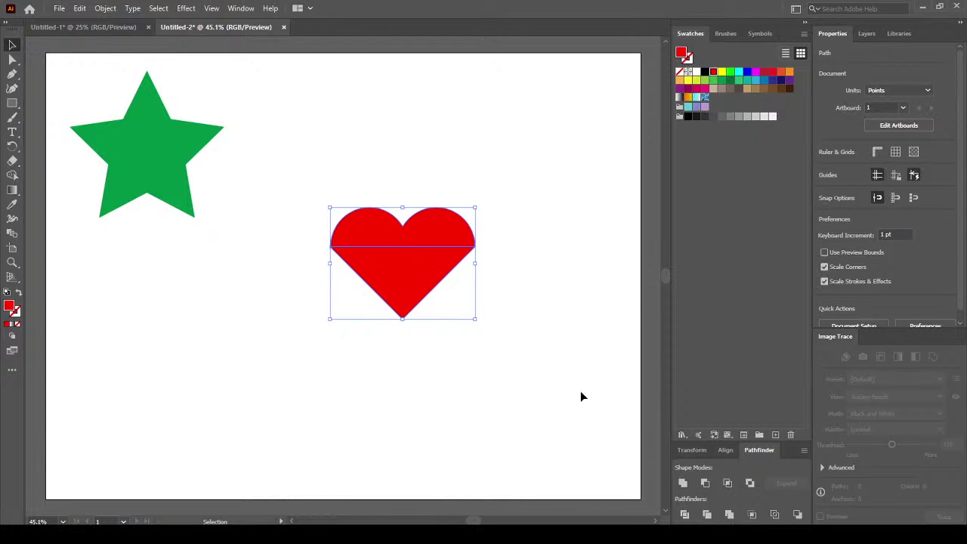
click(683, 483)
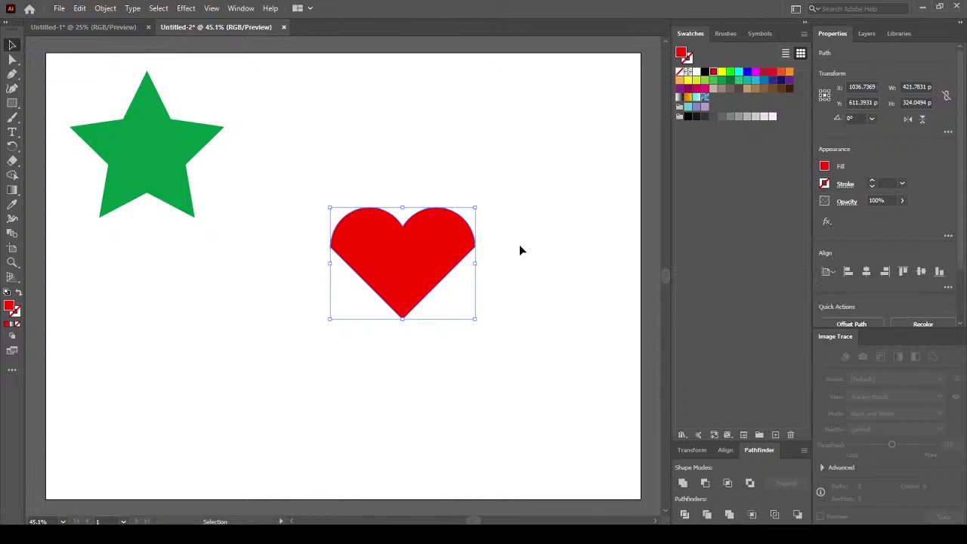
Remove the extra anchor point at the heart's left corner with the Pen tool.
click(12, 61)
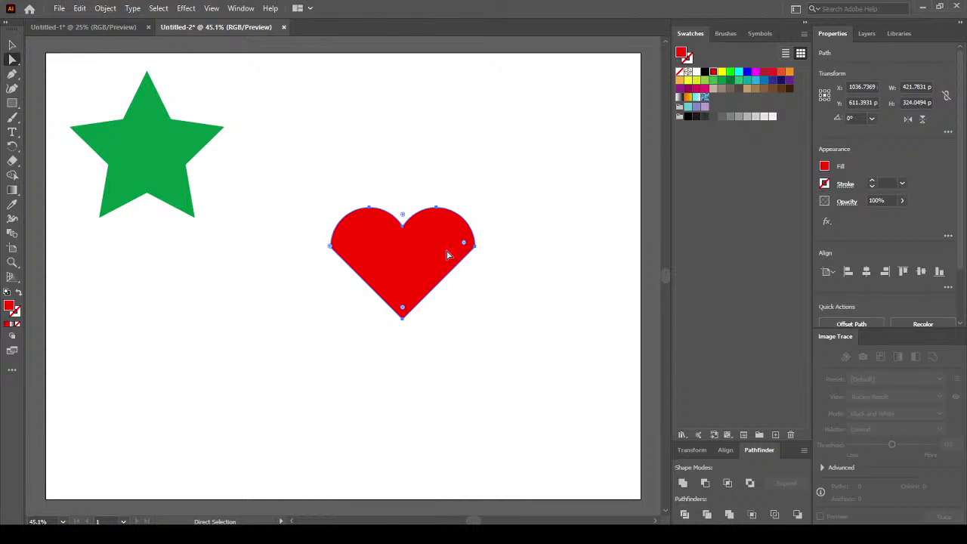
scroll(431, 231, up, 1)
scroll(430, 234, up, 3)
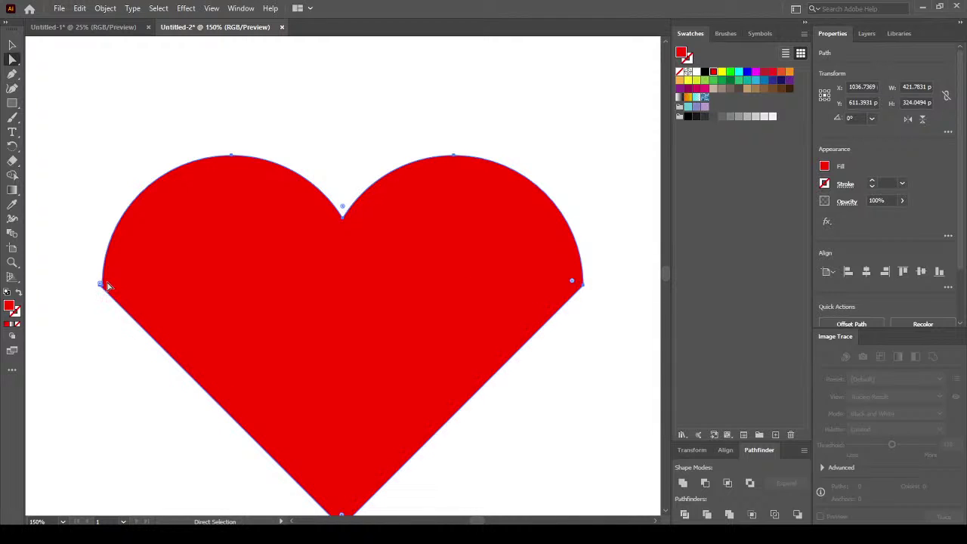
click(12, 73)
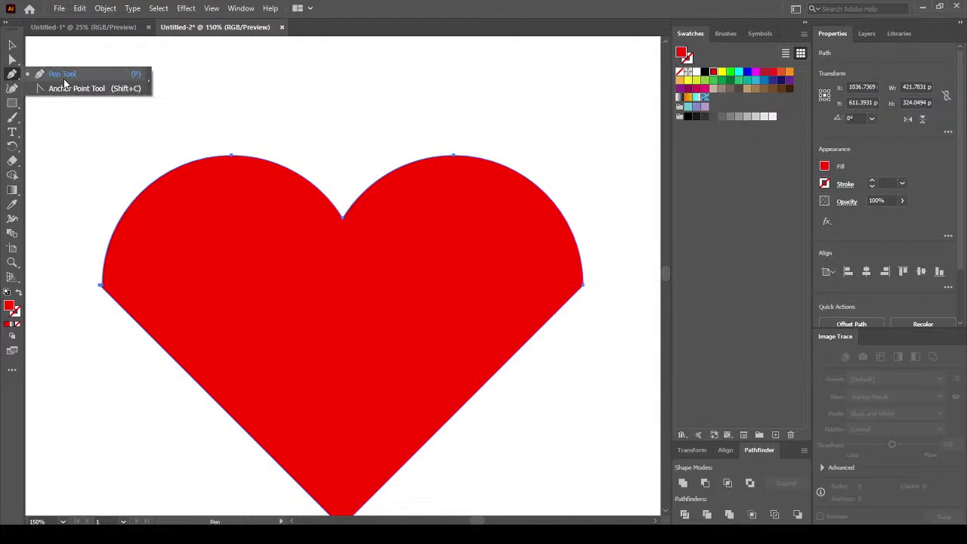
click(64, 77)
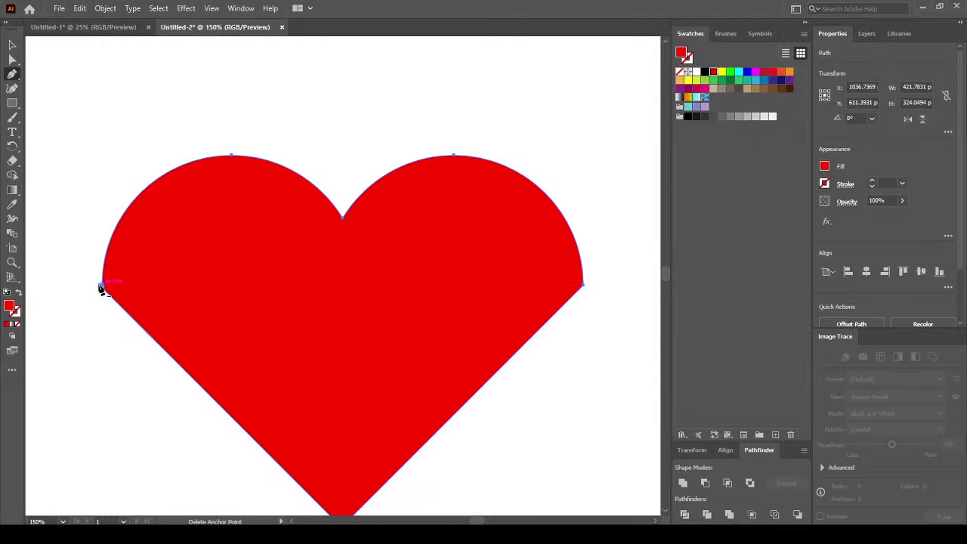
click(101, 286)
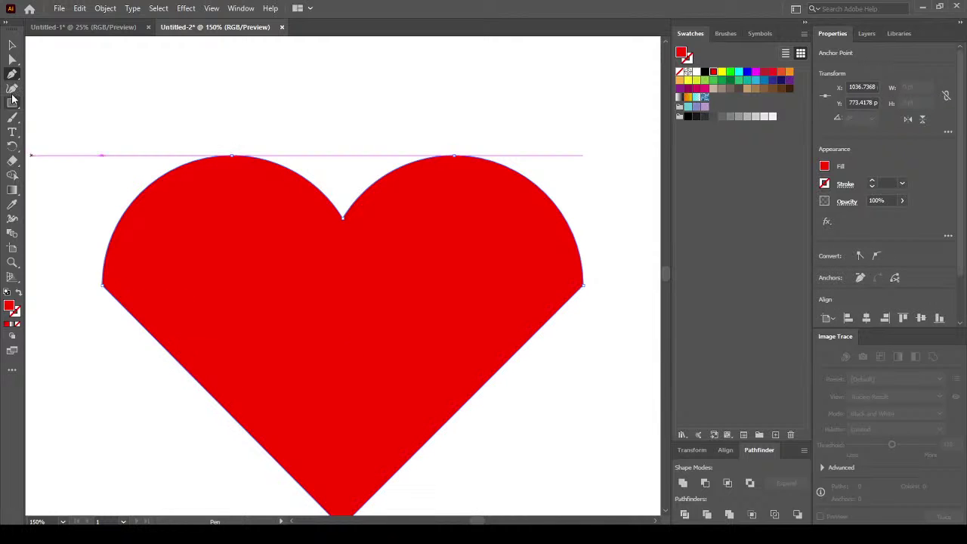
Round the heart's left and right side corners together by an equal amount with their live corner handles, then deselect it.
click(12, 58)
click(249, 275)
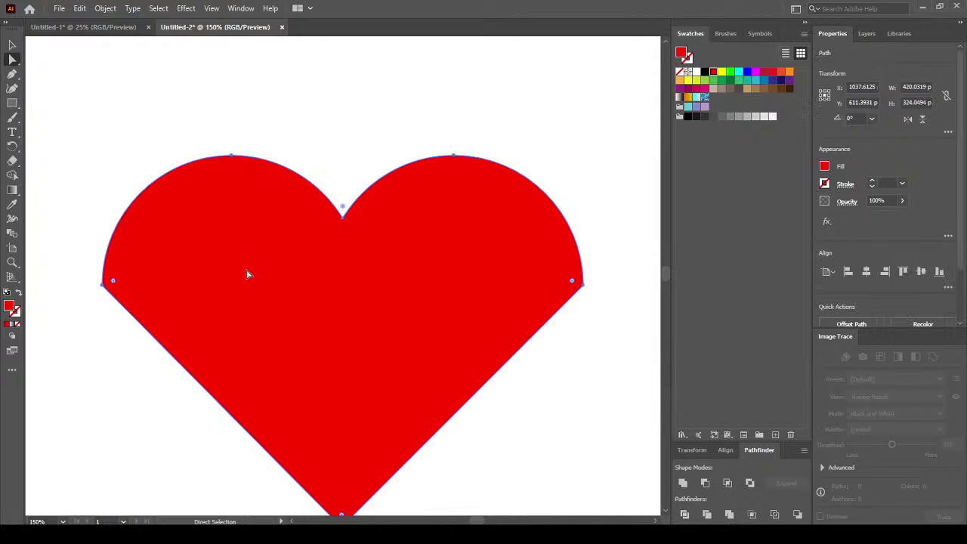
drag(573, 282, 524, 262)
key(ctrl+z)
click(113, 281)
shift+click(572, 281)
drag(575, 288, 475, 2)
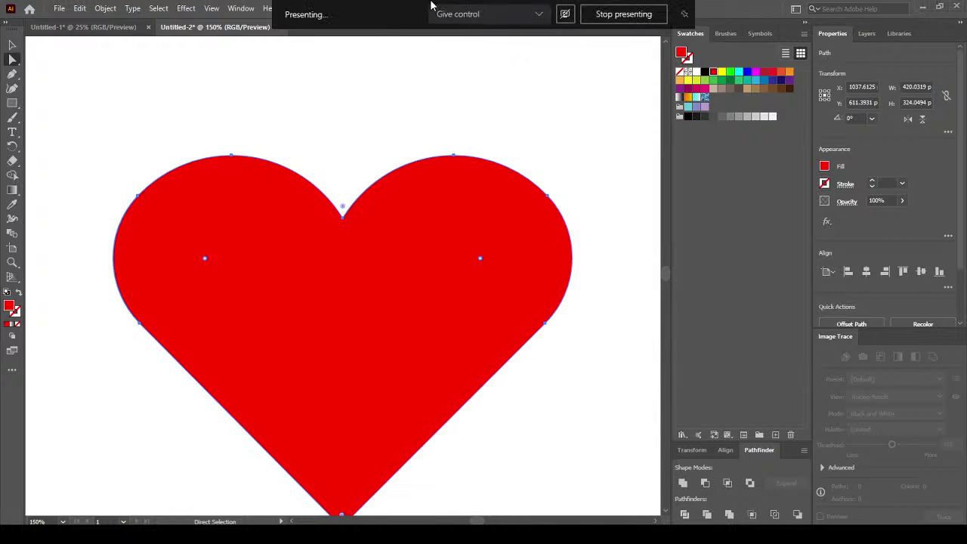
key(v)
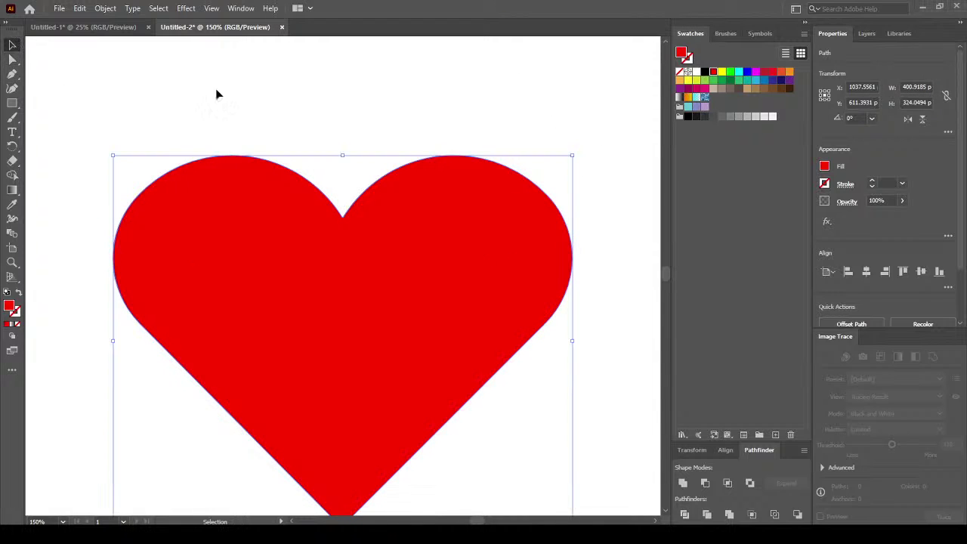
click(321, 111)
Move the heart up beside the green star in the upper part of the artboard.
scroll(389, 180, down, 4)
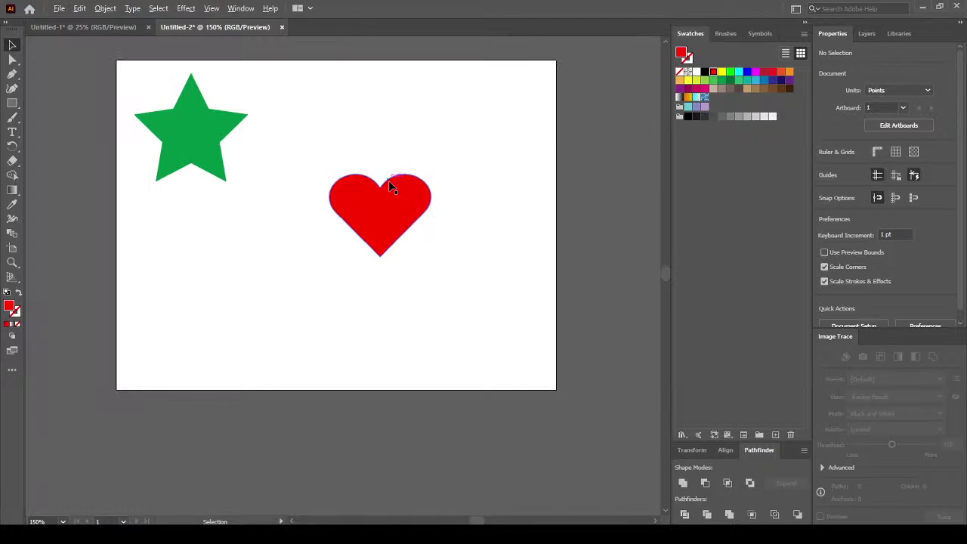
key(space)
drag(334, 254, 366, 324)
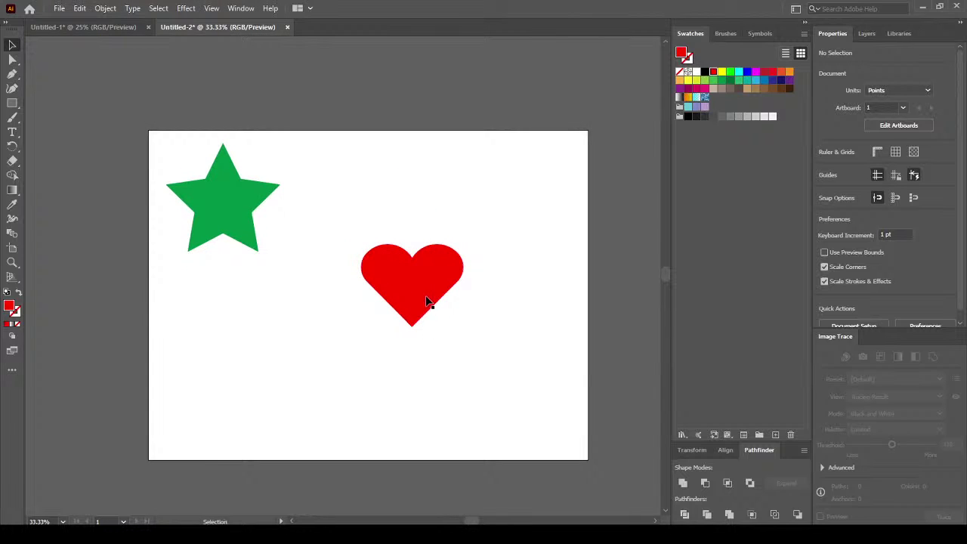
drag(423, 295, 391, 203)
click(428, 307)
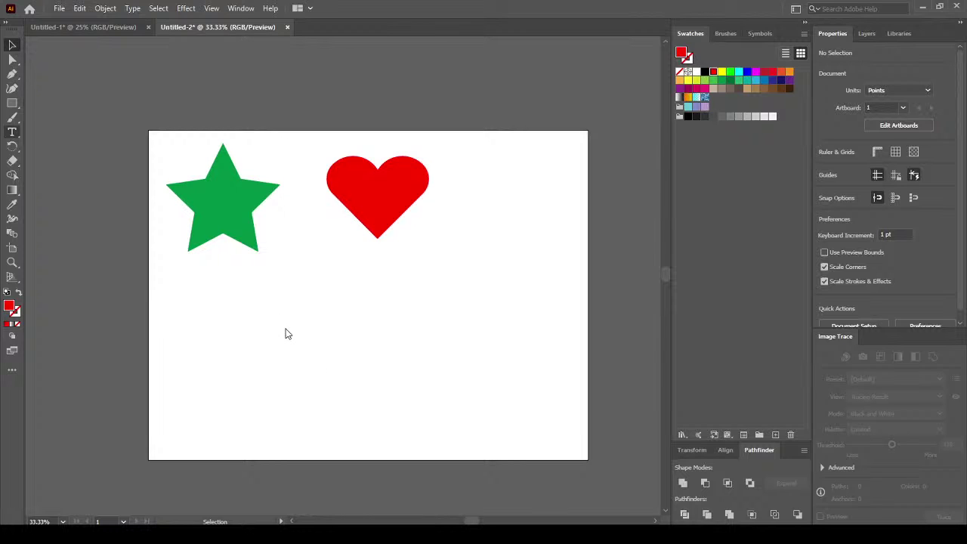
Add the point text "3D" on the empty area below the star and heart.
key(t)
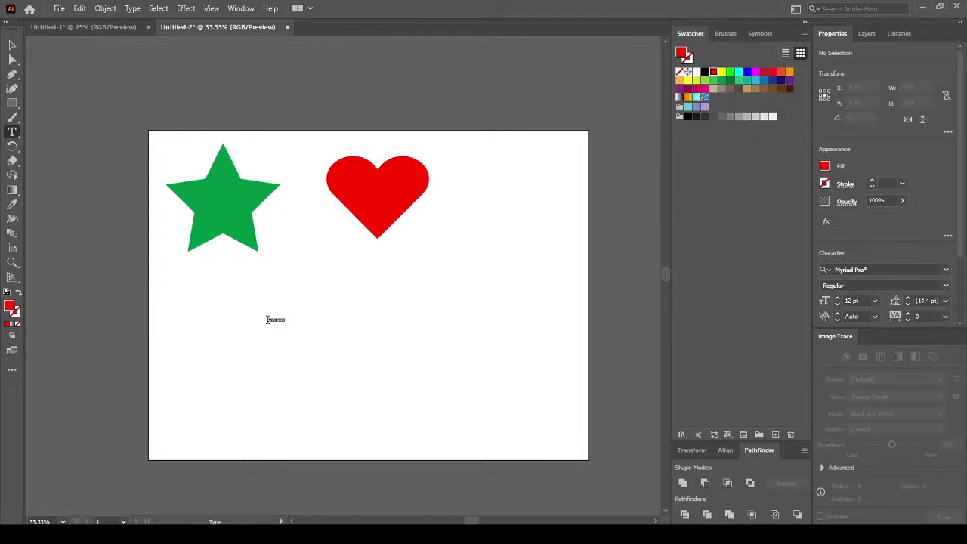
click(267, 319)
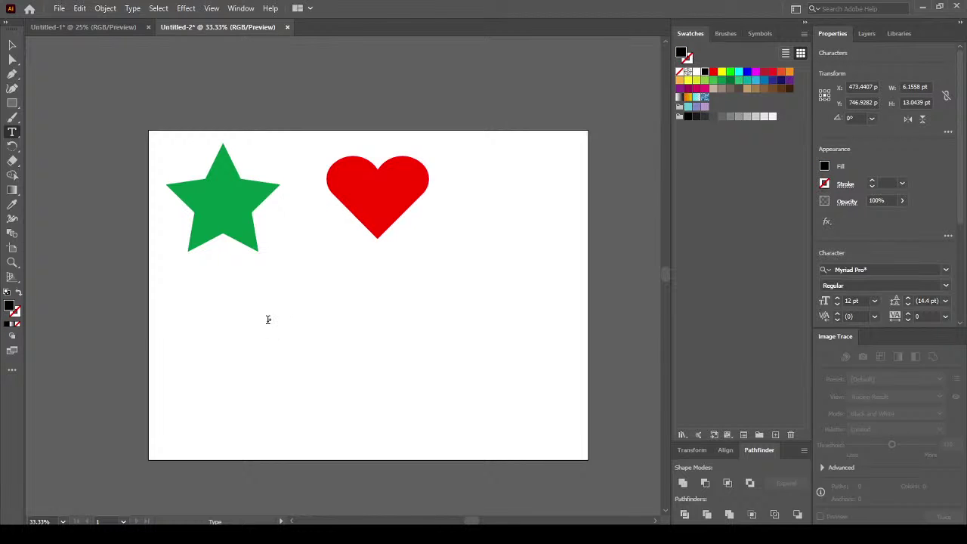
key(Escape)
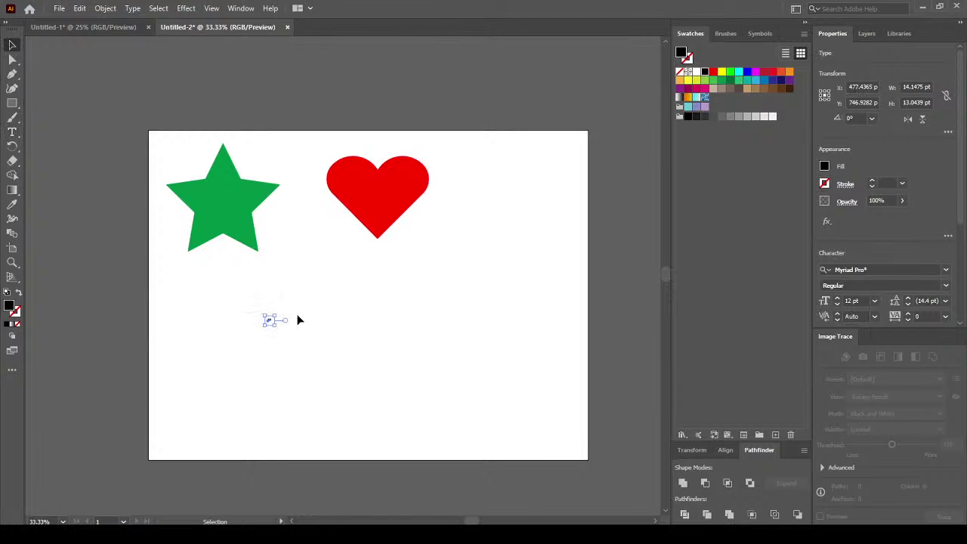
Scale the "3D" text up proportionally to about 717 pt so it fills the lower part of the artboard.
key(shift)
drag(356, 396, 499, 412)
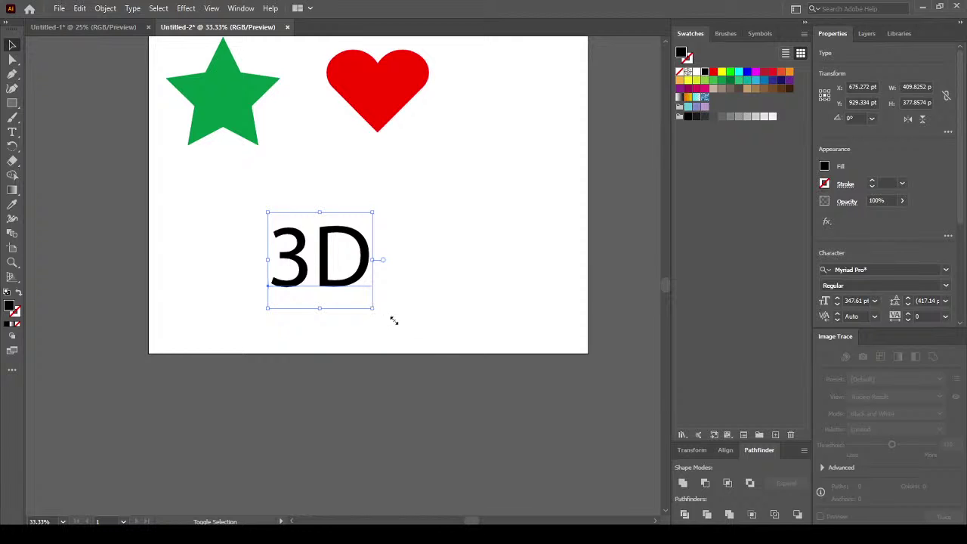
drag(393, 320, 382, 270)
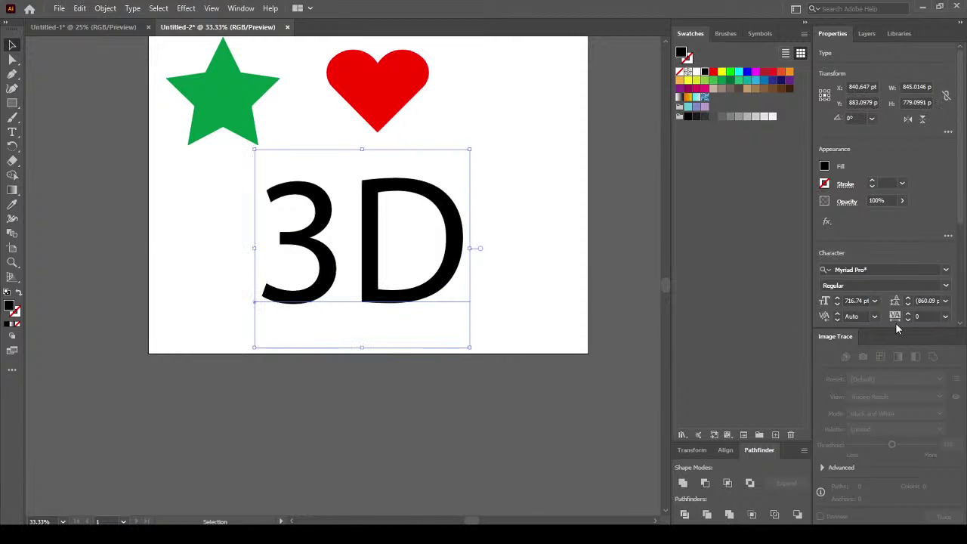
Change the "3D" text's font to Bauhaus 93 and set its tracking to -100.
click(946, 270)
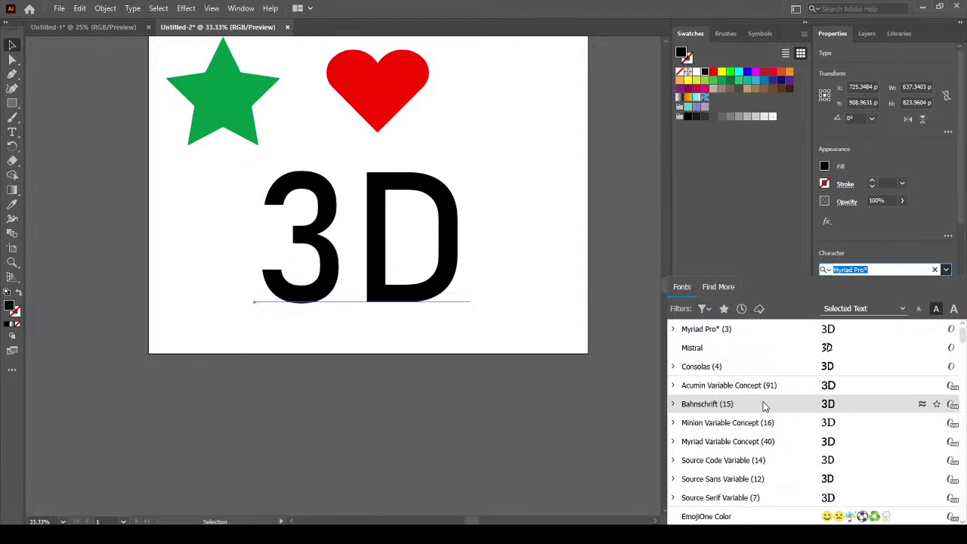
scroll(778, 442, down, 3)
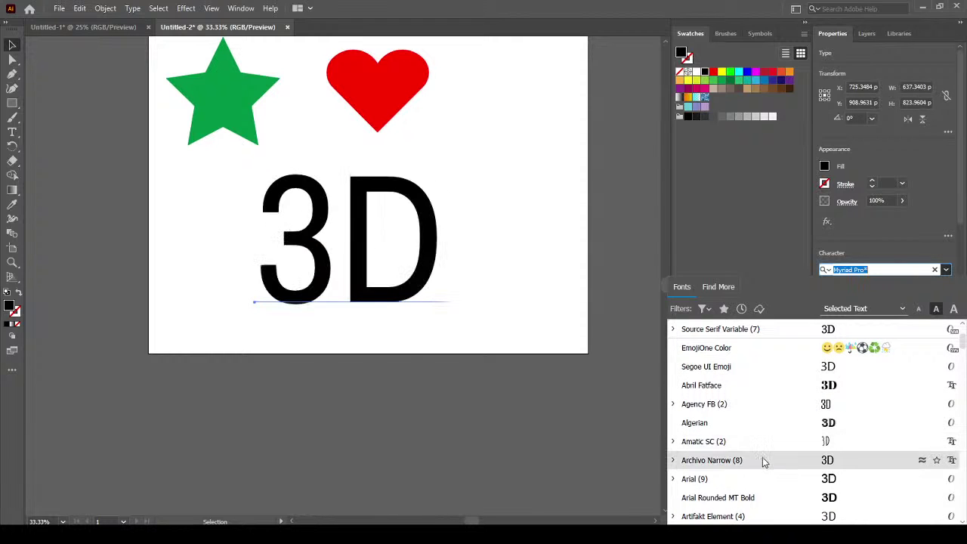
scroll(766, 488, down, 2)
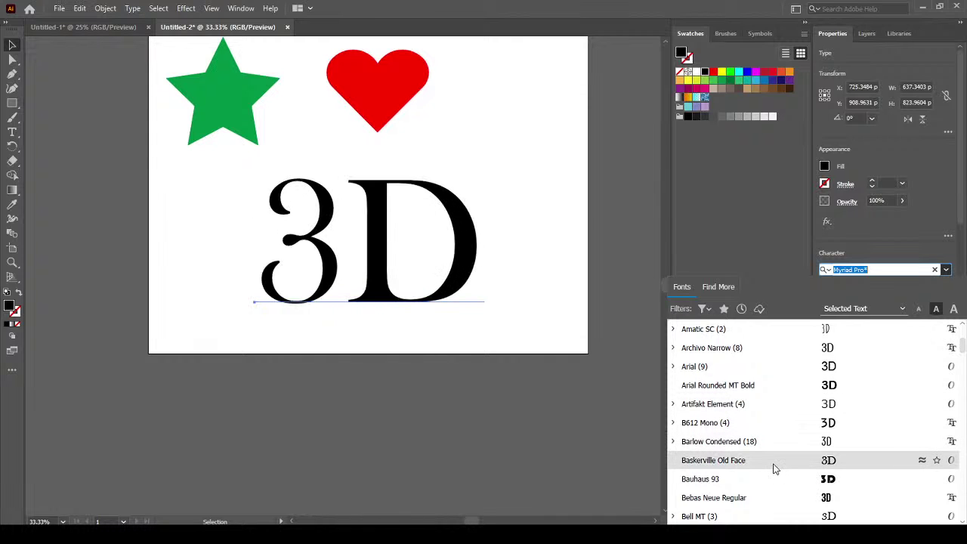
click(775, 483)
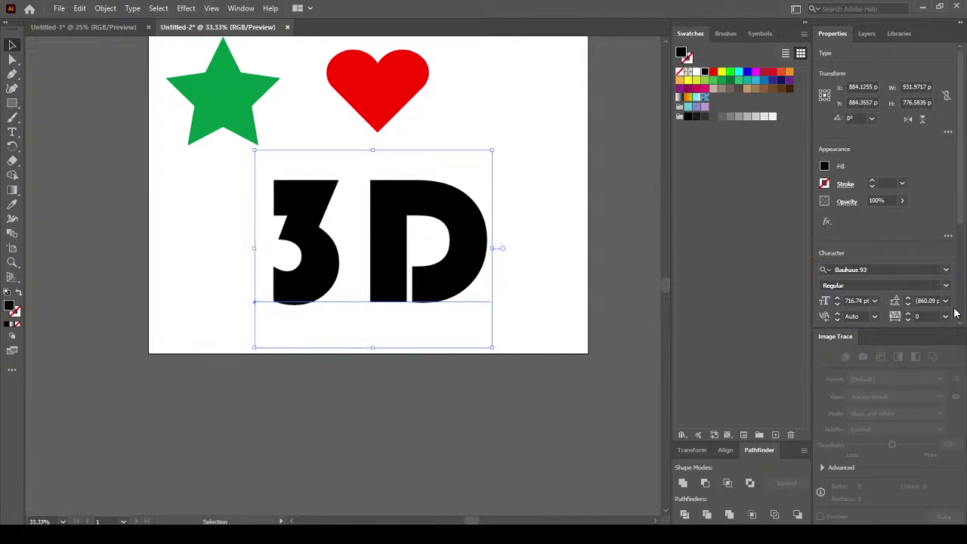
click(909, 322)
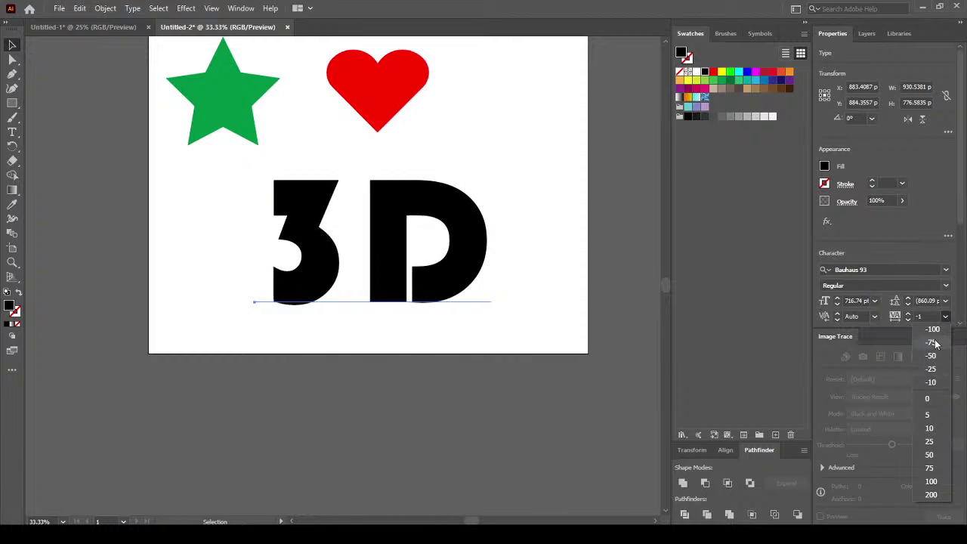
click(935, 330)
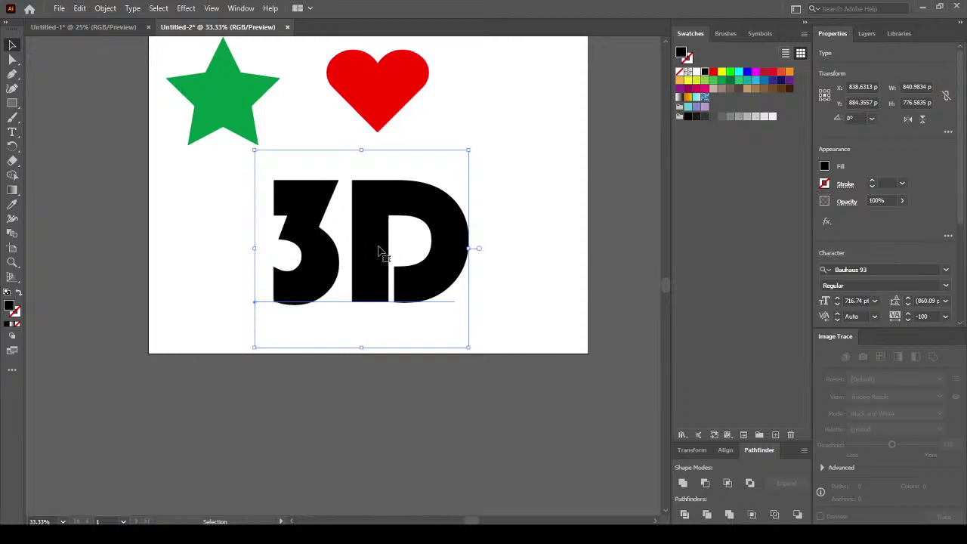
Fill the "3D" text with the medium blue swatch and shift it slightly toward the artboard's lower left.
drag(387, 248, 359, 256)
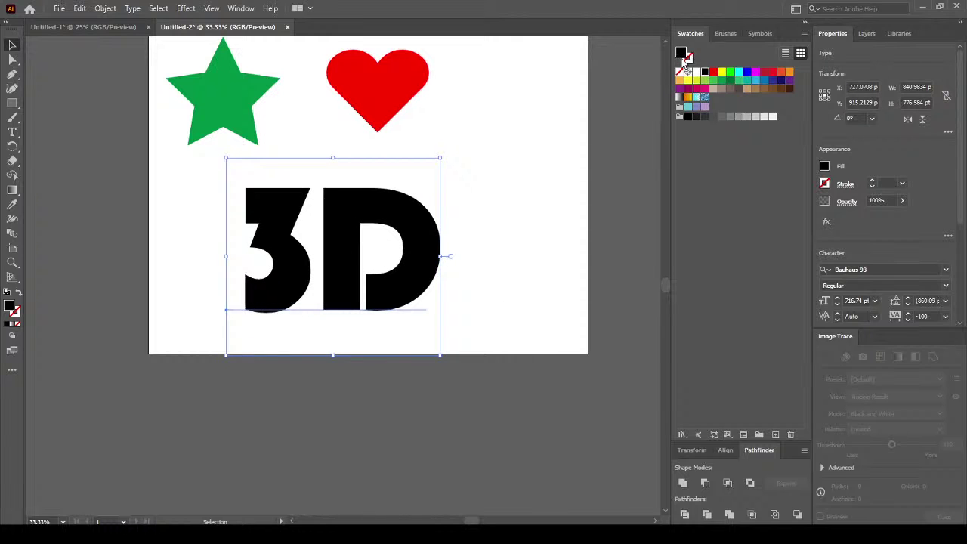
click(763, 81)
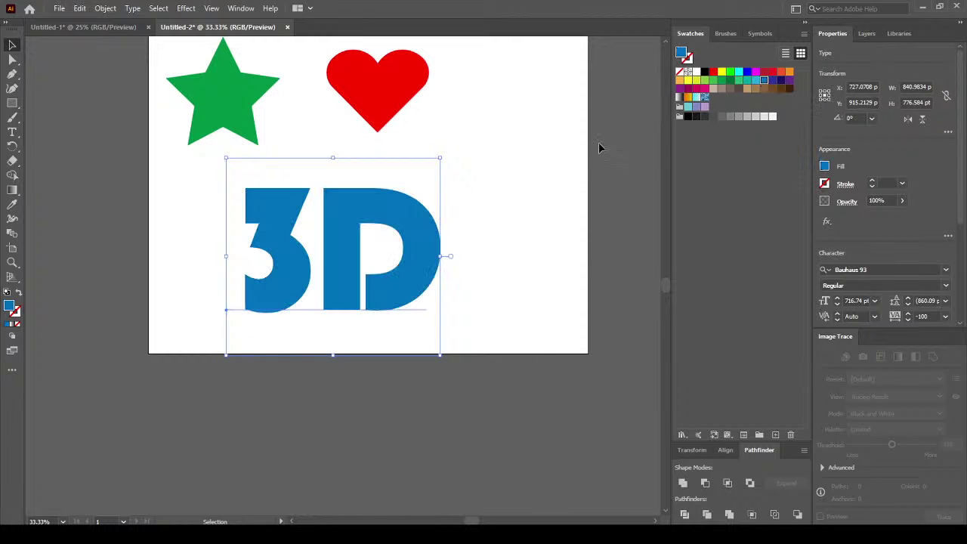
click(527, 164)
click(404, 207)
mouse_move(416, 214)
mouse_down()
mouse_move(401, 216)
mouse_move(412, 222)
mouse_up()
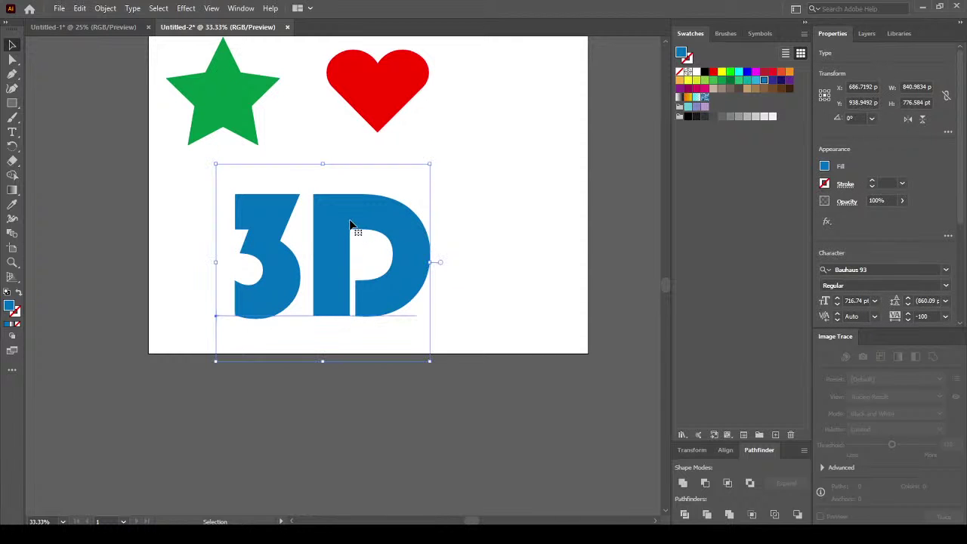
Convert the blue "3D" text to outlines.
click(104, 9)
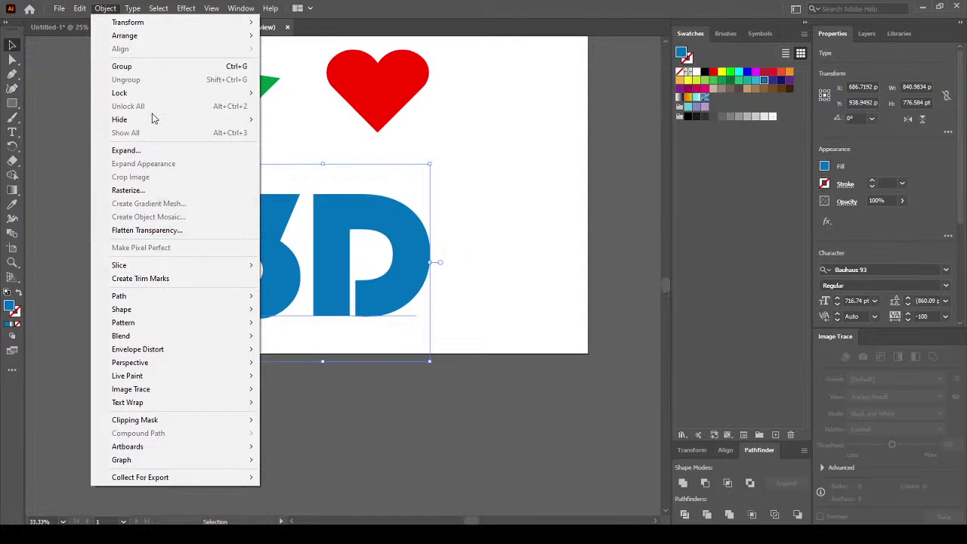
click(104, 8)
click(132, 8)
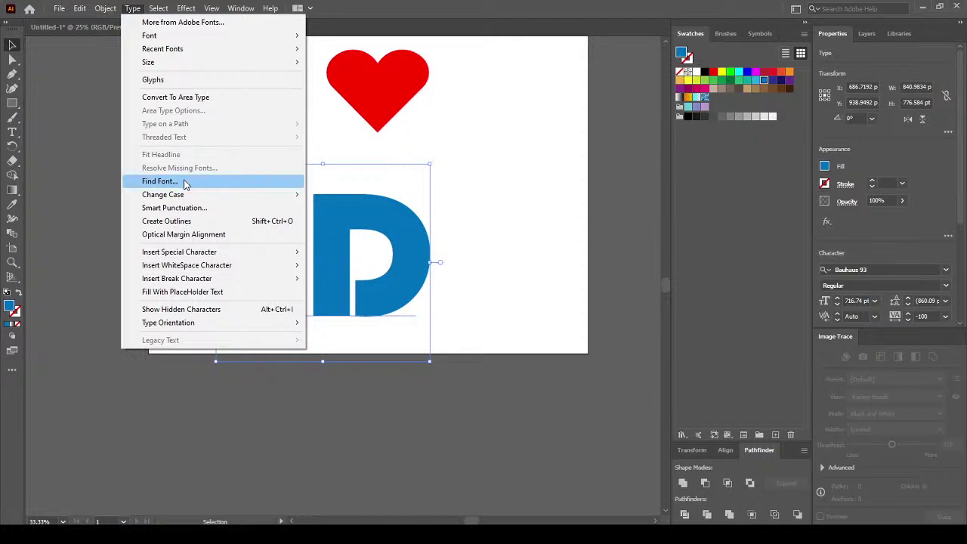
click(214, 221)
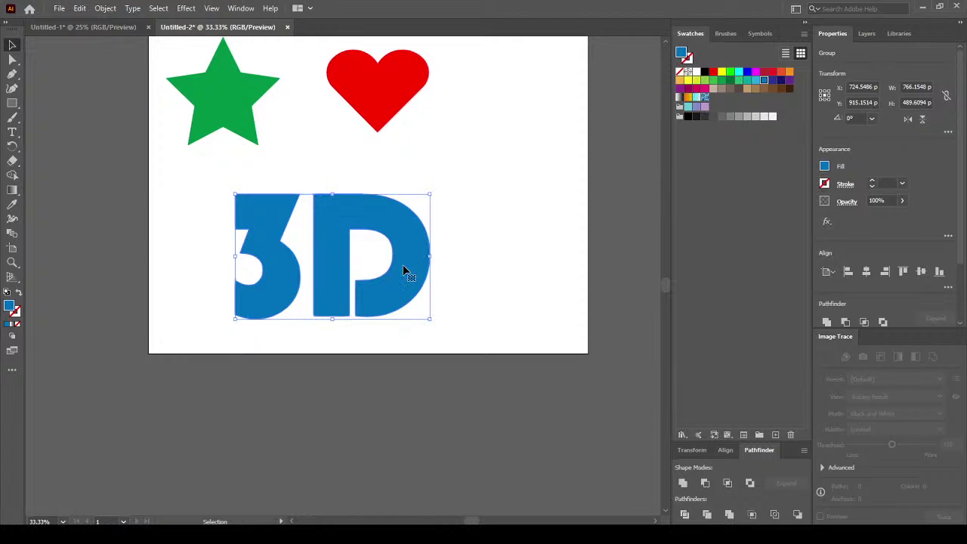
click(511, 268)
click(423, 248)
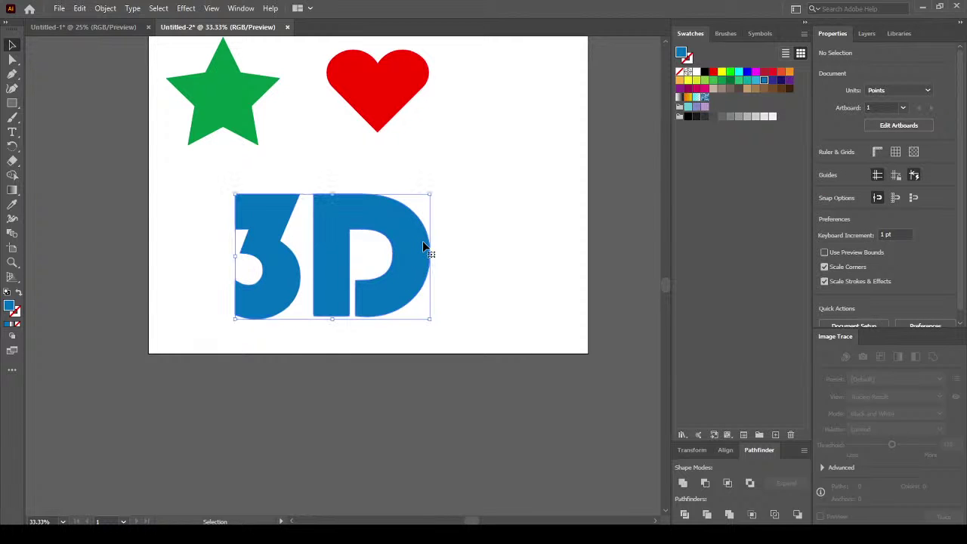
Select only the outlined letter "D" and fill it with the dark navy swatch.
click(12, 59)
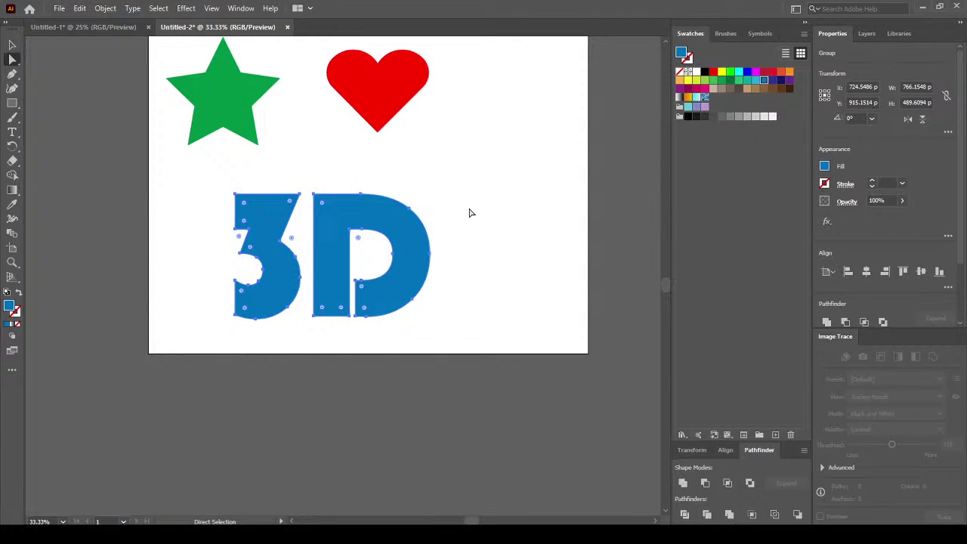
click(469, 213)
click(399, 219)
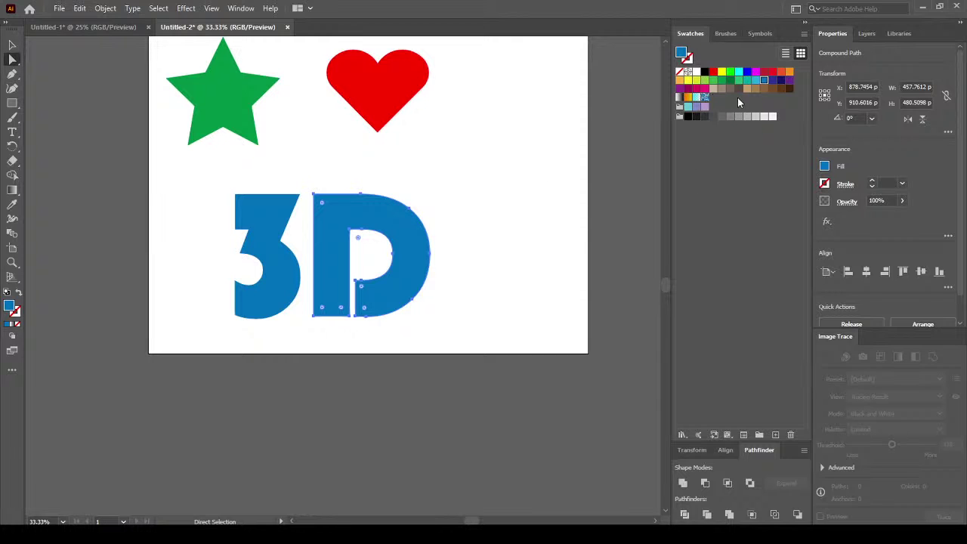
click(781, 80)
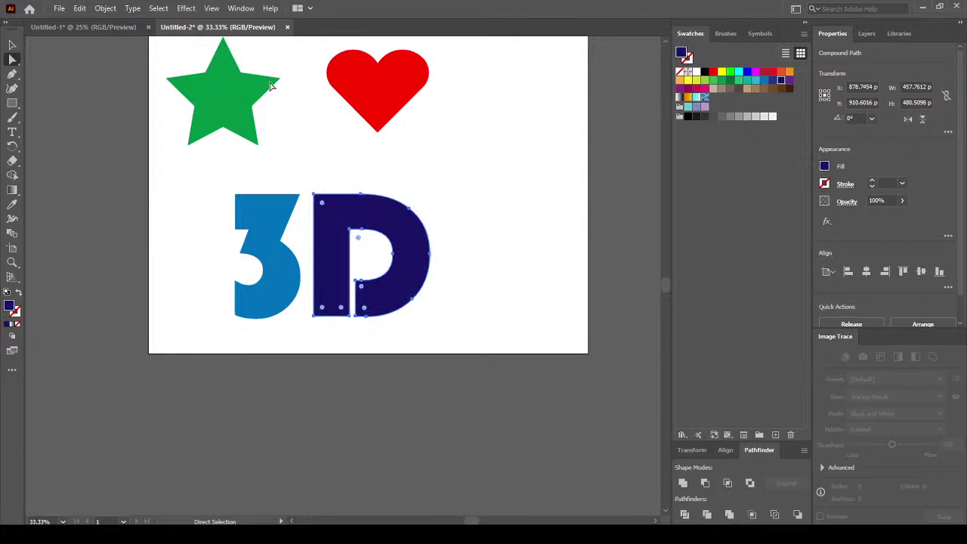
click(12, 44)
click(415, 358)
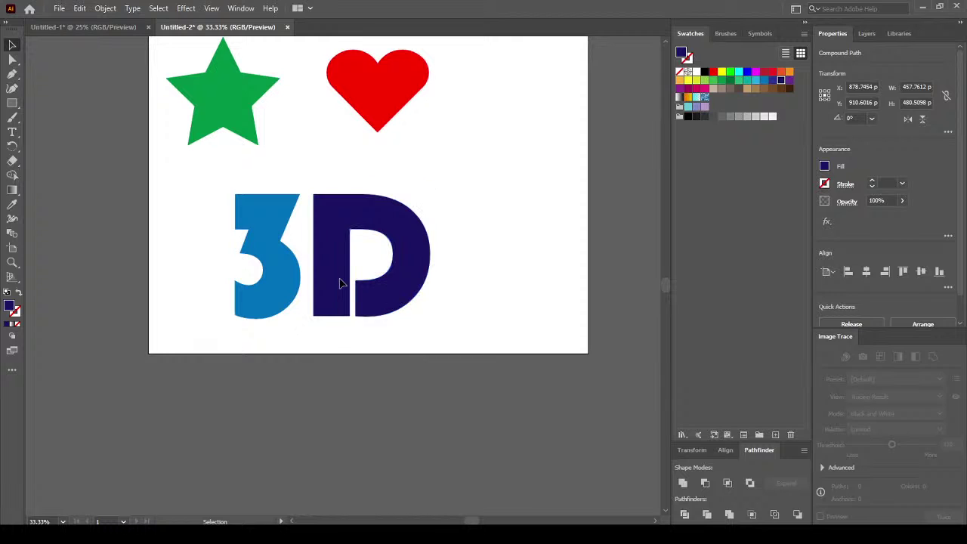
Move the outlined "3D" group to the lower centre of the artboard.
click(337, 287)
drag(336, 287, 387, 292)
drag(960, 226, 960, 319)
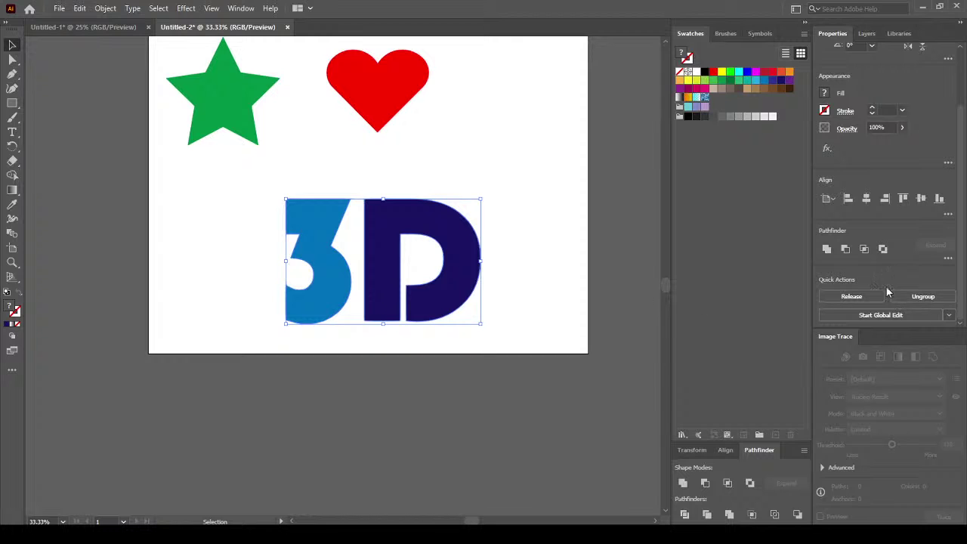
drag(667, 284, 666, 276)
click(354, 355)
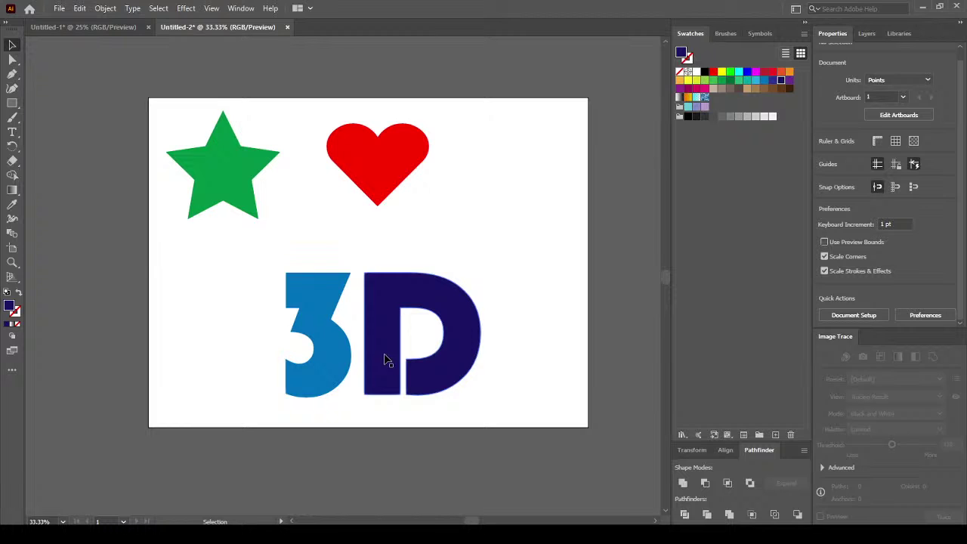
drag(386, 360, 379, 378)
Move the heart to the artboard's upper right and nudge the star slightly right and down.
click(383, 174)
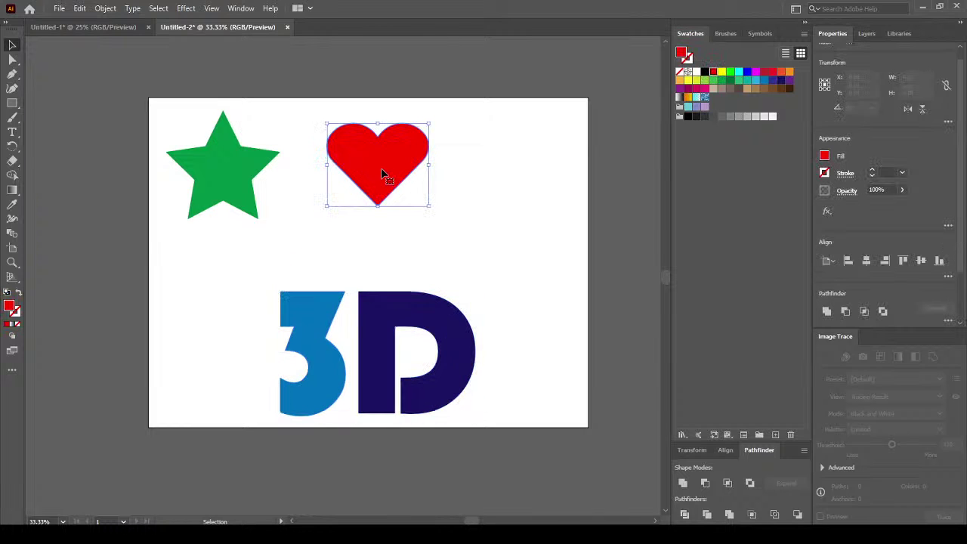
drag(383, 174, 493, 179)
click(230, 175)
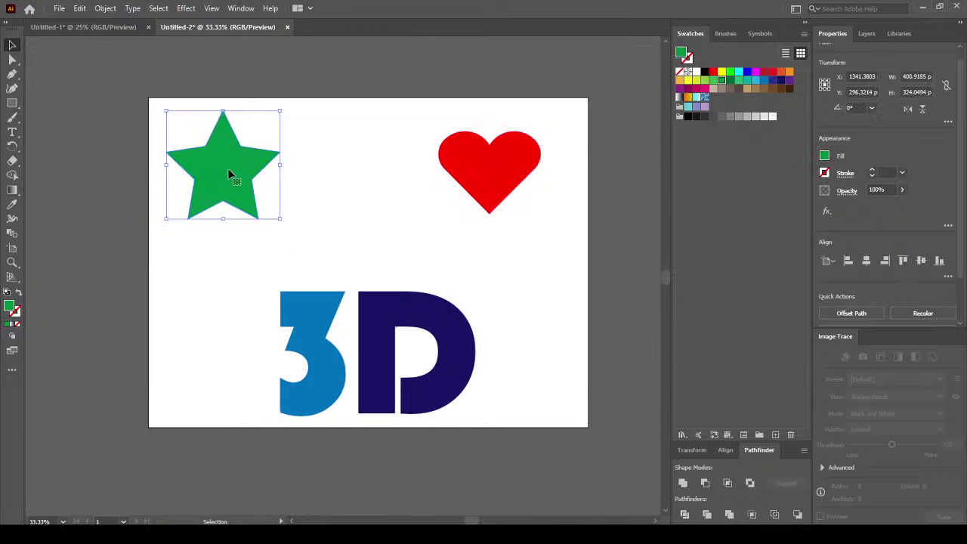
drag(238, 179, 257, 187)
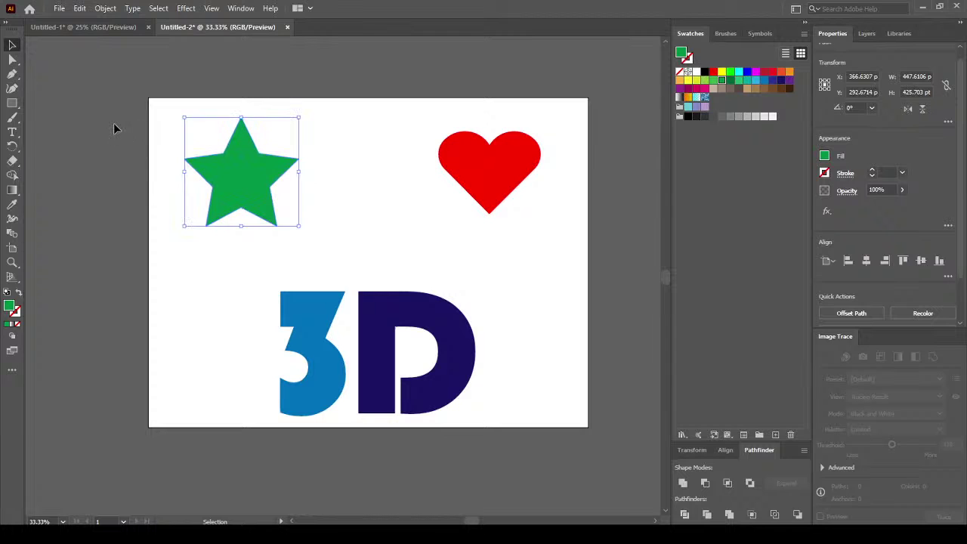
scroll(114, 124, up, 1)
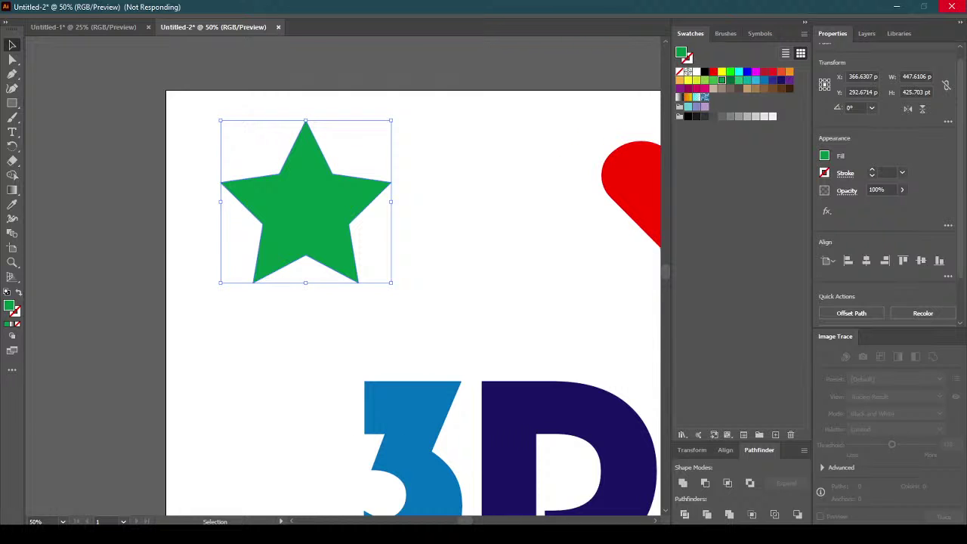
click(303, 534)
click(303, 535)
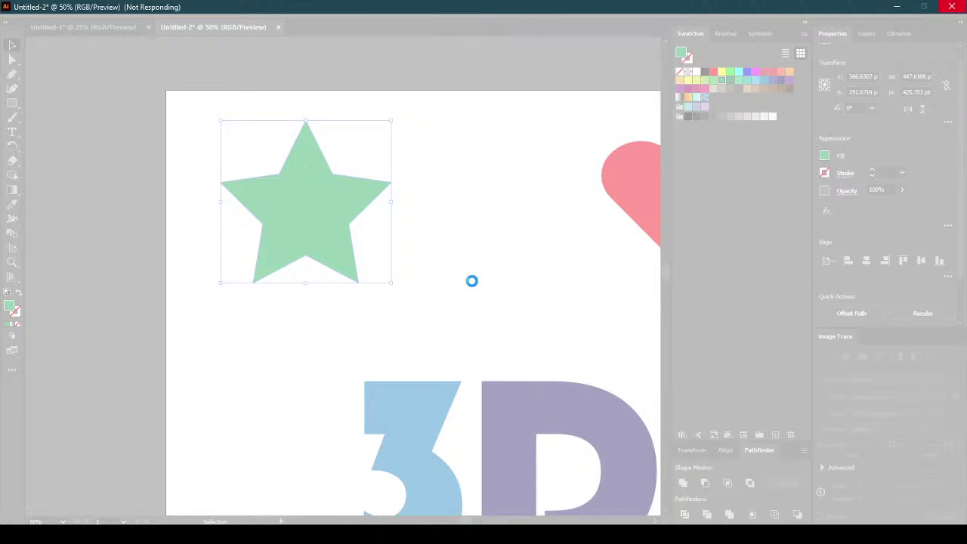
Force the frozen Adobe Illustrator 2021 to quit through Task Manager, close Task Manager and decline sending the error report.
key(ctrl+shift+Escape)
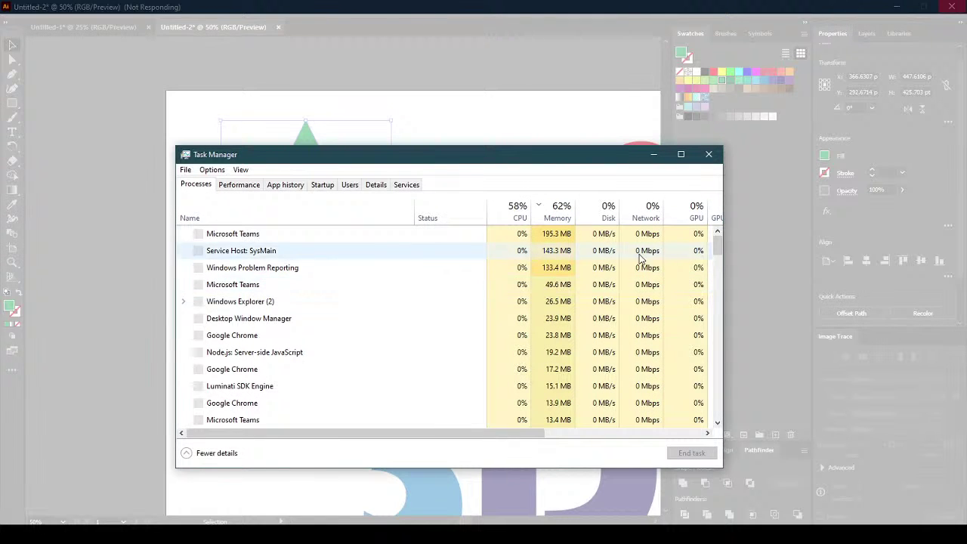
click(250, 189)
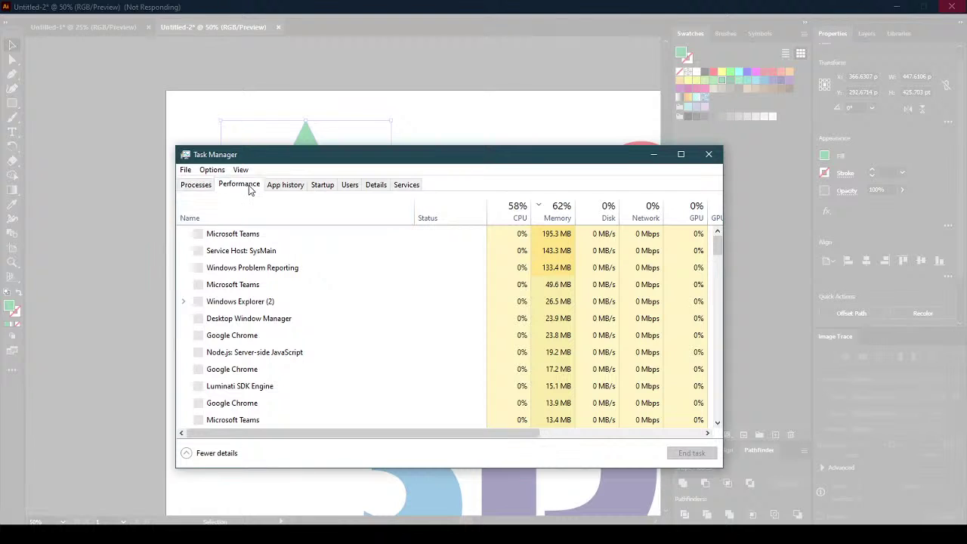
click(204, 186)
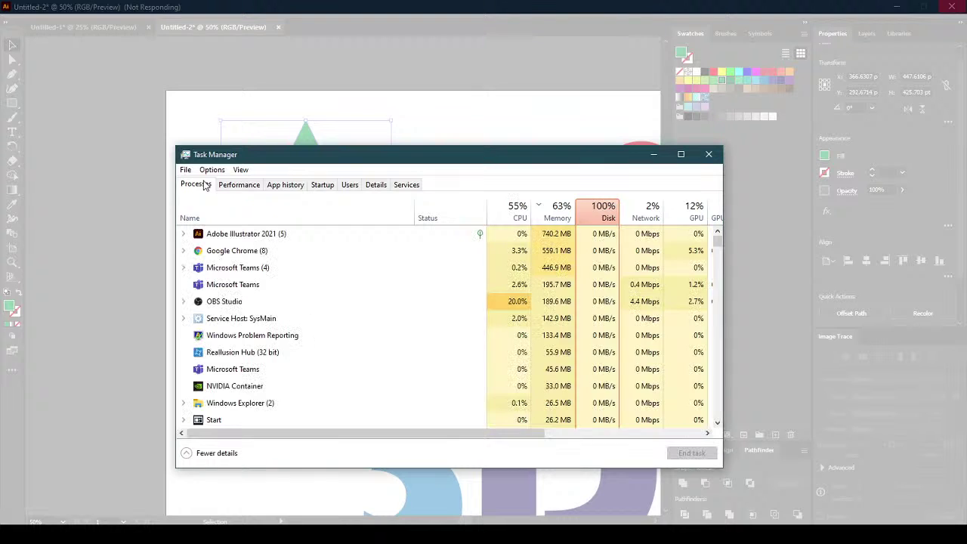
click(266, 236)
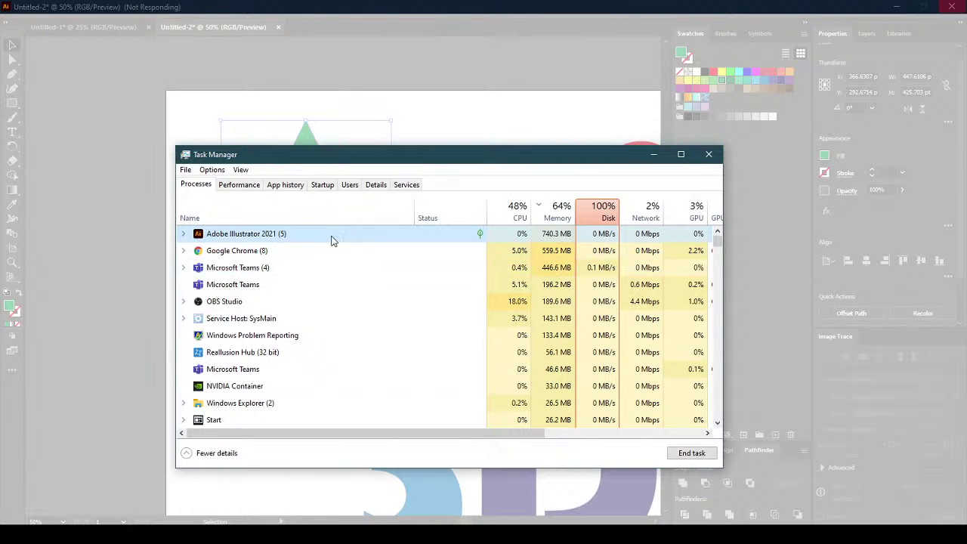
right_click(287, 238)
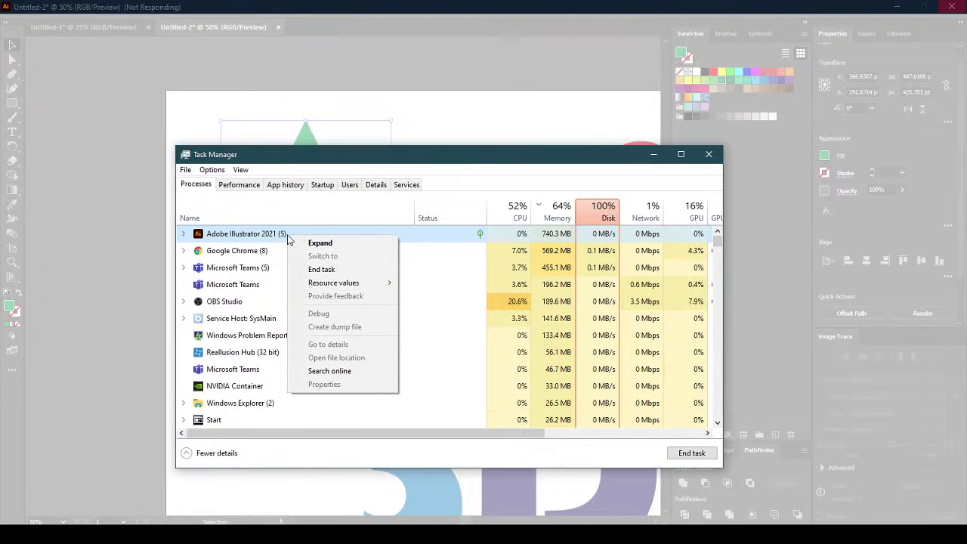
click(337, 272)
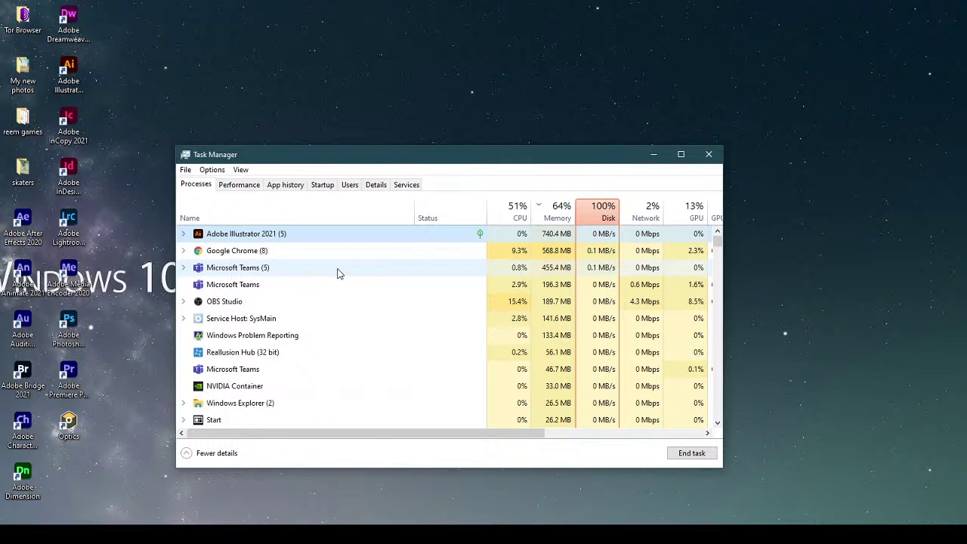
click(706, 156)
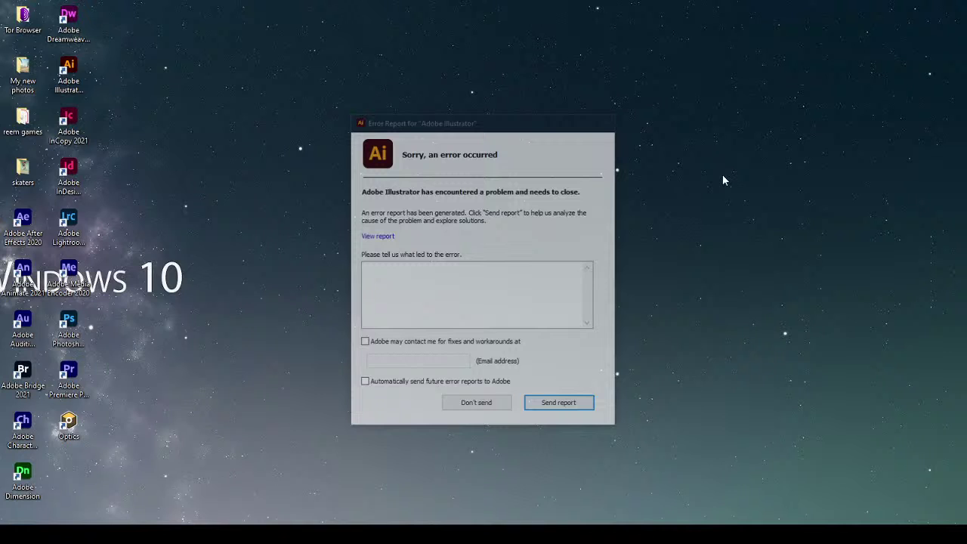
click(476, 402)
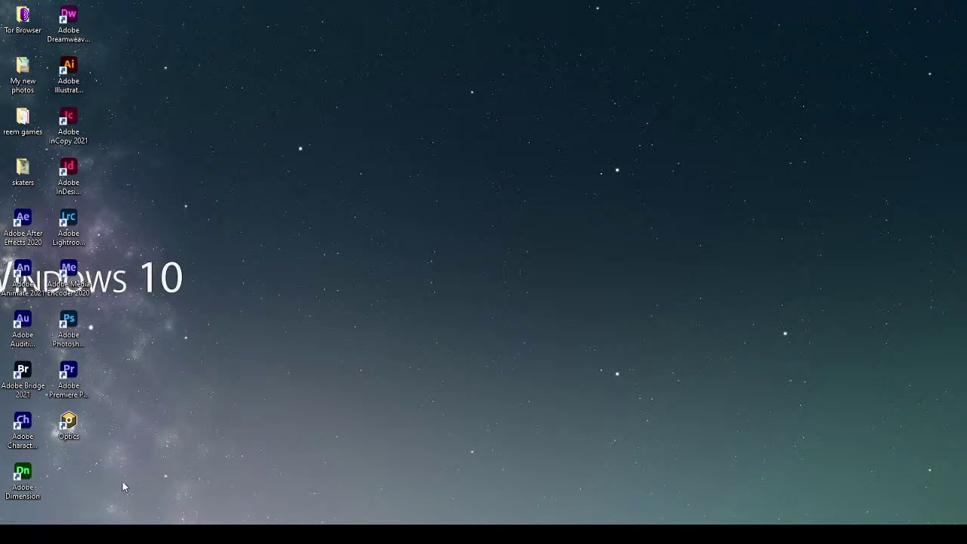
Relaunch Adobe Illustrator 2021 from the desktop and accept recovery of the unsaved documents.
click(74, 67)
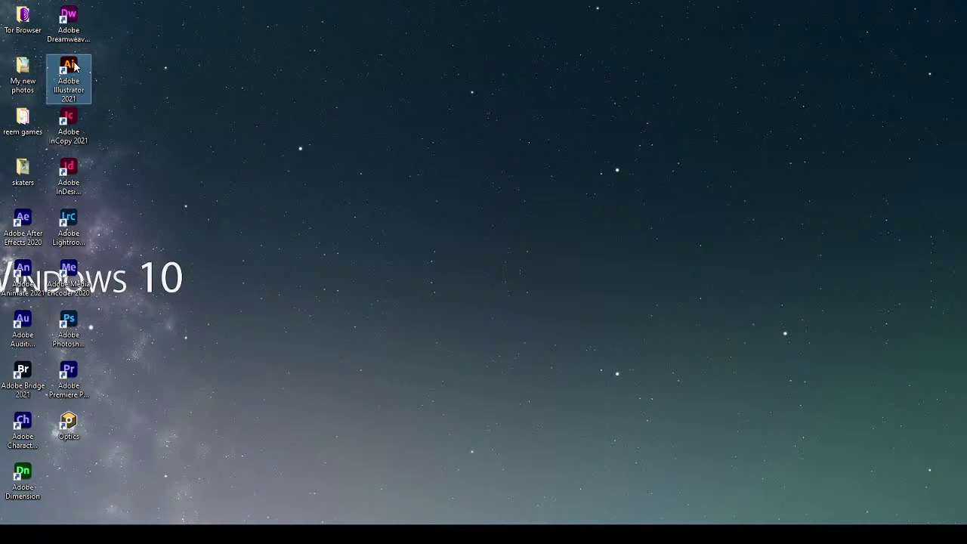
double_click(74, 66)
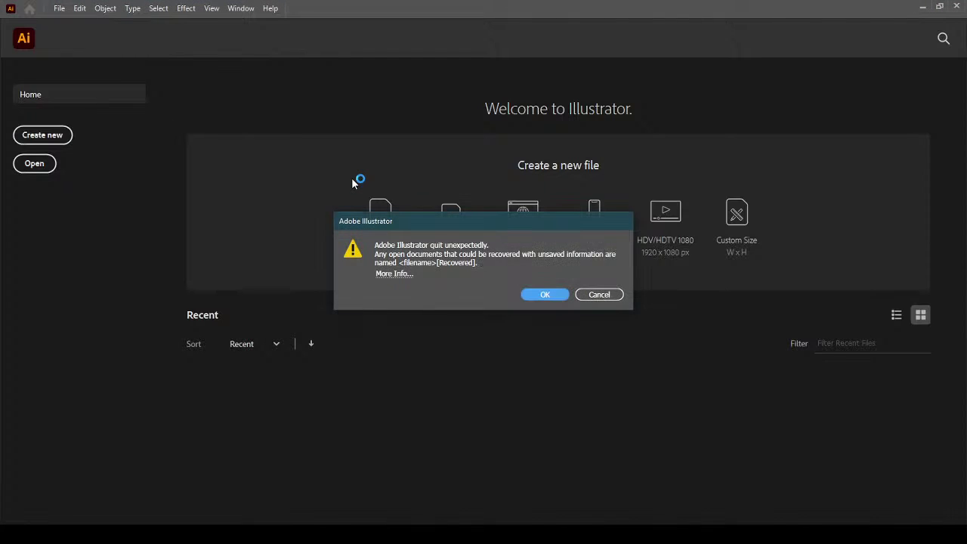
click(547, 297)
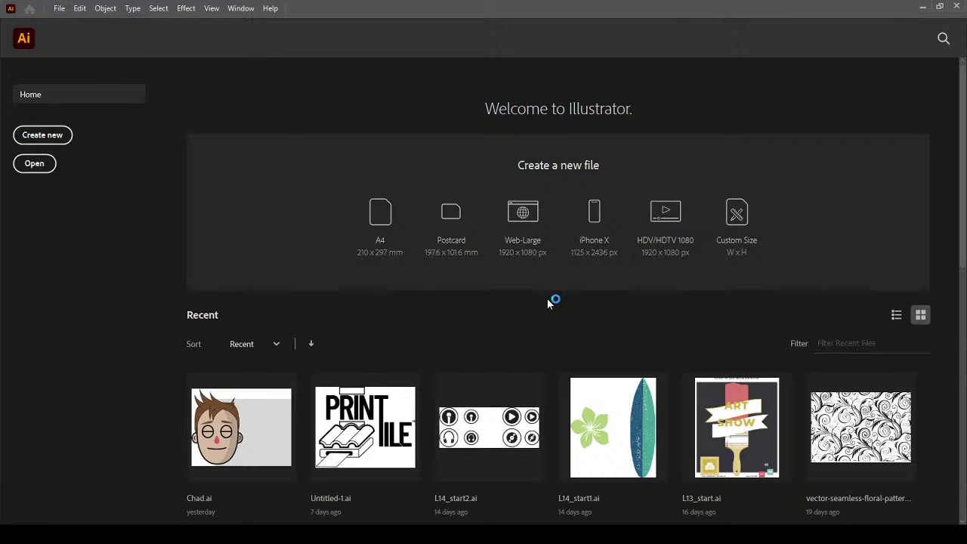
click(49, 138)
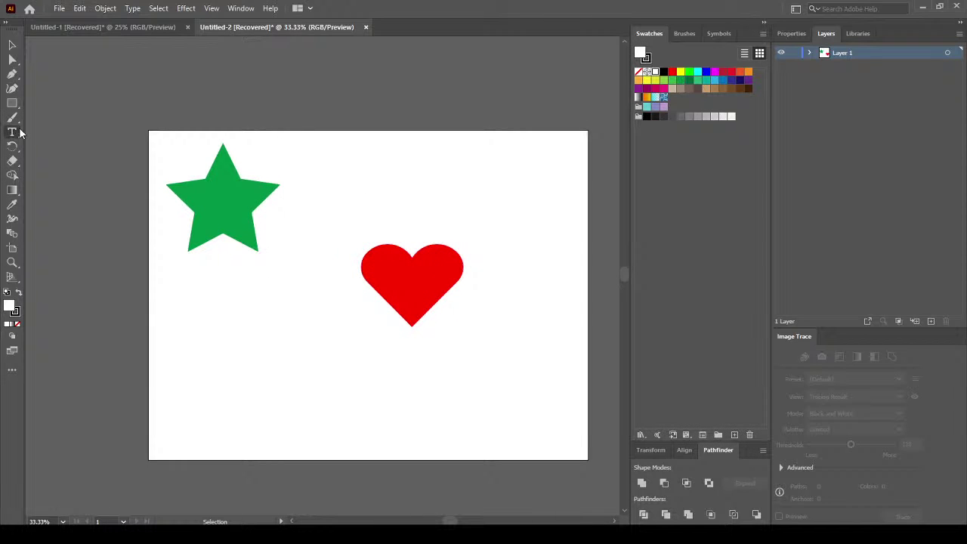
click(718, 35)
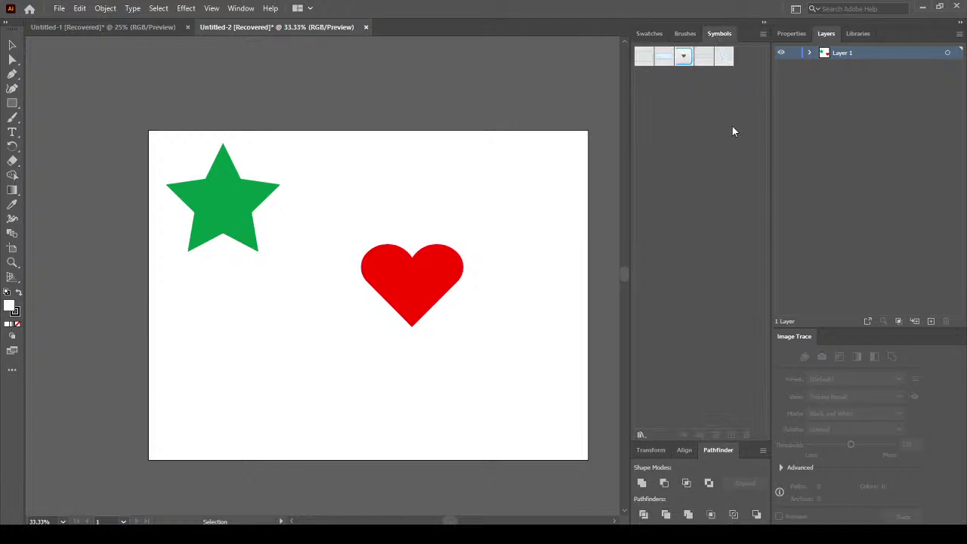
Add the point text "3D" on the empty area below the green star.
click(12, 132)
click(191, 368)
text(HI)
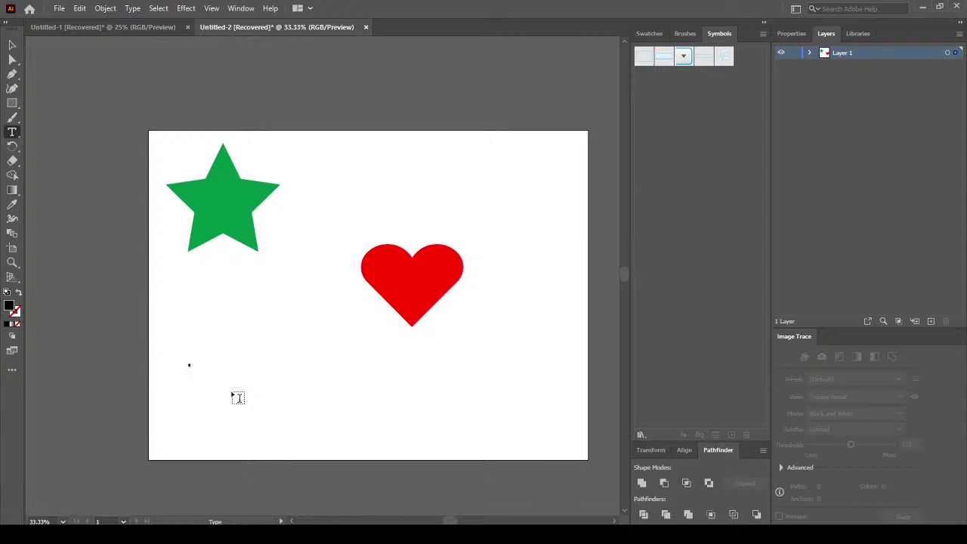
Scale the "3D" text up to about 745 by 687 pt and place it below the star on the artboard's lower left.
click(12, 44)
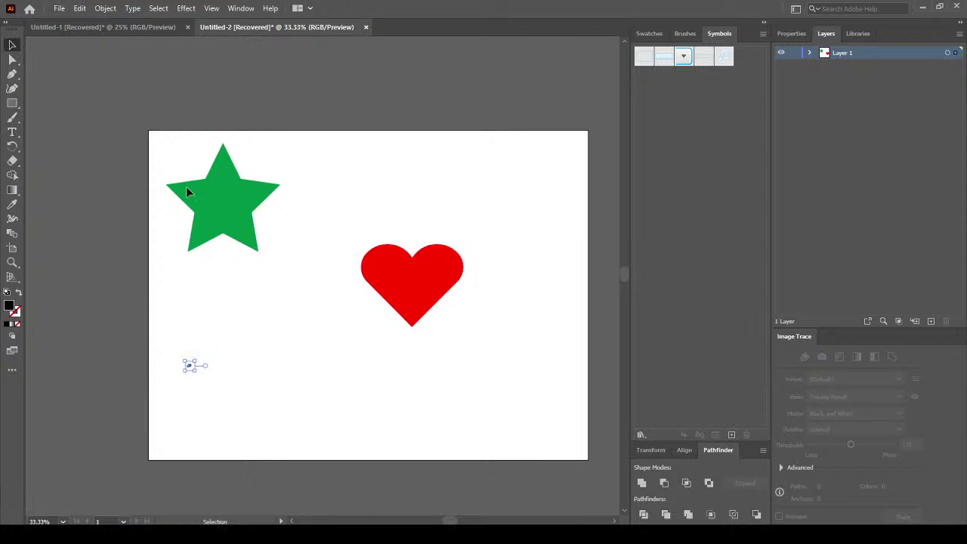
drag(195, 368, 257, 340)
drag(254, 274, 382, 168)
drag(355, 284, 338, 312)
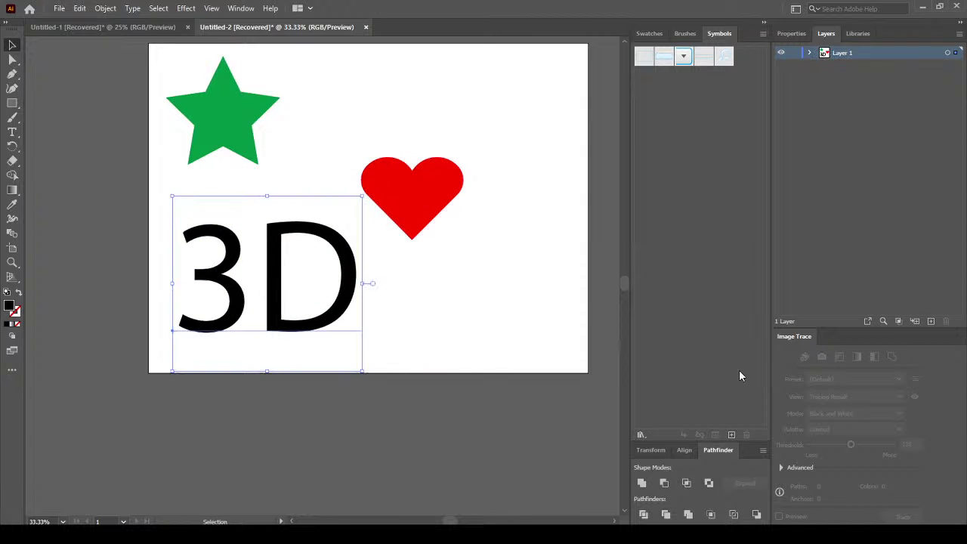
Change the font of the "3D" text to Bauhaus 93.
click(792, 33)
click(946, 270)
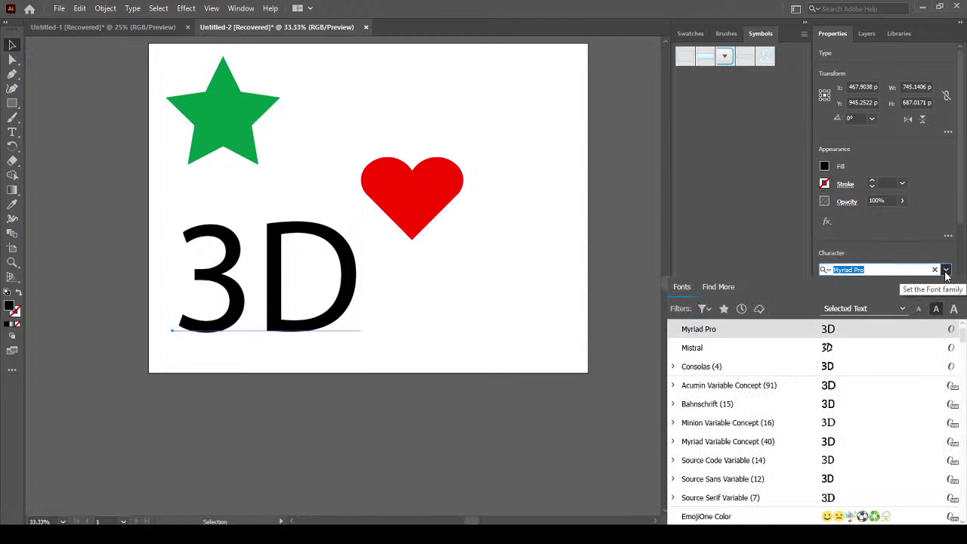
scroll(766, 448, down, 5)
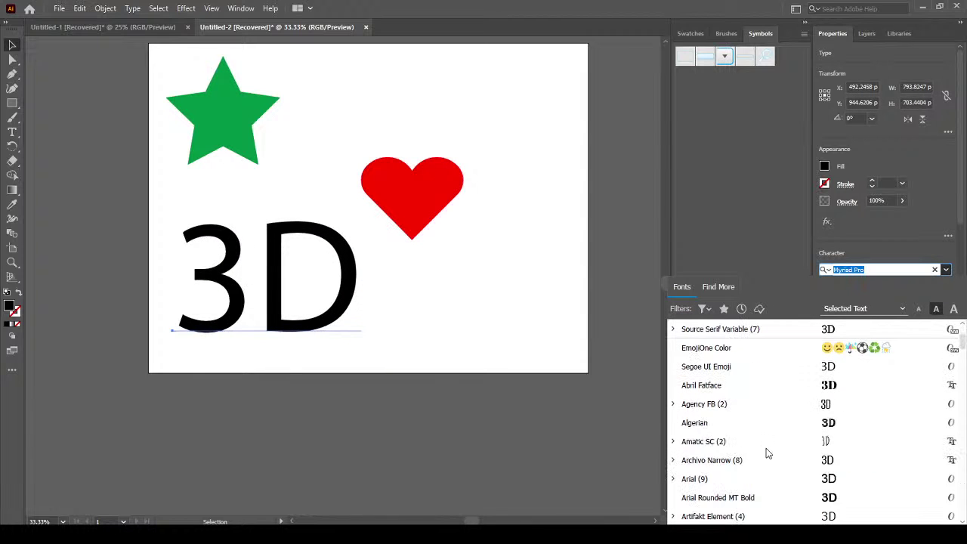
scroll(765, 459, down, 2)
click(732, 424)
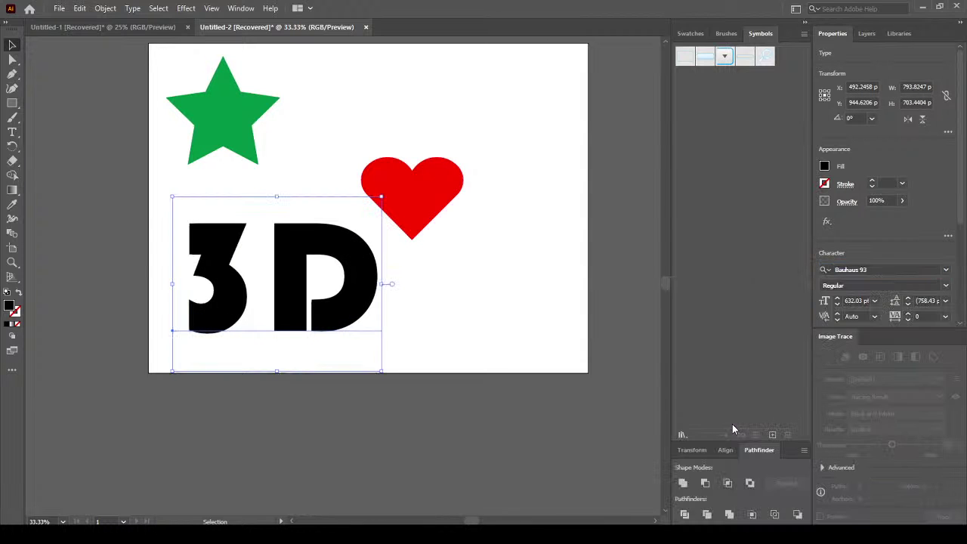
Select both characters of the "3D" text and fill them with the blue #4F70E8.
double_click(298, 300)
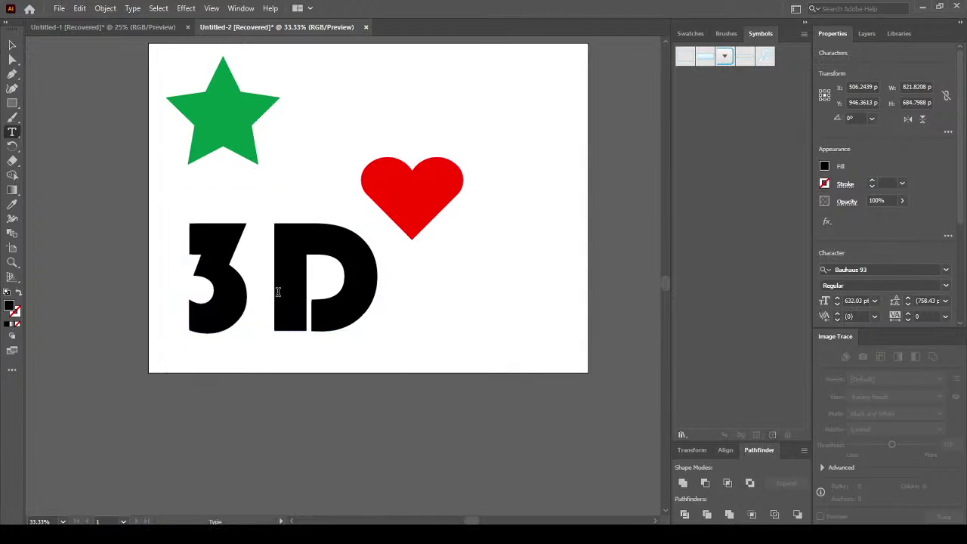
drag(195, 288, 361, 287)
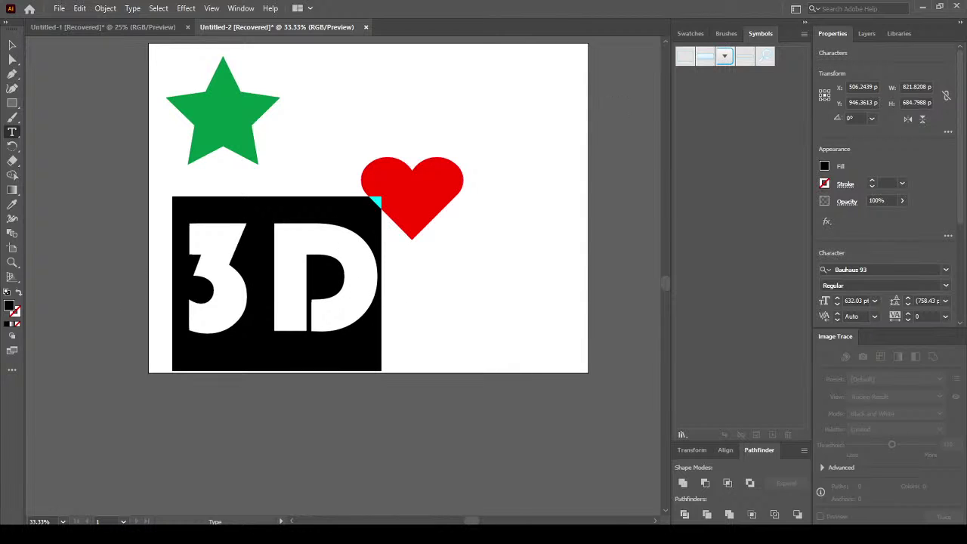
double_click(9, 307)
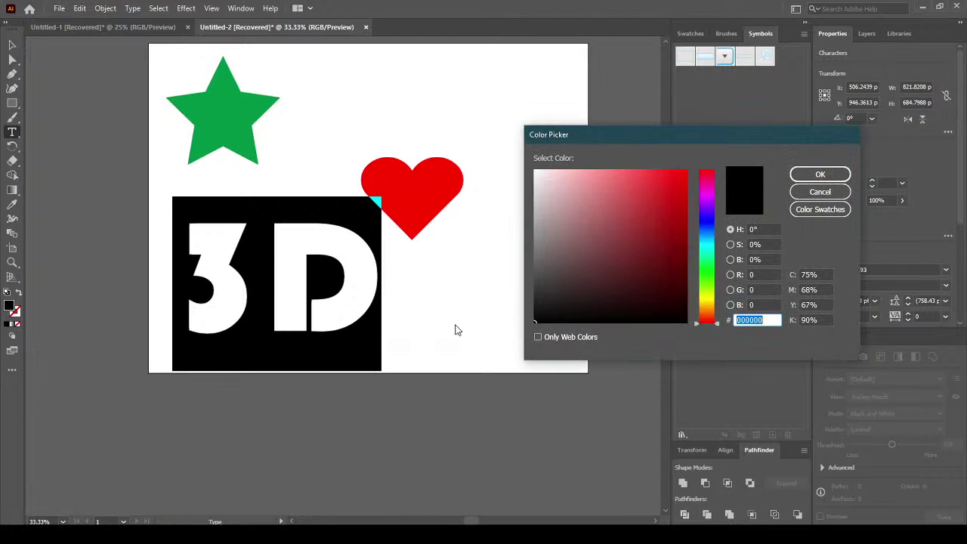
click(706, 226)
drag(669, 225, 635, 182)
click(807, 172)
Recolor only the letter "D" with a darker, muted navy blue and finish editing the text.
drag(260, 281, 419, 283)
double_click(9, 306)
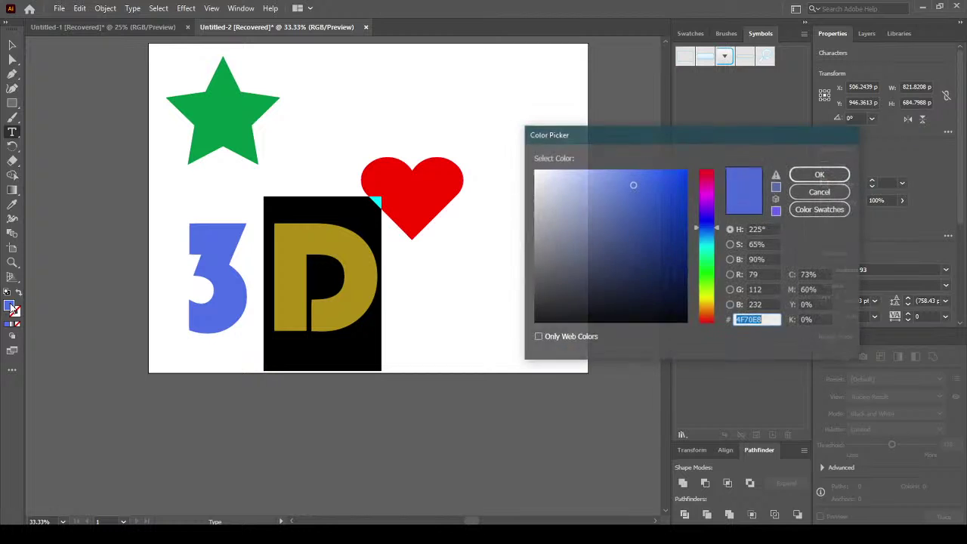
drag(613, 240, 615, 249)
click(820, 175)
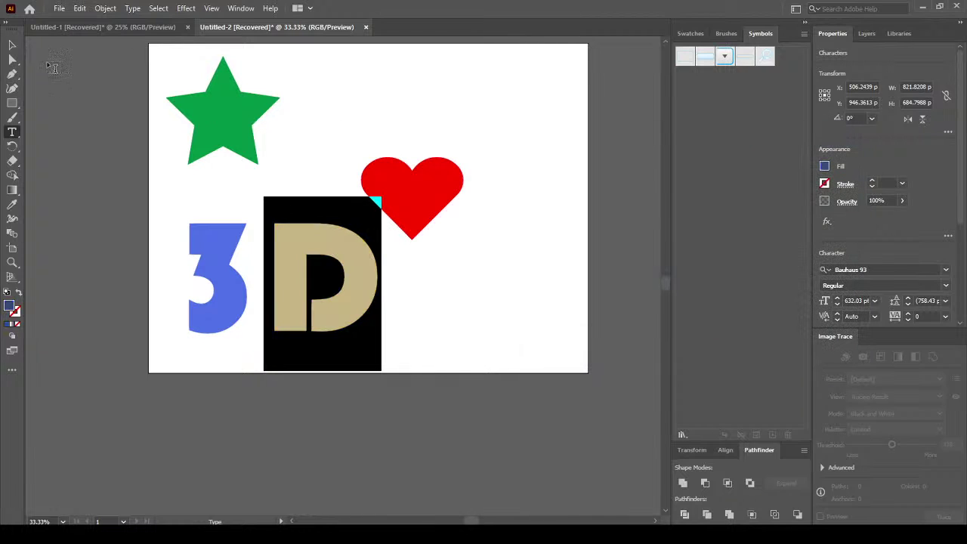
key(Escape)
Set the tracking of the "3D" text to -100.
click(945, 300)
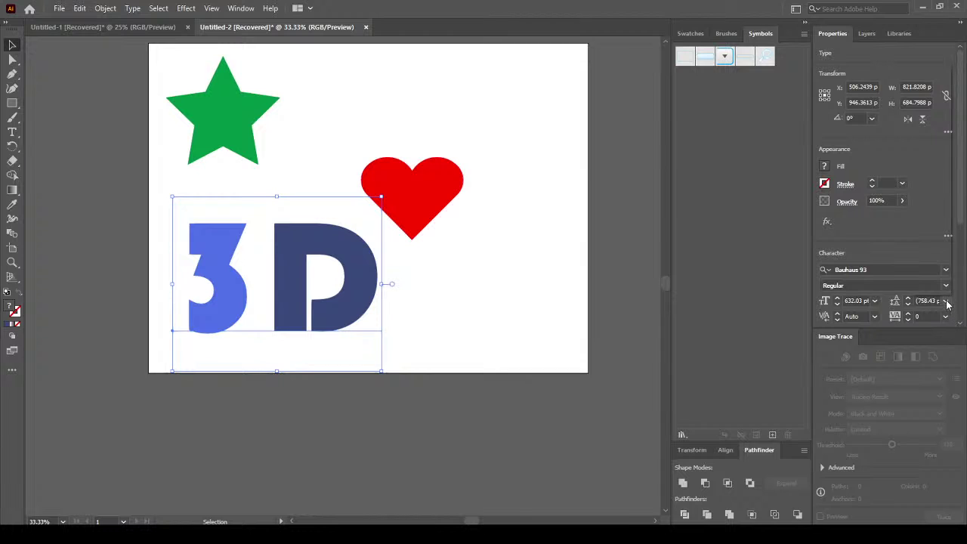
click(947, 304)
click(947, 318)
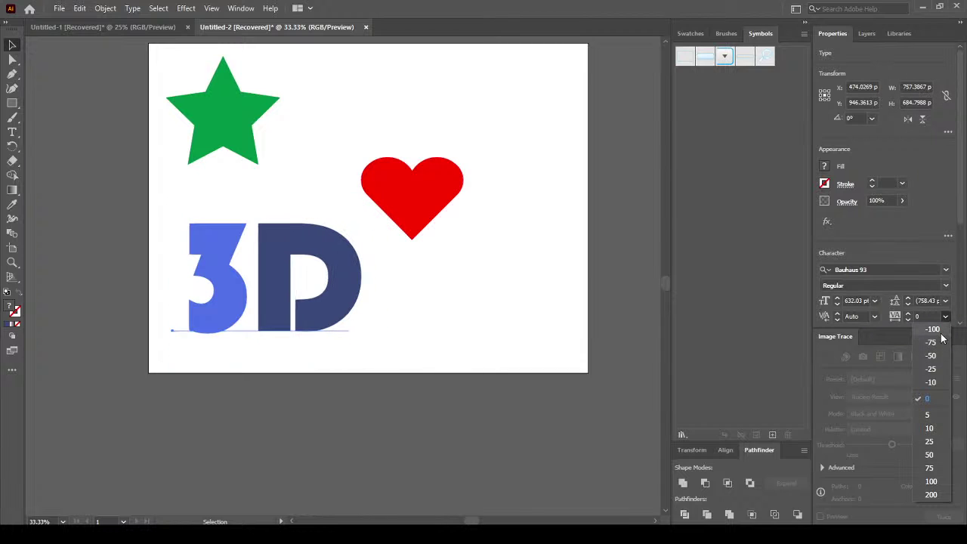
click(942, 335)
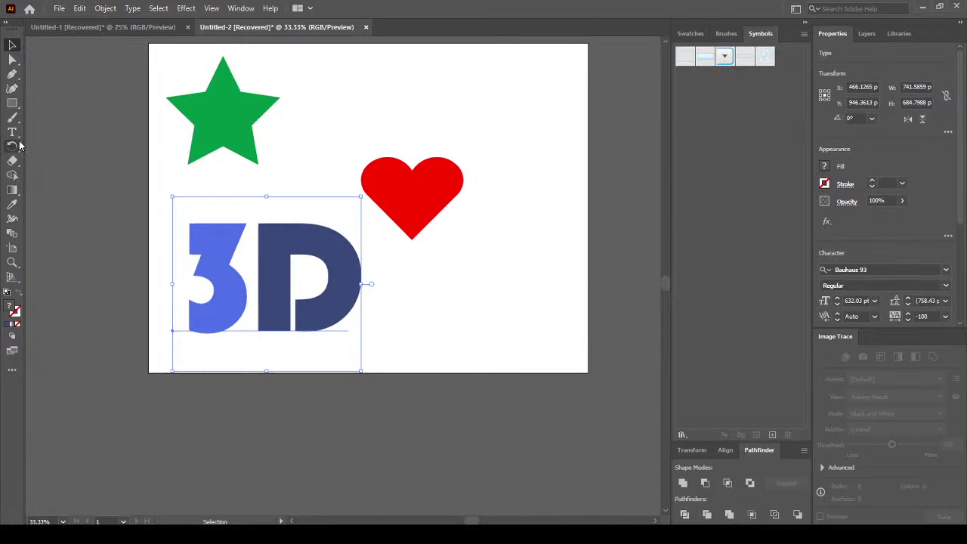
Move the red heart to the artboard's upper right and the "3D" text to its lower middle.
click(66, 133)
click(238, 294)
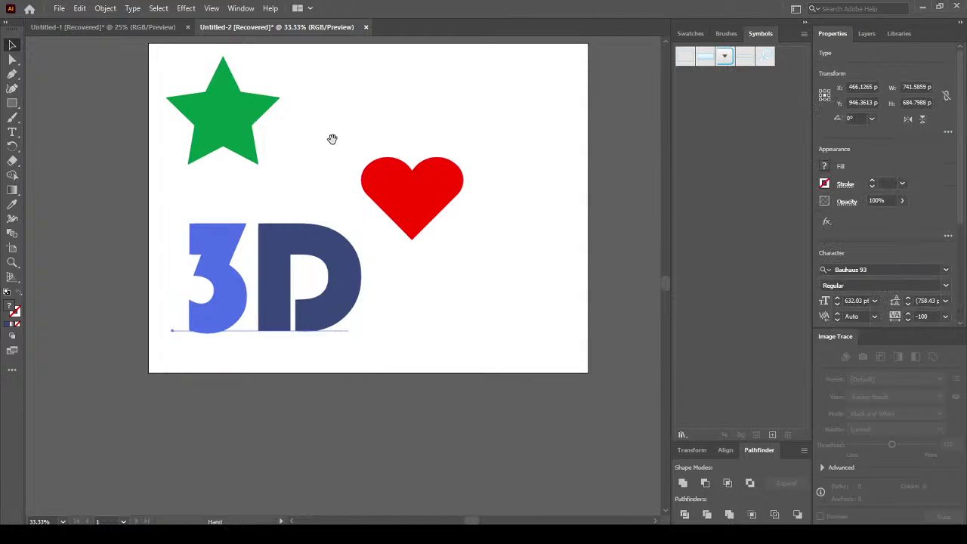
scroll(343, 216, up, 3)
click(410, 292)
drag(440, 285, 520, 197)
click(367, 369)
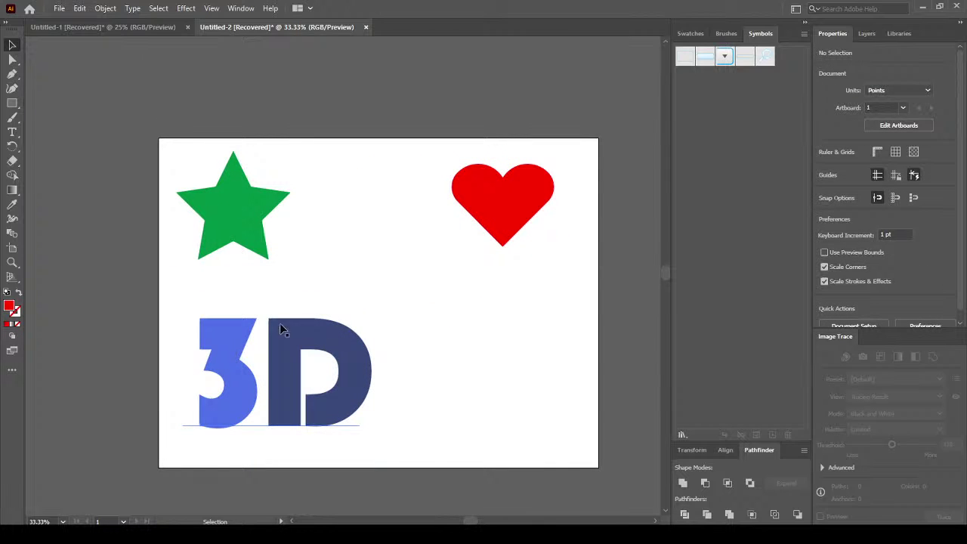
drag(232, 325, 317, 330)
Convert the "3D" text to outlines and deselect it.
click(134, 9)
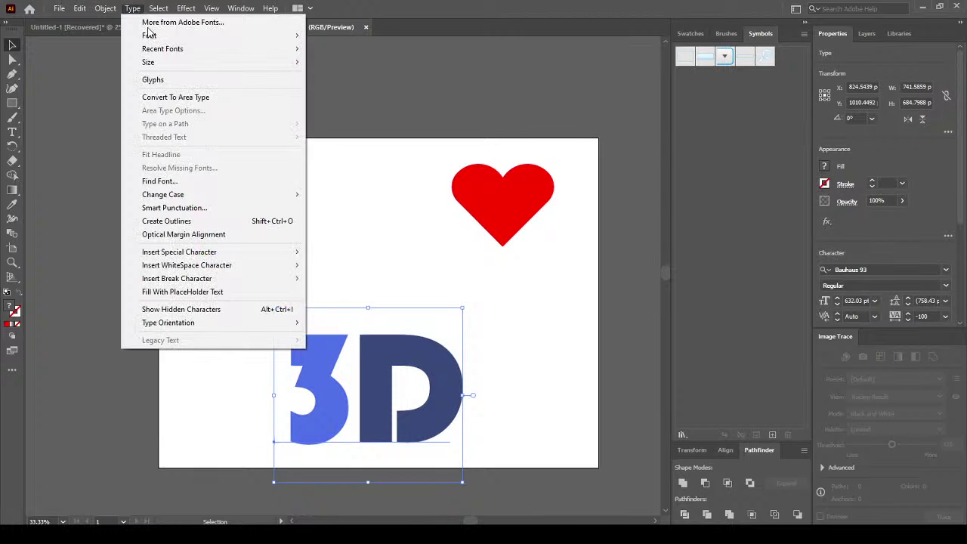
click(217, 224)
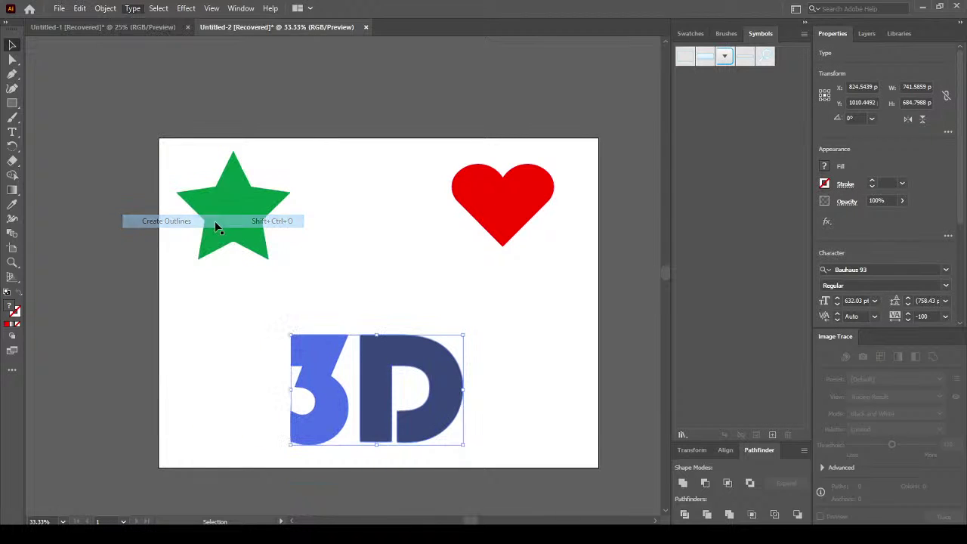
click(520, 397)
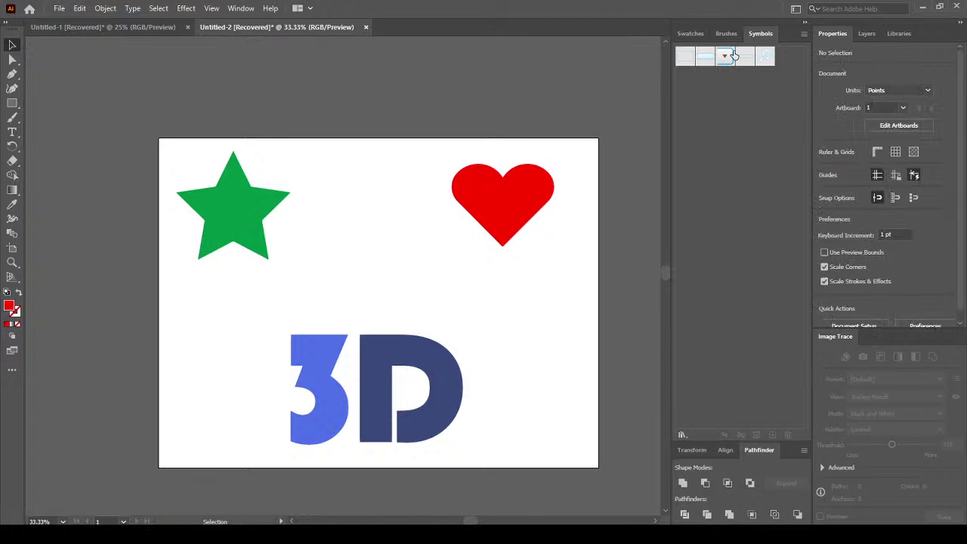
Look through the Celebration symbol library and close it.
click(683, 433)
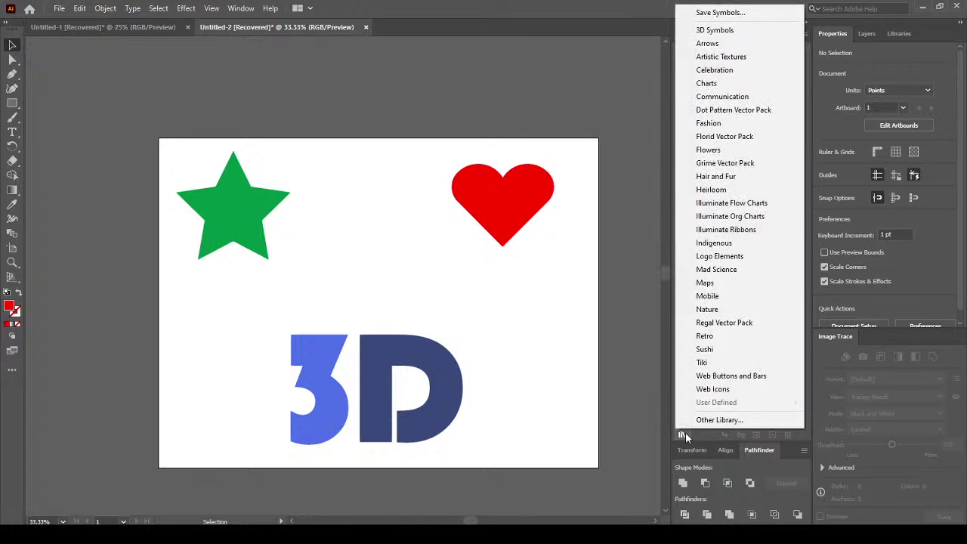
click(738, 74)
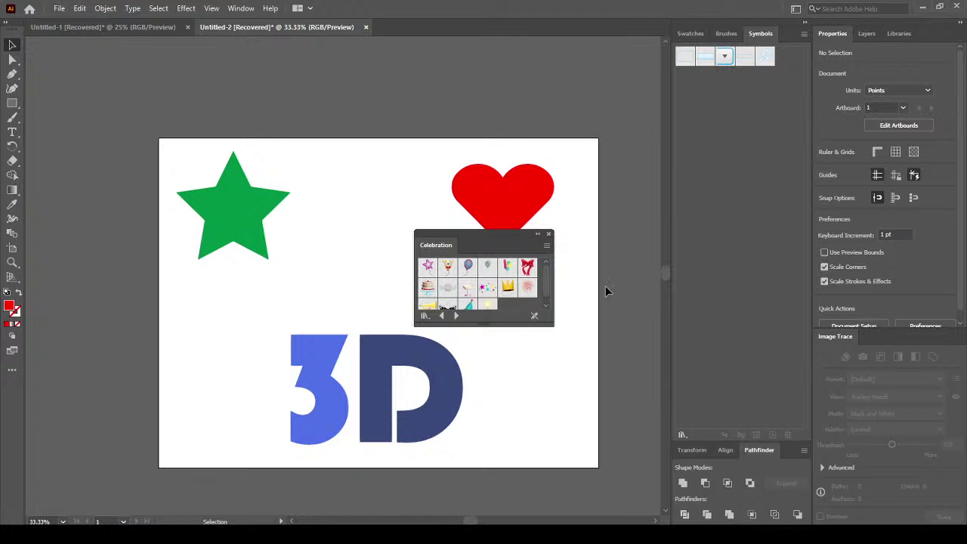
click(549, 234)
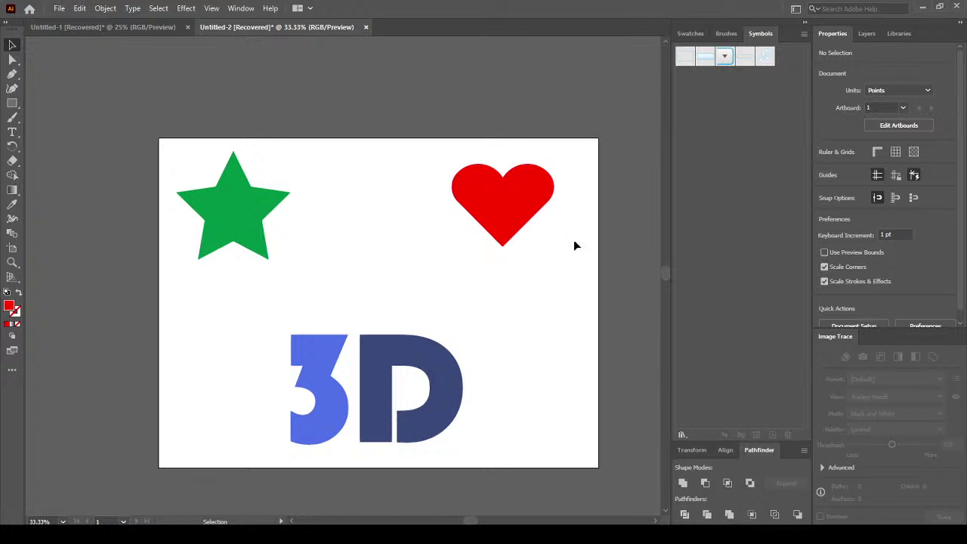
Add the butterfly, the orange winged design, the purple design and Op Art from the Retro symbol library to the document's symbols.
click(683, 433)
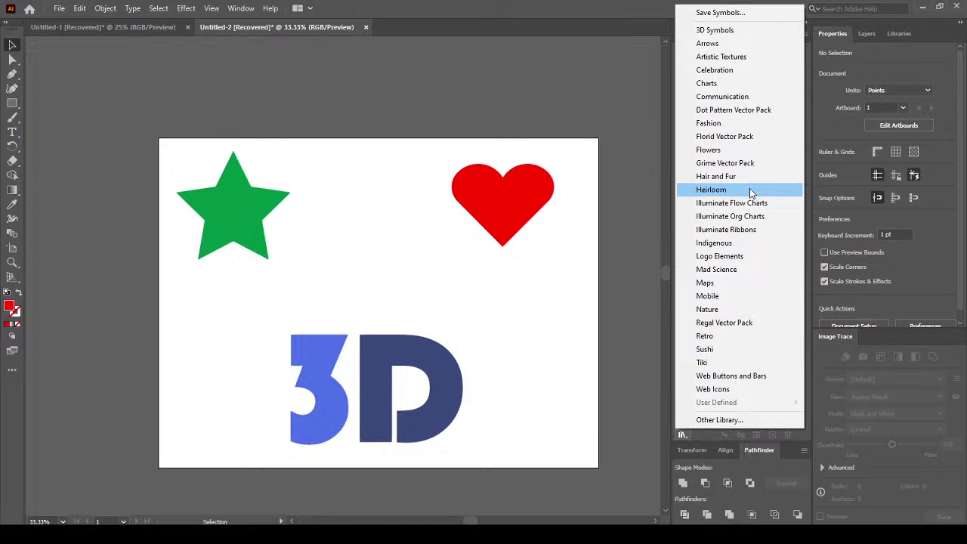
click(744, 335)
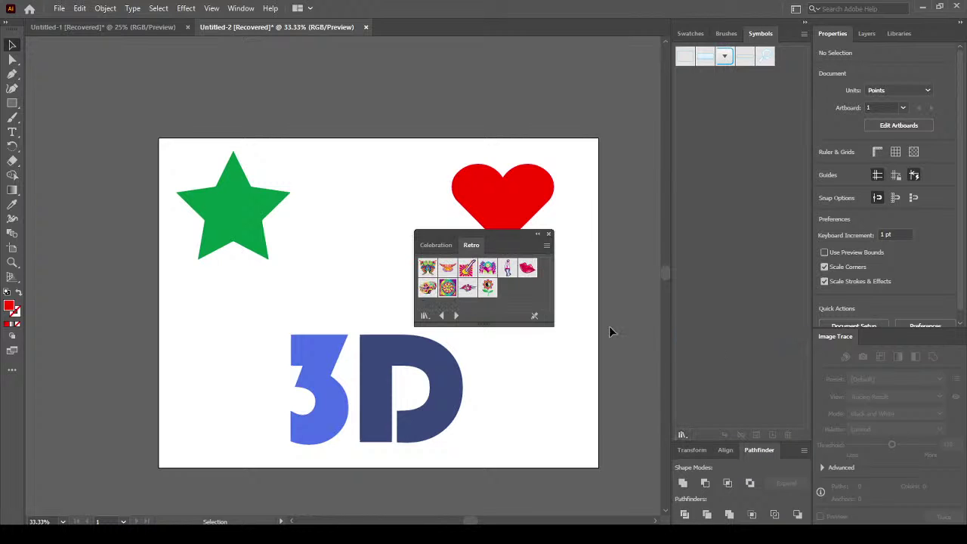
click(427, 268)
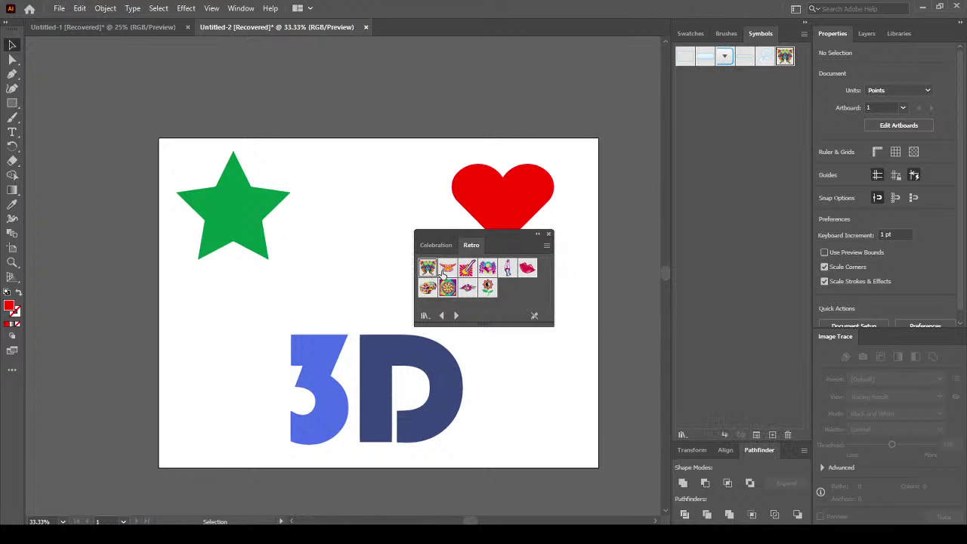
click(448, 267)
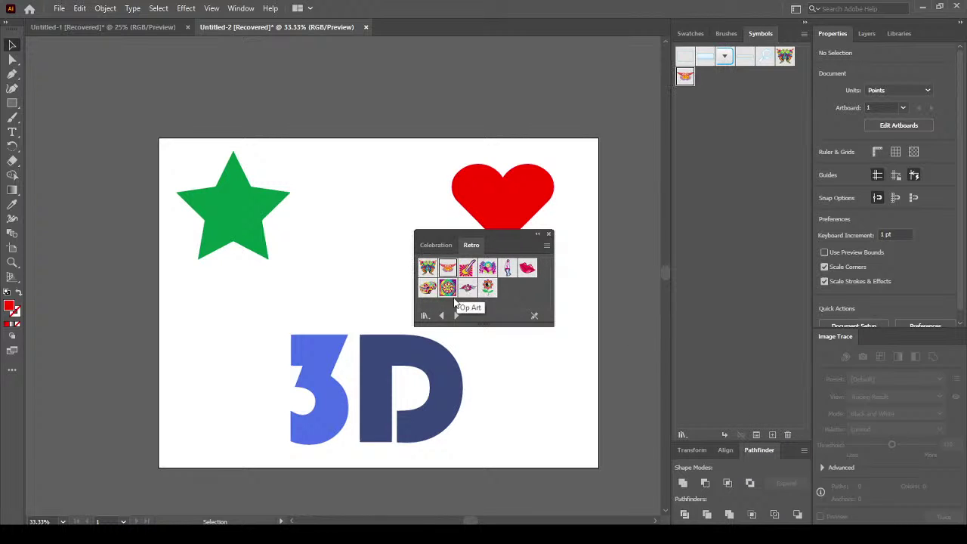
click(488, 272)
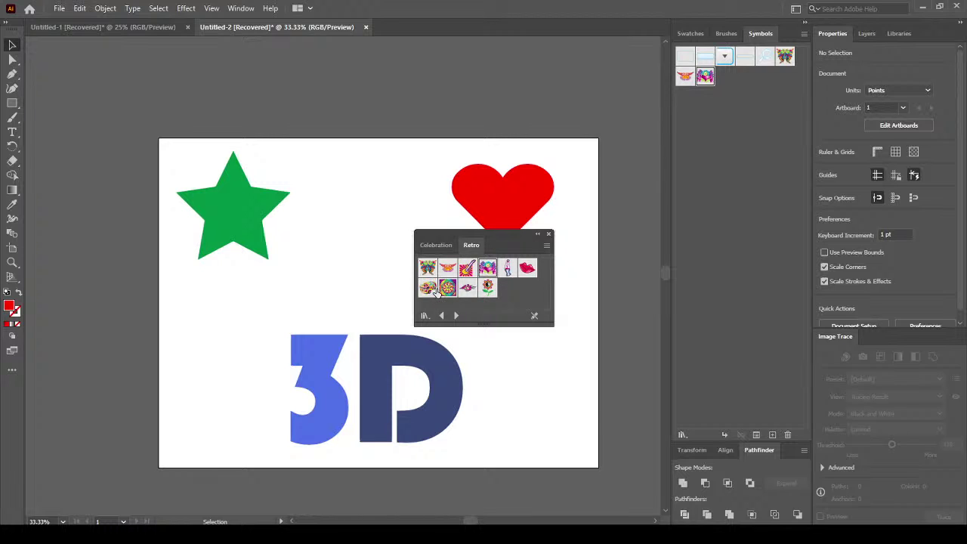
click(447, 288)
click(548, 233)
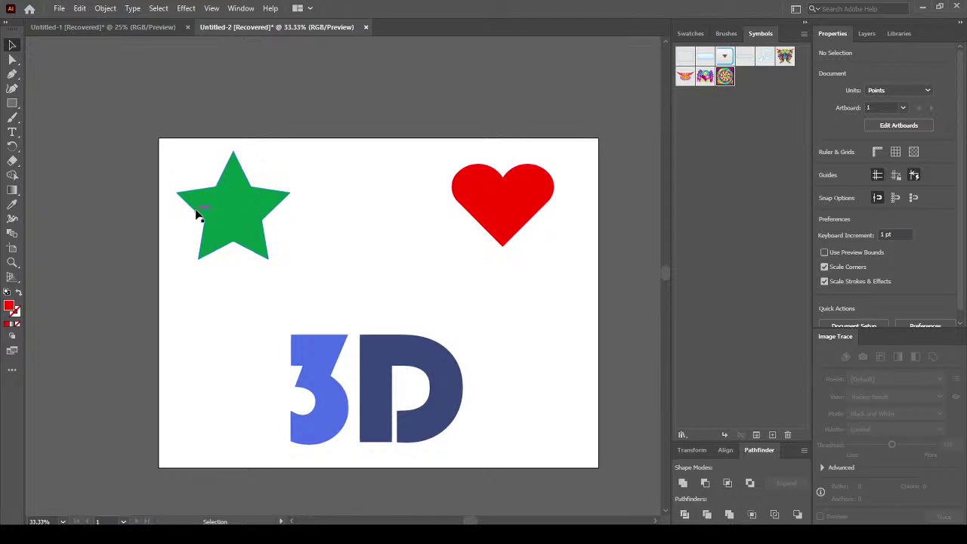
Start a 3D Extrude & Bevel effect on the green star with preview on, keeping the dialog clear of the star.
click(223, 196)
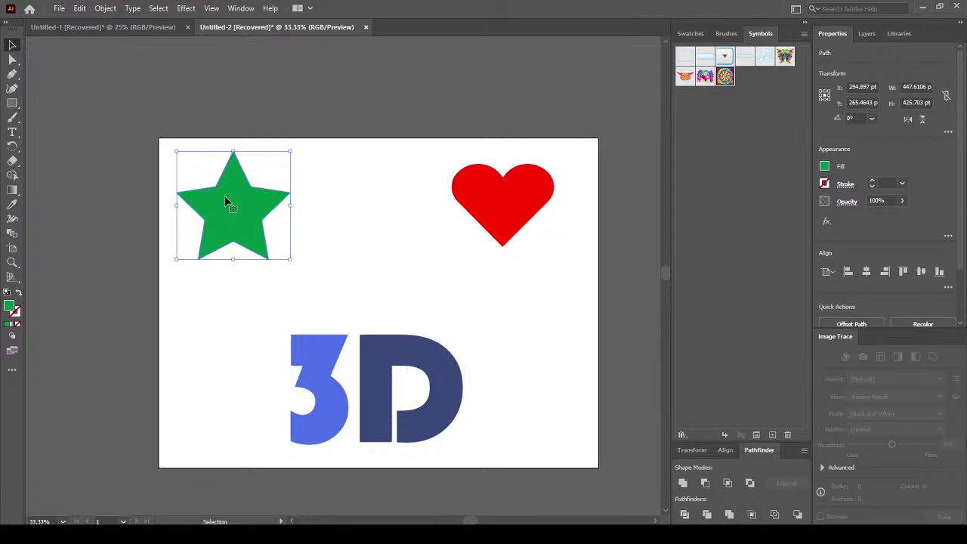
scroll(125, 187, up, 1)
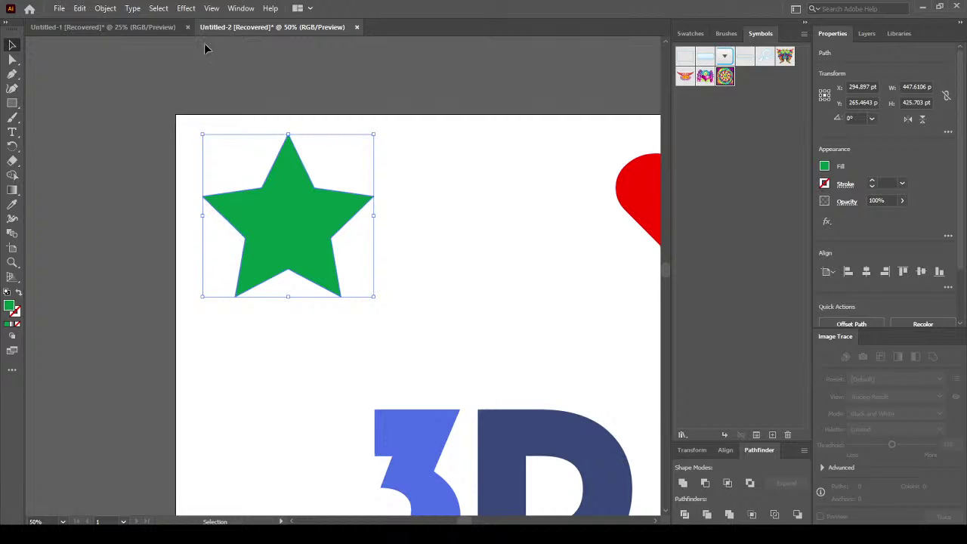
click(187, 9)
mouse_move(248, 78)
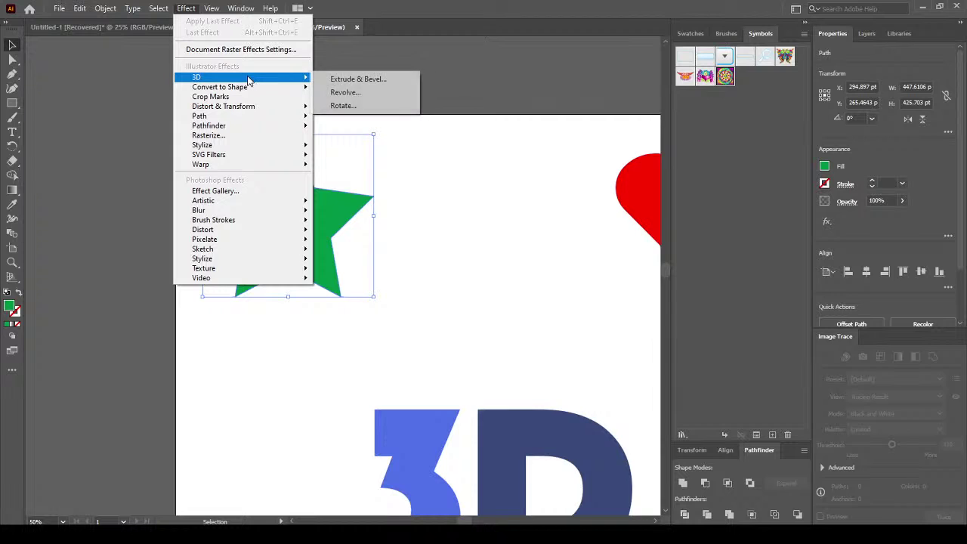
click(390, 80)
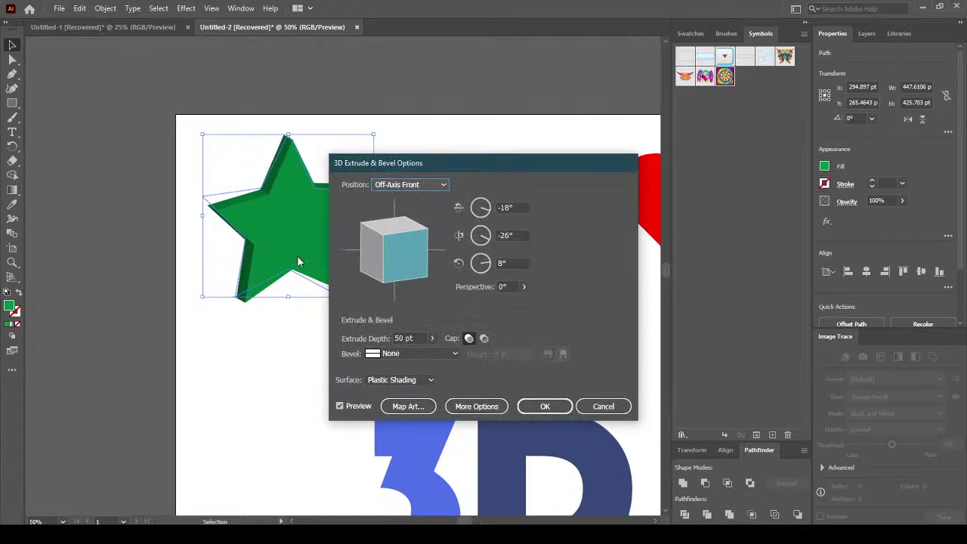
drag(439, 169, 561, 145)
key(alt)
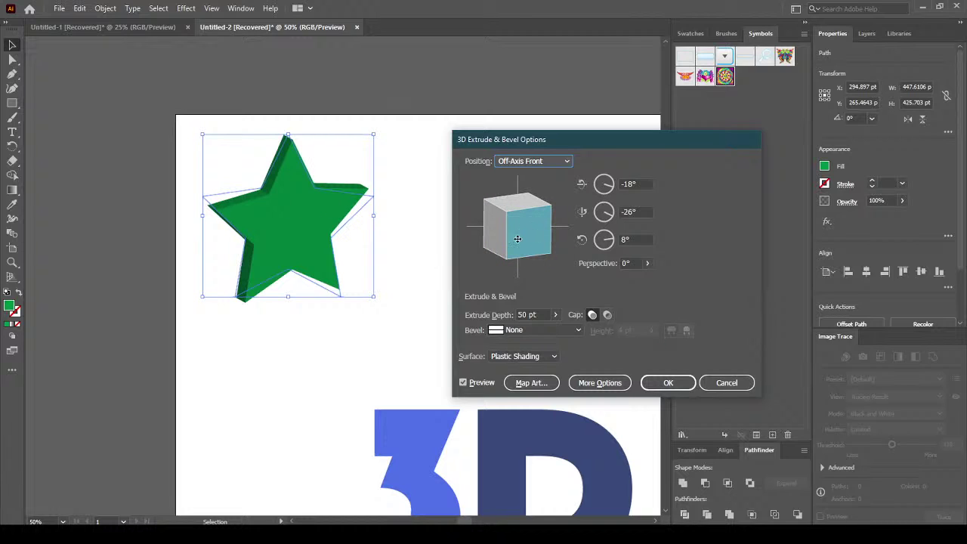
Try various free 3D rotations of the extruded green star by turning its preview cube.
drag(525, 244, 499, 249)
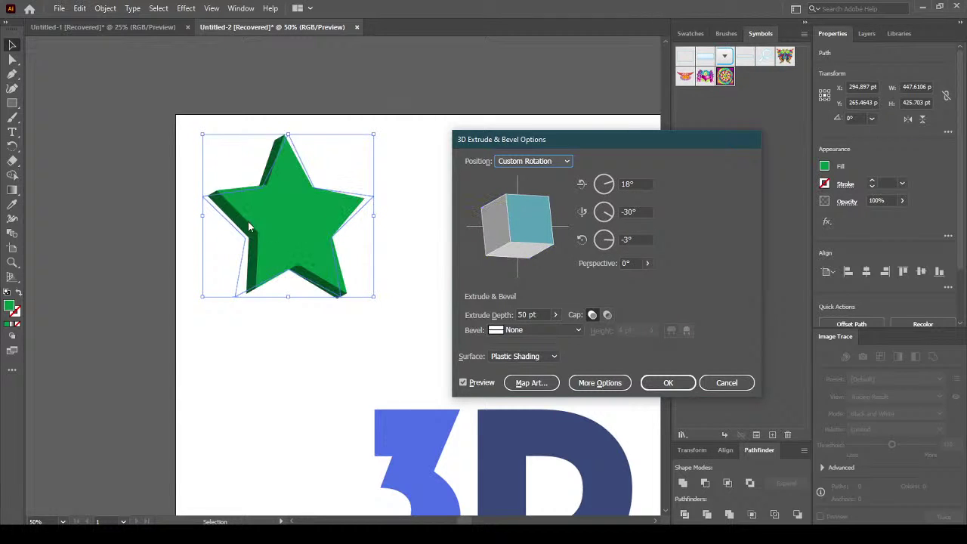
drag(537, 209, 521, 199)
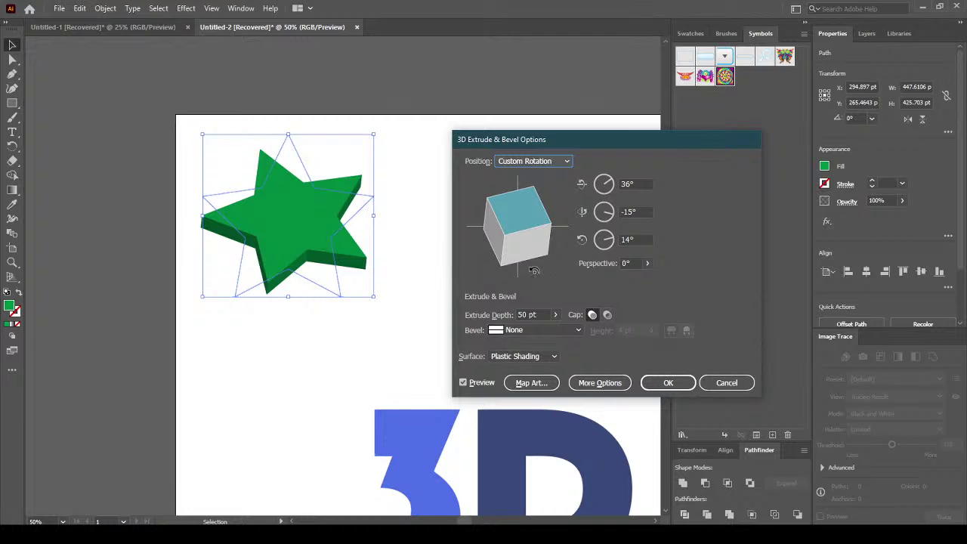
drag(535, 271, 559, 251)
drag(513, 213, 531, 240)
mouse_move(564, 203)
mouse_down()
mouse_move(561, 195)
mouse_move(573, 218)
mouse_up()
drag(525, 274, 532, 272)
drag(511, 223, 538, 235)
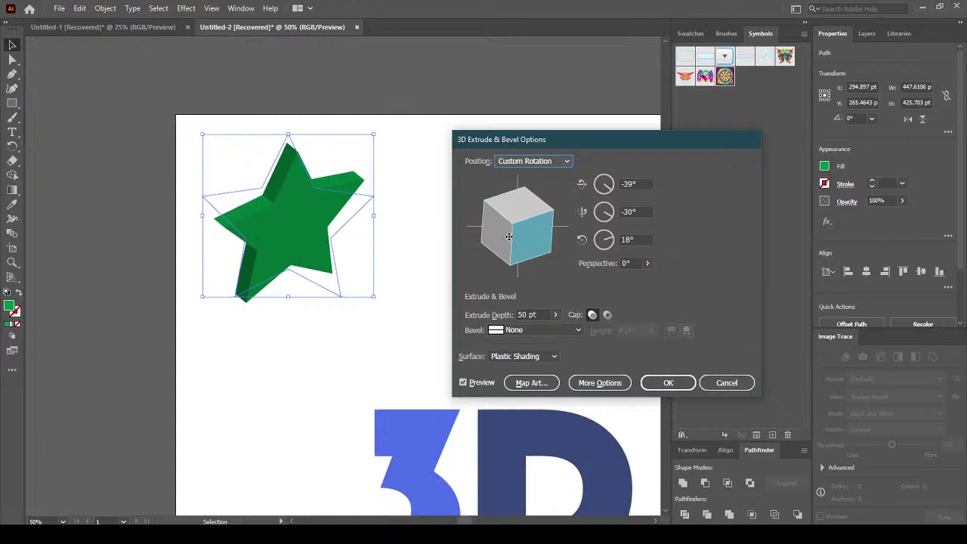
mouse_move(524, 245)
mouse_down()
mouse_move(509, 234)
mouse_move(545, 240)
mouse_move(544, 195)
mouse_move(535, 236)
mouse_up()
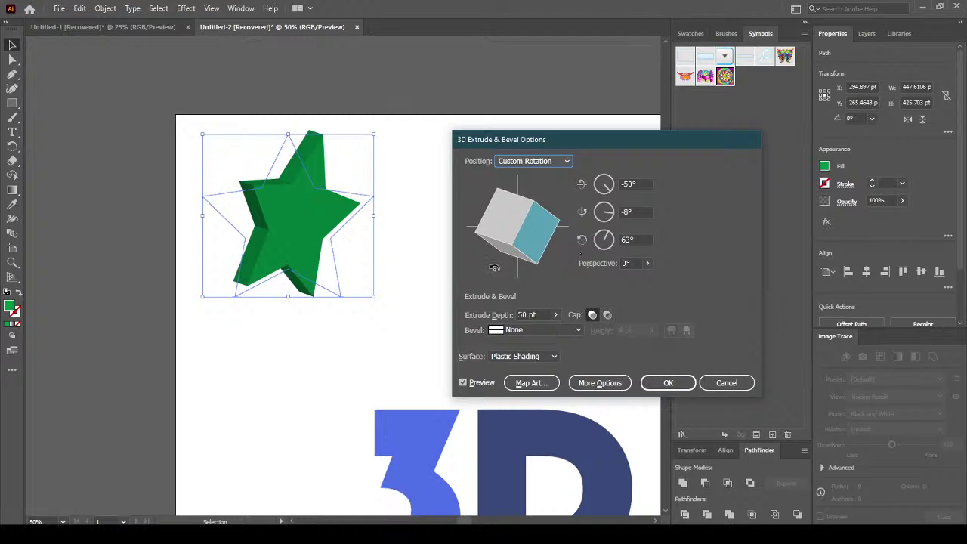
drag(545, 181, 572, 193)
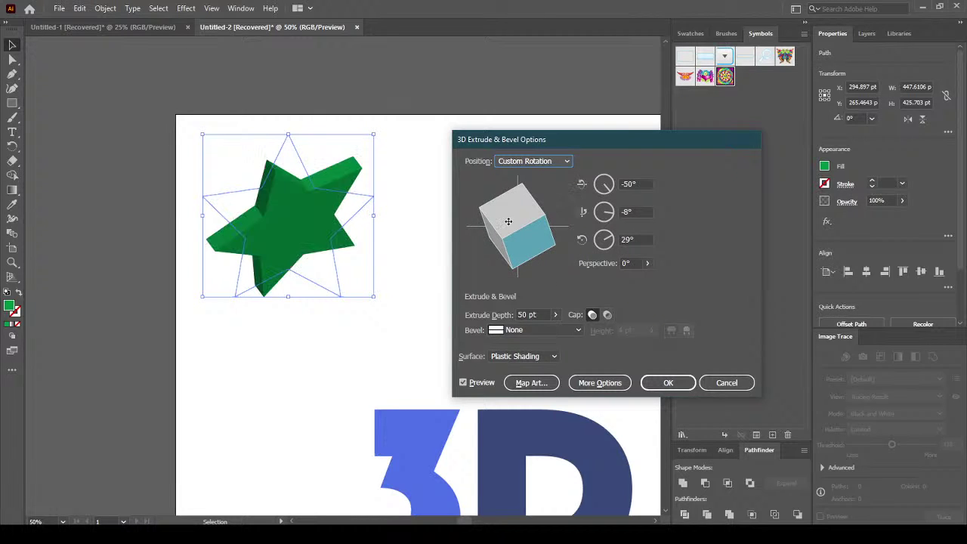
drag(507, 222, 527, 228)
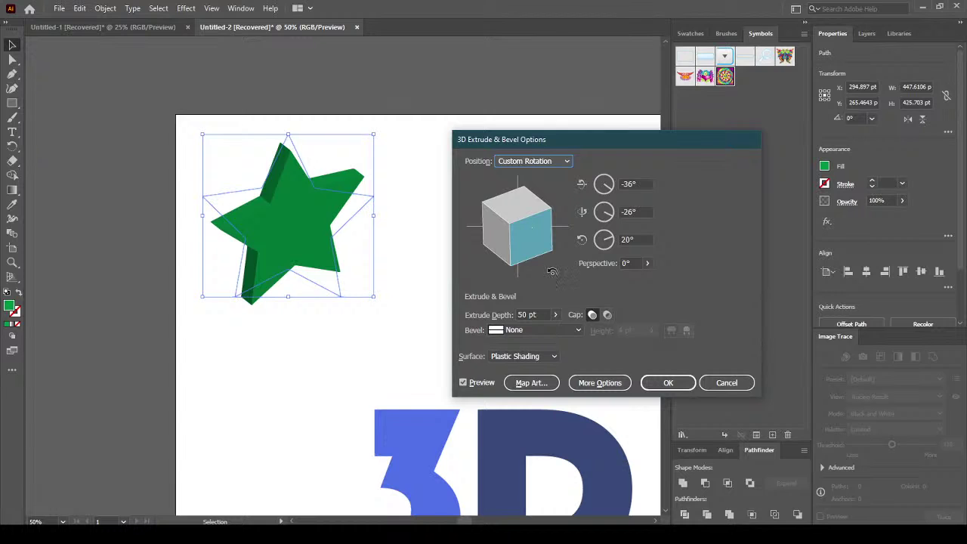
drag(555, 270, 479, 274)
mouse_move(536, 258)
mouse_down()
mouse_move(541, 229)
mouse_move(545, 258)
mouse_move(538, 227)
mouse_move(546, 257)
mouse_up()
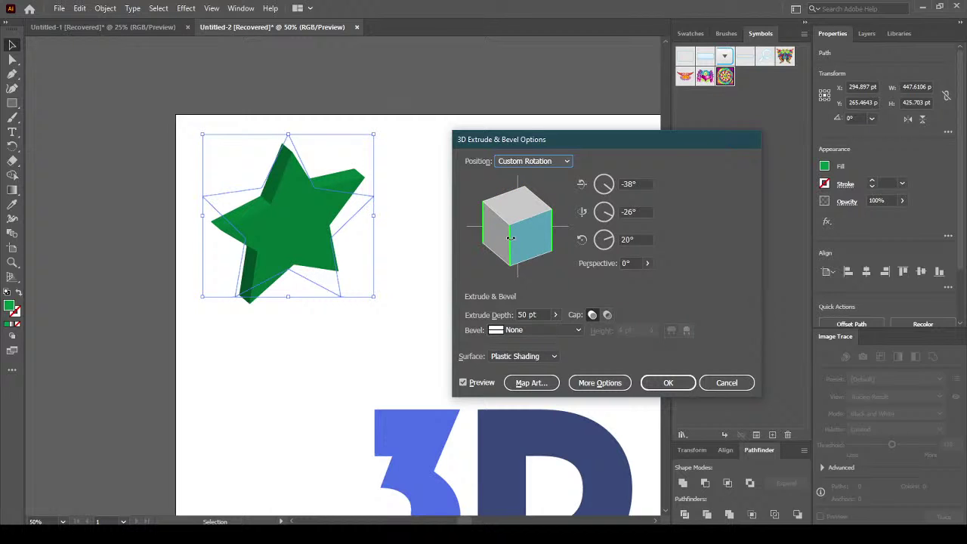
drag(511, 241, 523, 218)
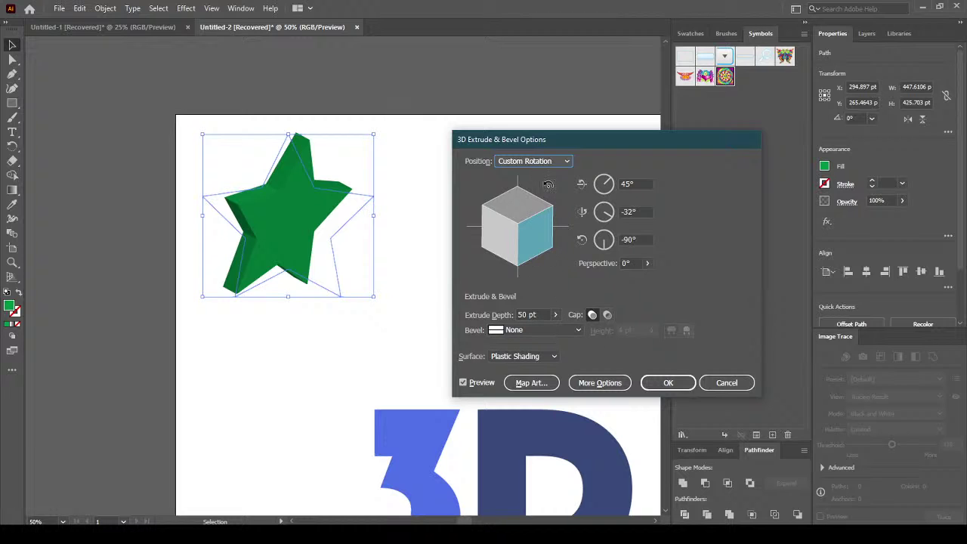
Try the Isometric Left, Isometric Right, Isometric Bottom and Isometric Top position presets on the extruded star.
click(547, 164)
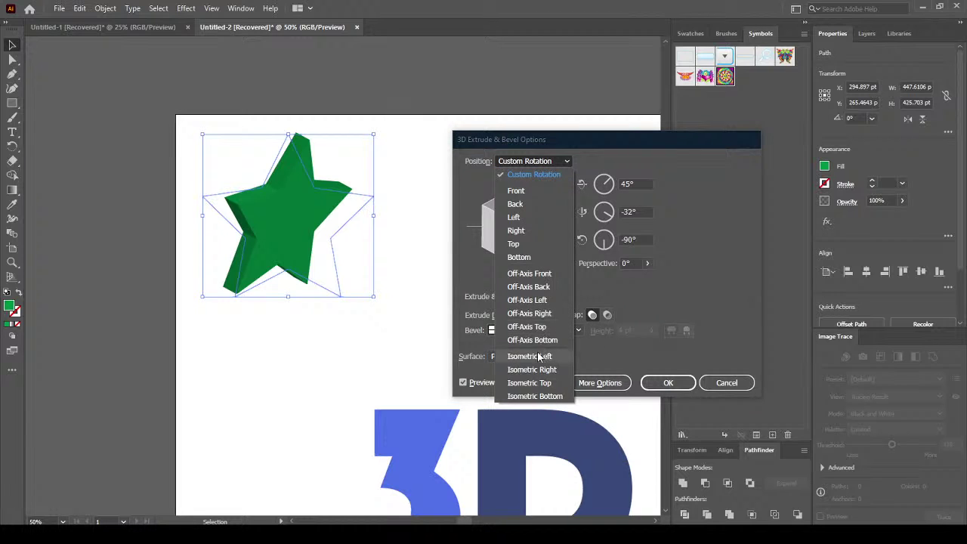
click(538, 356)
click(541, 164)
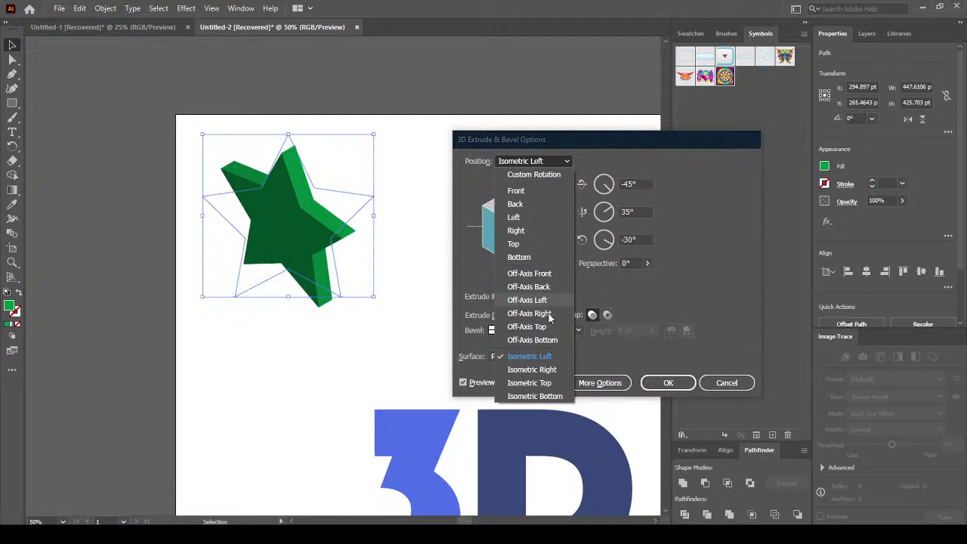
click(543, 371)
click(541, 164)
click(528, 383)
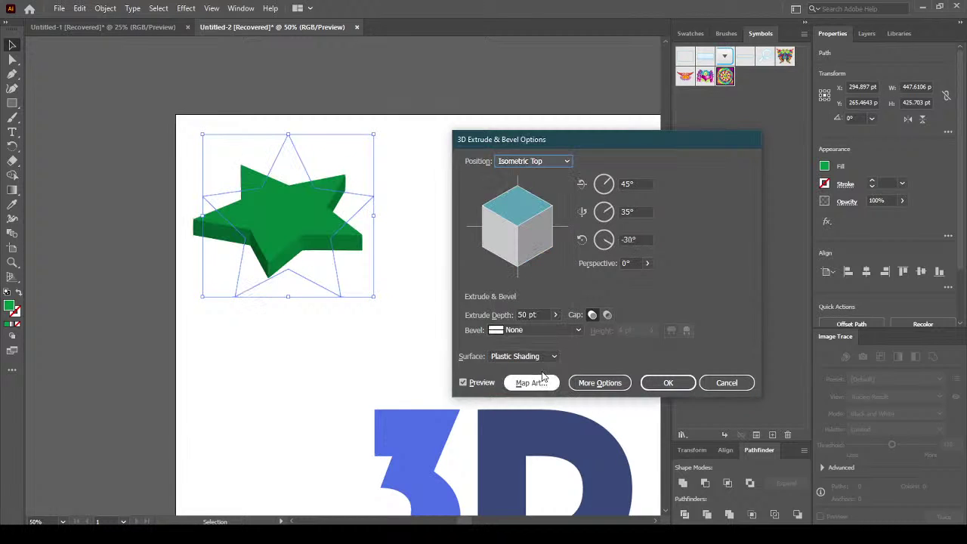
click(541, 163)
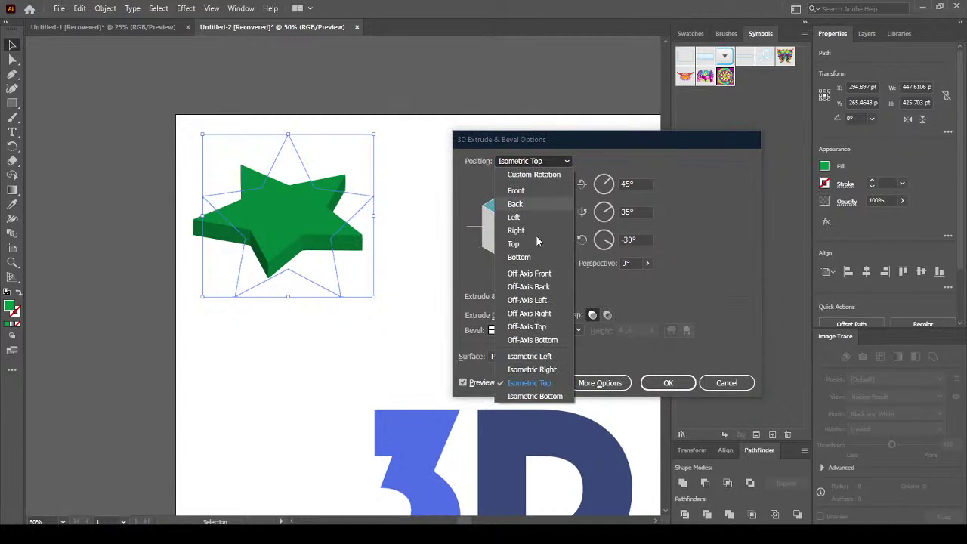
click(551, 396)
click(542, 164)
click(546, 383)
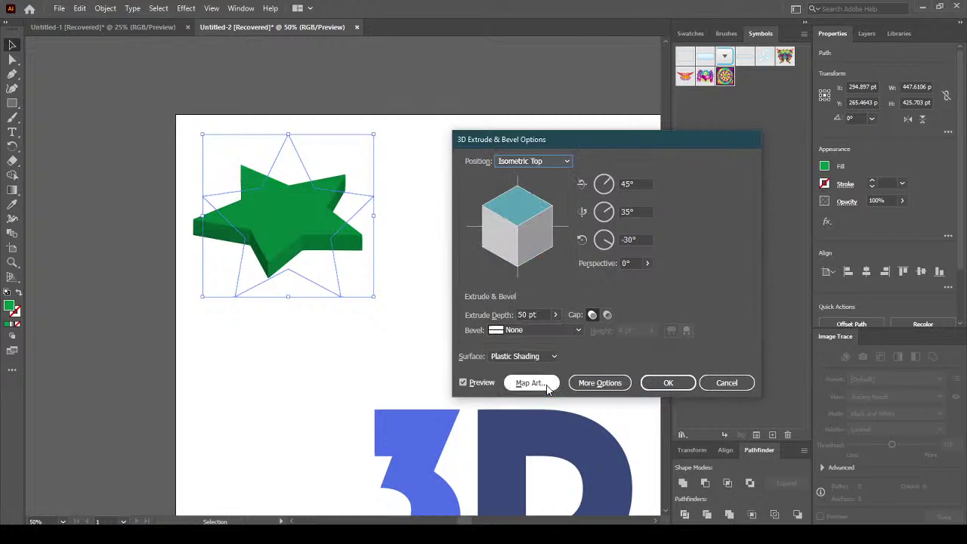
Try the Off-Axis Front, Off-Axis Back, Off-Axis Right and Off-Axis Bottom position presets on the extruded star.
click(553, 163)
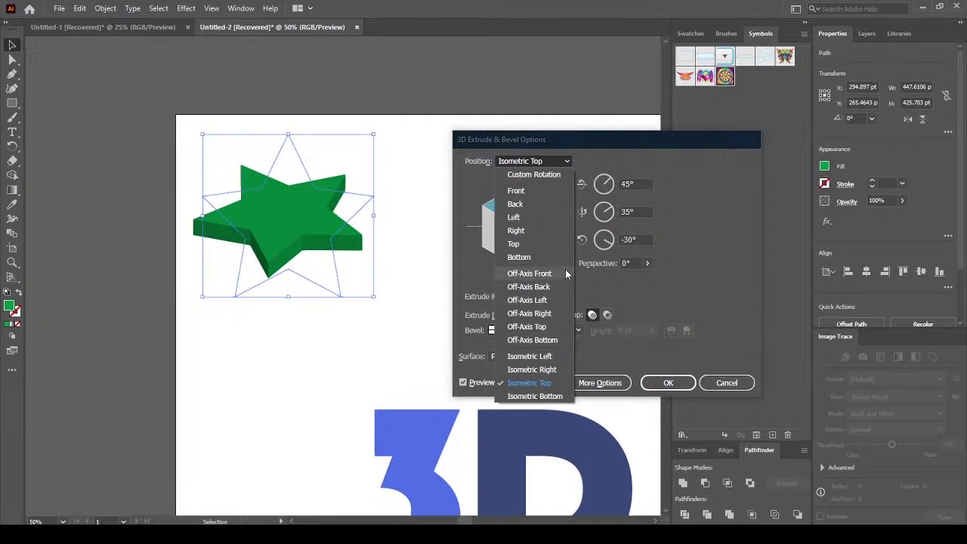
click(563, 272)
click(541, 161)
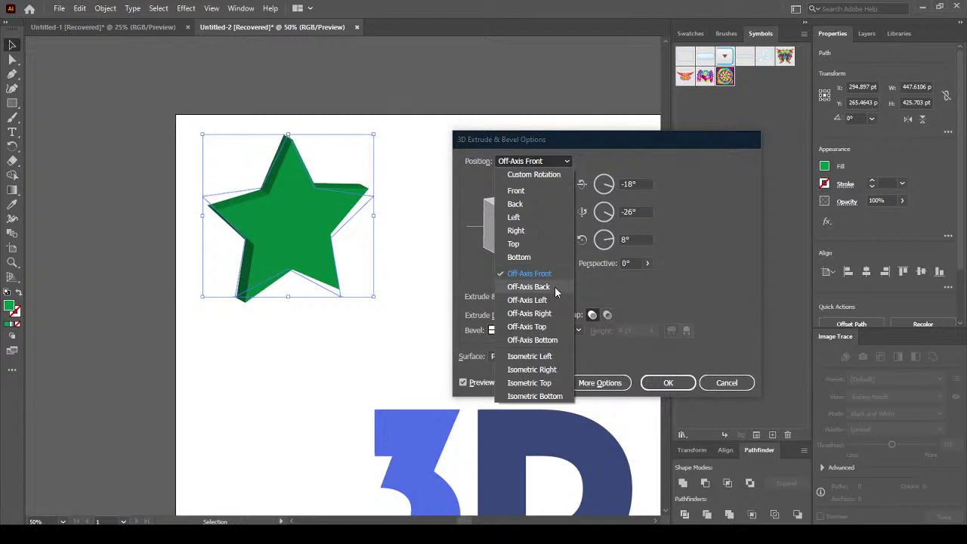
click(555, 287)
click(545, 161)
click(562, 313)
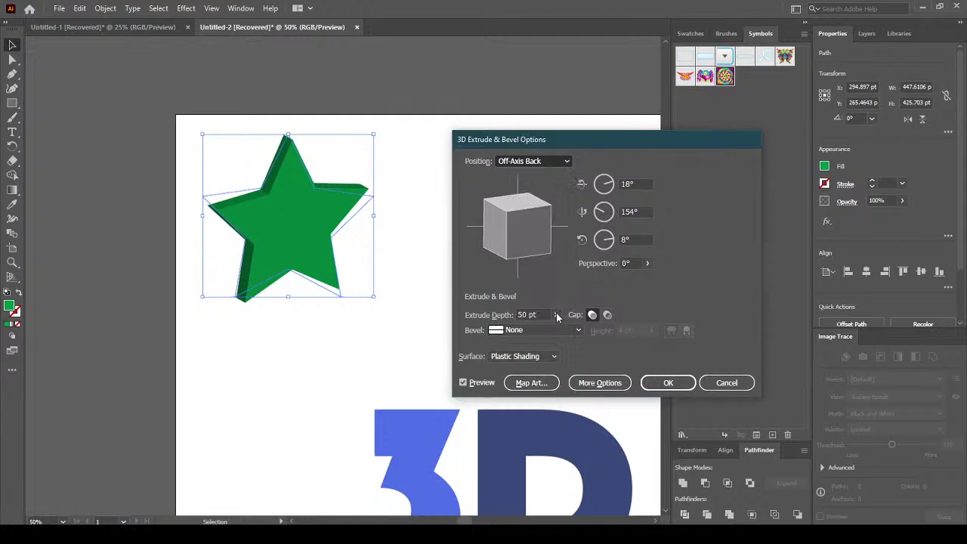
click(550, 163)
click(557, 340)
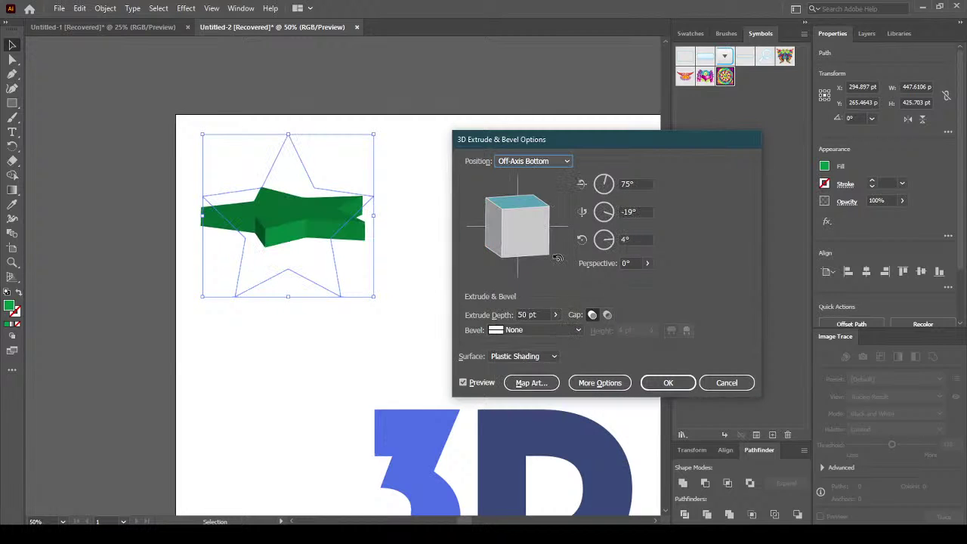
Try the straight-on Front, Bottom, Top, Right and Back position presets on the extruded star.
click(545, 163)
click(542, 191)
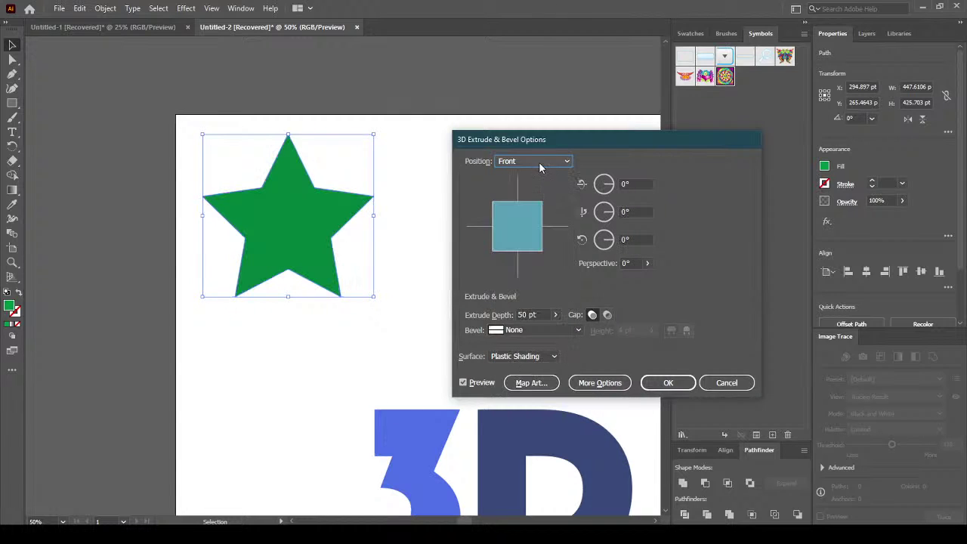
click(539, 162)
click(537, 203)
click(535, 165)
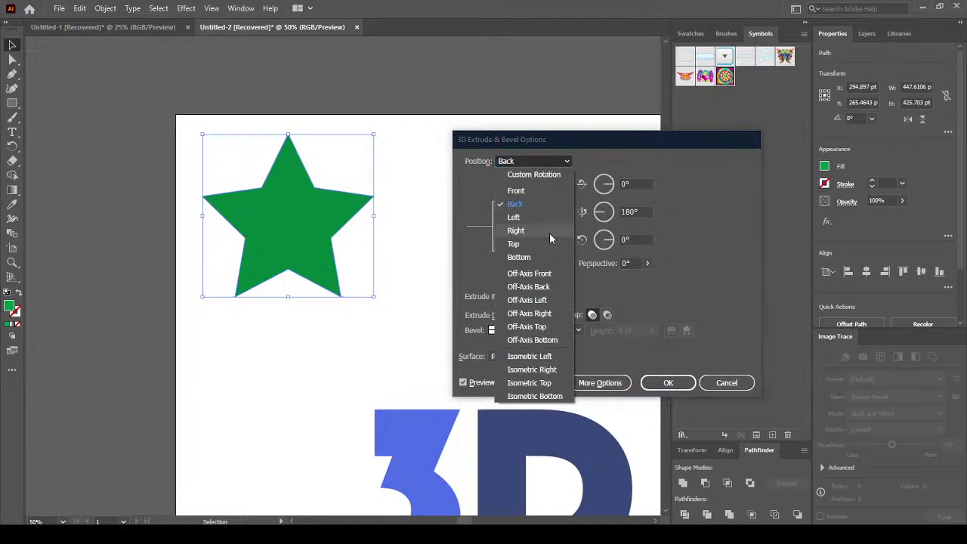
click(550, 255)
click(545, 161)
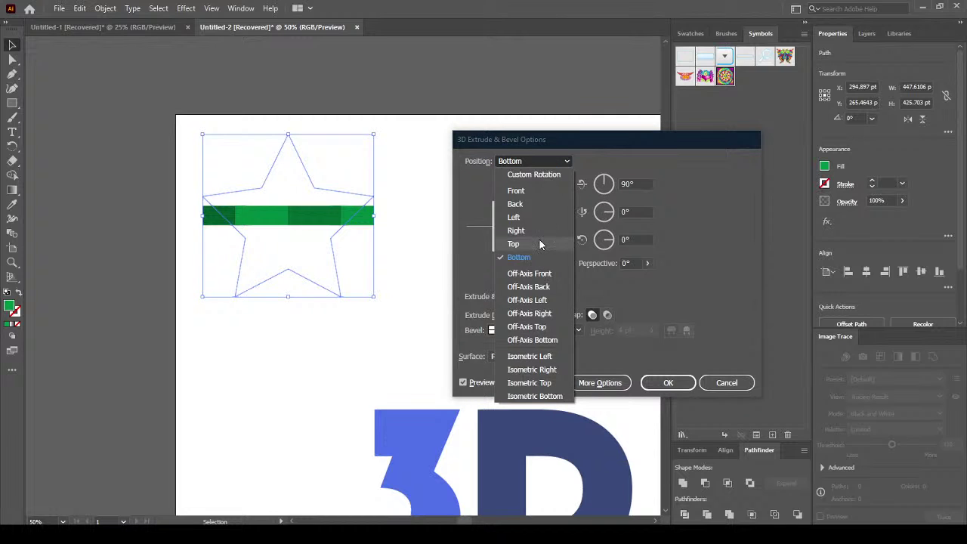
click(539, 243)
click(545, 163)
click(547, 232)
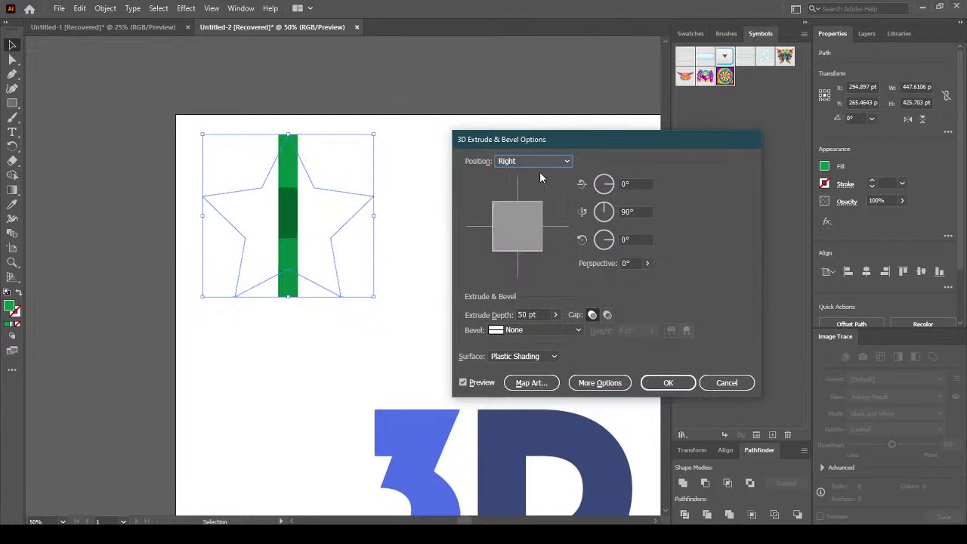
click(537, 160)
click(541, 205)
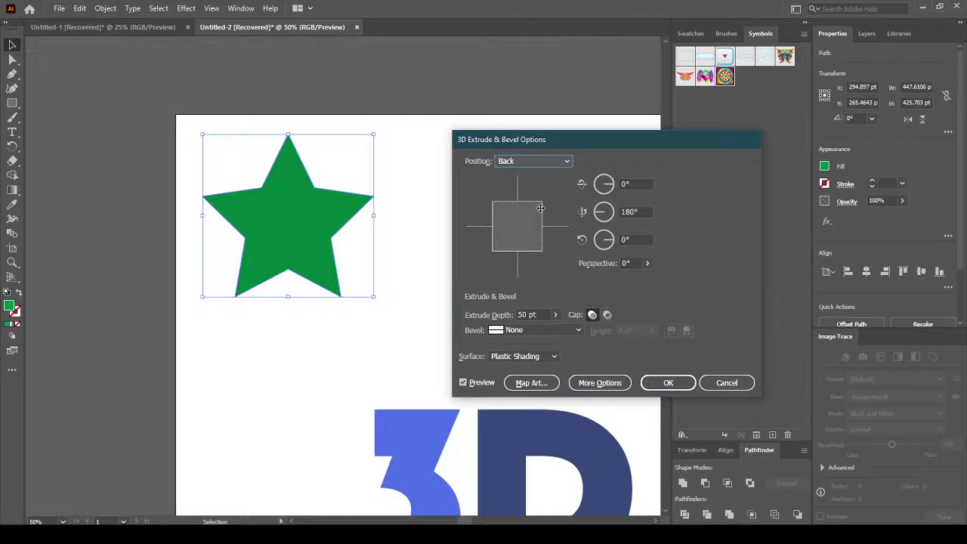
Try the Off-Axis Front preset on the star, switch it to Isometric Top and check the perspective setting.
click(541, 160)
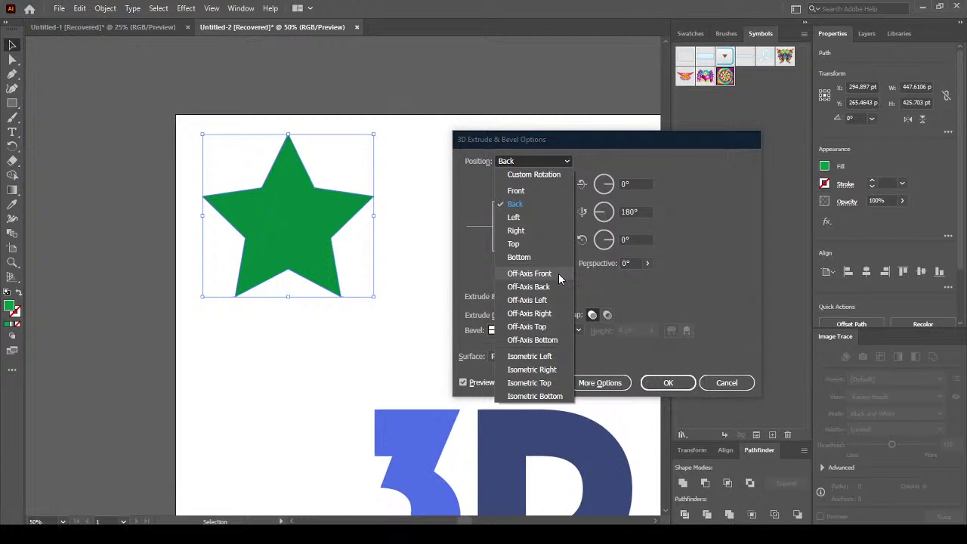
click(558, 272)
click(557, 162)
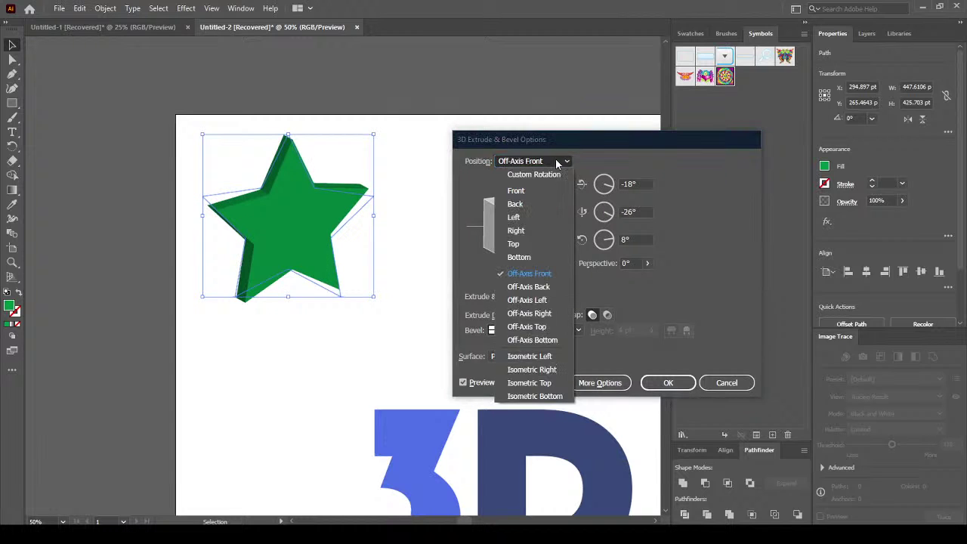
click(543, 383)
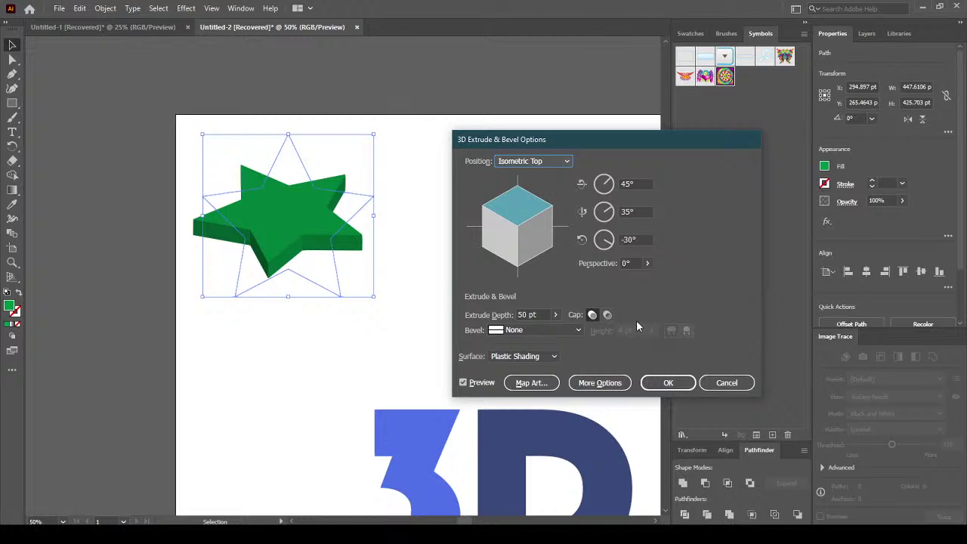
click(647, 263)
click(609, 182)
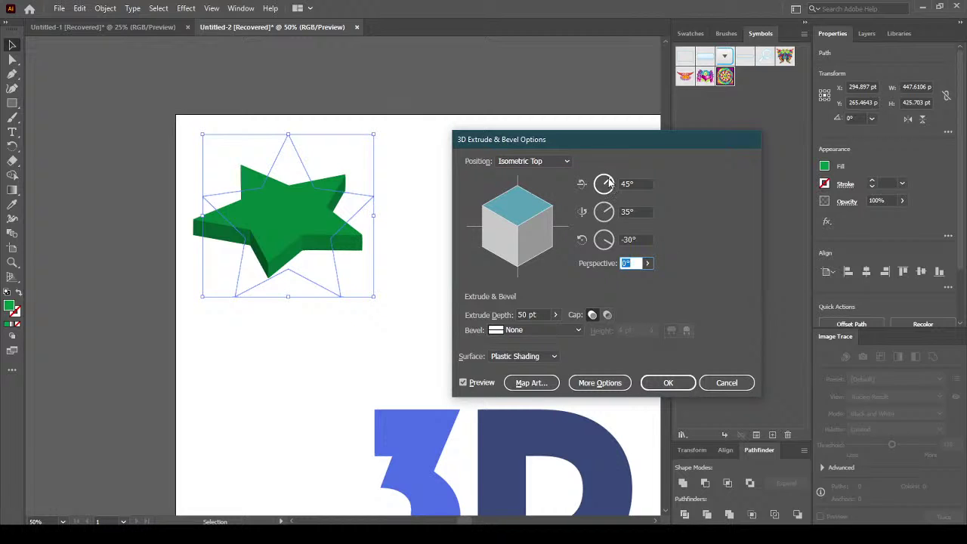
Try a custom rotation of the star around the X axis, finishing with an X angle of 0°.
click(545, 163)
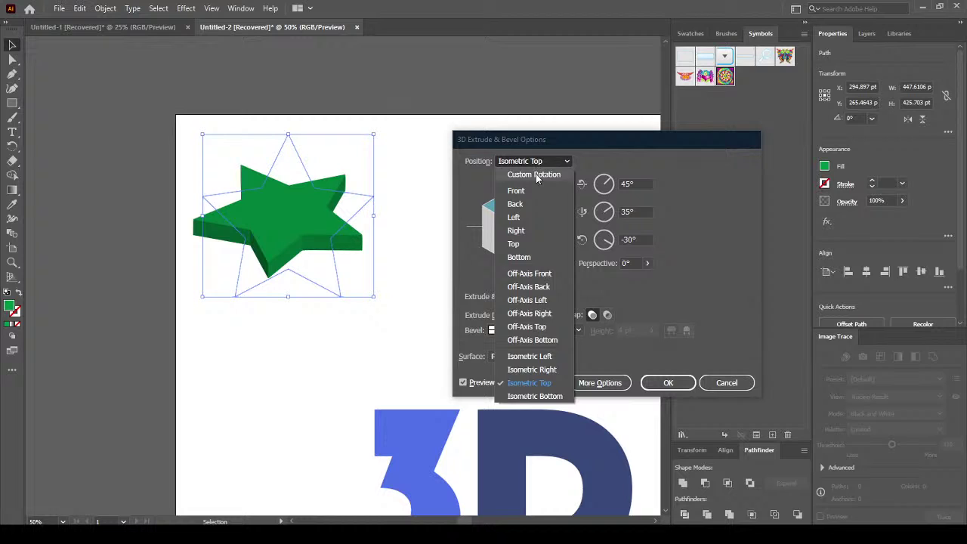
click(538, 176)
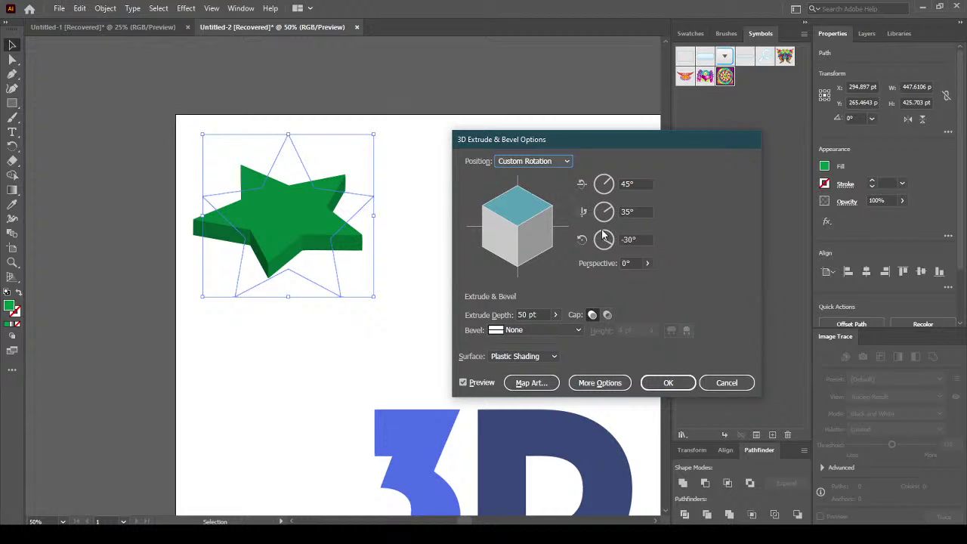
drag(610, 184, 606, 192)
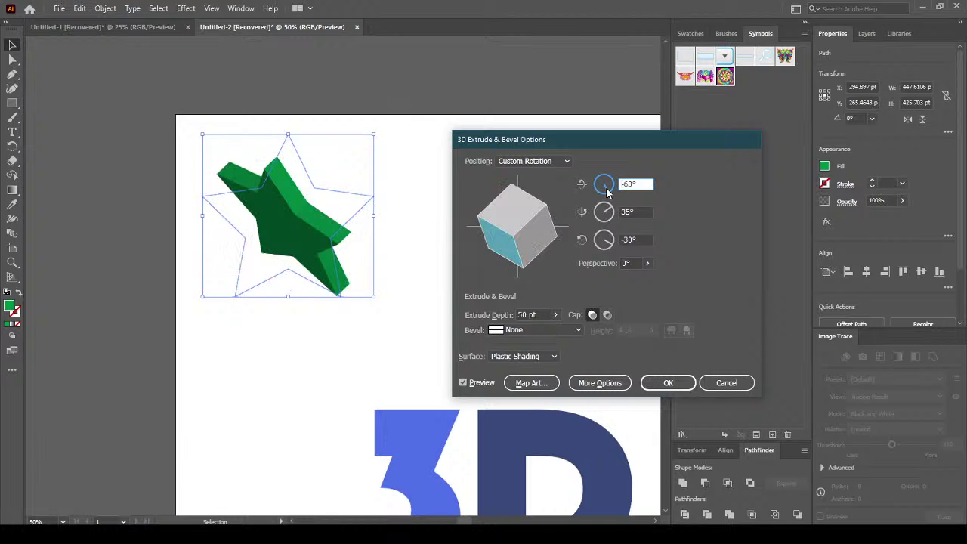
mouse_move(606, 192)
mouse_down()
mouse_move(609, 180)
mouse_move(613, 187)
mouse_up()
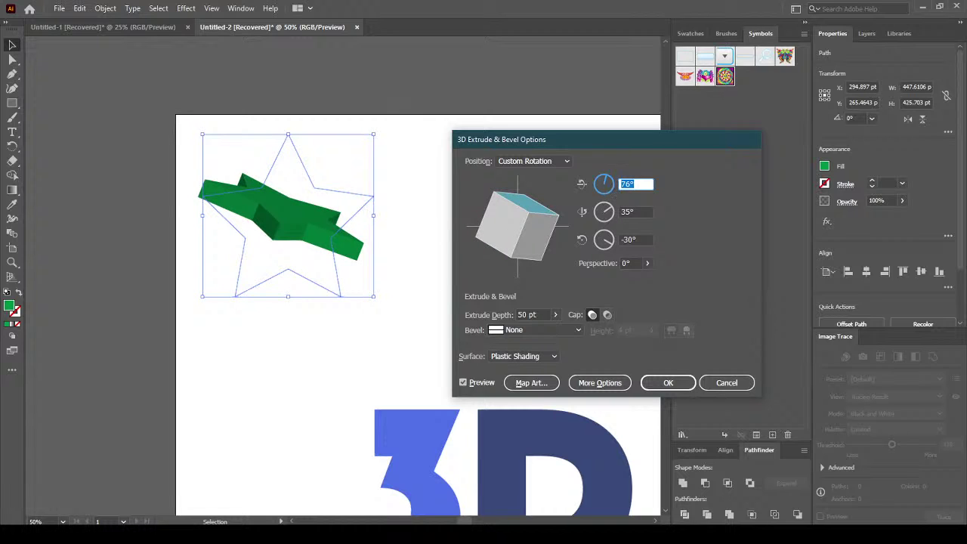
text(0)
key(Tab)
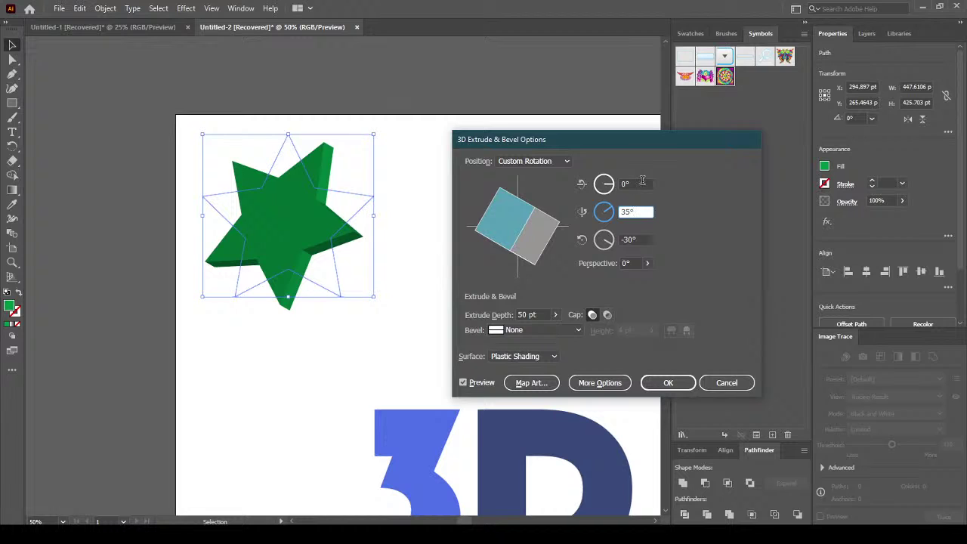
Position the star with the Isometric Top preset and set its perspective to 88°.
click(533, 161)
click(535, 390)
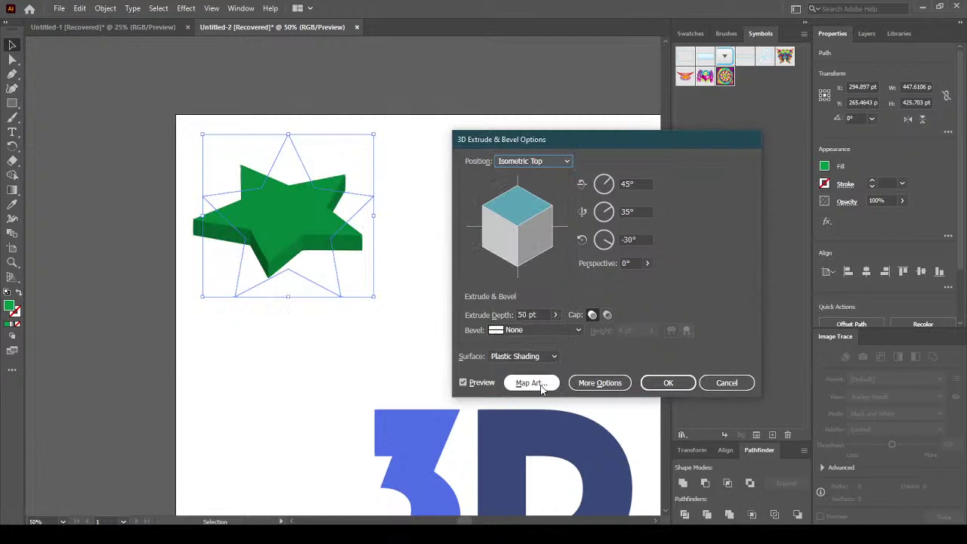
click(646, 263)
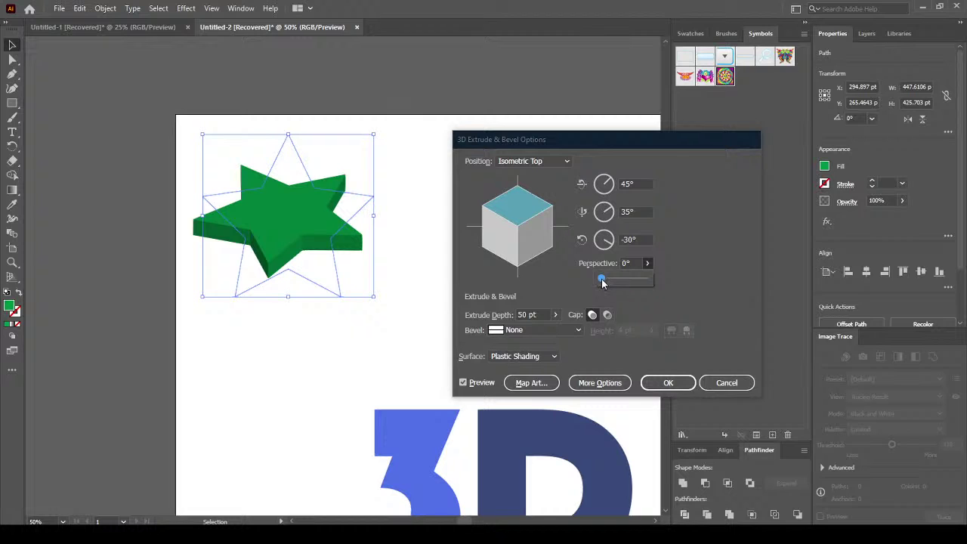
drag(603, 281, 633, 281)
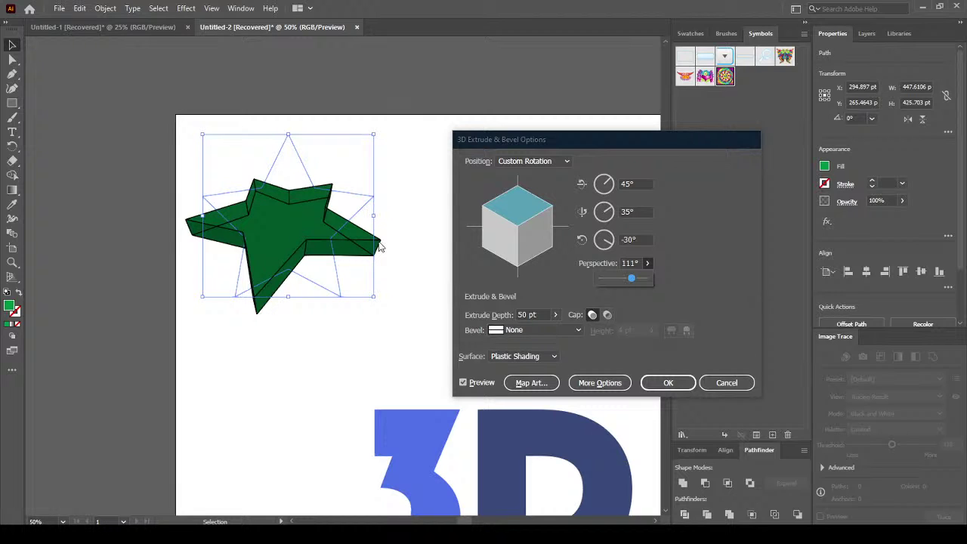
mouse_move(641, 281)
mouse_down()
mouse_move(602, 281)
mouse_move(628, 280)
mouse_up()
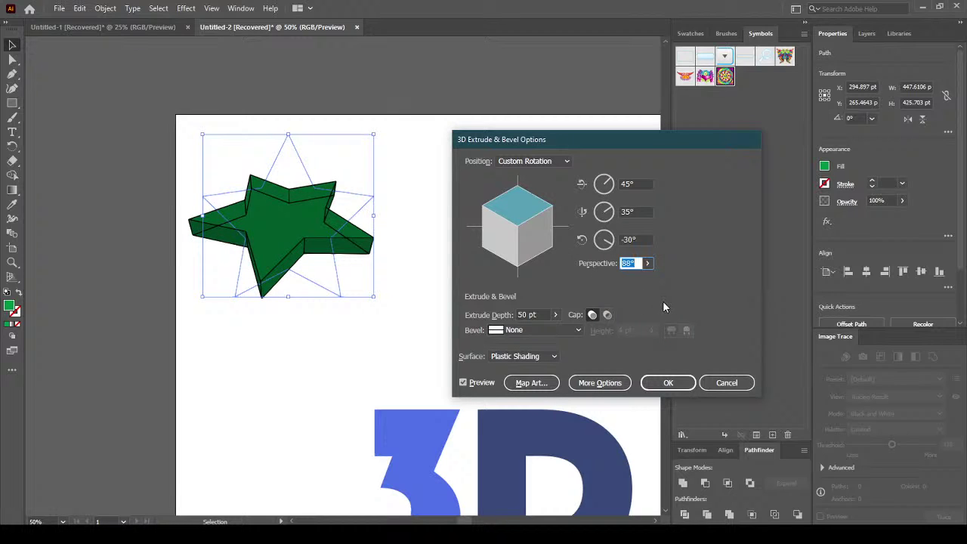
Try an extrude depth of 83 pt on the star, testing the hollow cap and returning to the solid cap.
click(555, 315)
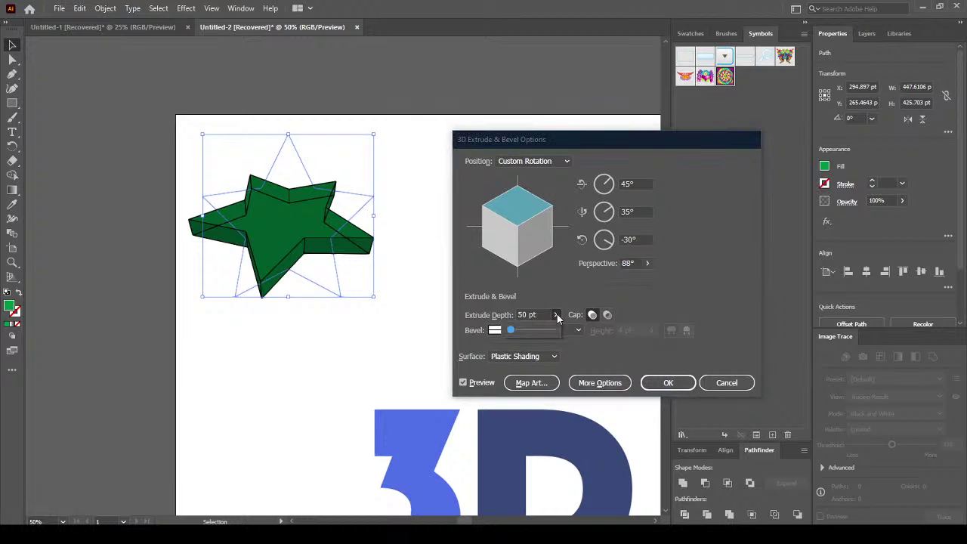
drag(510, 333, 512, 333)
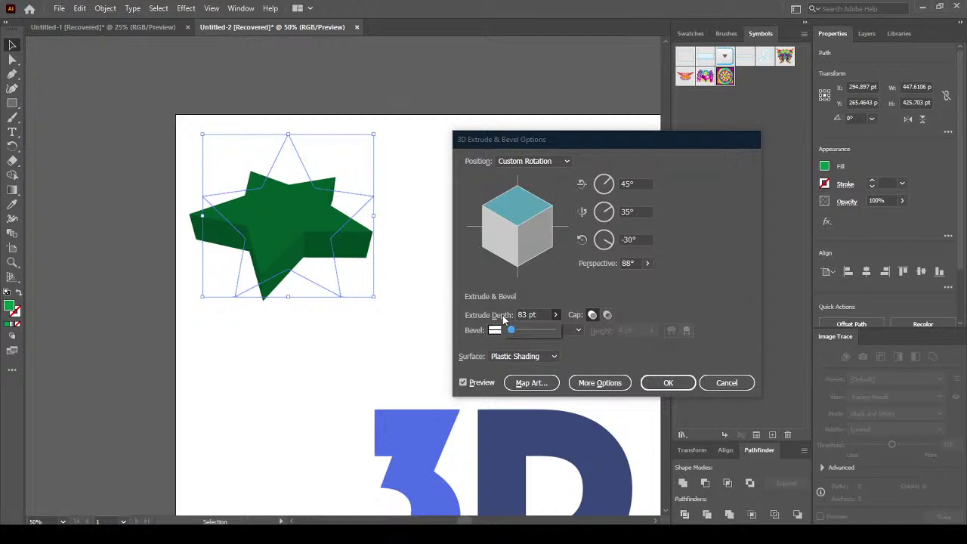
click(633, 292)
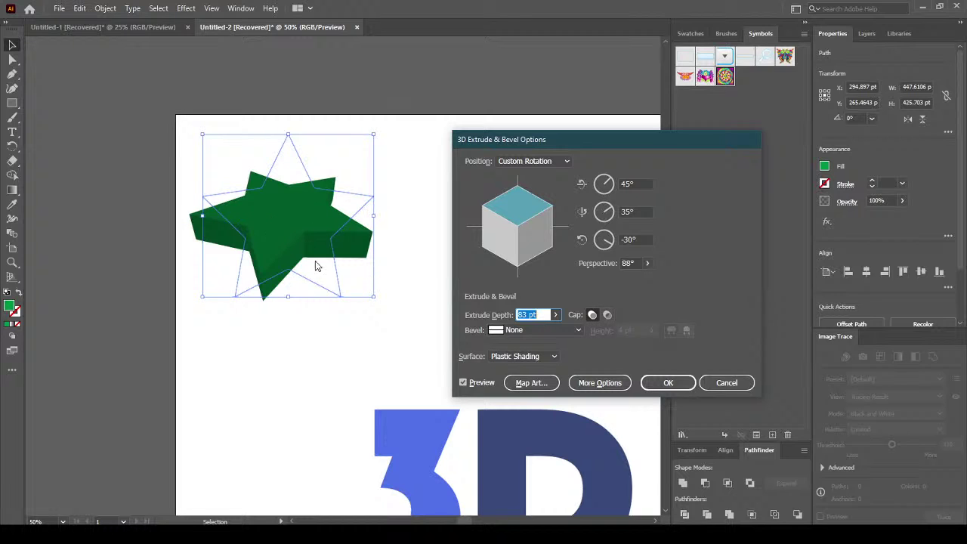
click(607, 315)
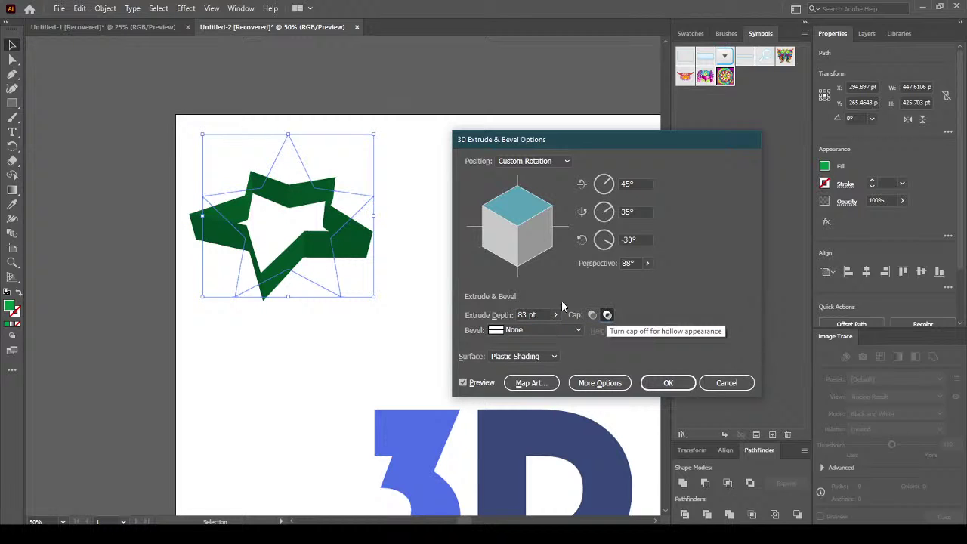
click(592, 315)
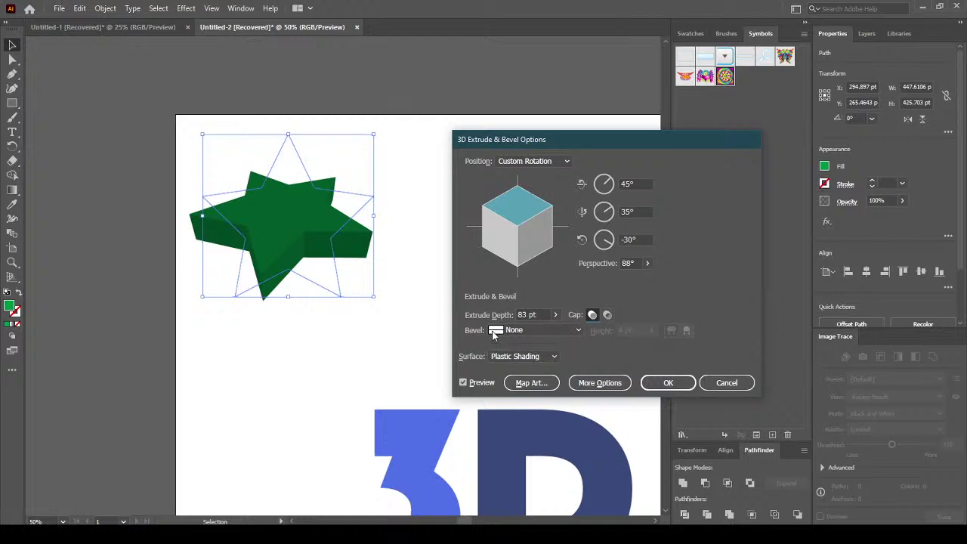
Try the Classic bevel on the star and cancel the 3D Extrude & Bevel settings.
click(554, 330)
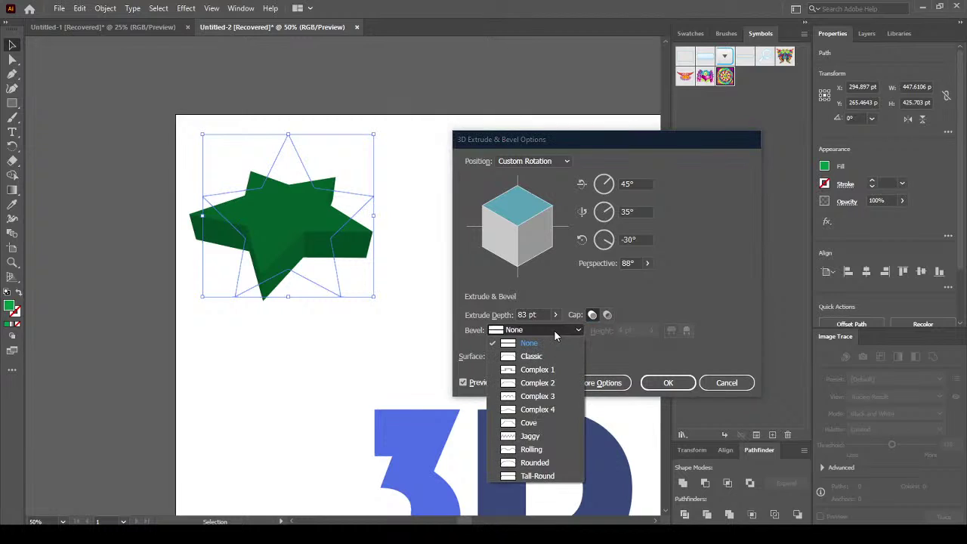
click(566, 343)
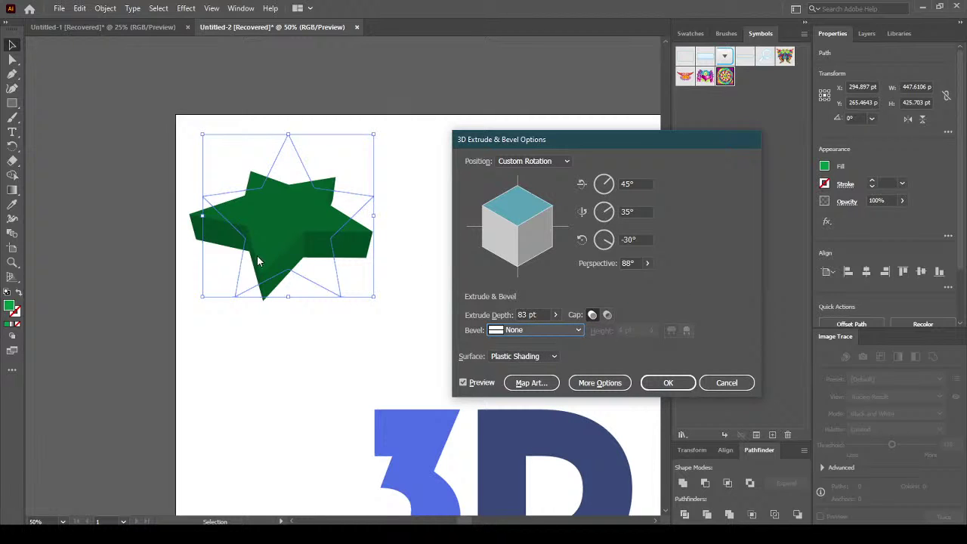
click(544, 329)
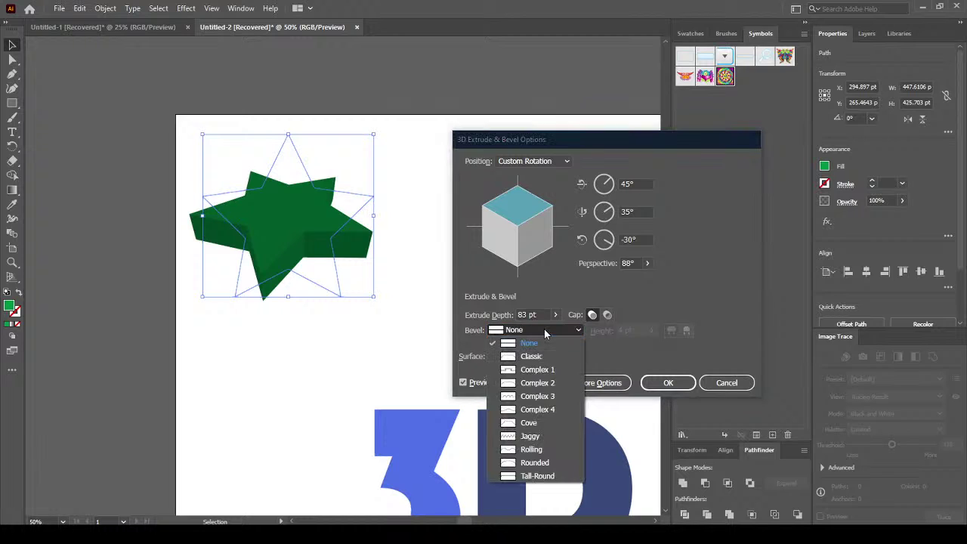
click(547, 355)
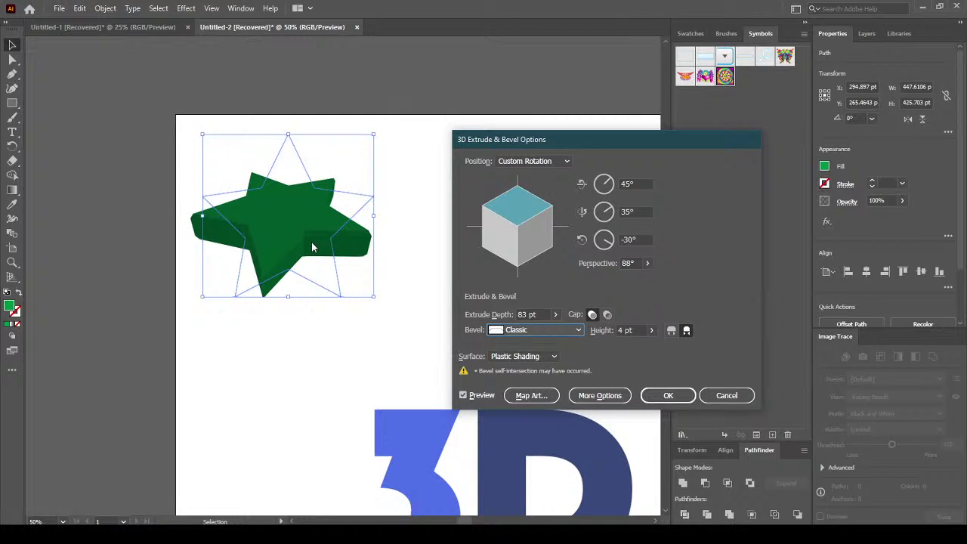
click(726, 395)
Apply 3D Extrude & Bevel to the green star with the Isometric Top position and an extrude depth of 80 pt.
scroll(268, 199, up, 2)
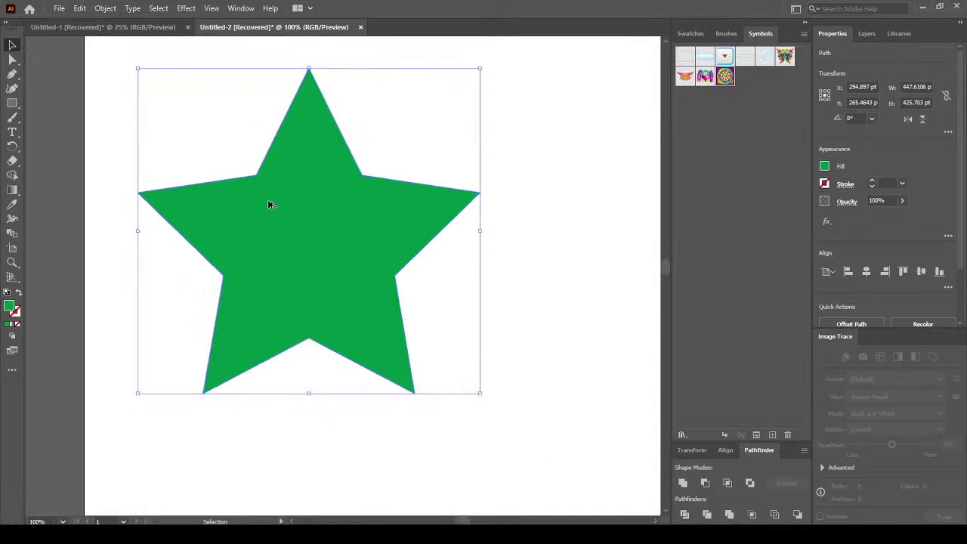
scroll(948, 245, down, 3)
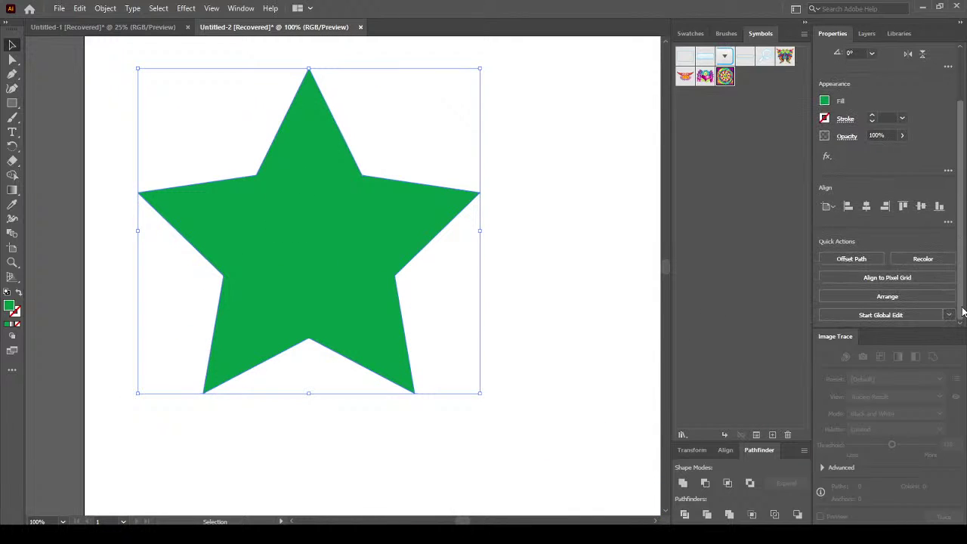
click(946, 222)
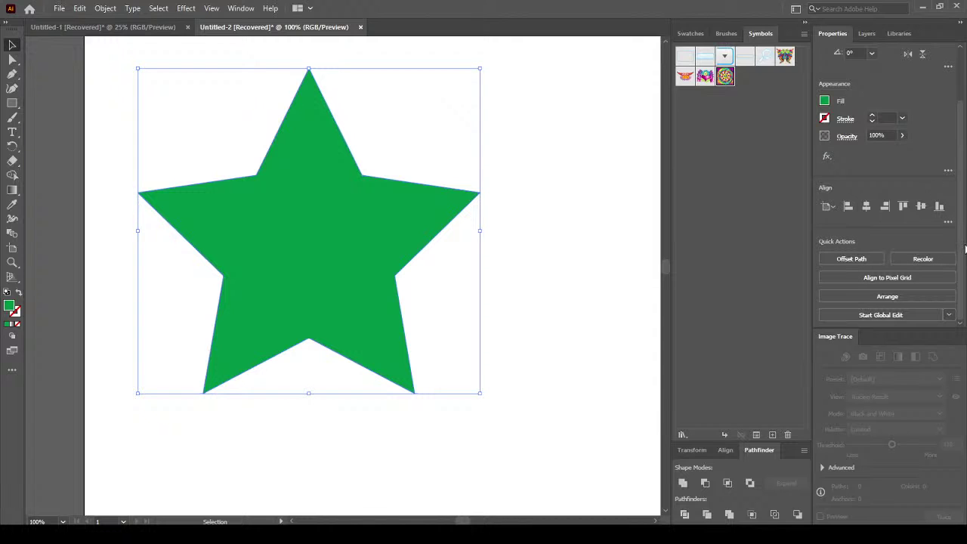
click(195, 11)
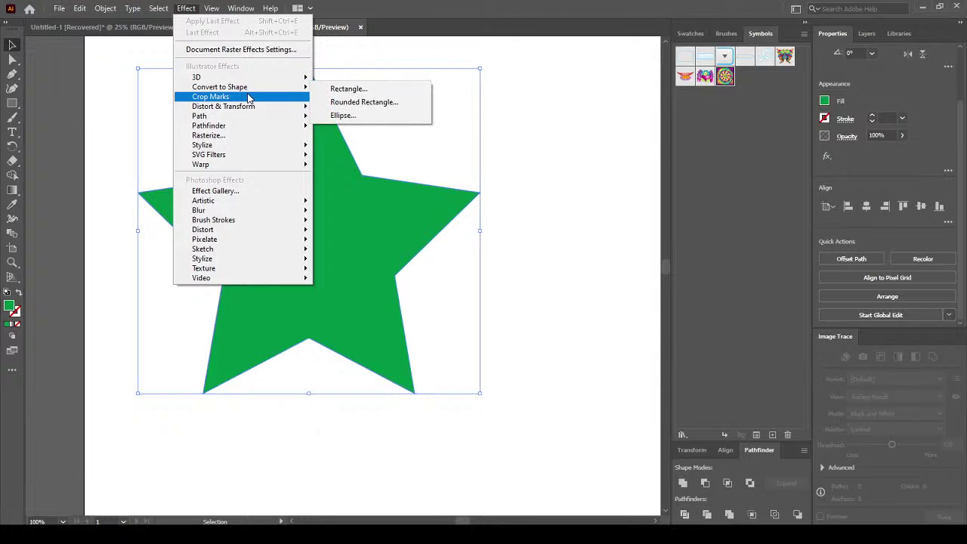
mouse_move(246, 79)
click(372, 81)
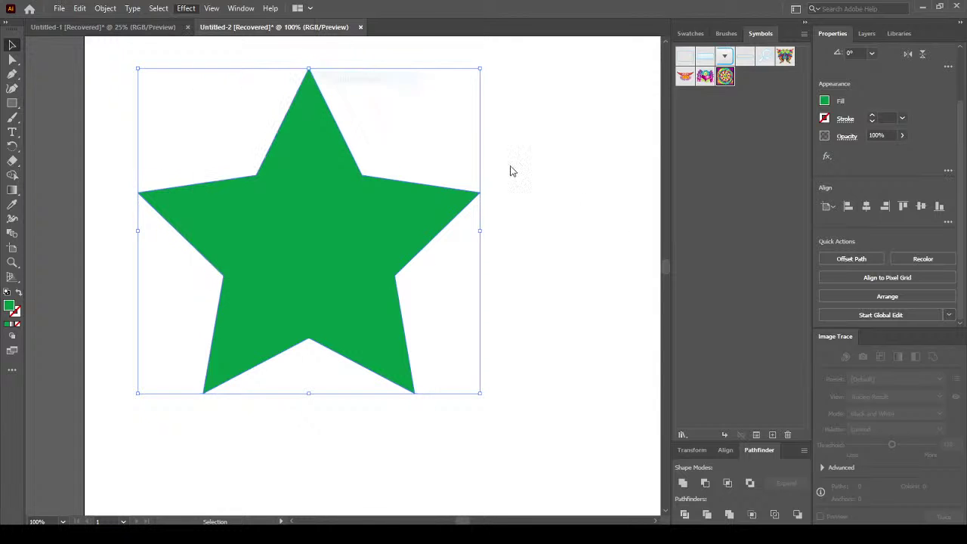
click(545, 164)
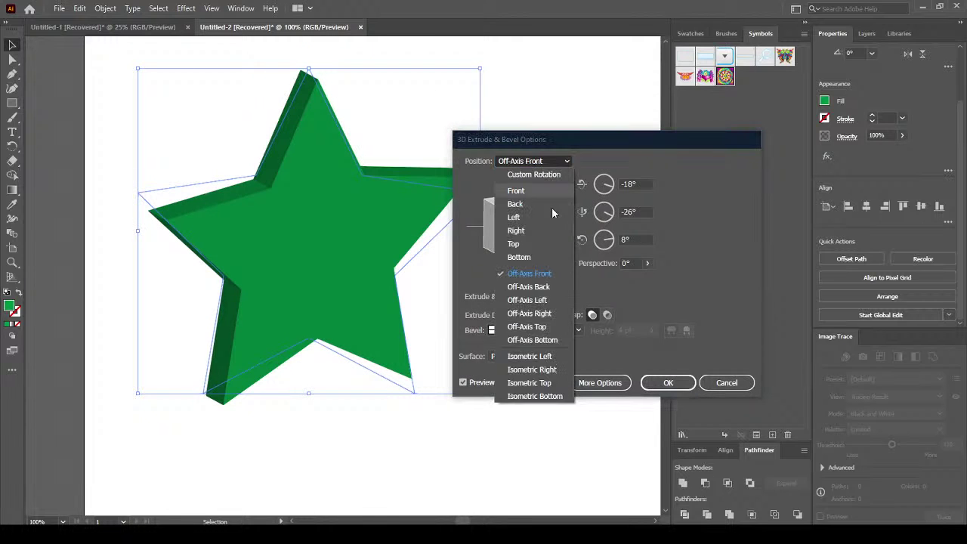
click(542, 380)
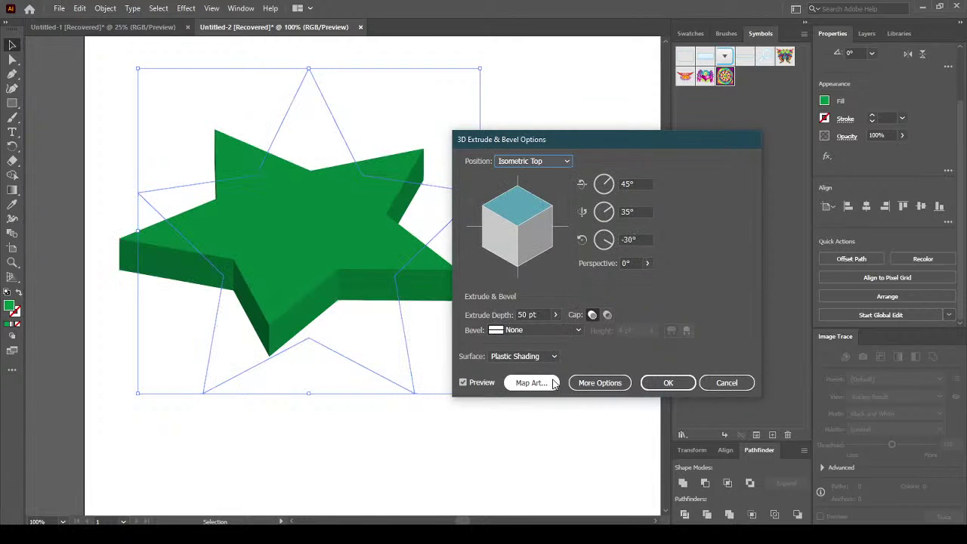
click(538, 315)
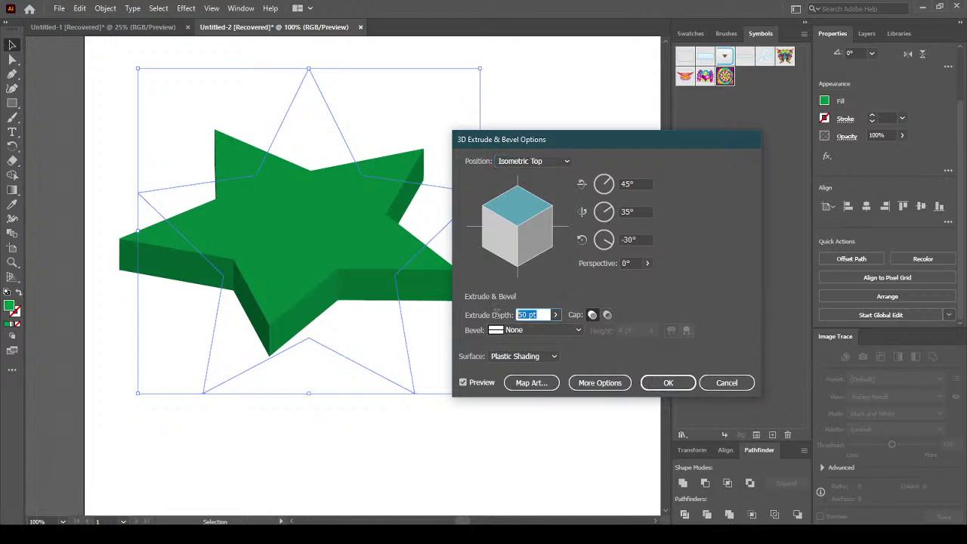
text(80)
key(Return)
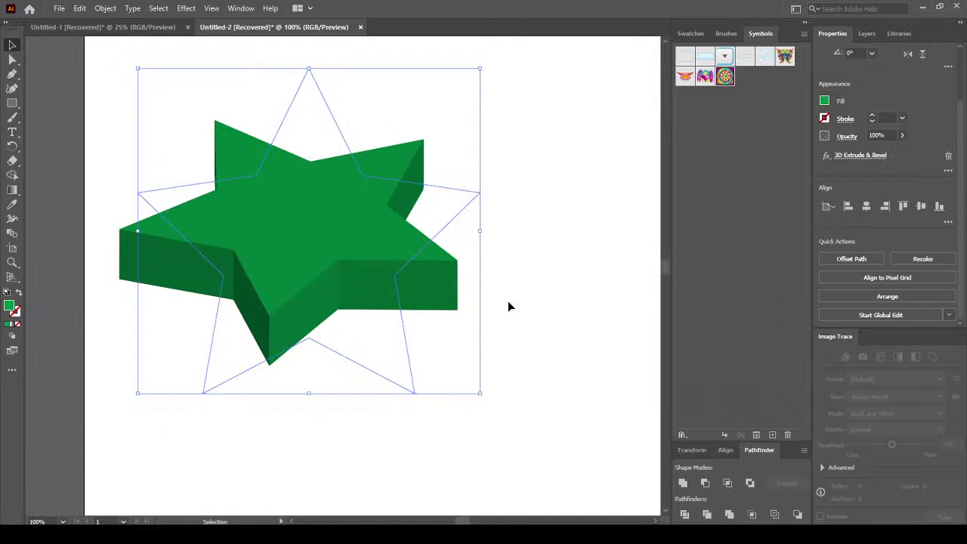
Reopen the star's 3D Extrude & Bevel effect from its appearance attributes and set the bevel to Classic.
click(947, 223)
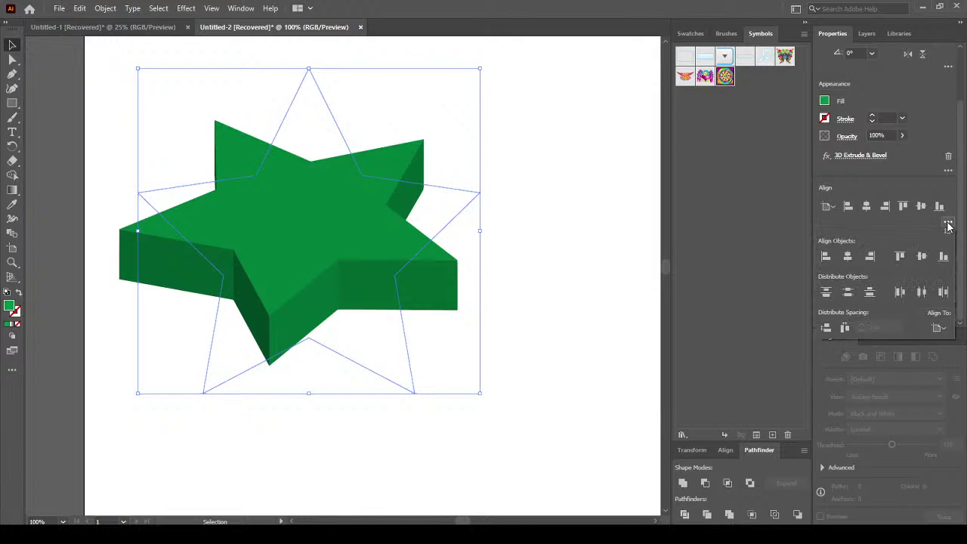
click(948, 171)
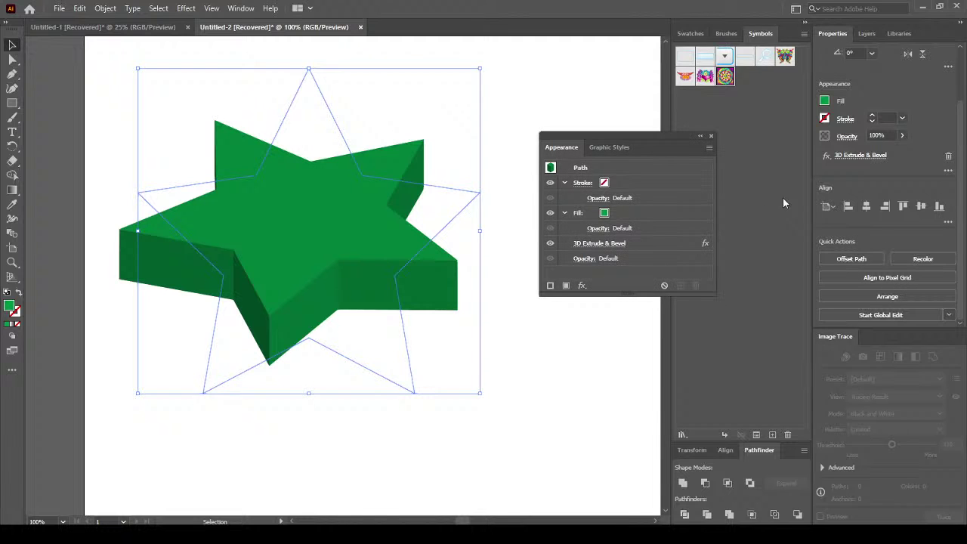
click(598, 244)
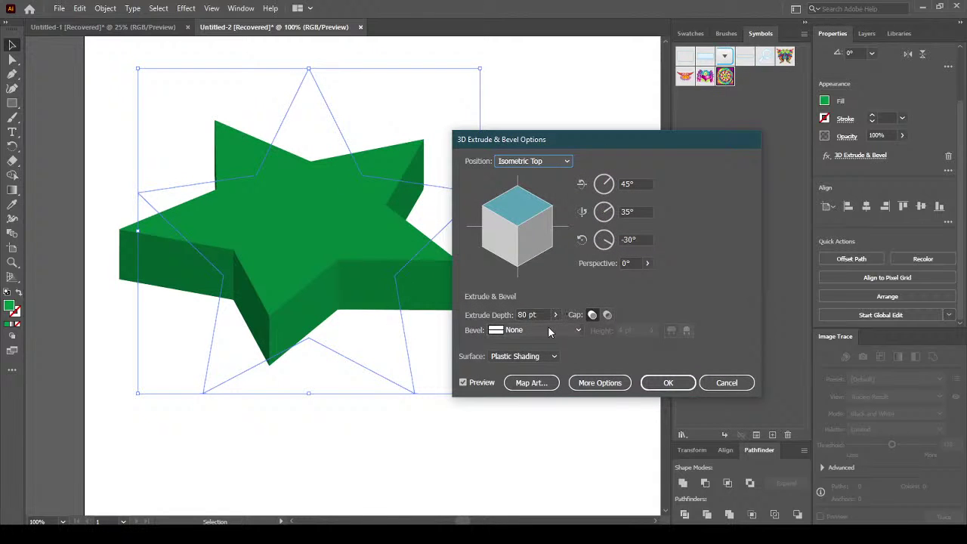
click(547, 330)
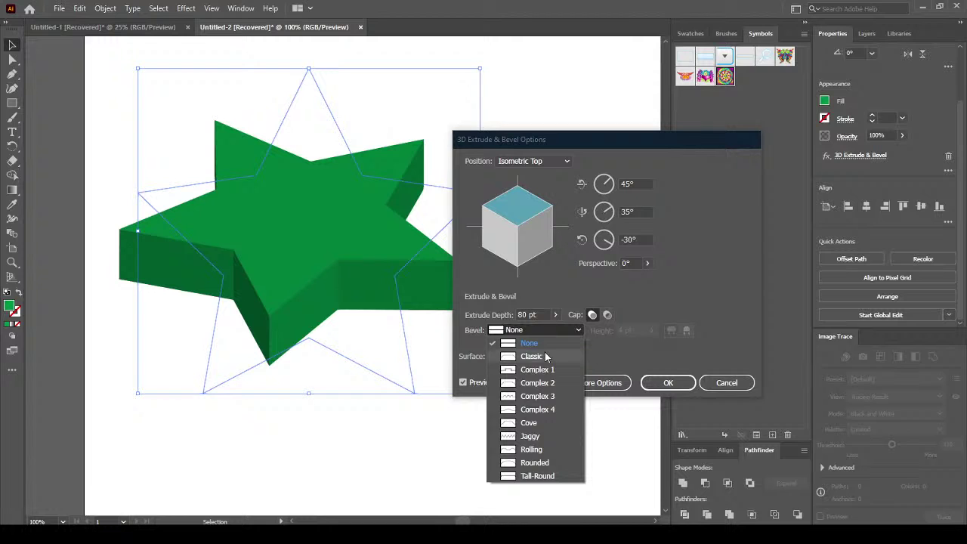
click(544, 356)
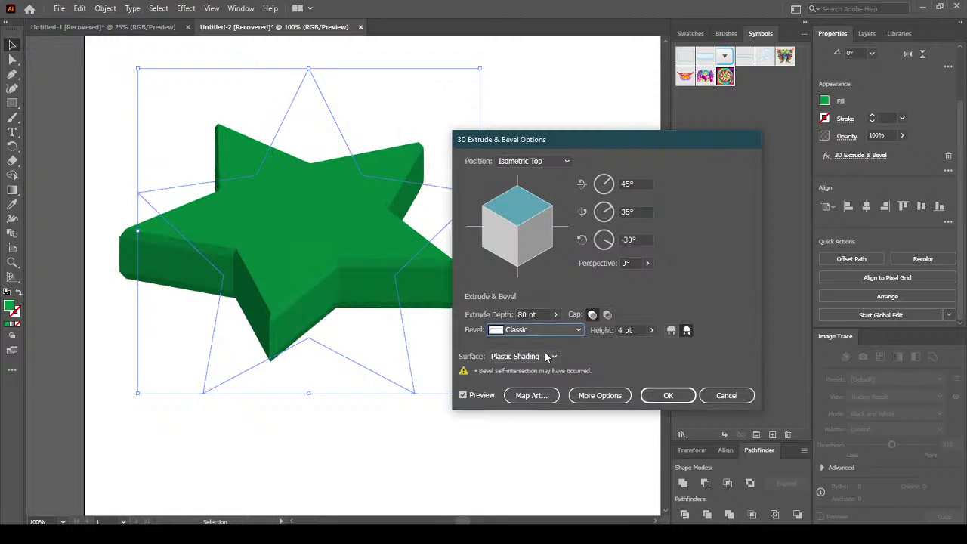
Try extending the star's Classic bevel outward and switch it back to the inward extent.
click(543, 335)
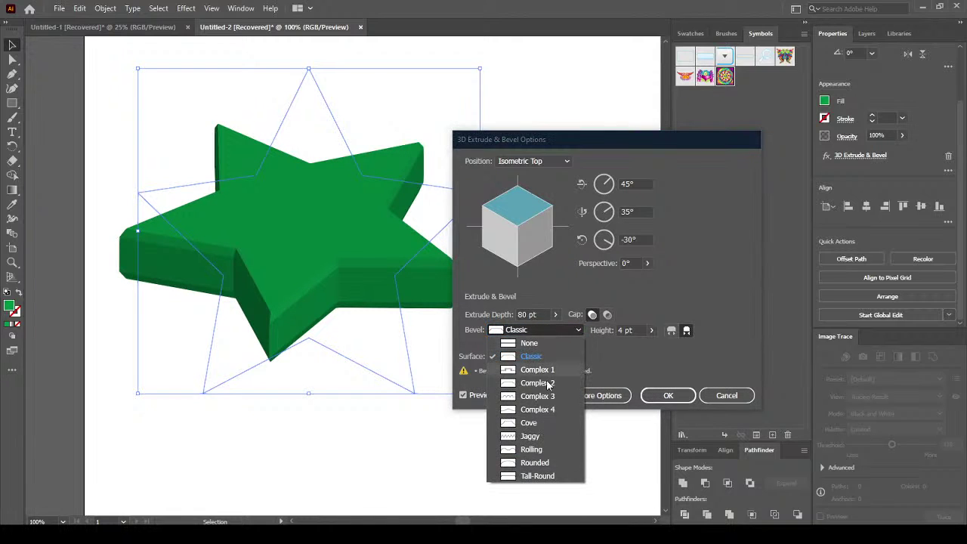
click(676, 297)
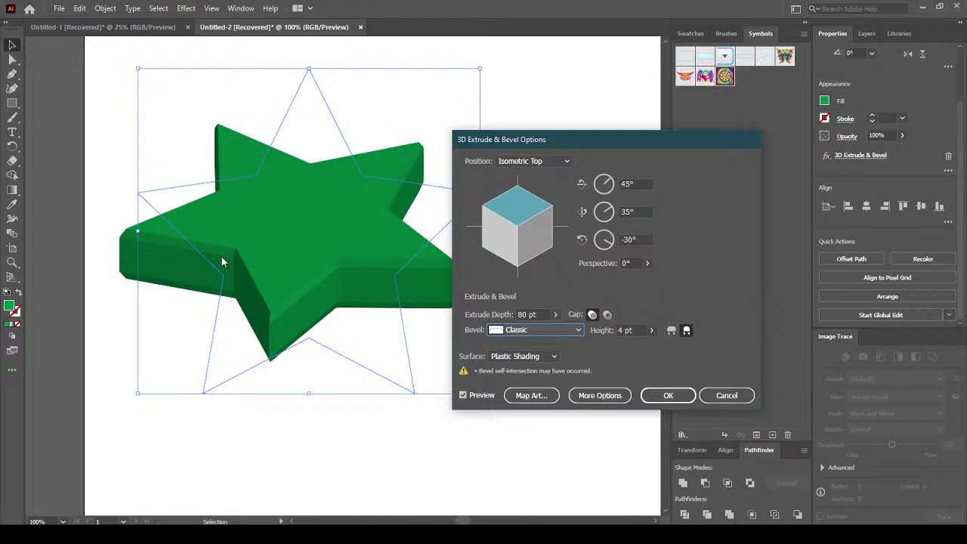
click(673, 331)
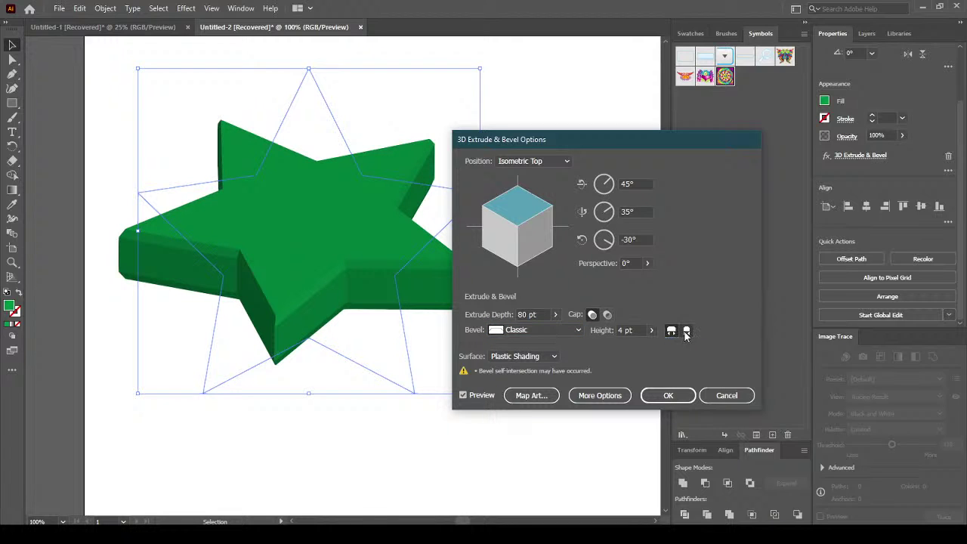
click(686, 332)
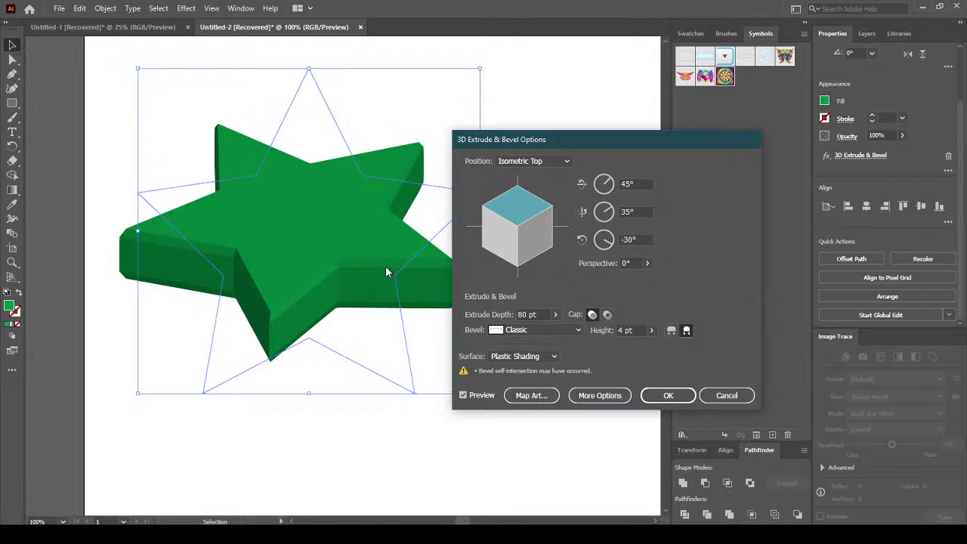
Try the Complex 1, Complex 2 and Complex 3 bevels on the extruded star.
click(528, 335)
click(536, 371)
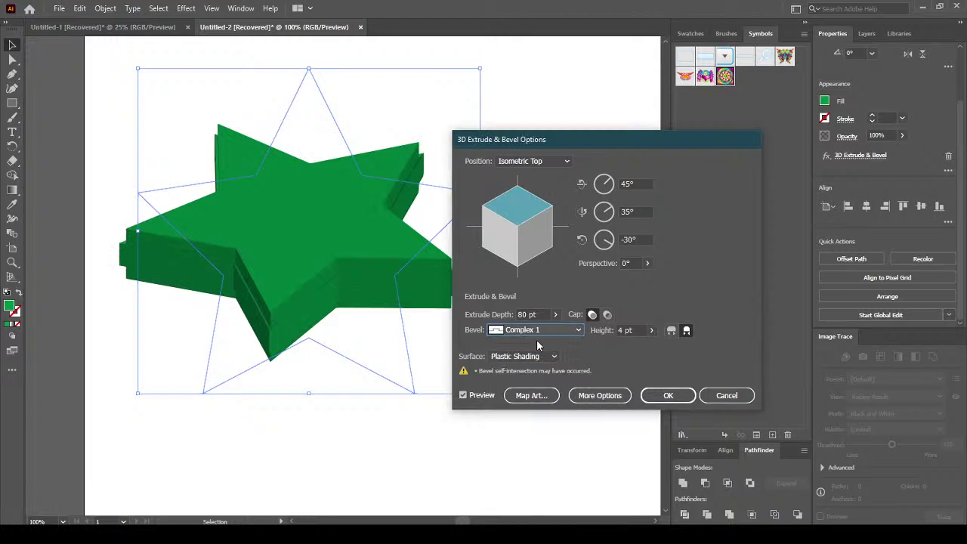
click(529, 330)
click(537, 382)
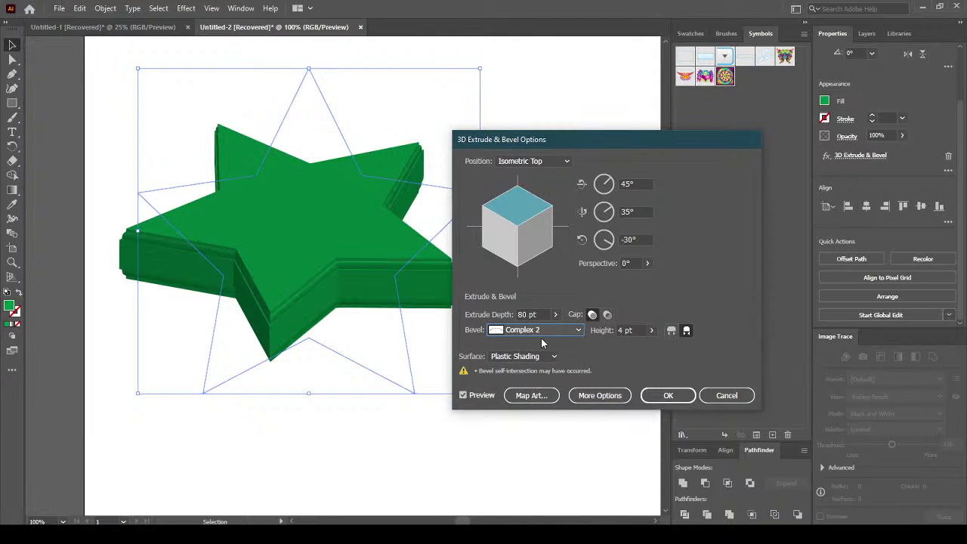
click(538, 330)
click(537, 394)
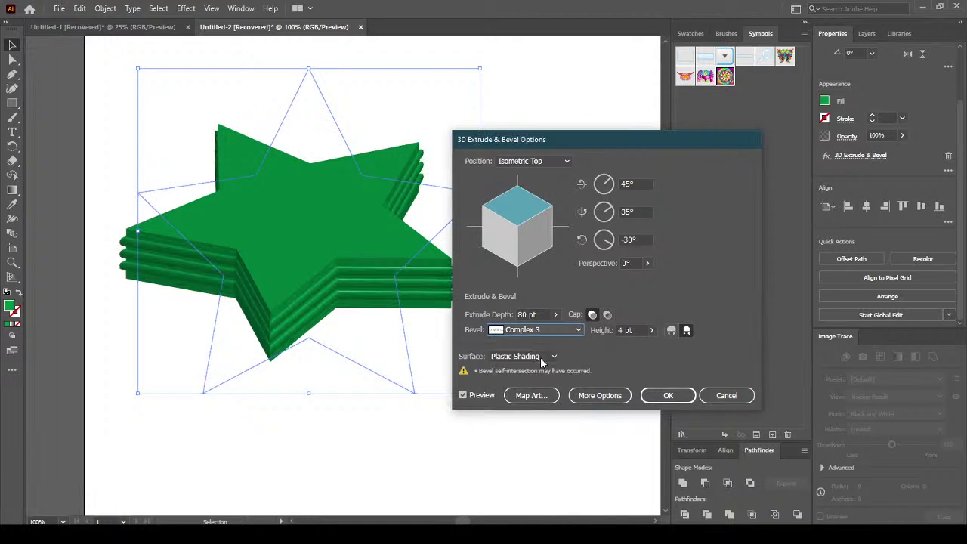
Try the Cove, Jaggy and Rolling bevels on the extruded star.
click(539, 330)
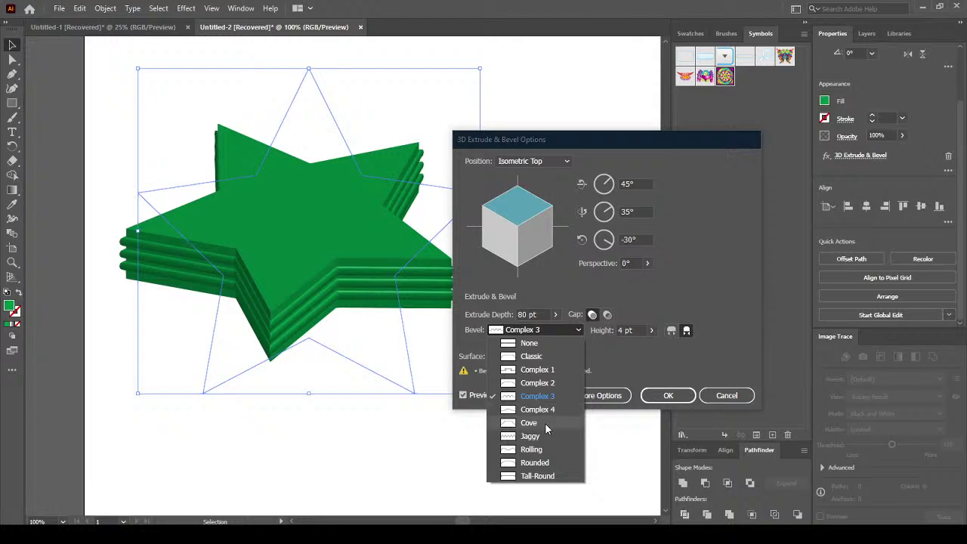
click(545, 424)
click(543, 332)
click(548, 435)
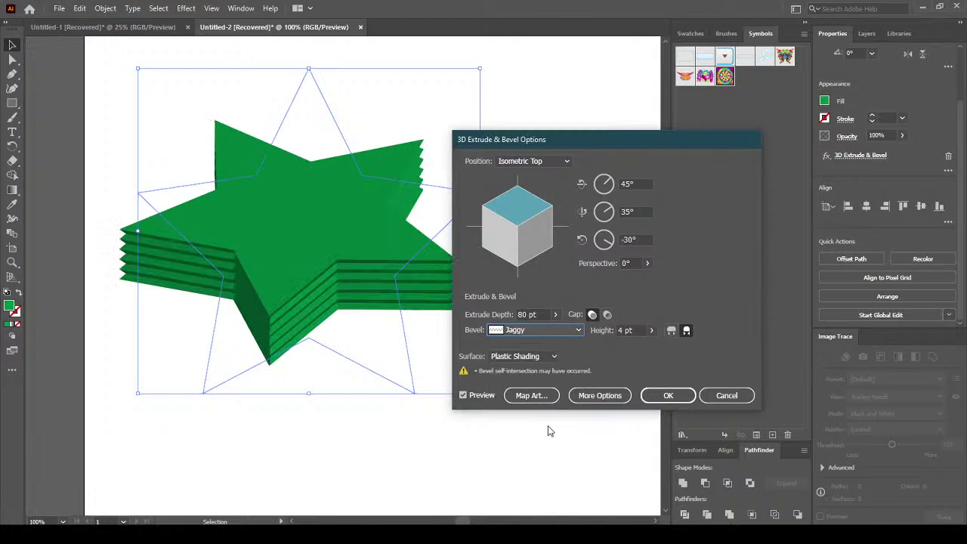
click(540, 330)
click(575, 445)
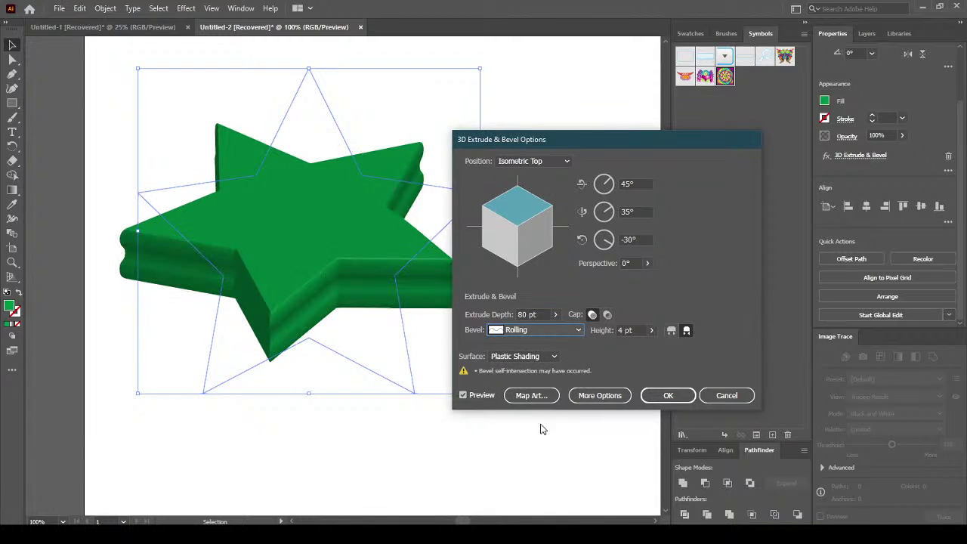
Try the Rounded bevel on the star and change it to Tall-Round.
click(543, 335)
click(545, 465)
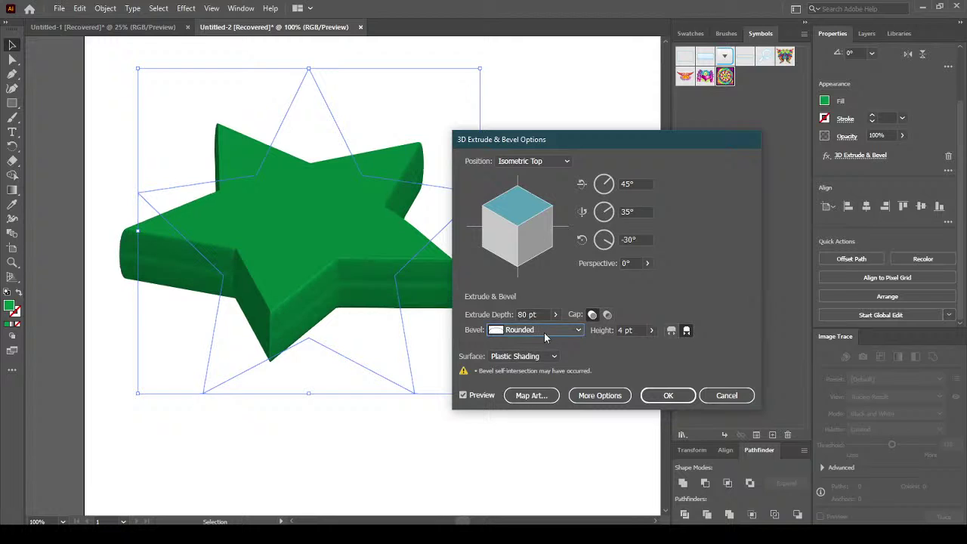
click(543, 333)
click(556, 477)
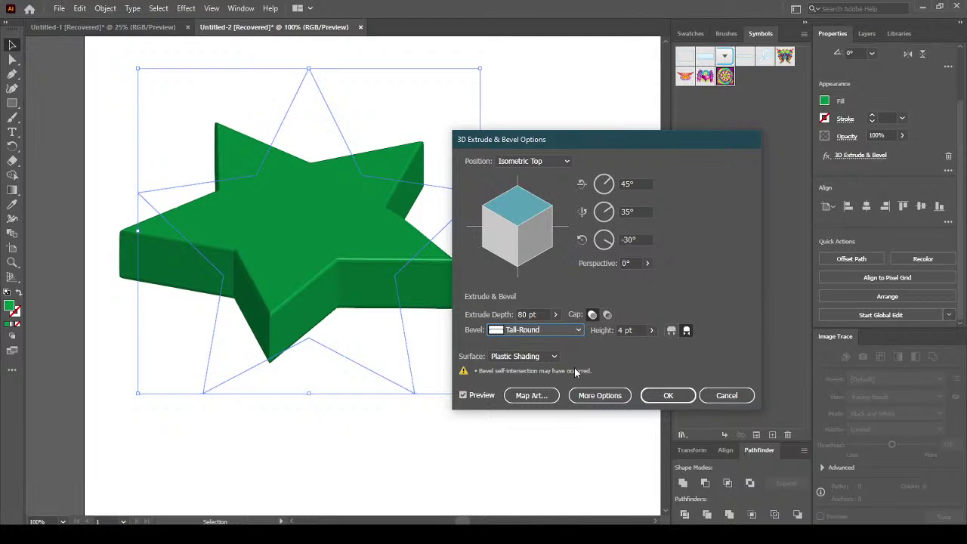
Try a 6 pt bevel height on the extruded star and set it back to 4 pt.
click(651, 330)
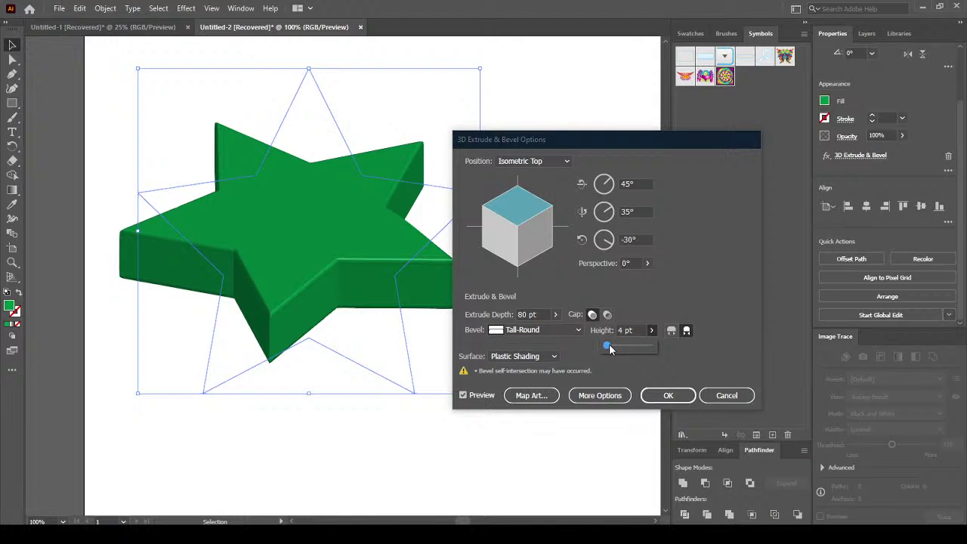
mouse_move(608, 345)
mouse_down()
mouse_move(621, 351)
mouse_move(607, 348)
mouse_up()
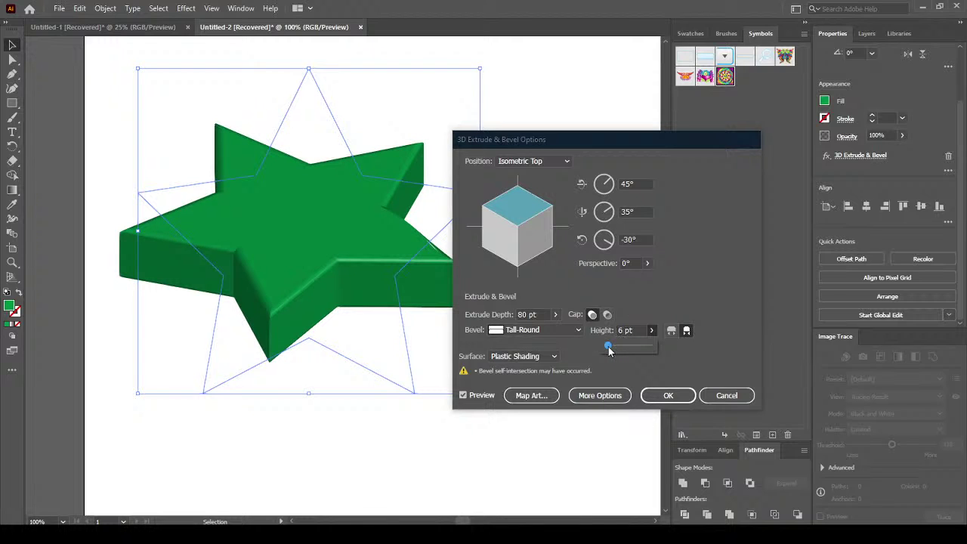
double_click(642, 330)
text(4)
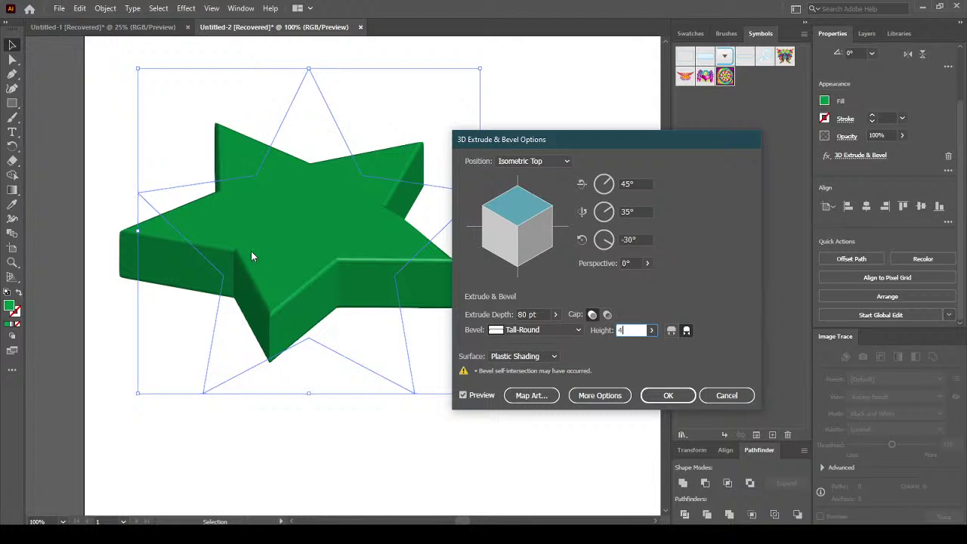
Try a bevel height of 71 pt on the star and restore the height to 4 pt.
click(651, 331)
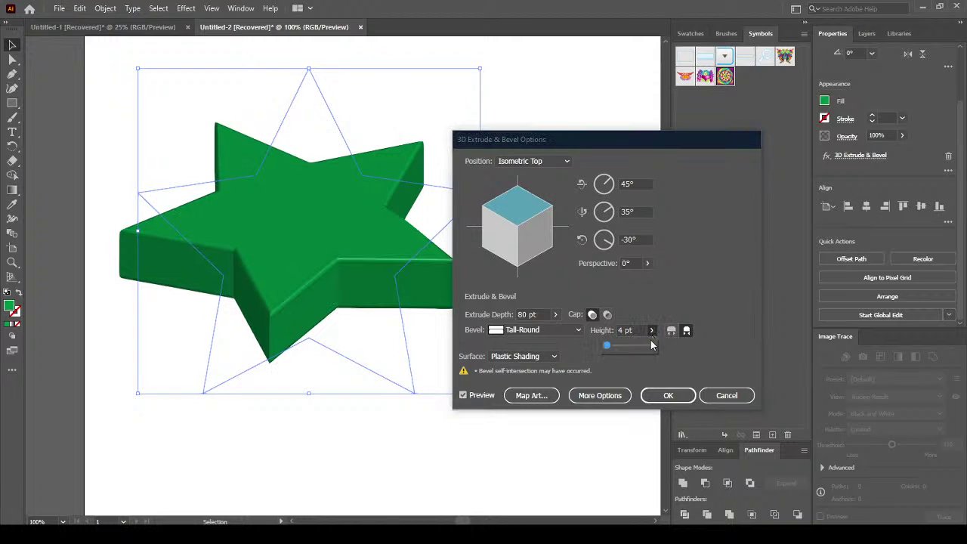
drag(631, 346, 637, 347)
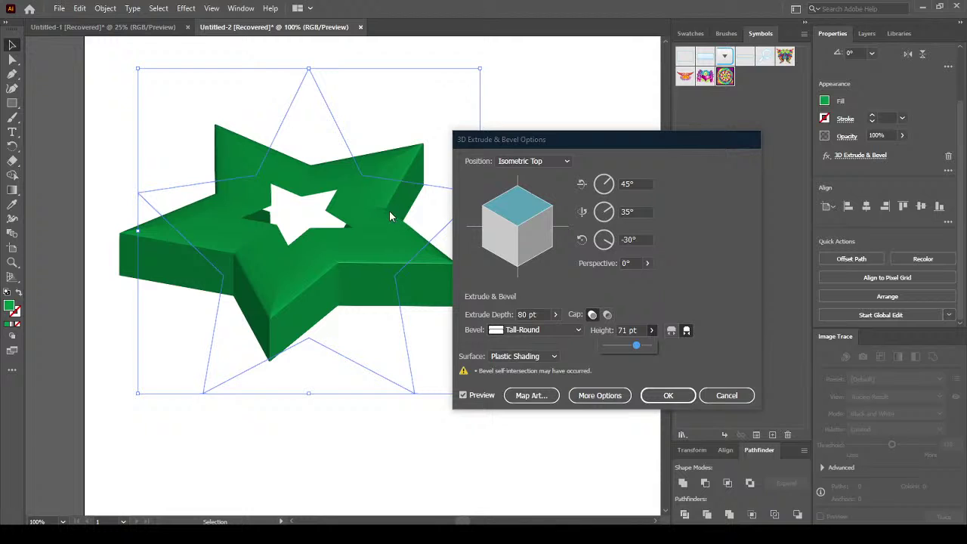
drag(624, 348, 605, 349)
drag(641, 332, 611, 335)
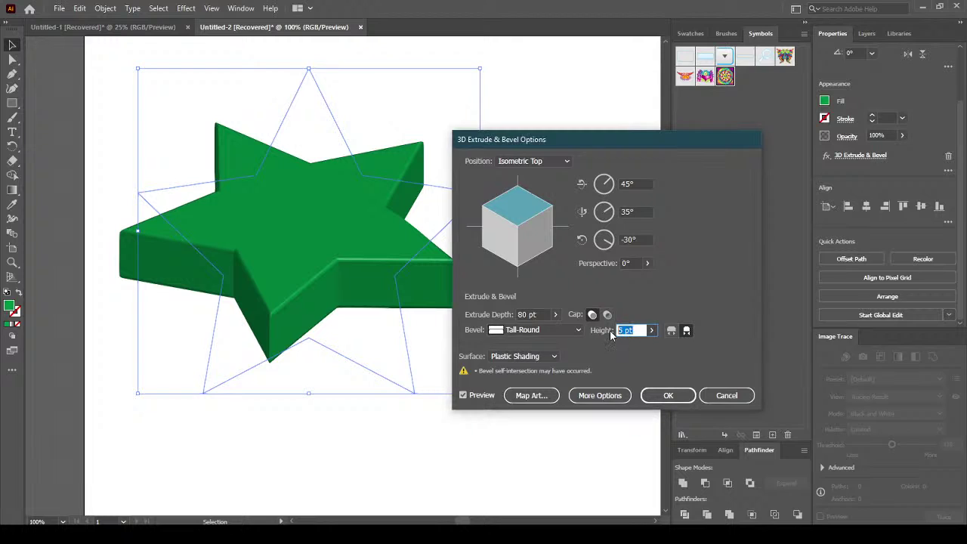
text(4)
Try the Diffuse Shading and No Shading surface styles on the extruded star.
click(537, 358)
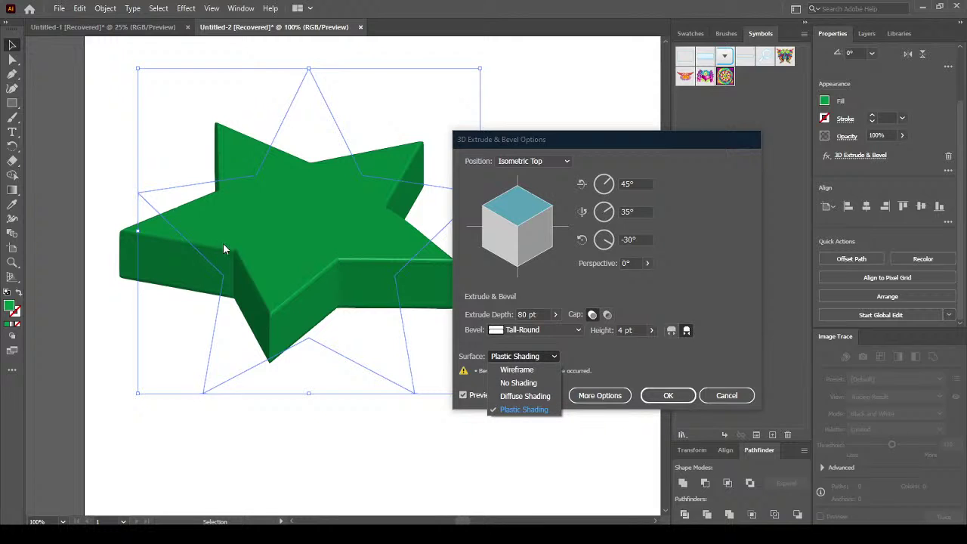
key(Up)
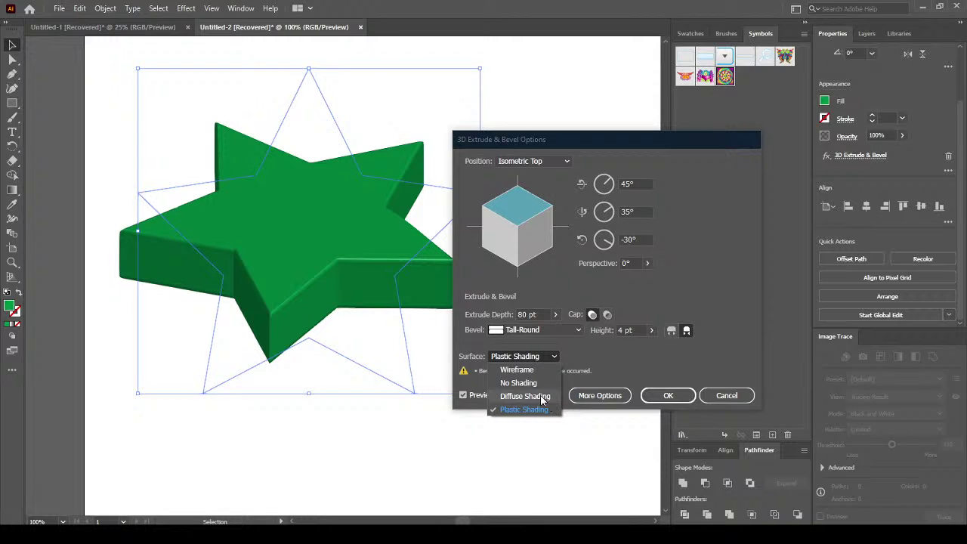
key(Return)
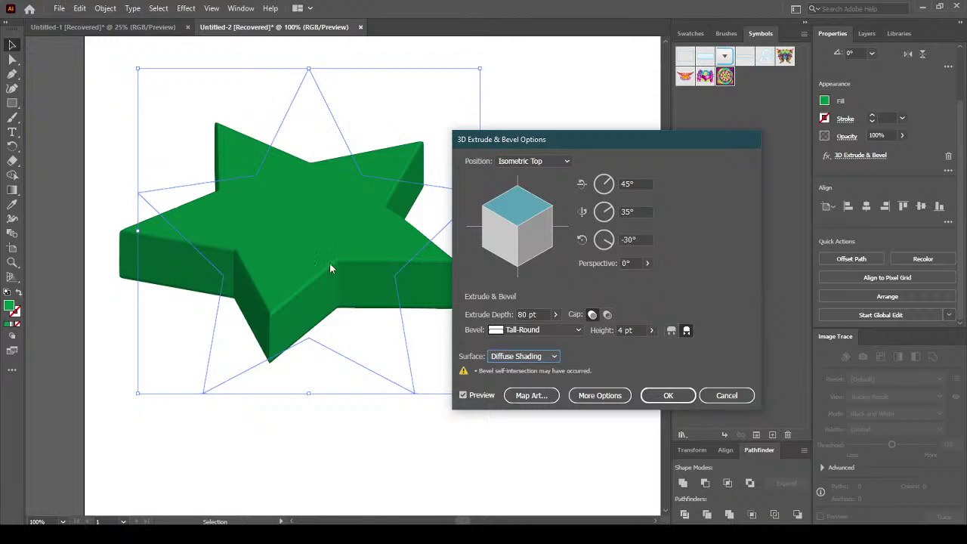
click(537, 356)
key(Up)
key(Return)
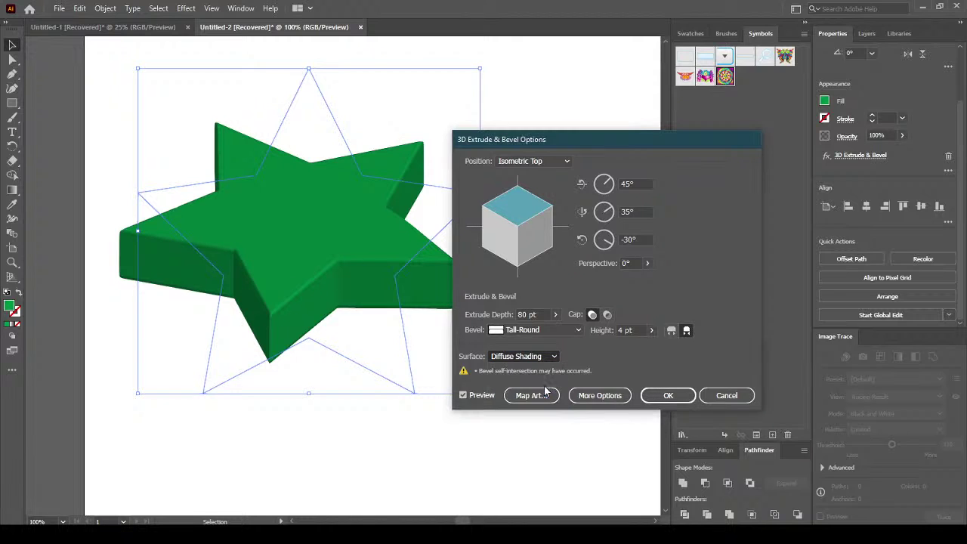
Try the Wireframe surface on the star and switch the surface back to Plastic Shading.
click(537, 356)
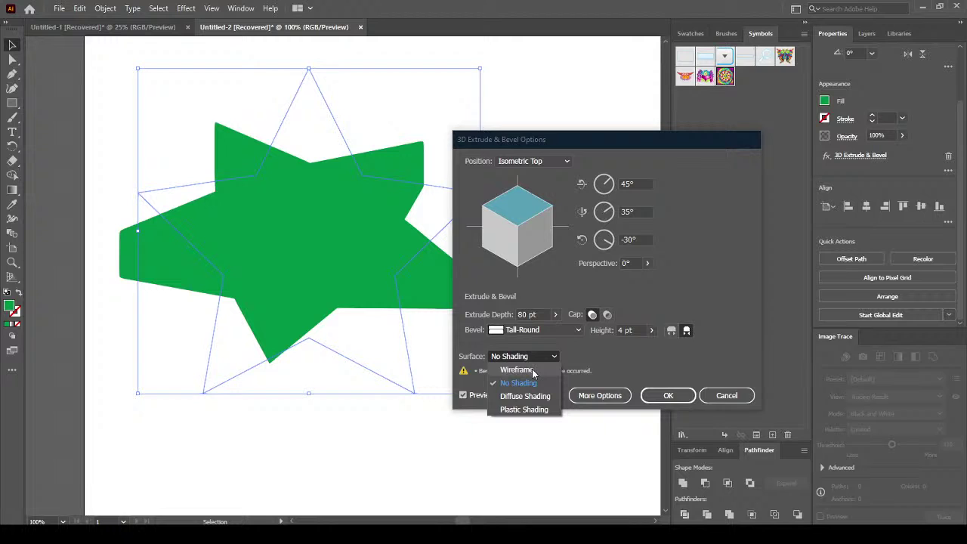
click(517, 369)
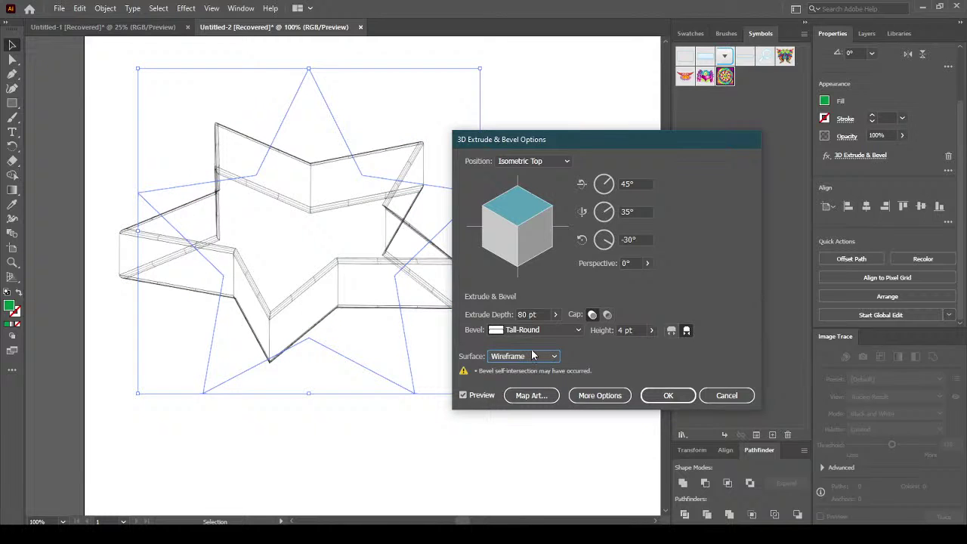
click(531, 356)
click(533, 409)
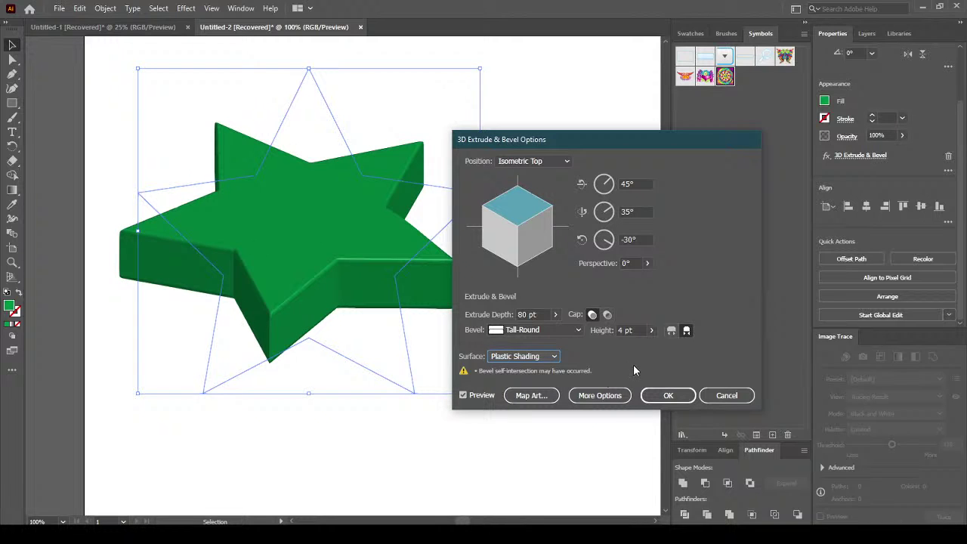
Uncover the bevelled star and examine its first three mappable surfaces in Map Art, leaving without mapping any symbol.
drag(611, 139, 658, 81)
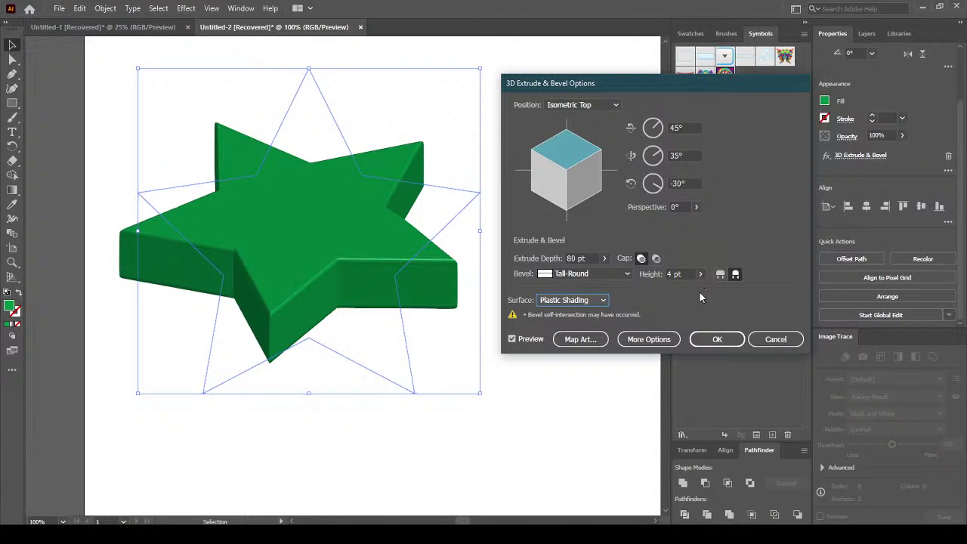
click(578, 339)
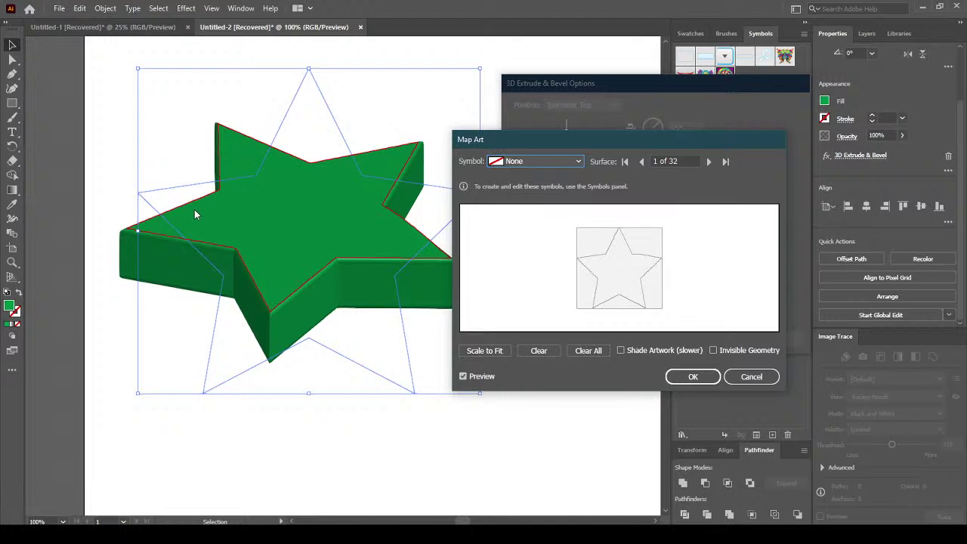
click(708, 162)
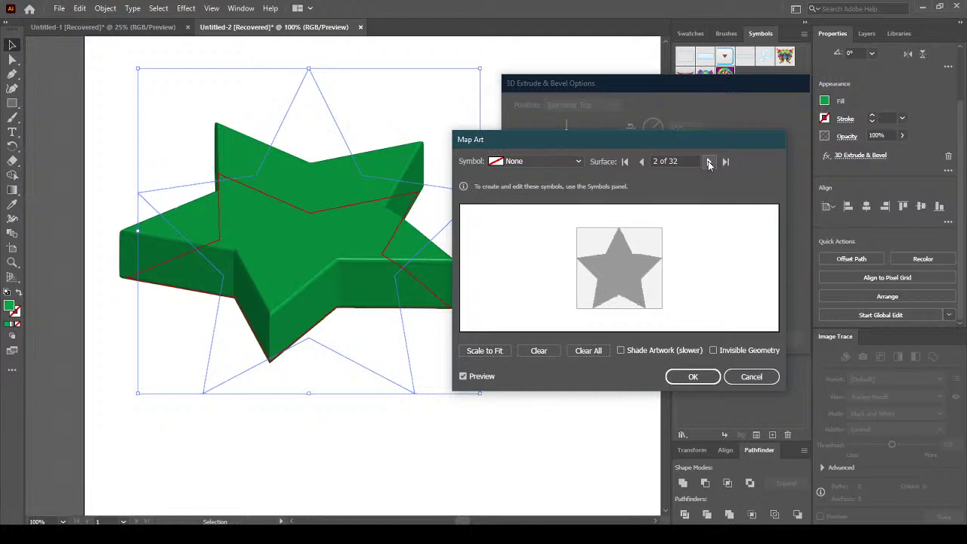
click(708, 162)
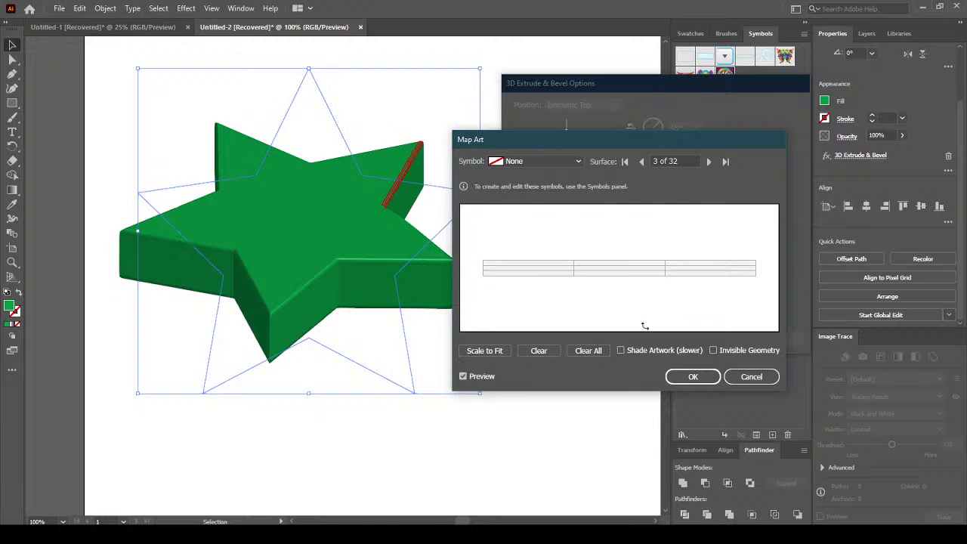
click(750, 377)
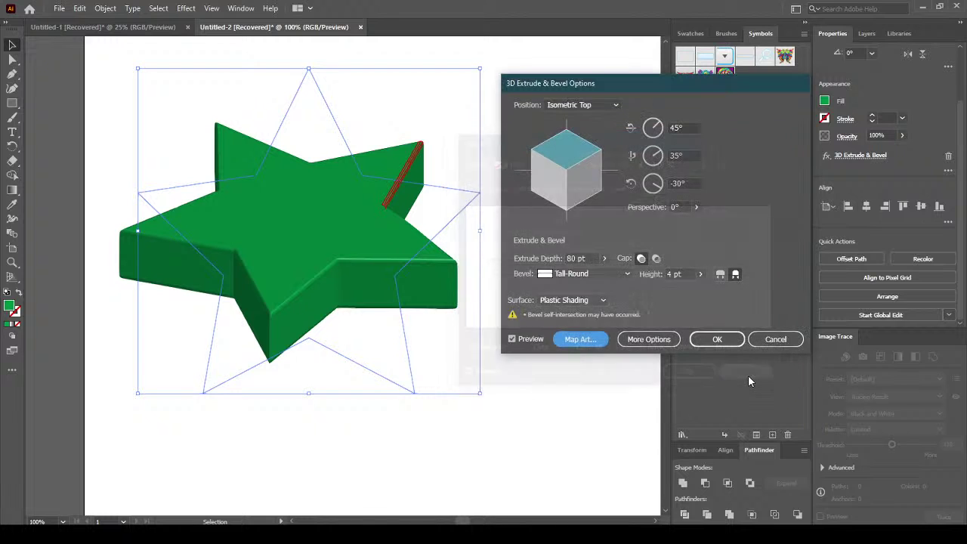
Set the star's bevel to None and open Map Art for its surfaces.
click(621, 273)
click(607, 284)
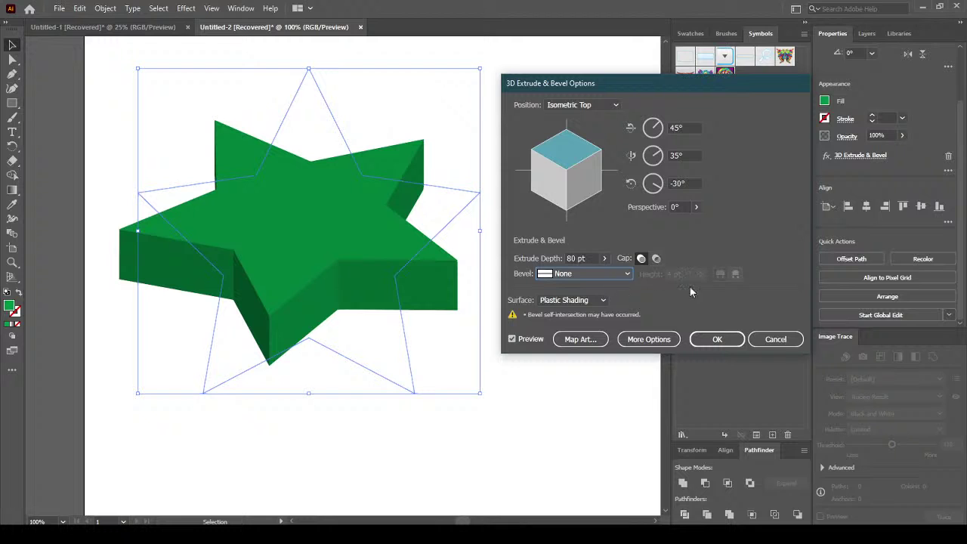
click(575, 342)
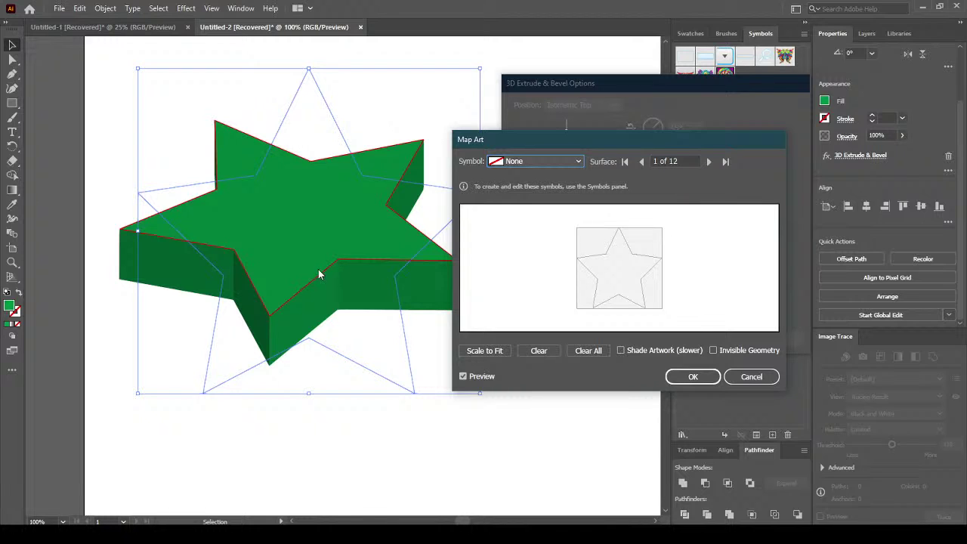
Examine which face each Map Art surface number outlines, going up to surface 9 and returning to surface 1.
click(711, 161)
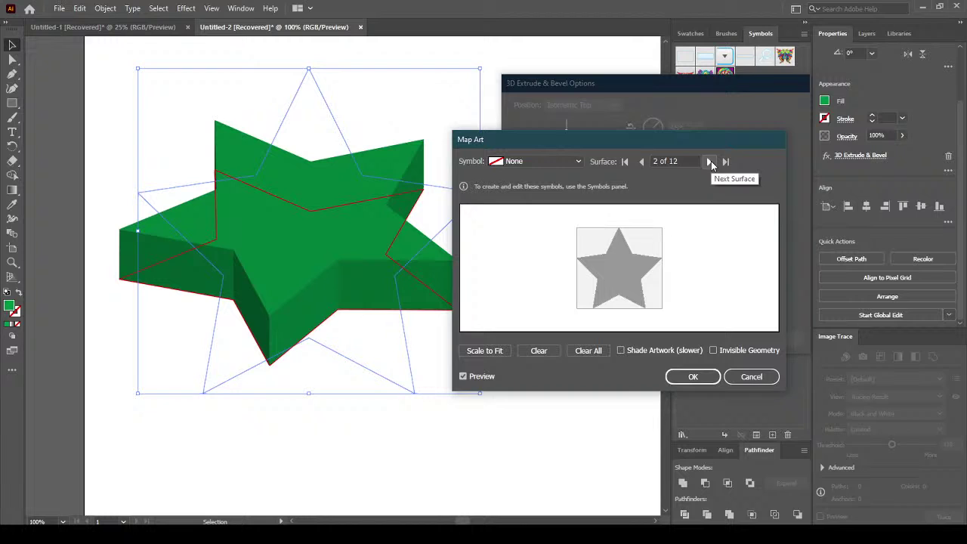
click(711, 161)
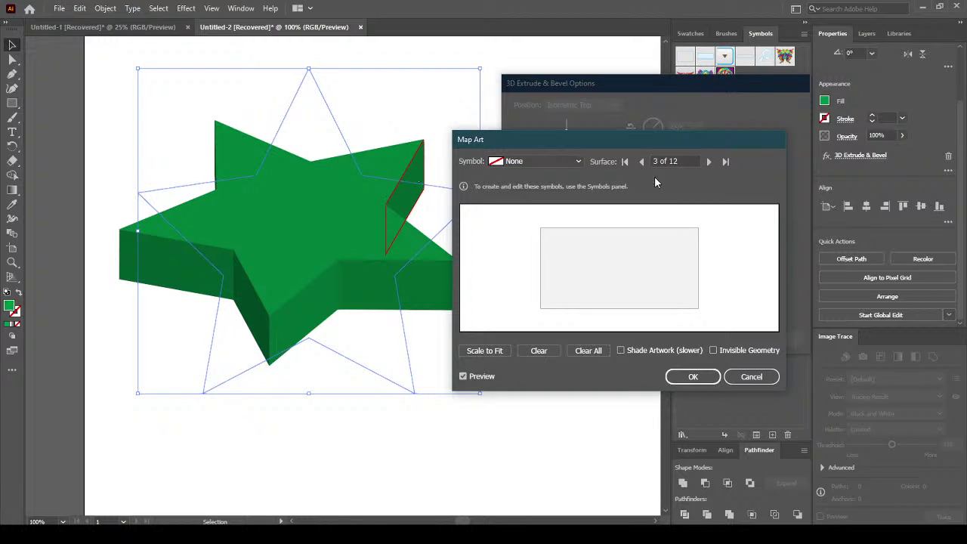
click(709, 162)
click(709, 161)
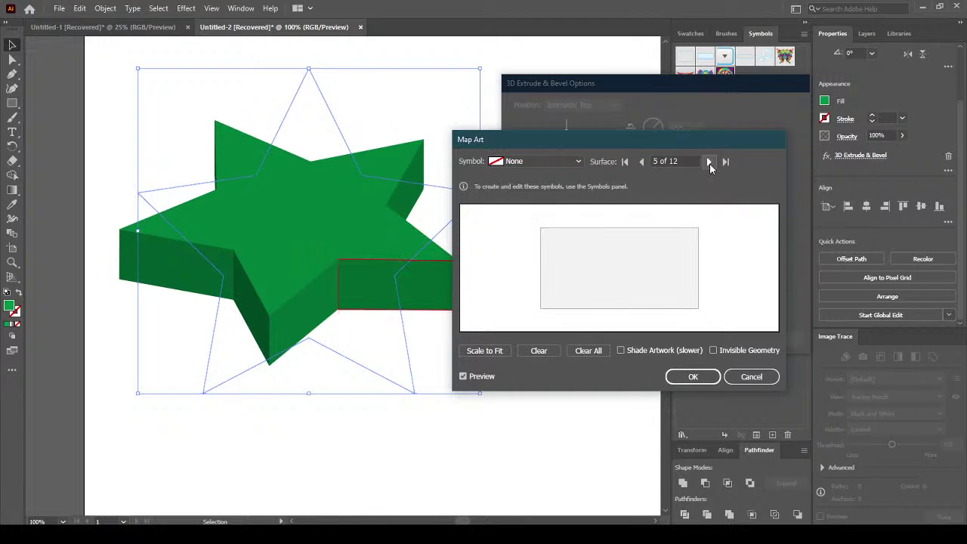
click(709, 161)
click(710, 162)
click(709, 161)
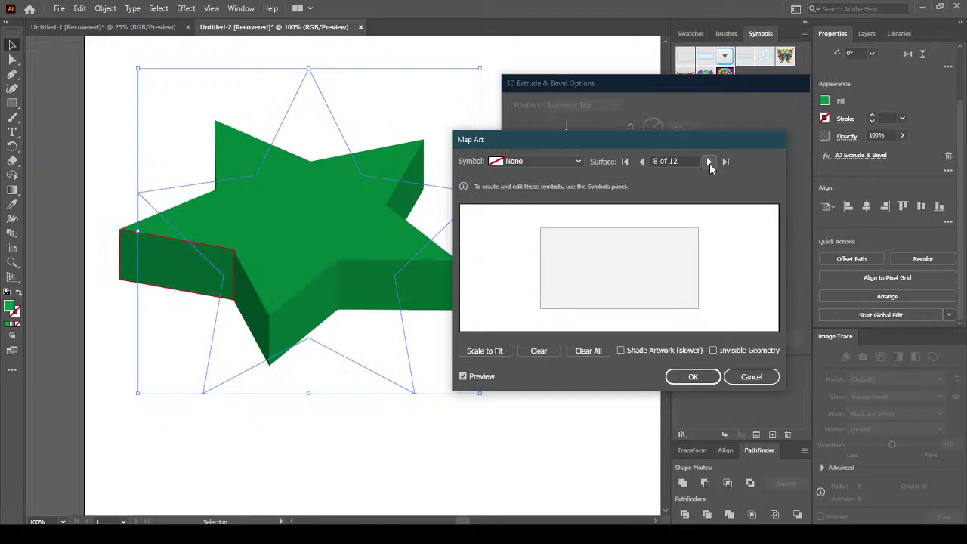
click(710, 162)
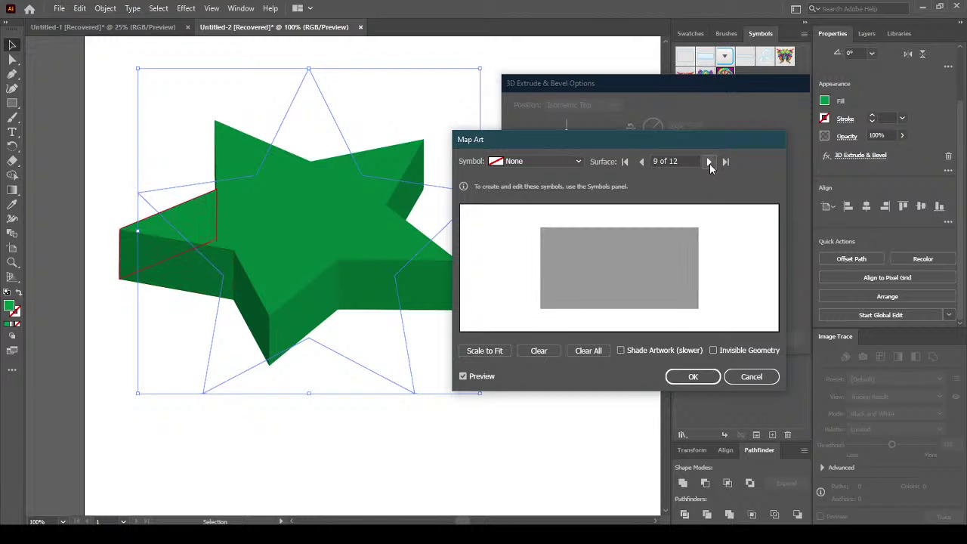
click(642, 162)
click(643, 162)
click(643, 162)
click(643, 162)
click(642, 162)
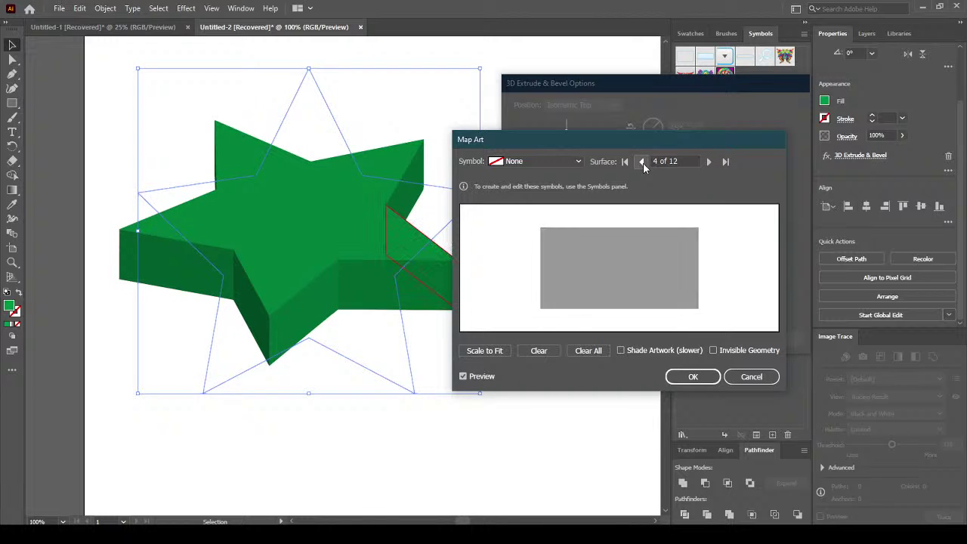
click(642, 162)
click(642, 162)
click(642, 161)
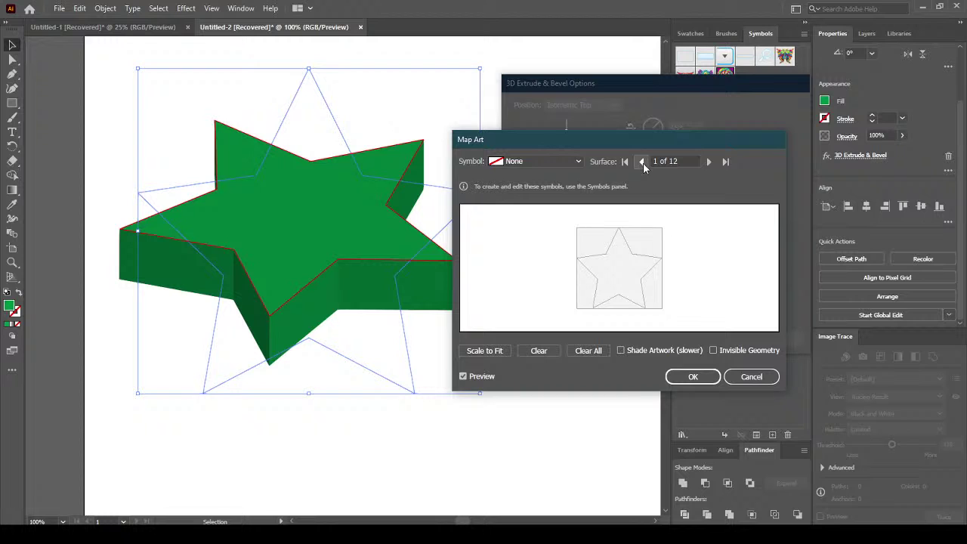
Map the Op Art symbol onto surface 1, the star's top face, and scale it to fit.
click(529, 162)
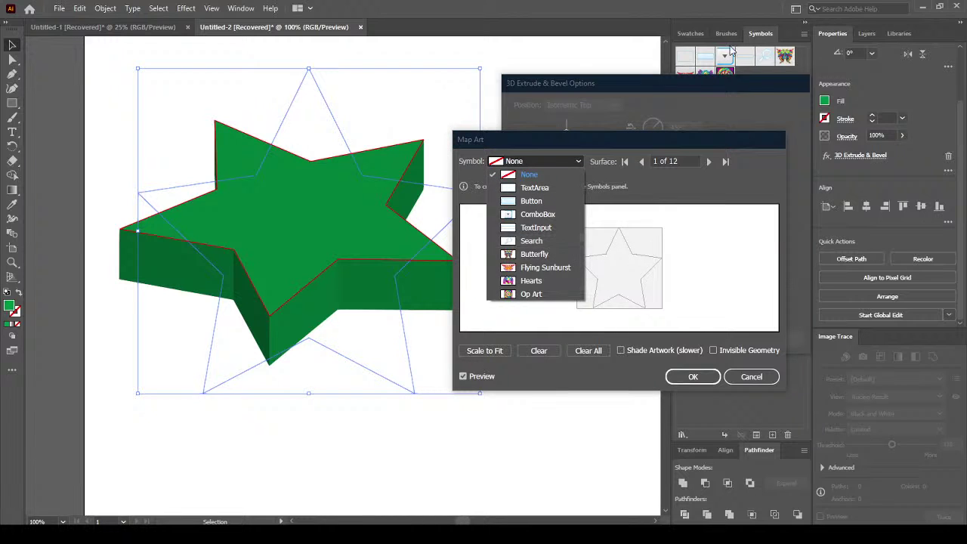
click(546, 294)
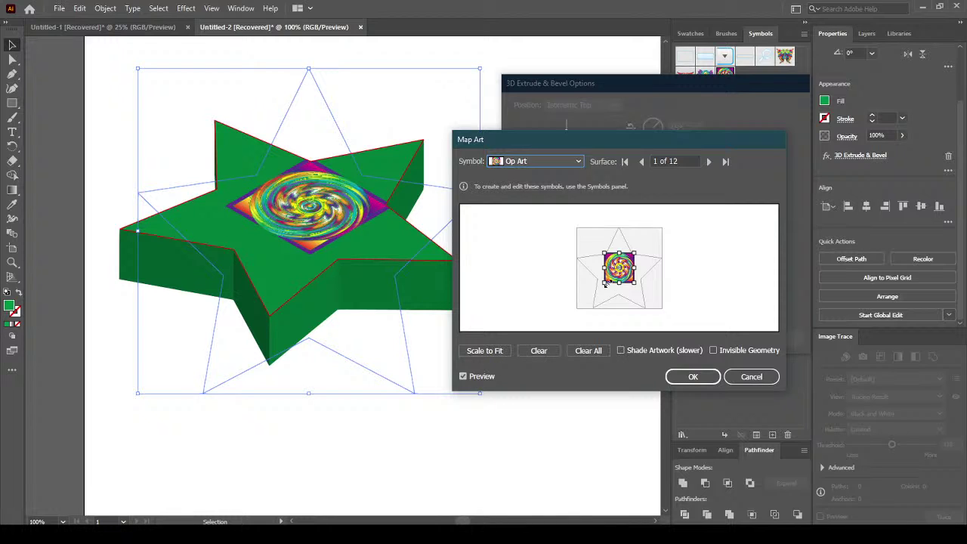
mouse_move(605, 271)
mouse_down()
mouse_move(596, 279)
mouse_move(601, 271)
mouse_up()
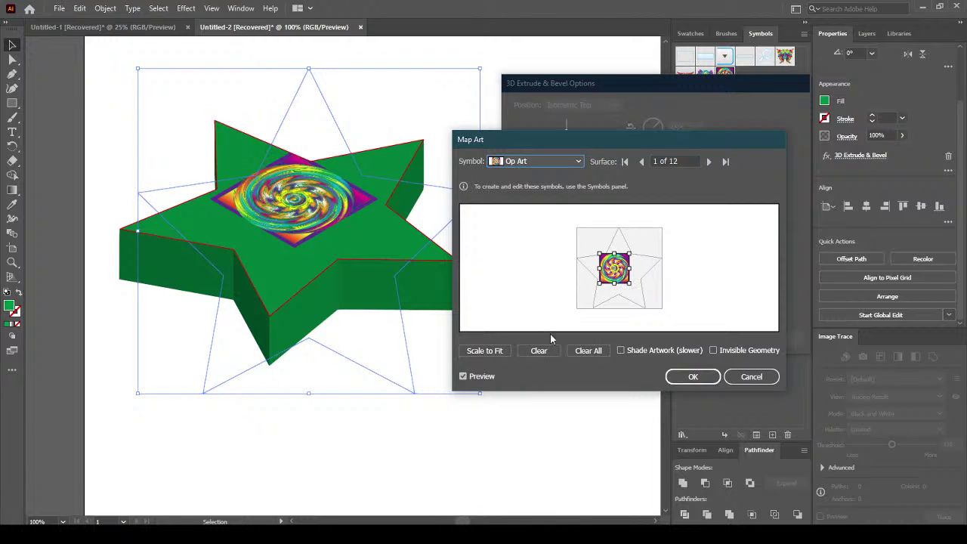
click(491, 352)
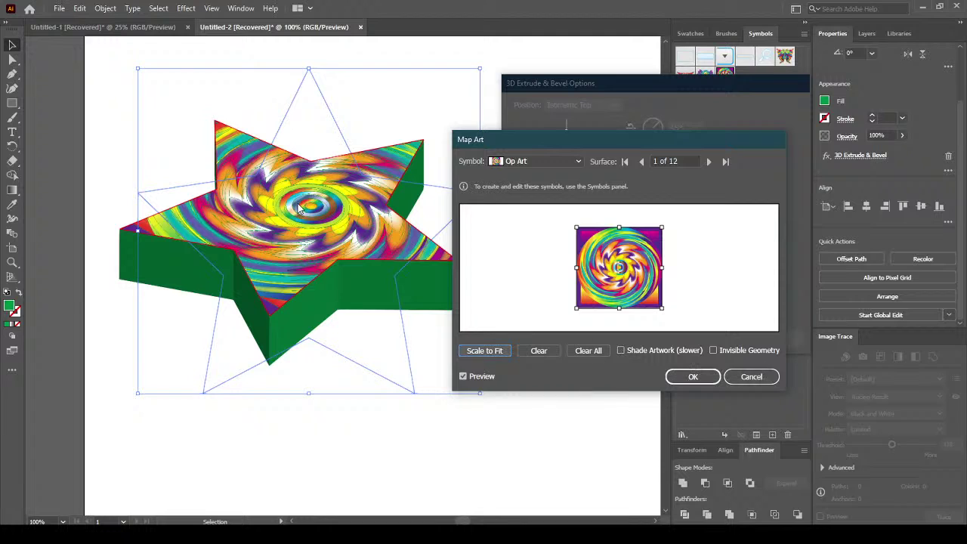
Enable Shade Artwork for the mapped Op Art symbol, then try Invisible Geometry and turn it back off.
click(622, 350)
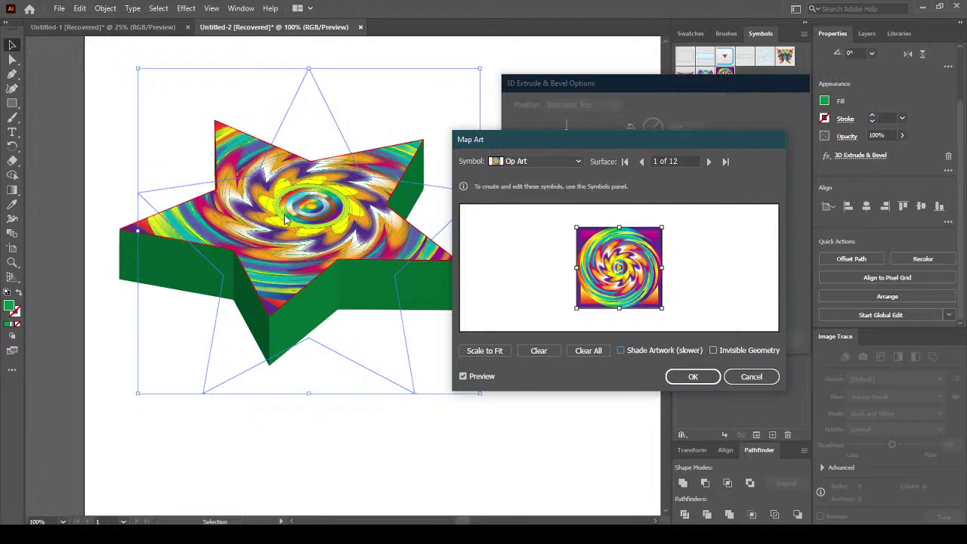
key(space)
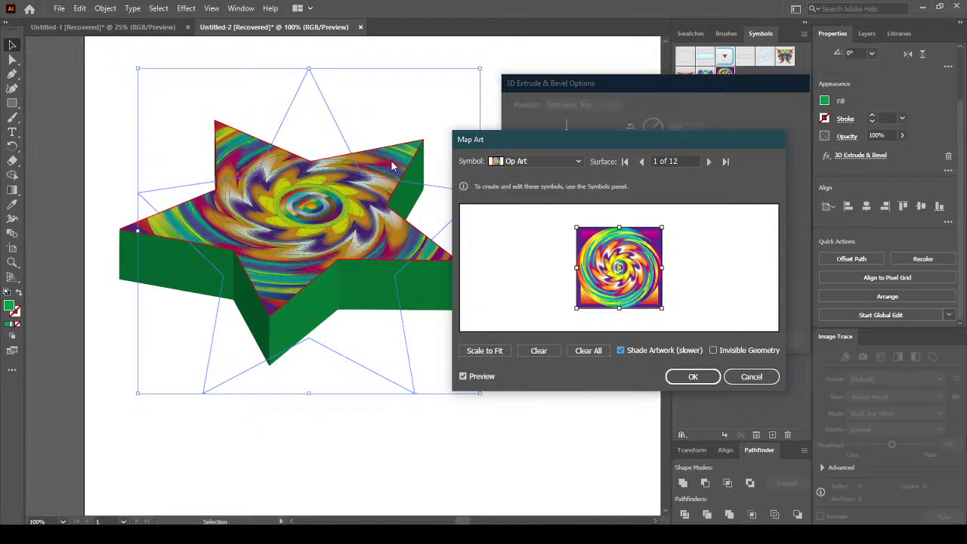
click(714, 351)
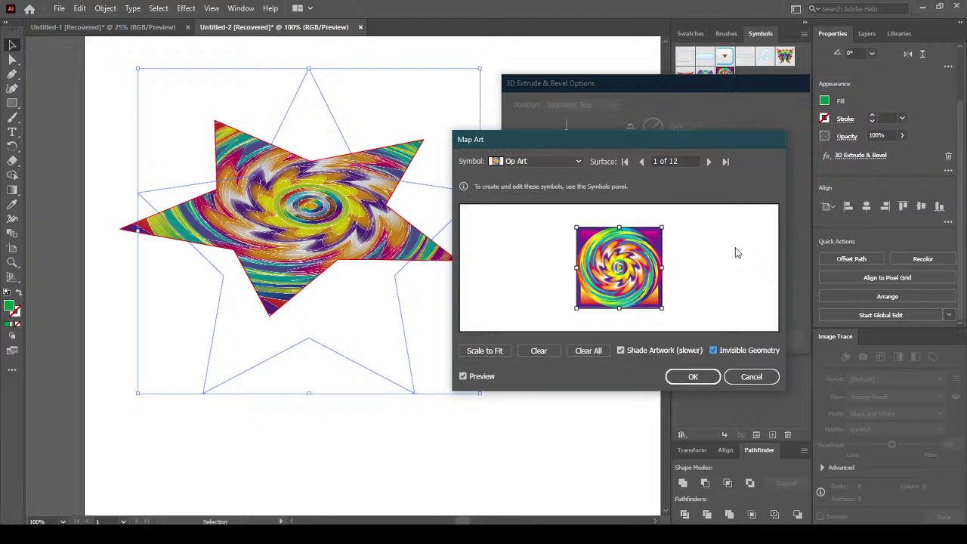
click(713, 350)
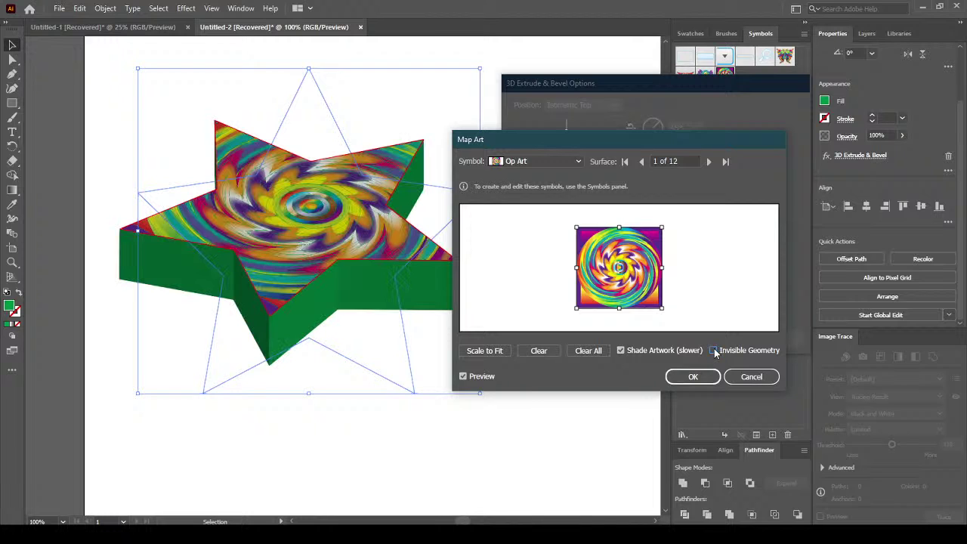
Map the Op Art symbol onto surface 2, the star's back face, and scale it to fit.
click(708, 162)
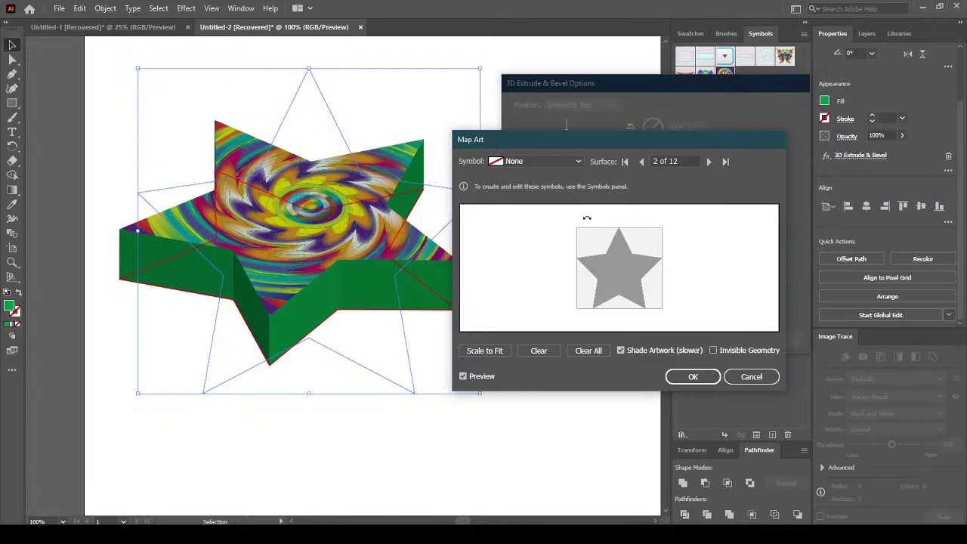
click(577, 161)
click(549, 296)
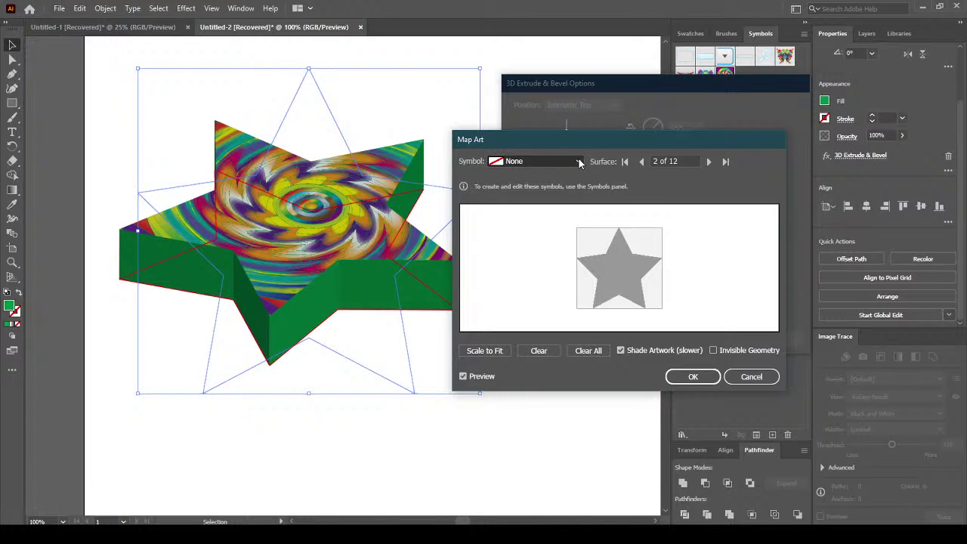
click(506, 351)
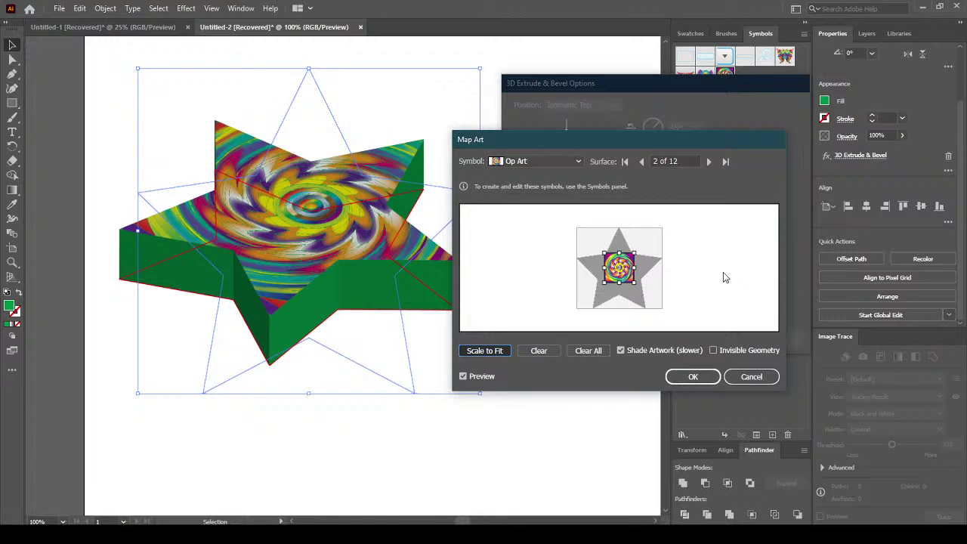
Map the Hearts symbol onto side surface 3 of the star and scale it to fit.
click(708, 161)
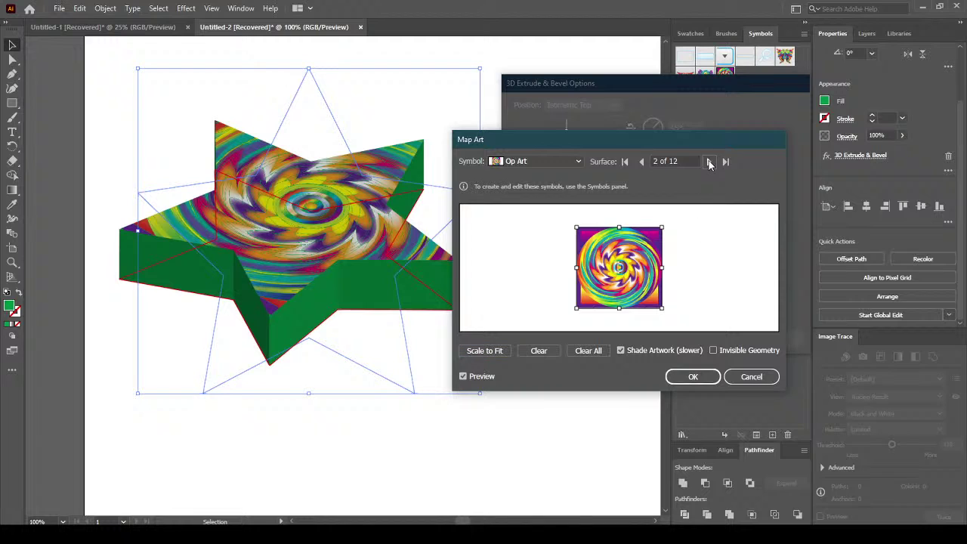
click(579, 160)
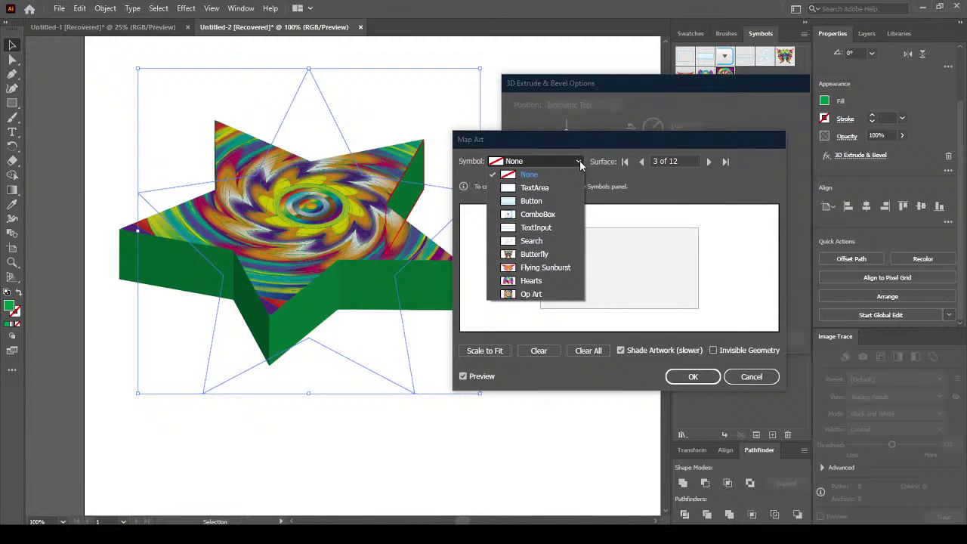
click(554, 283)
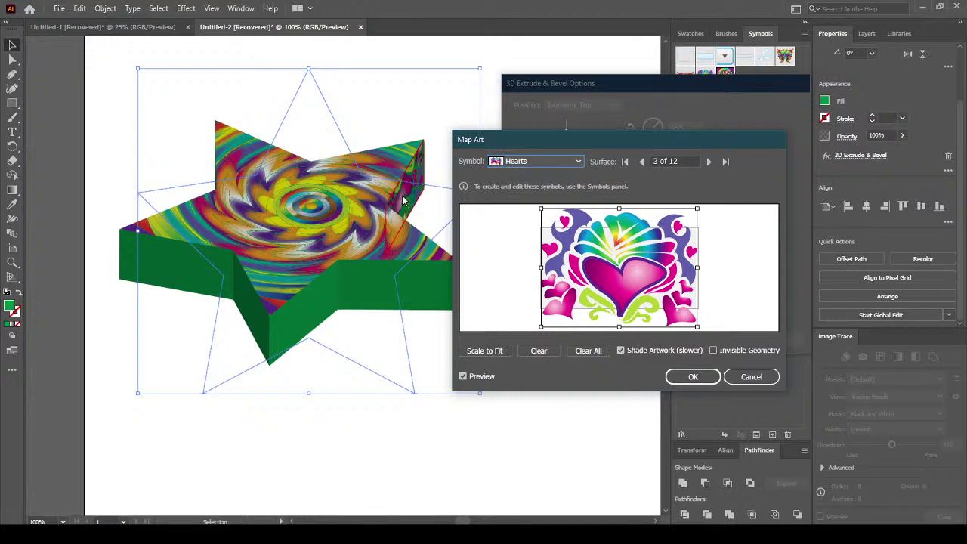
click(499, 352)
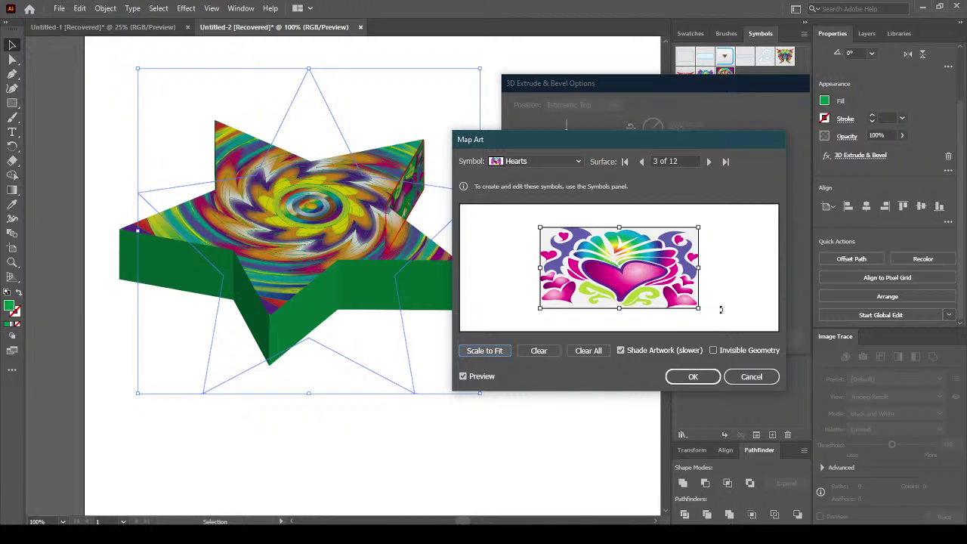
Map the Butterfly symbol onto surface 4, a hidden side of the star, and scale it to fit.
click(709, 161)
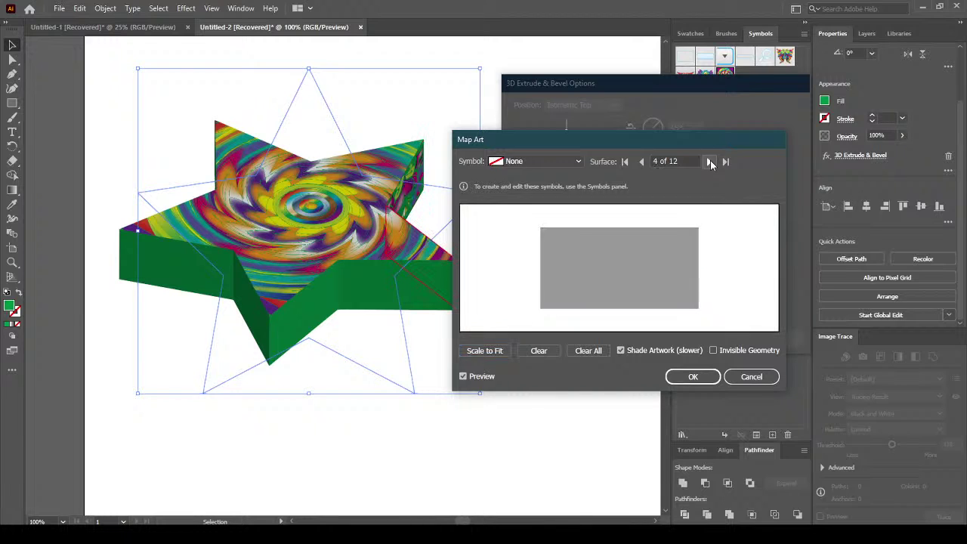
click(553, 161)
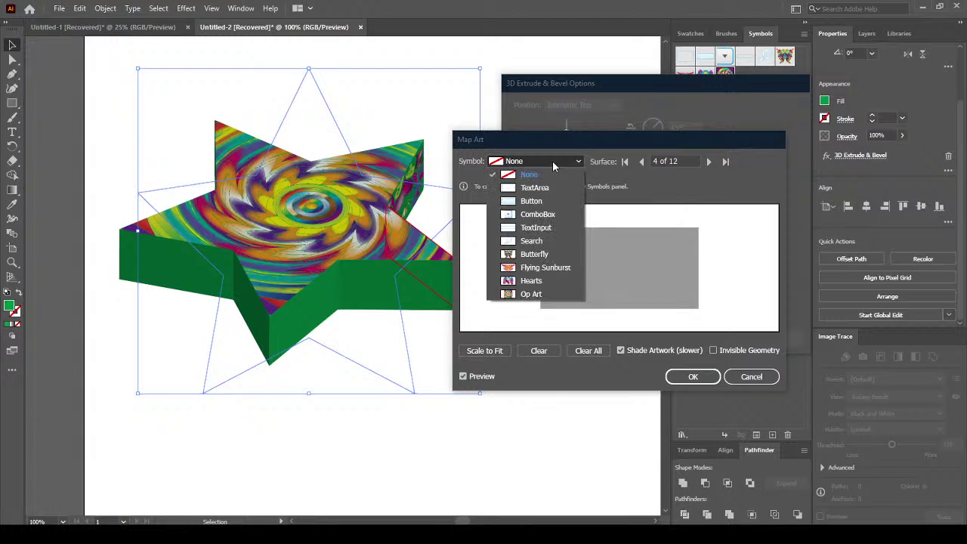
click(557, 252)
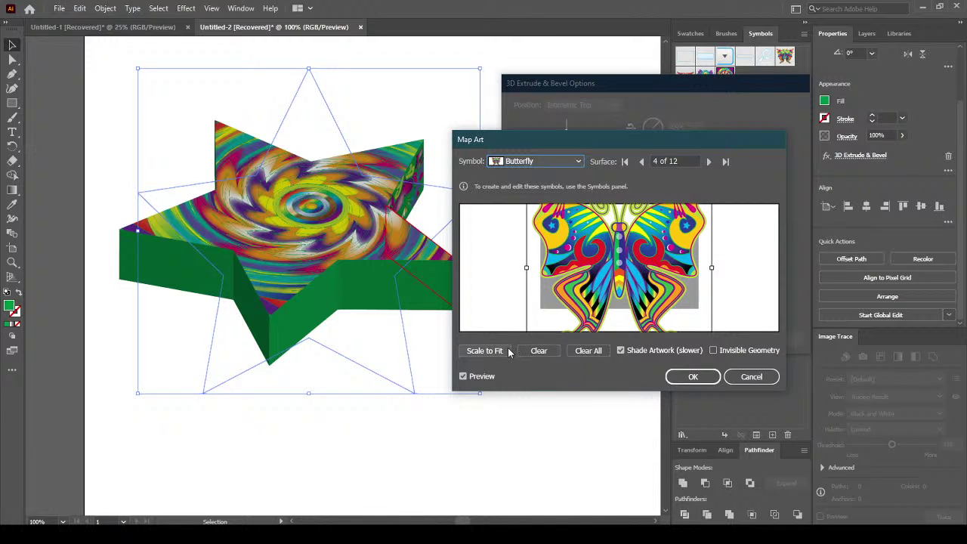
click(567, 161)
click(760, 221)
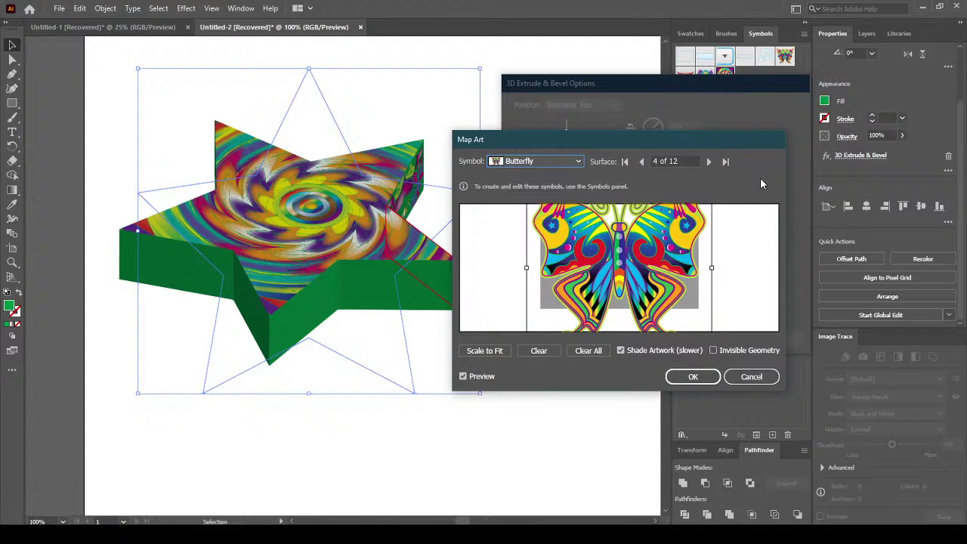
click(495, 351)
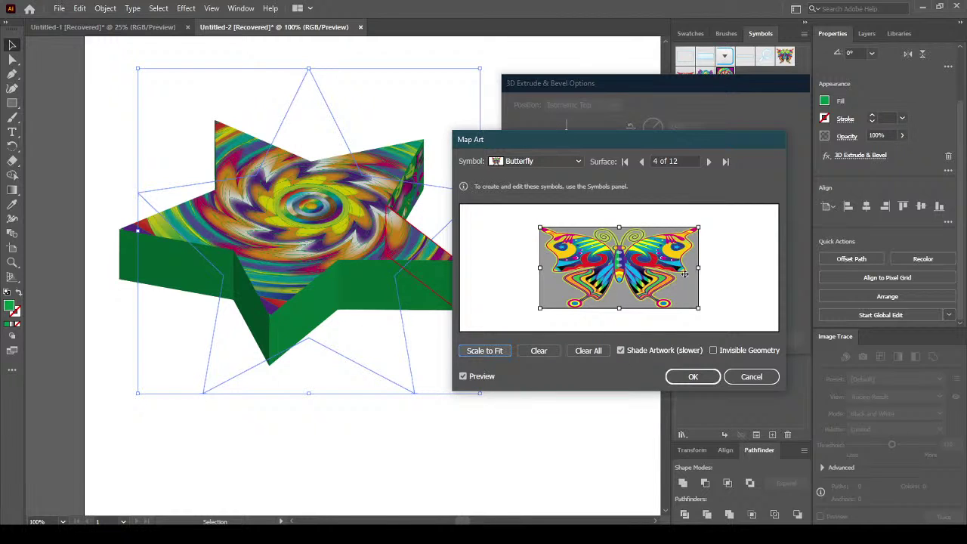
Map the Flying Sunburst symbol onto side surface 5 of the star and scale it to fit.
click(708, 161)
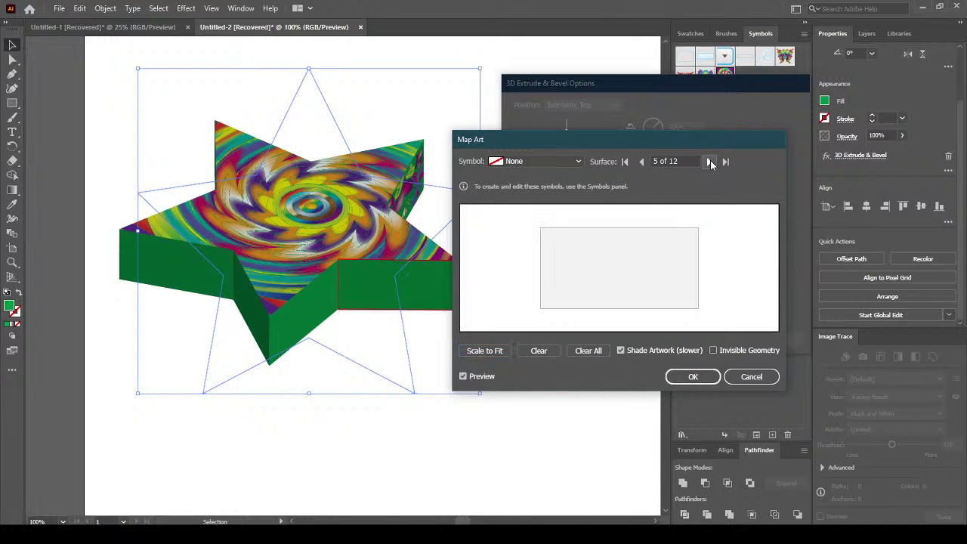
click(556, 162)
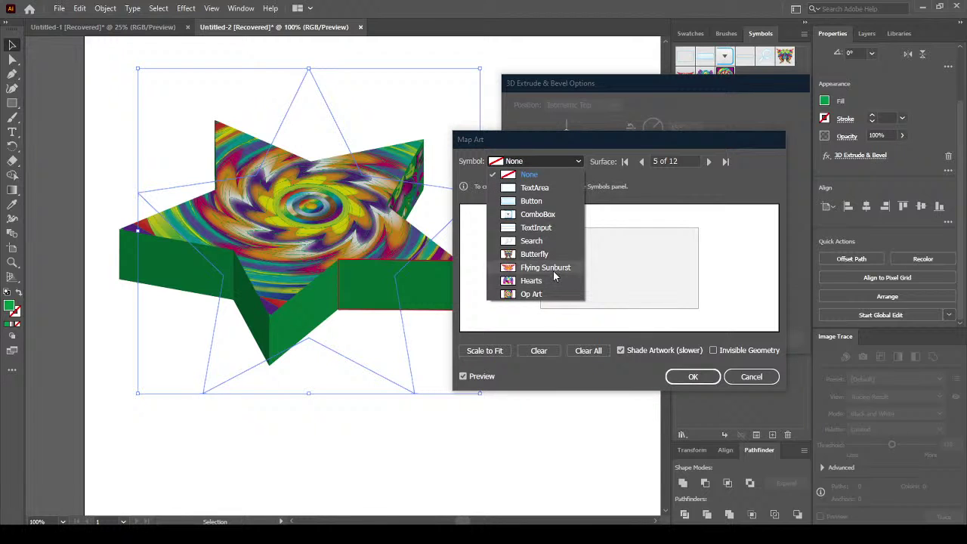
key(Escape)
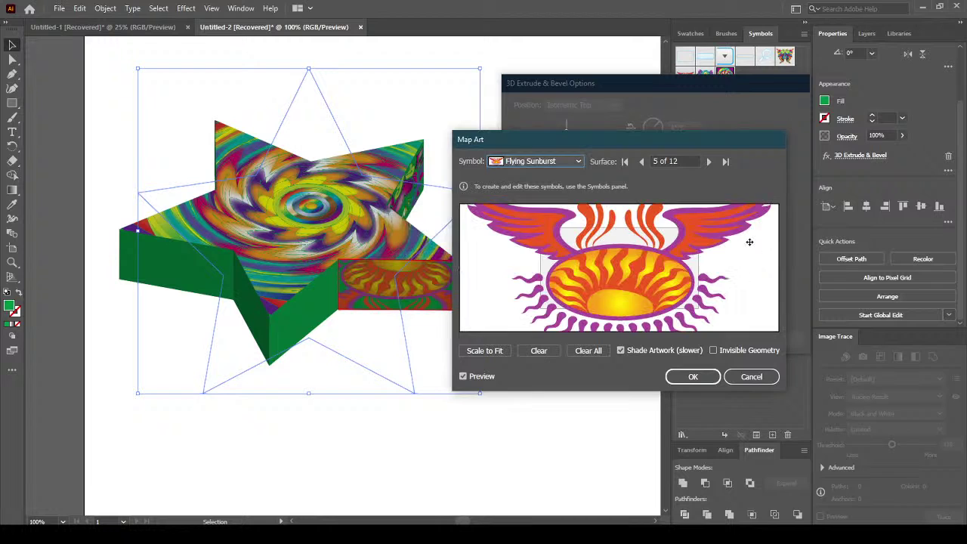
click(484, 350)
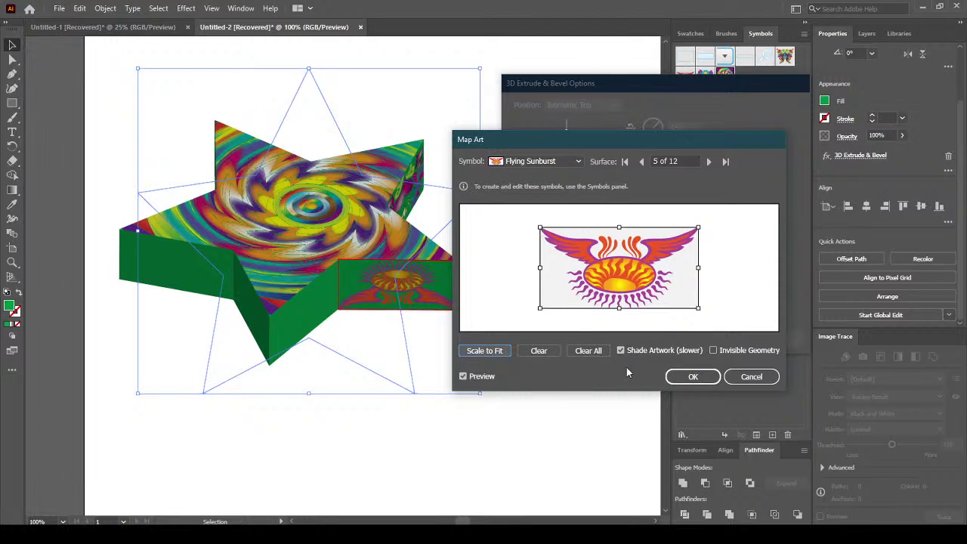
Map the Hearts symbol onto side surface 6 of the star and the Butterfly symbol onto surface 7.
click(708, 162)
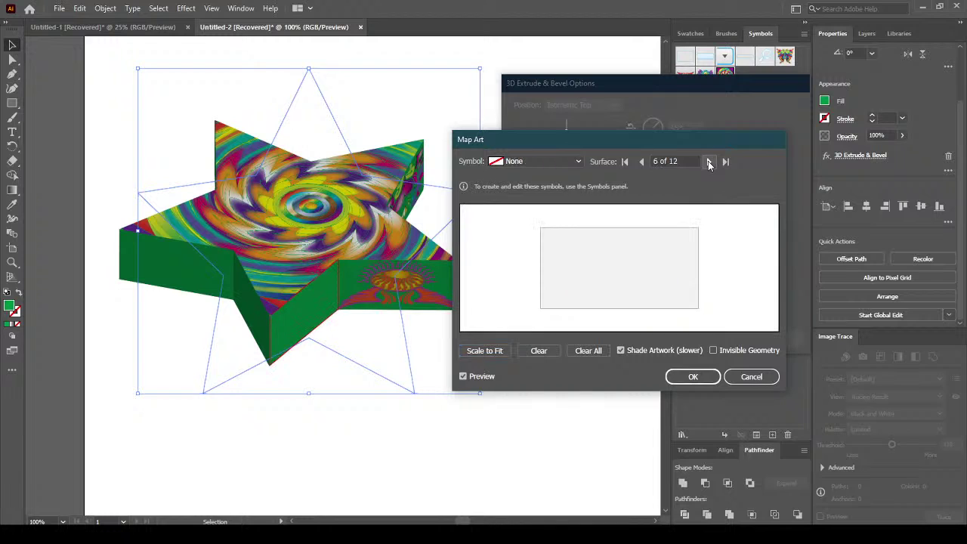
click(549, 161)
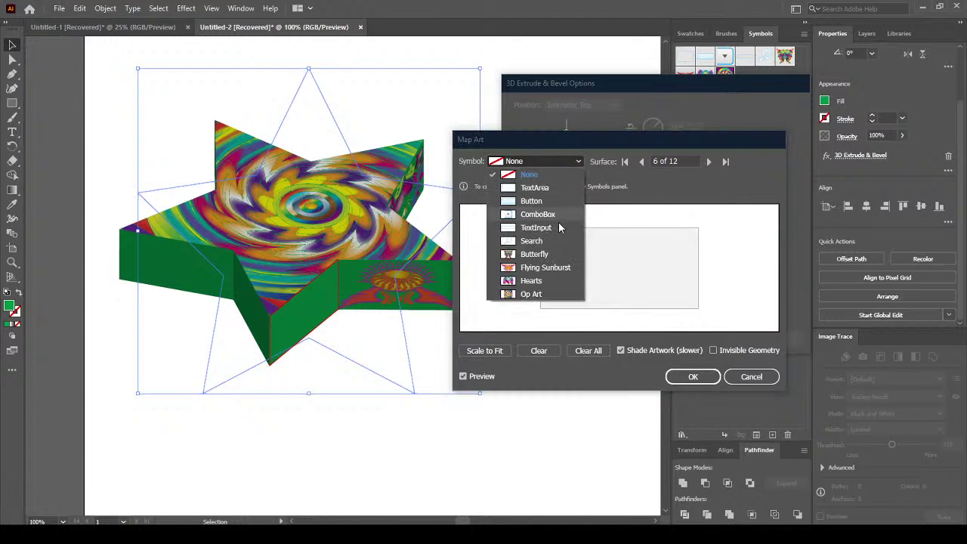
click(600, 270)
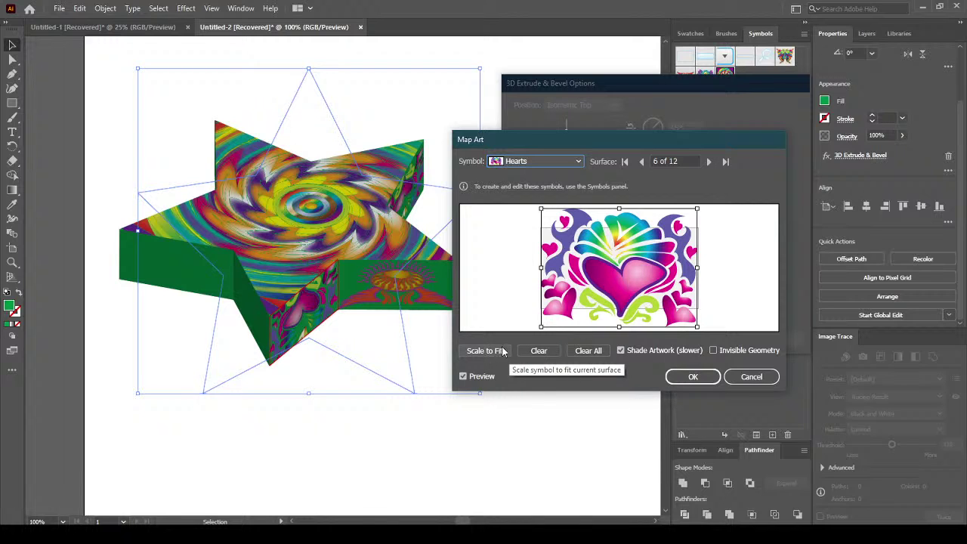
click(708, 162)
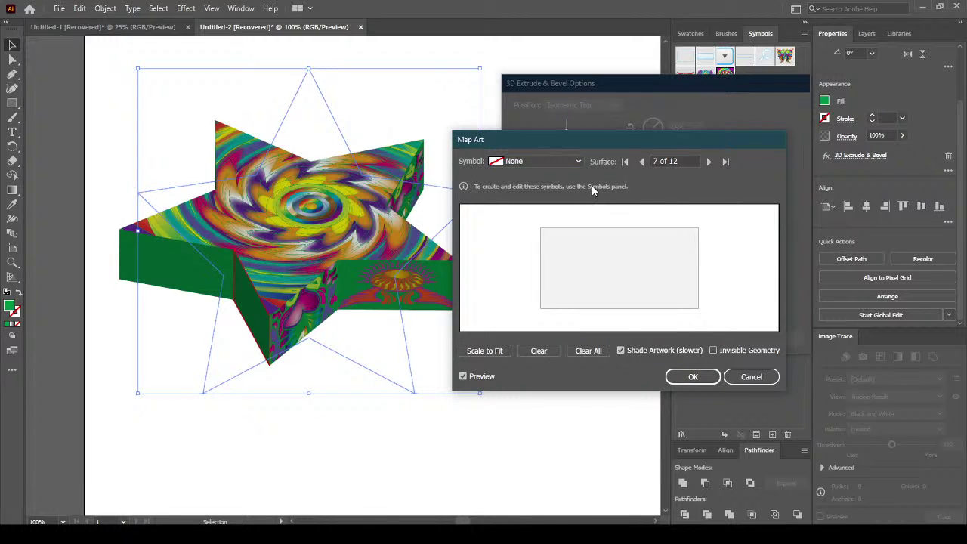
click(566, 164)
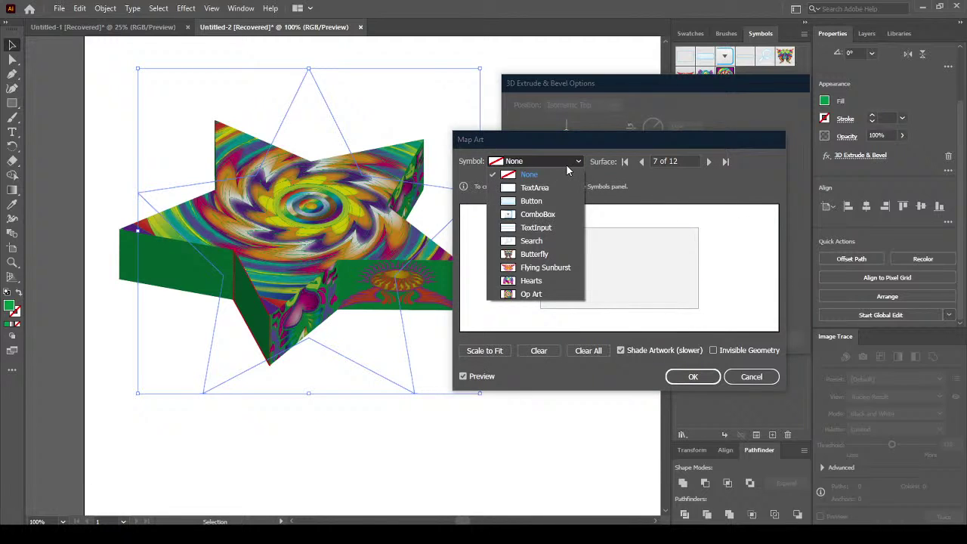
click(564, 255)
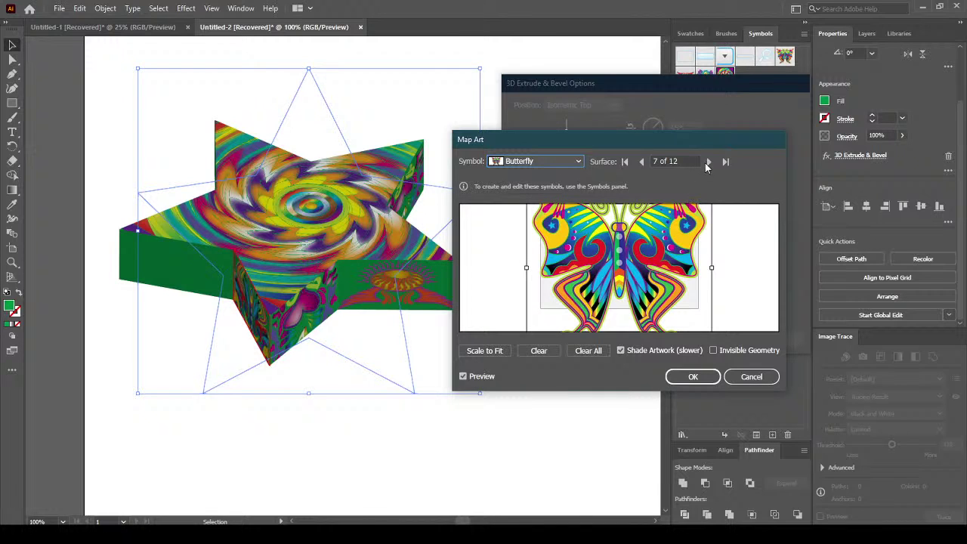
Map the Flying Sunburst symbol onto side surface 8 of the star and the Hearts symbol onto surface 9.
click(708, 162)
click(546, 160)
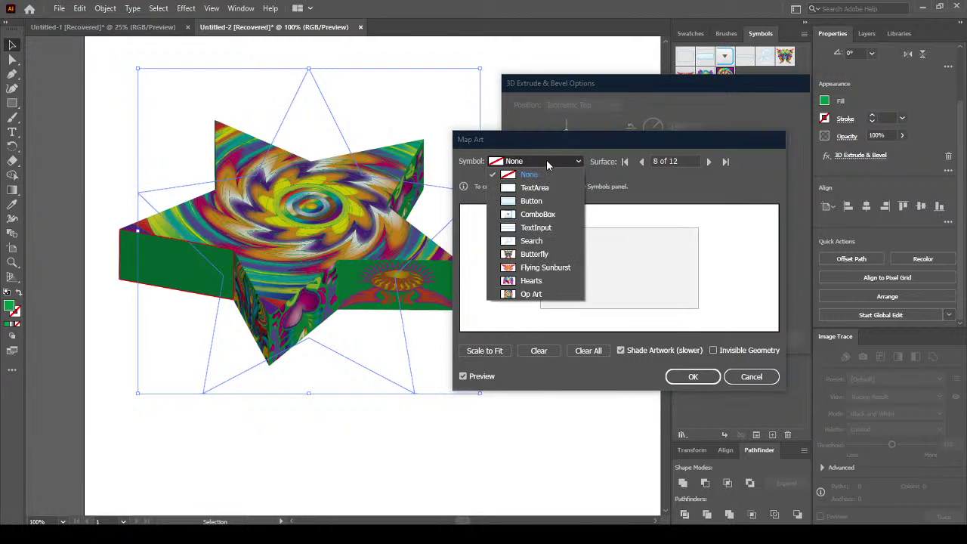
click(556, 267)
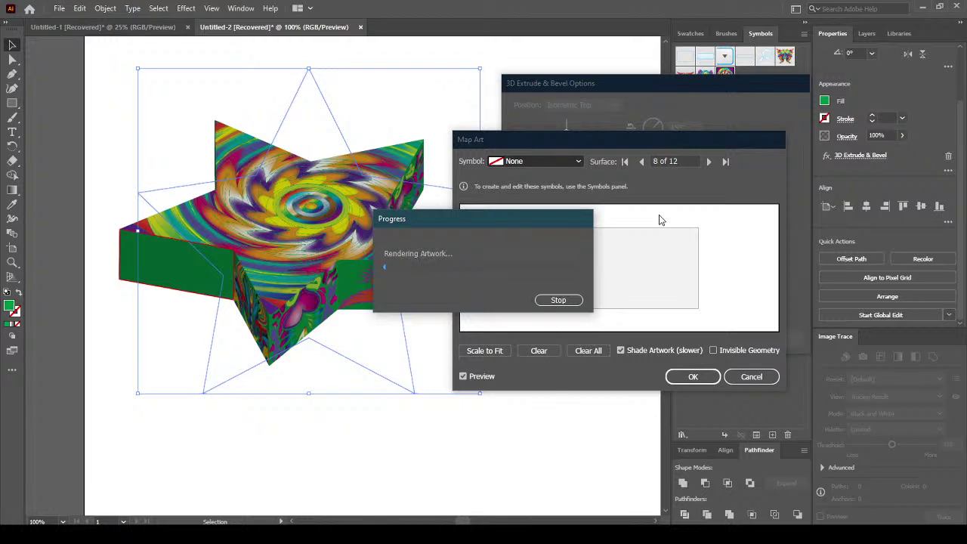
click(710, 161)
click(555, 159)
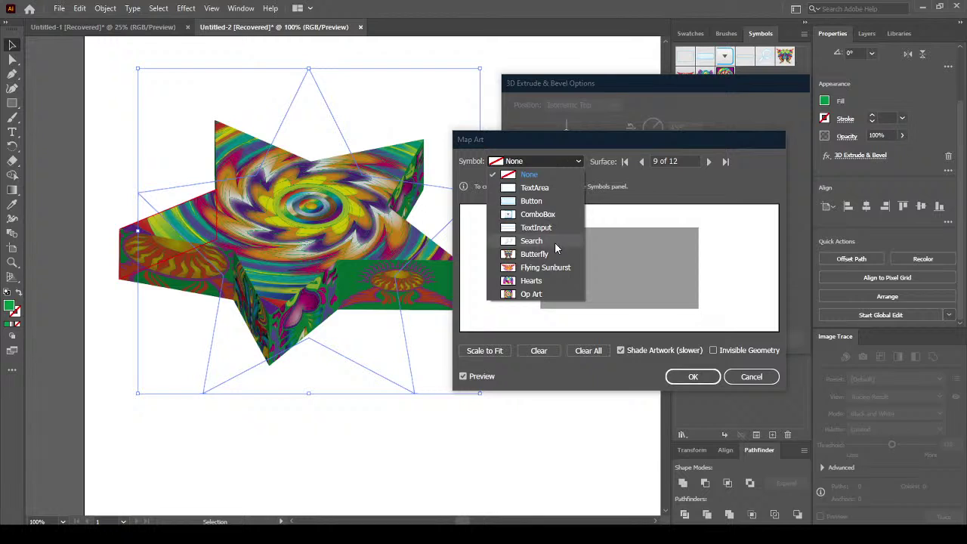
click(565, 282)
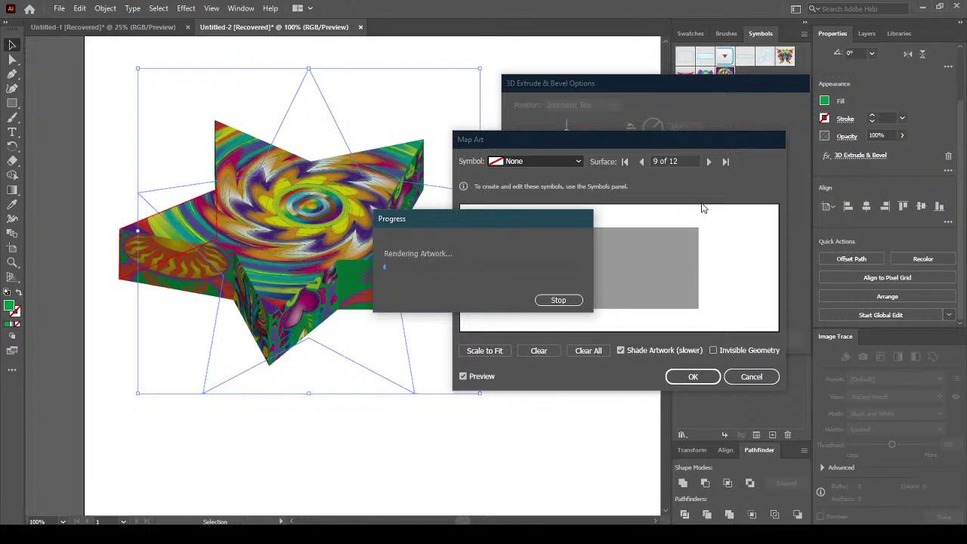
Map the Butterfly symbol onto side surface 10 of the star and the Flying Sunburst symbol onto surface 11.
click(710, 162)
click(573, 162)
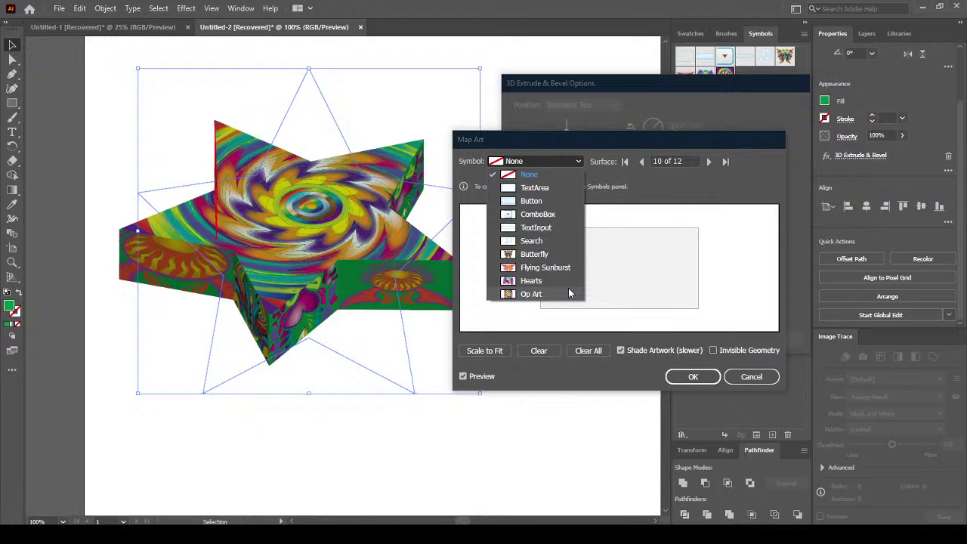
click(569, 254)
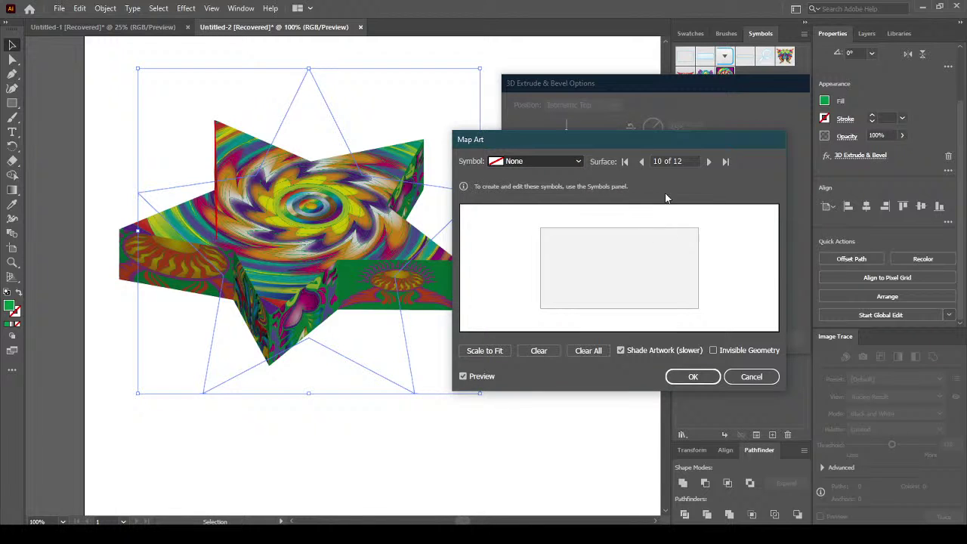
click(708, 162)
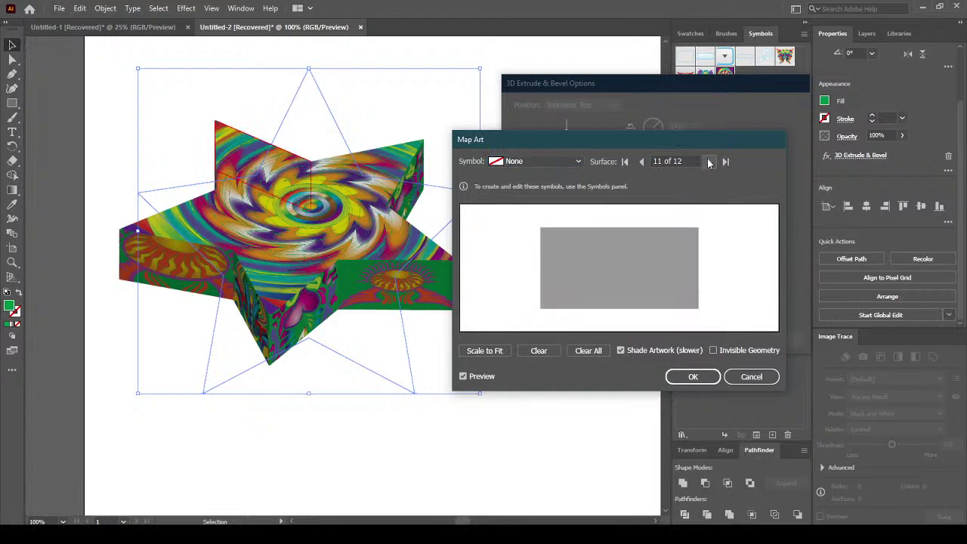
click(558, 160)
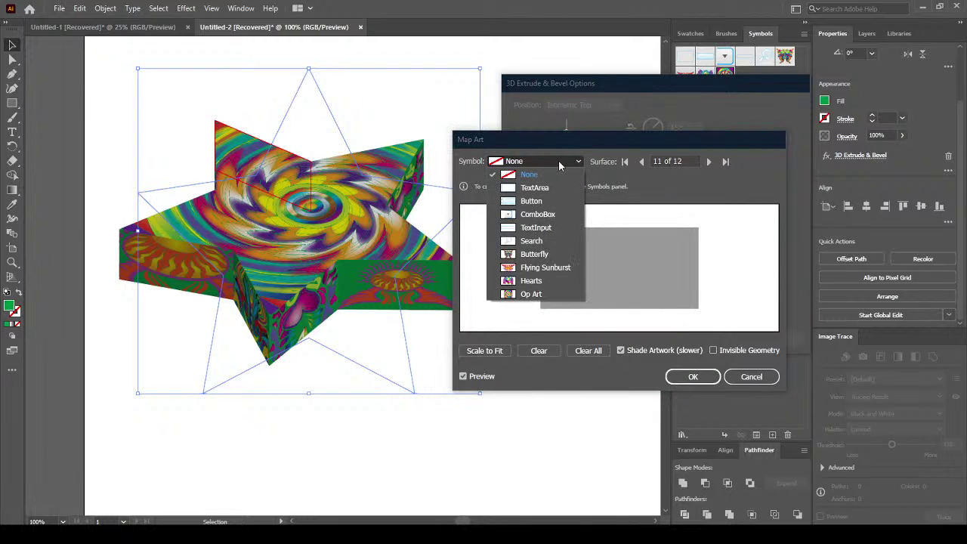
click(570, 269)
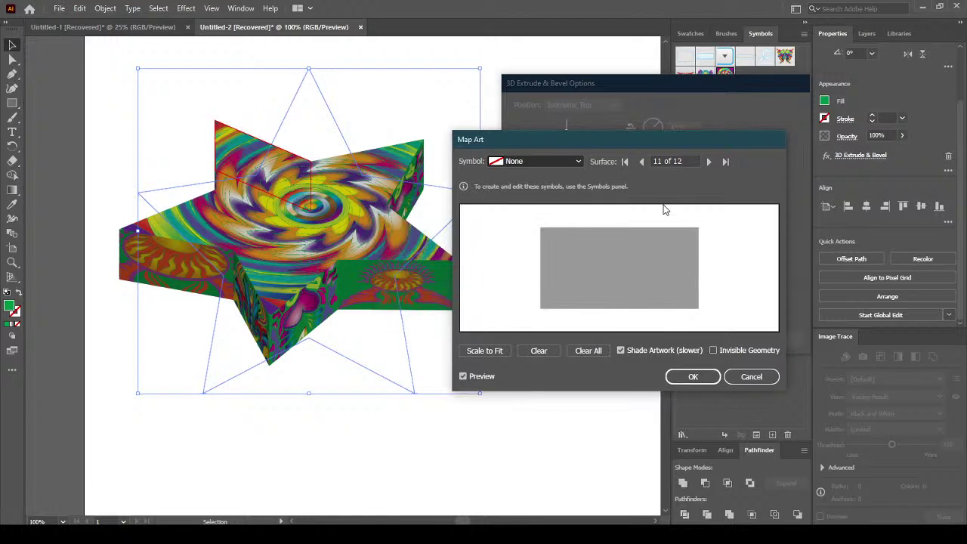
Map the Hearts symbol onto surface 12, the star's last side, and accept the mapped art.
click(708, 162)
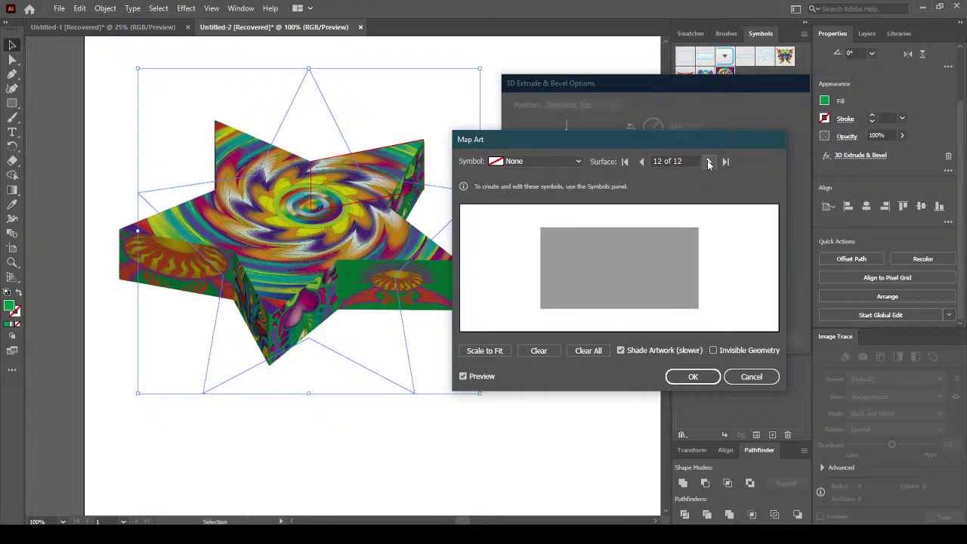
click(546, 162)
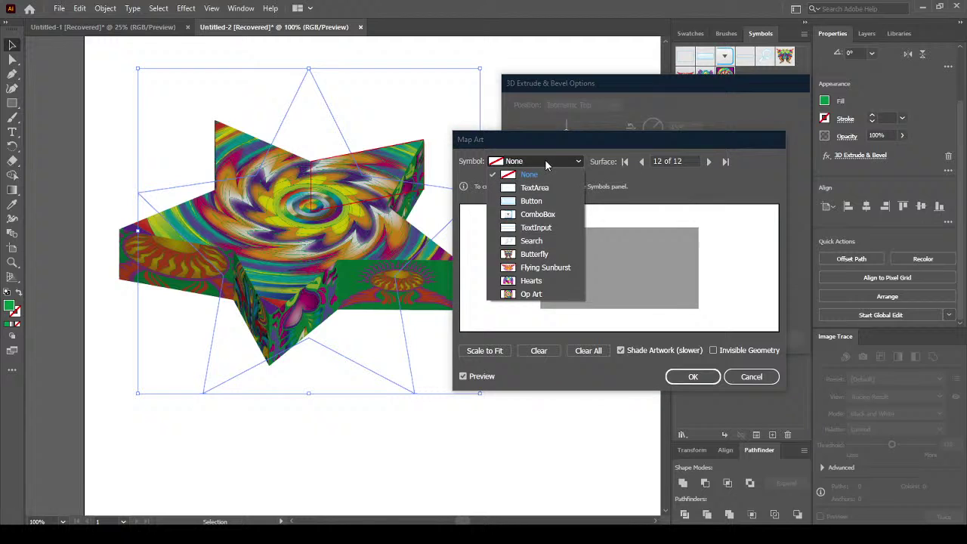
click(560, 282)
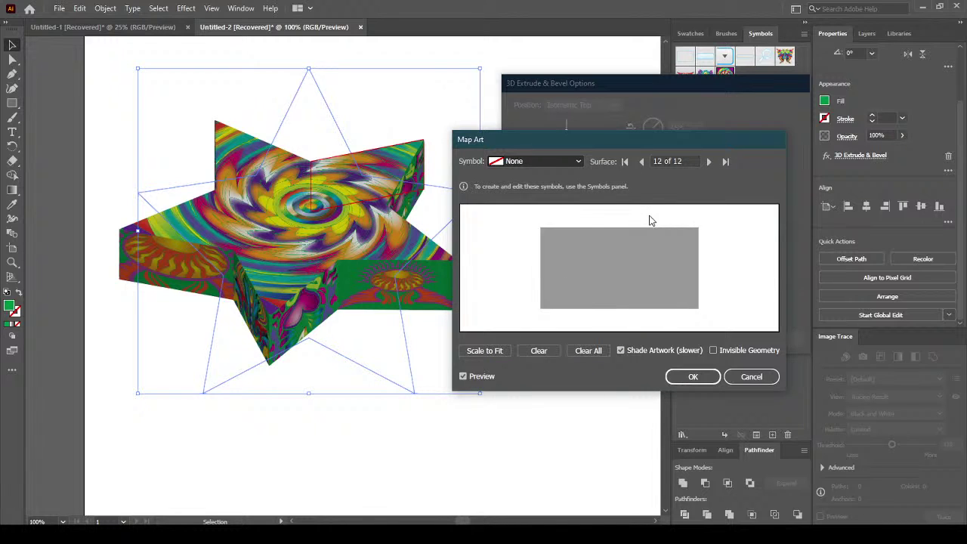
click(693, 377)
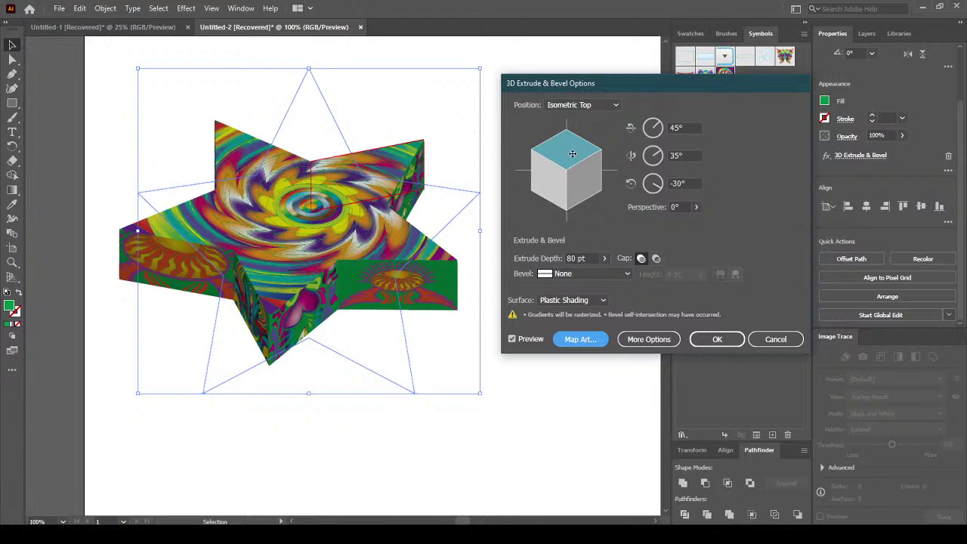
Rotate the star freely to a custom orientation of about -35°, 0°, -78° and show the full surface lighting options.
drag(573, 155, 554, 178)
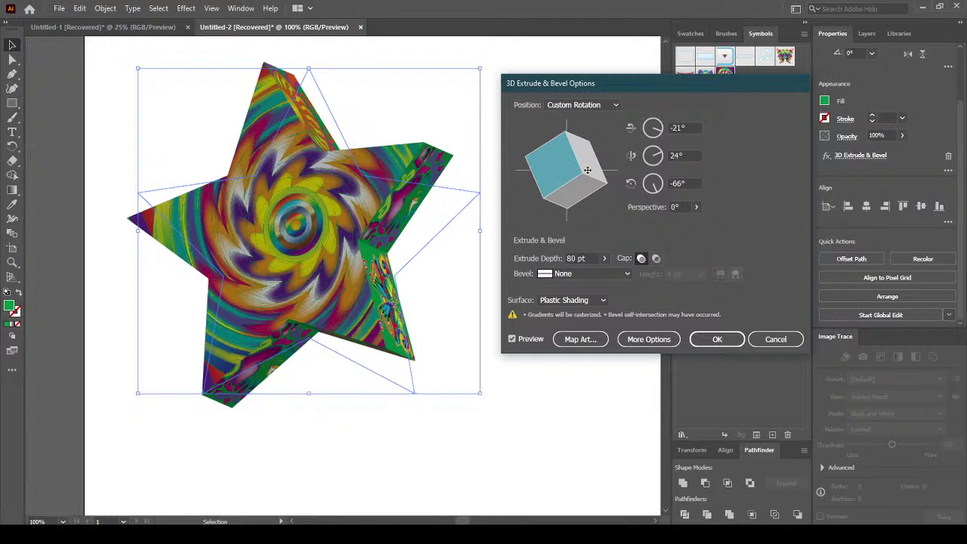
drag(587, 170, 544, 162)
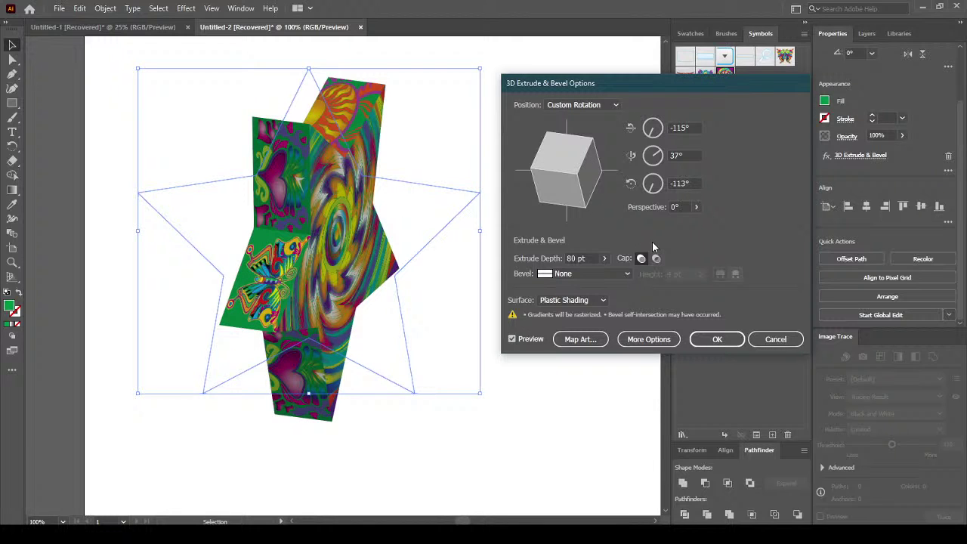
drag(555, 177, 585, 202)
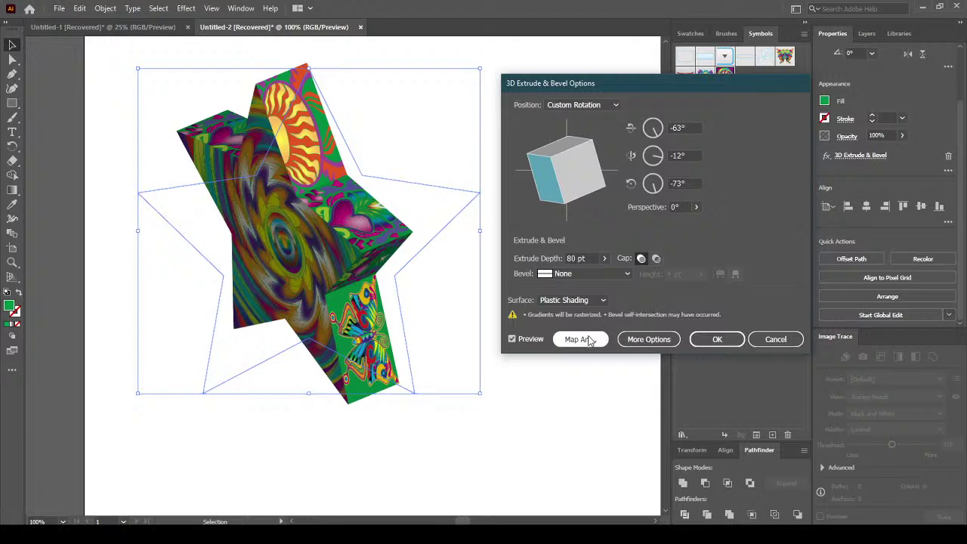
click(648, 339)
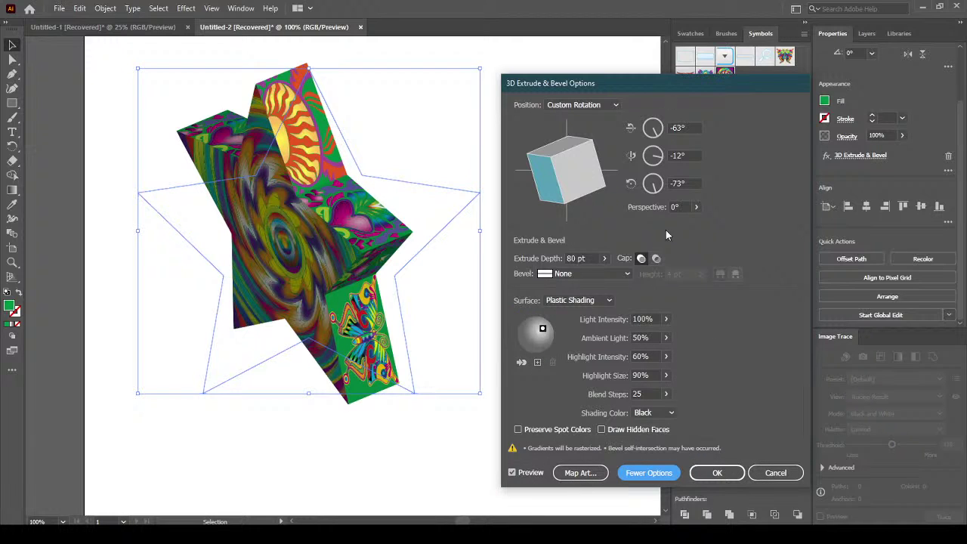
mouse_move(570, 176)
mouse_down()
mouse_move(563, 171)
mouse_move(574, 161)
mouse_up()
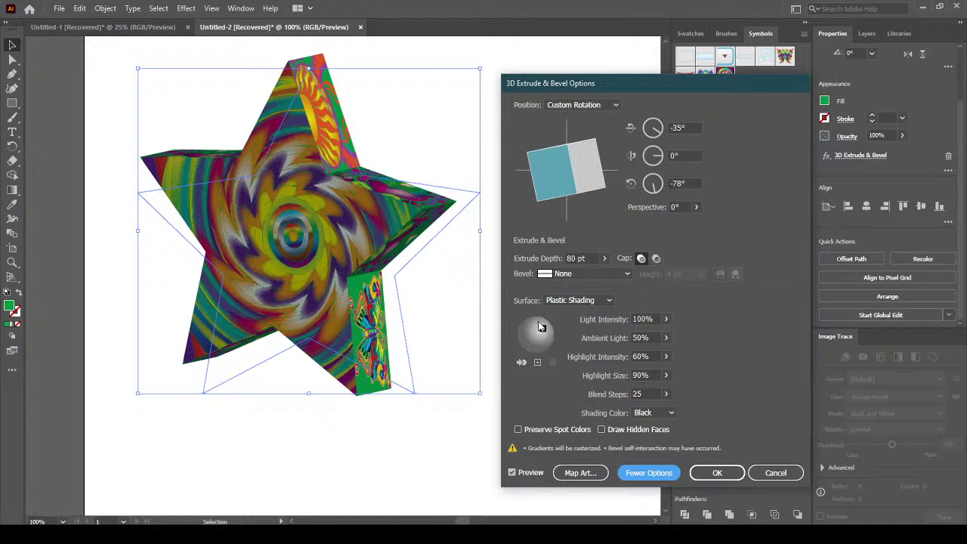
Set the ambient light of the star's plastic shading to 55% and accept the Extrude & Bevel settings.
click(665, 337)
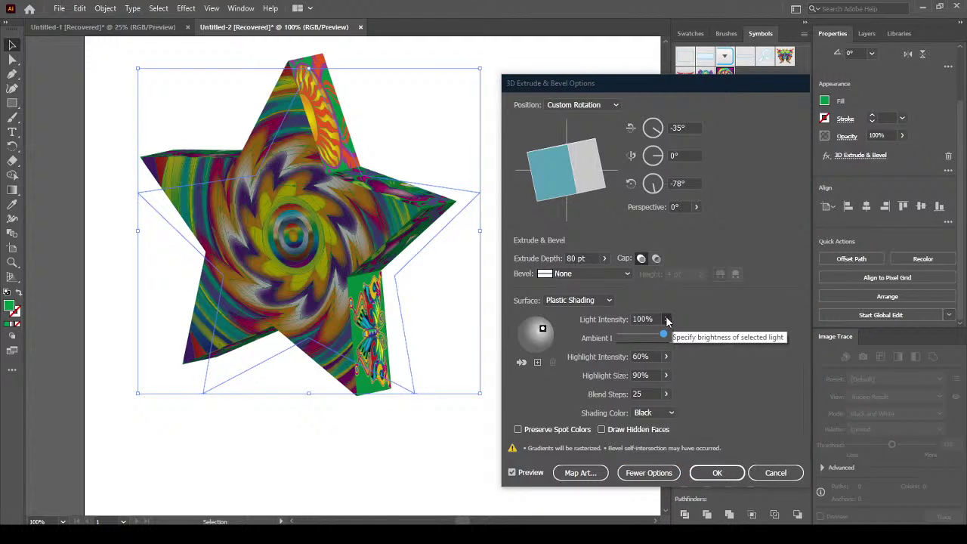
click(705, 328)
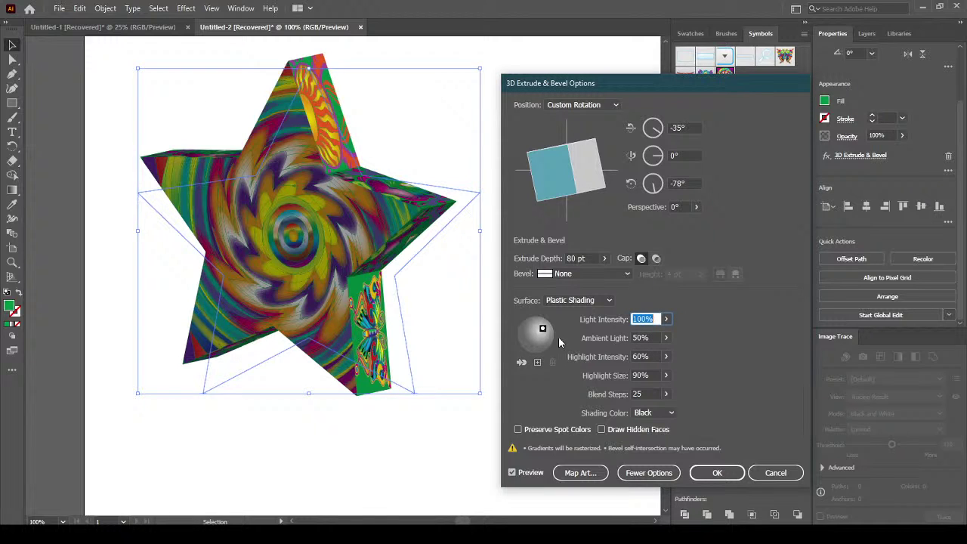
click(664, 337)
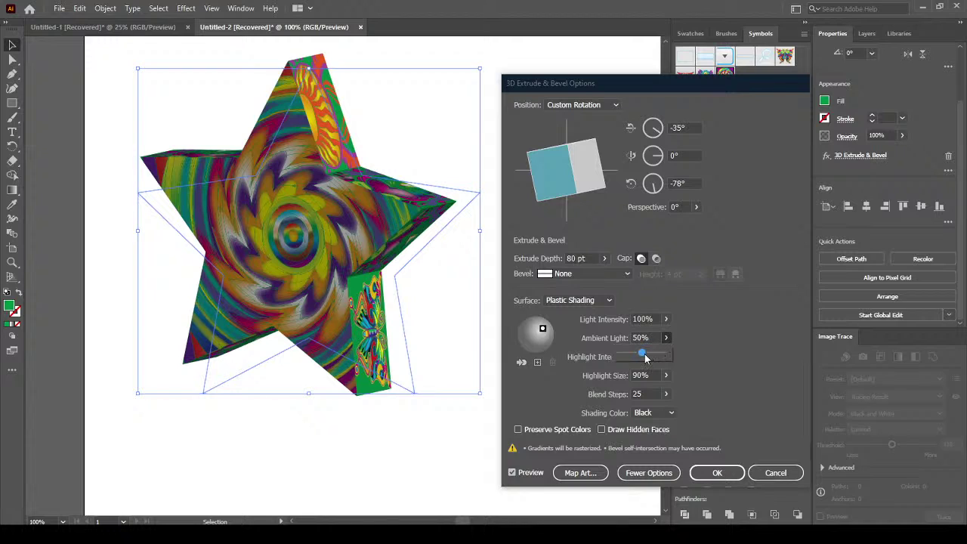
drag(643, 358, 648, 358)
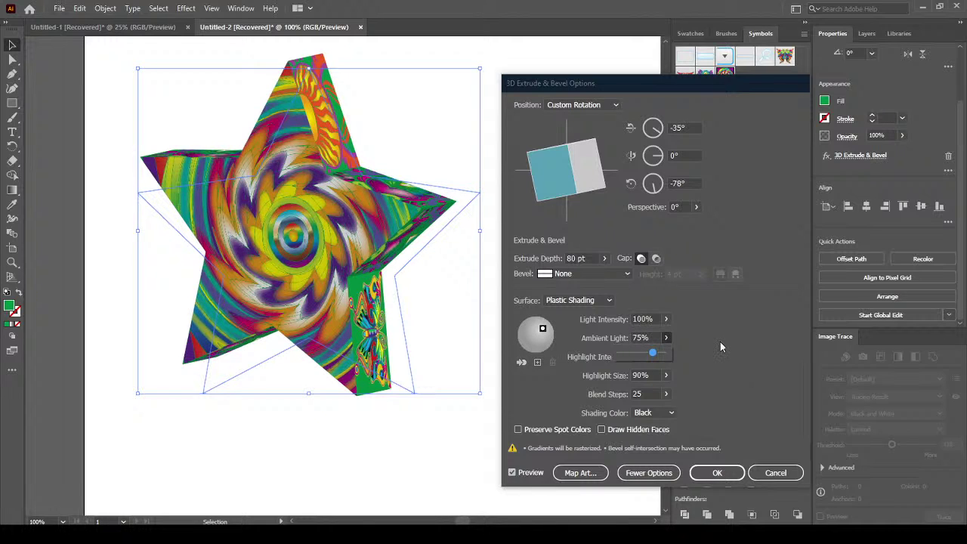
click(632, 339)
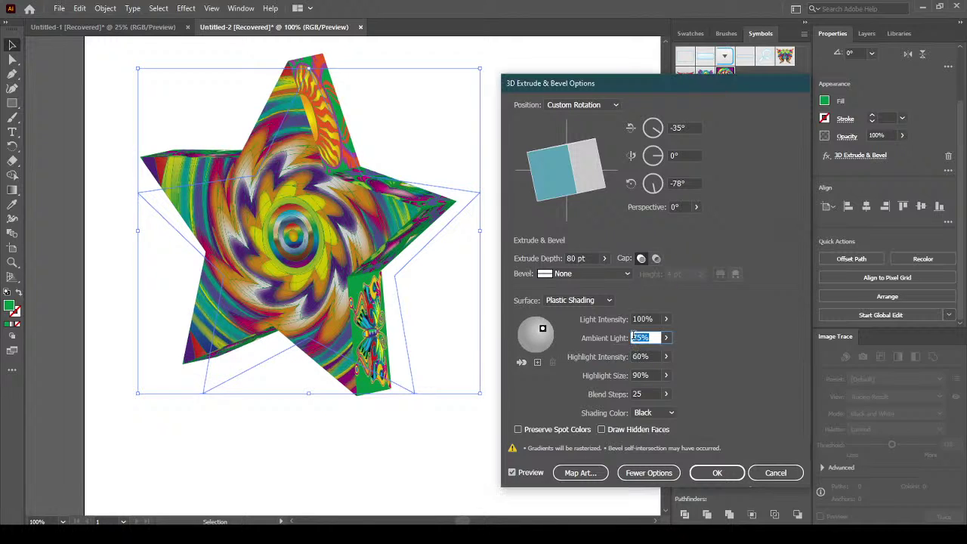
text(55)
key(Return)
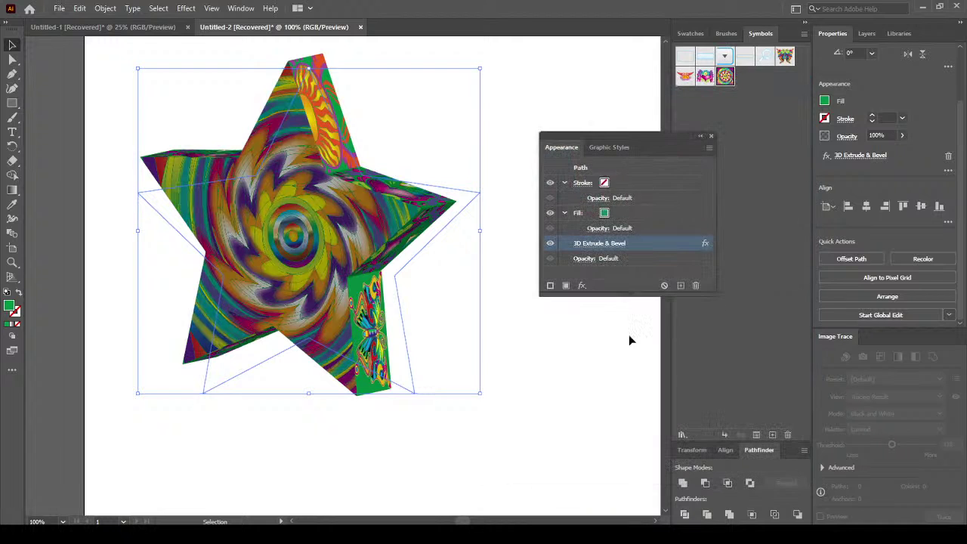
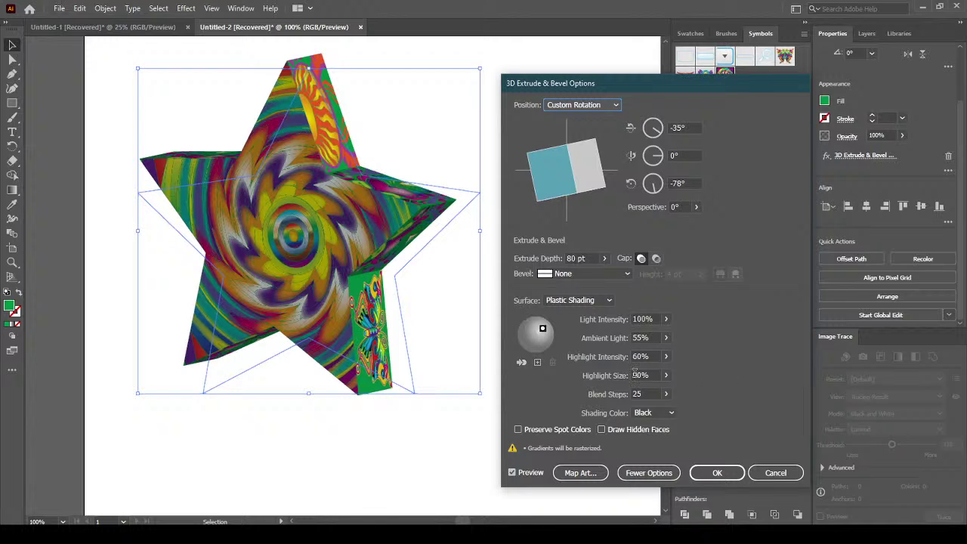
Accept the mapped Extrude & Bevel effect, move the 3D star slightly left, and dismiss its appearance attributes.
click(715, 472)
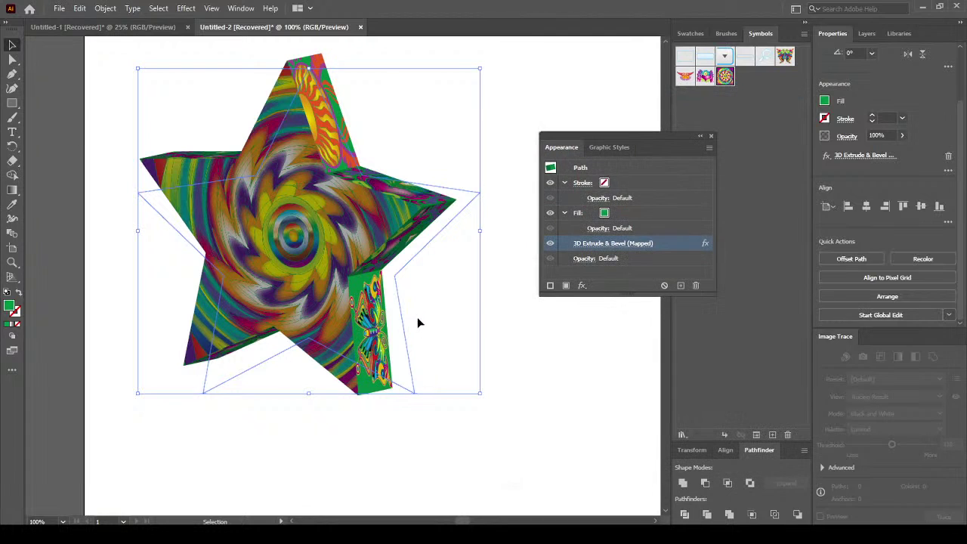
click(549, 349)
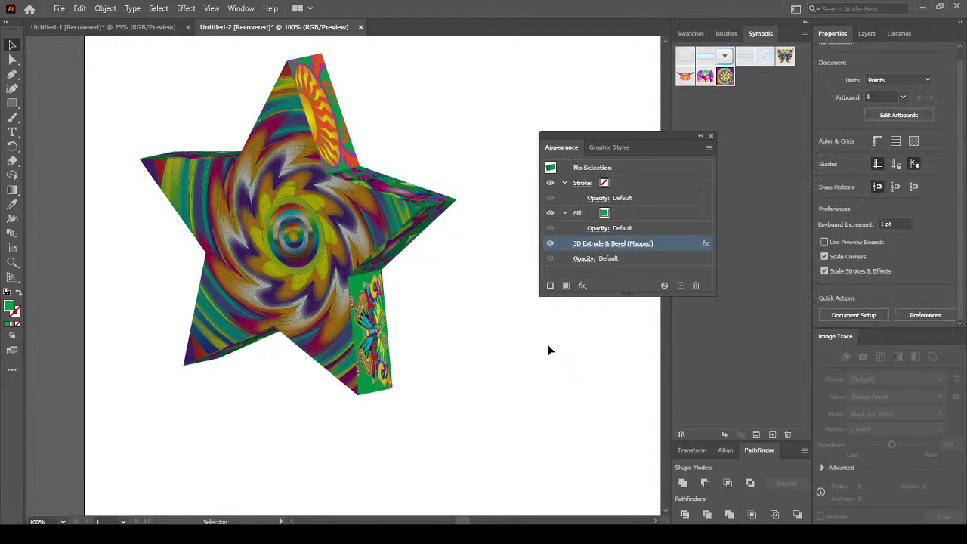
click(343, 225)
drag(344, 225, 321, 227)
click(711, 136)
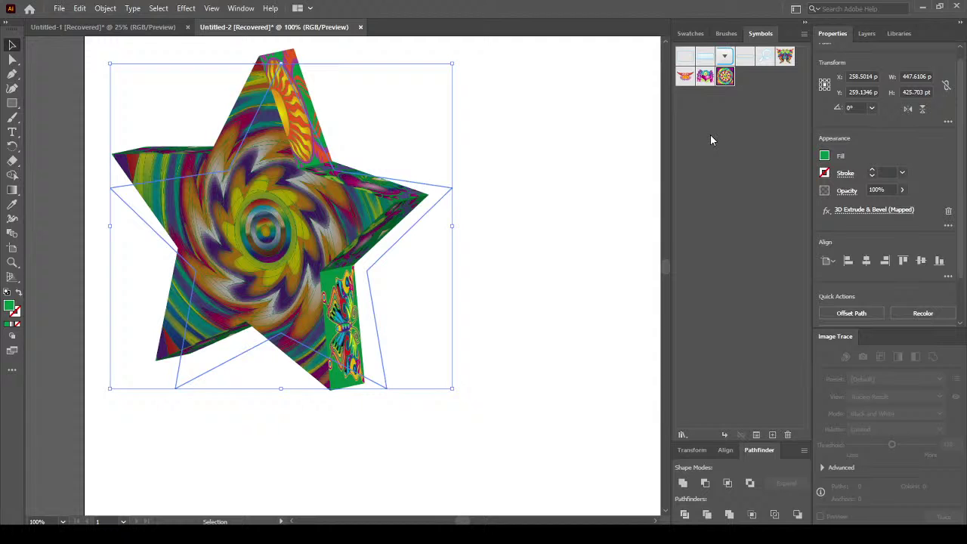
click(484, 164)
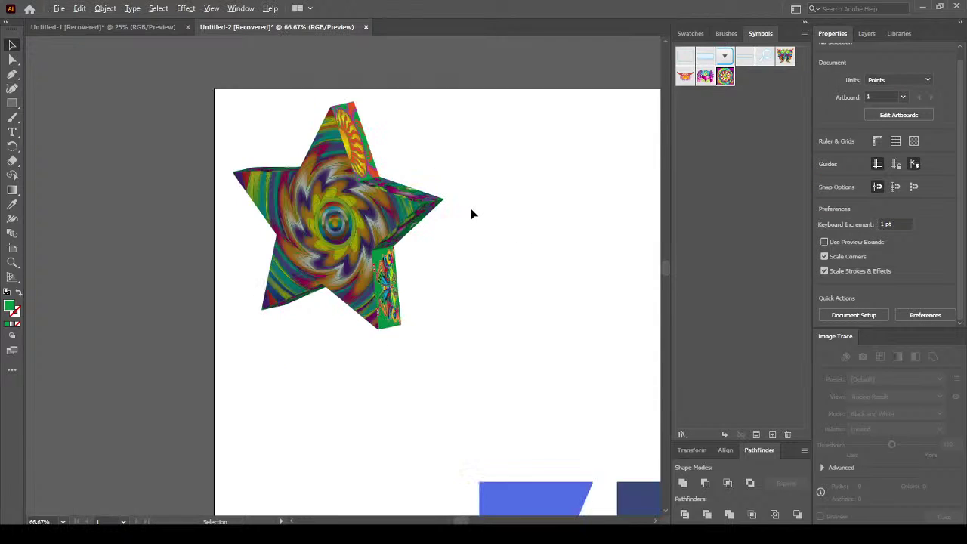
click(321, 205)
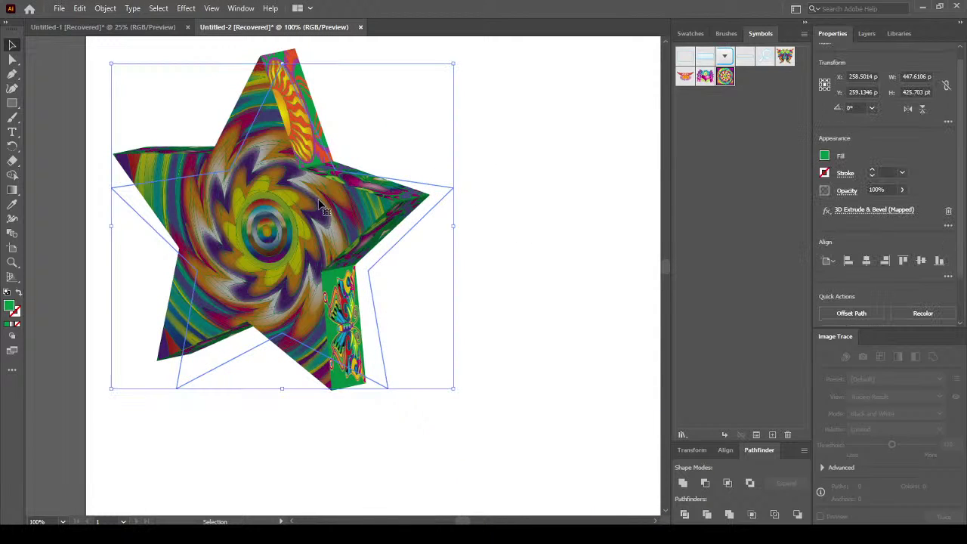
scroll(955, 301, down, 3)
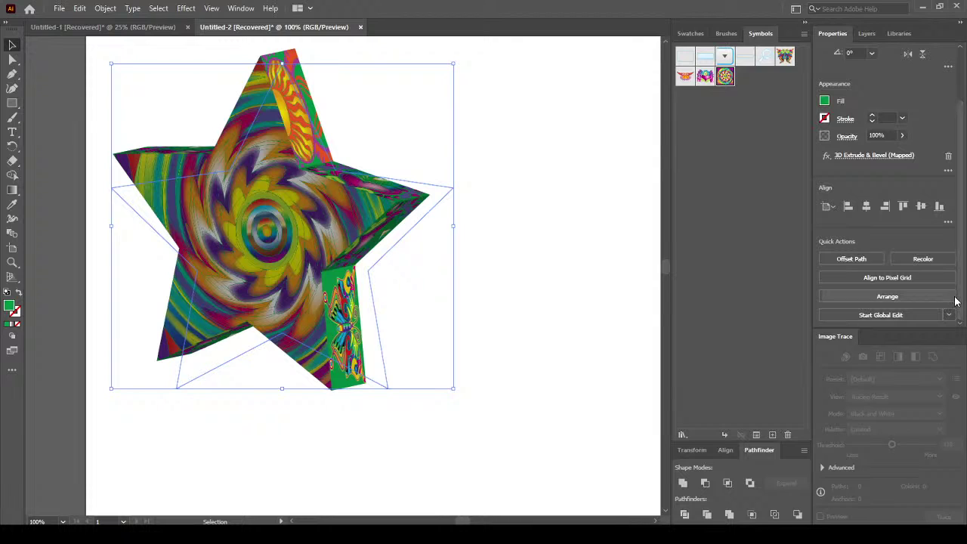
click(949, 172)
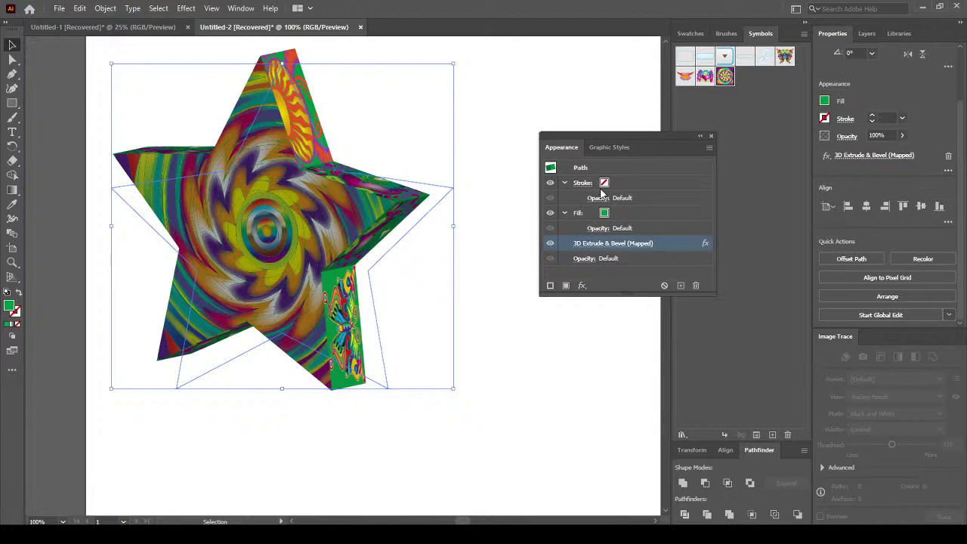
click(711, 136)
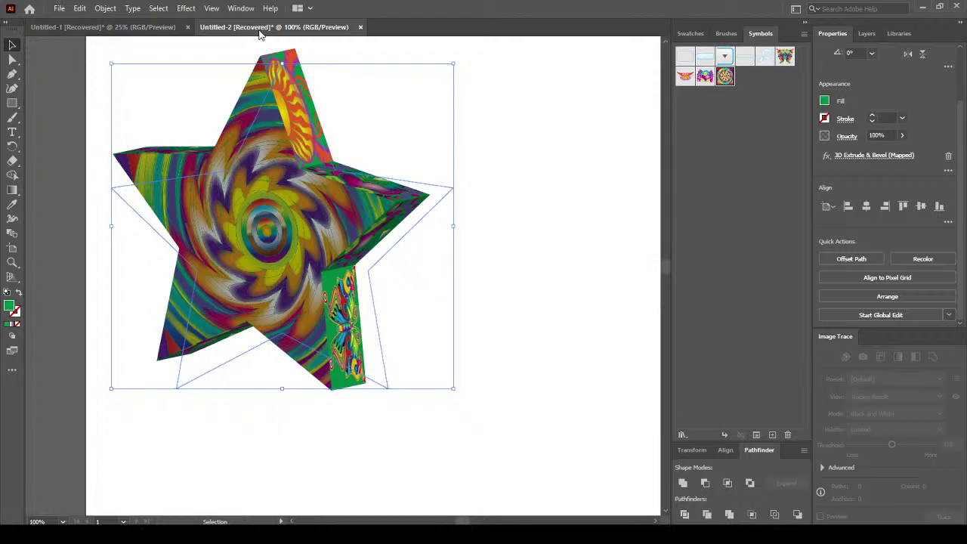
Reopen the star's mapped 3D Extrude & Bevel effect from its appearance attributes and set the position to Isometric Top.
click(240, 8)
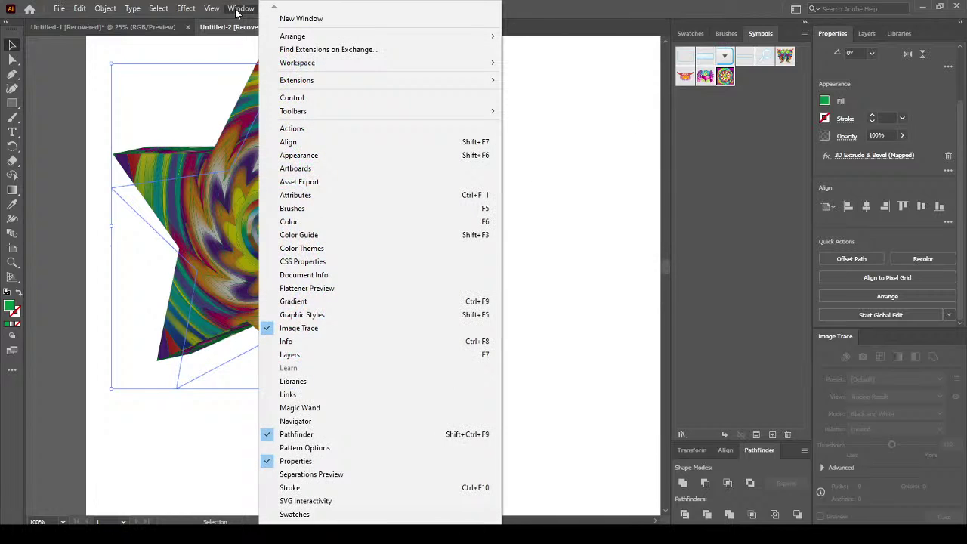
click(338, 158)
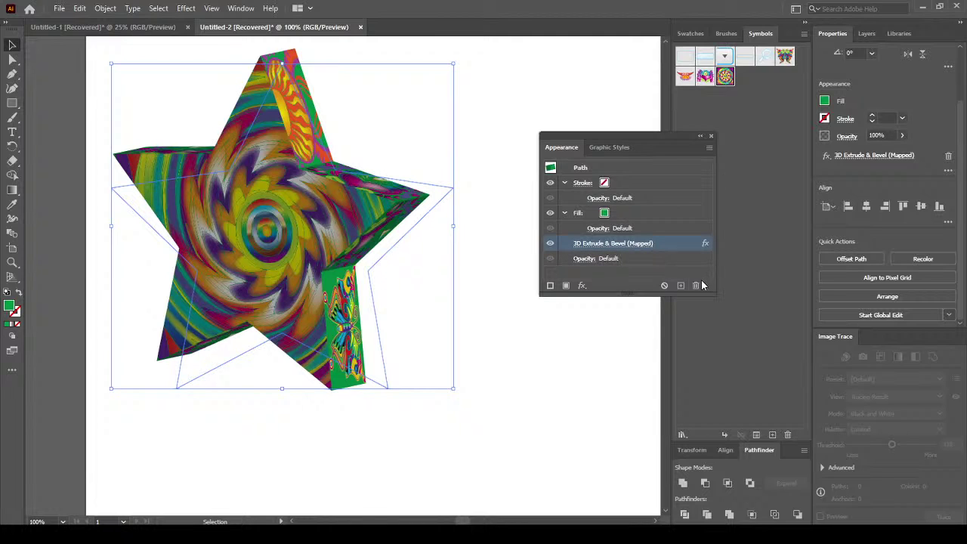
click(614, 245)
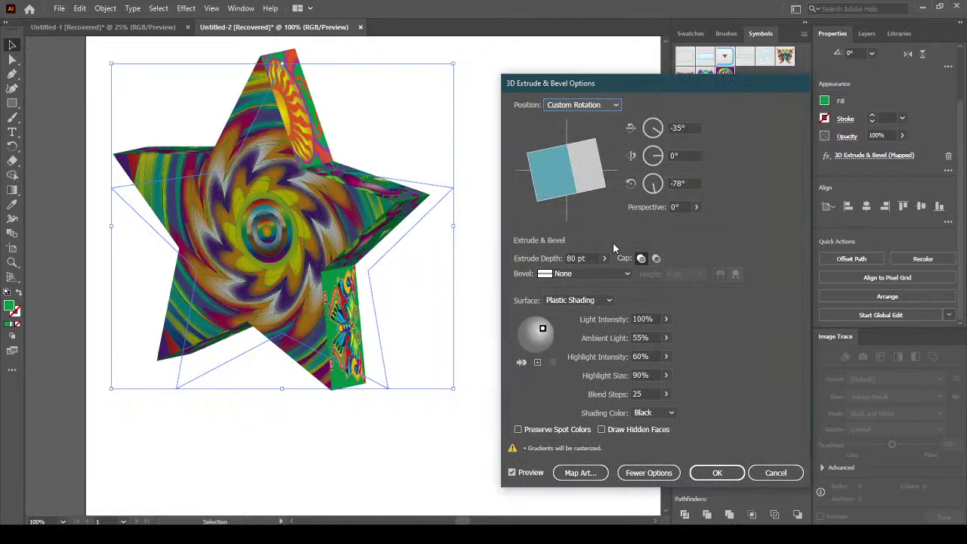
click(608, 104)
click(592, 330)
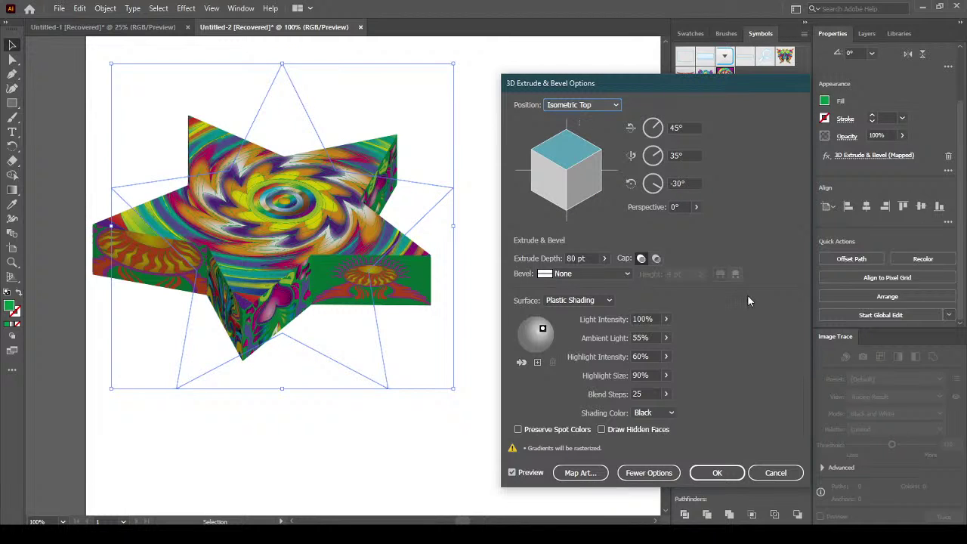
click(717, 472)
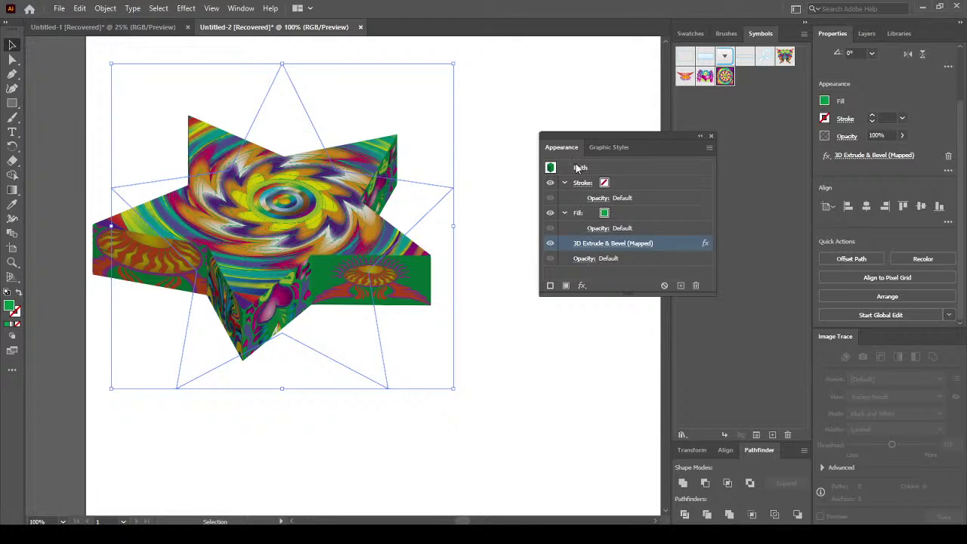
Expand the appearance of the 3D star into editable artwork and reselect the resulting group.
click(105, 8)
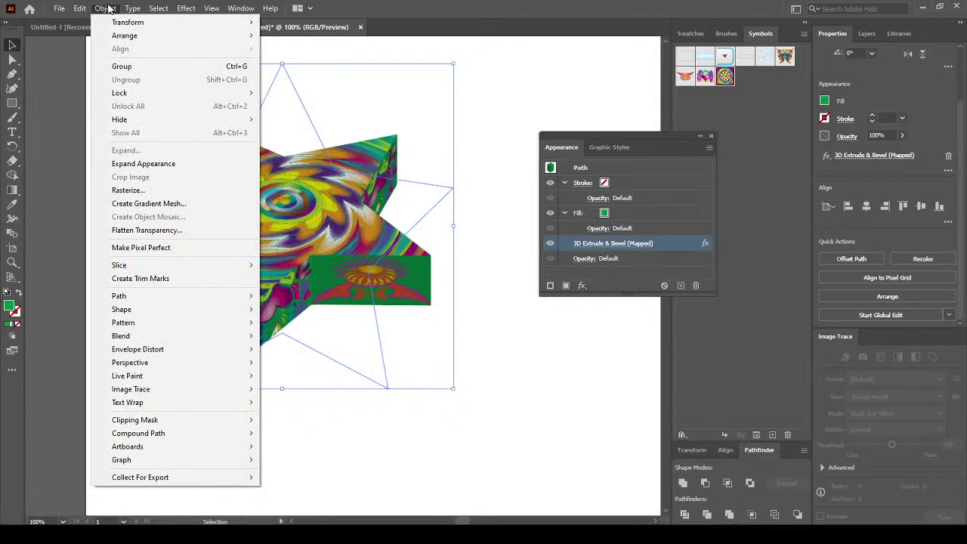
click(150, 164)
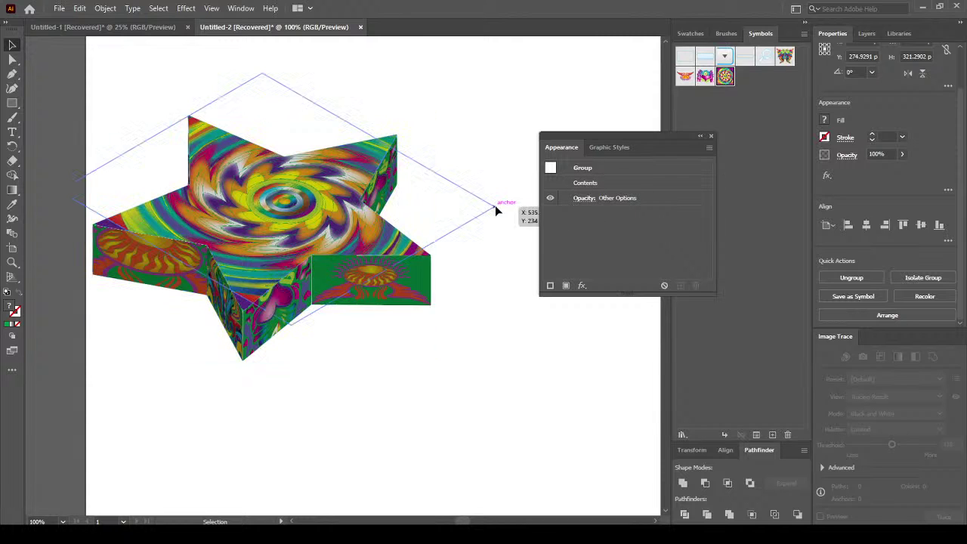
click(495, 205)
click(289, 205)
Move the expanded star group around the artboard as one piece, leaving it somewhat higher than before.
mouse_move(294, 218)
mouse_down()
mouse_move(346, 222)
mouse_move(310, 218)
mouse_up()
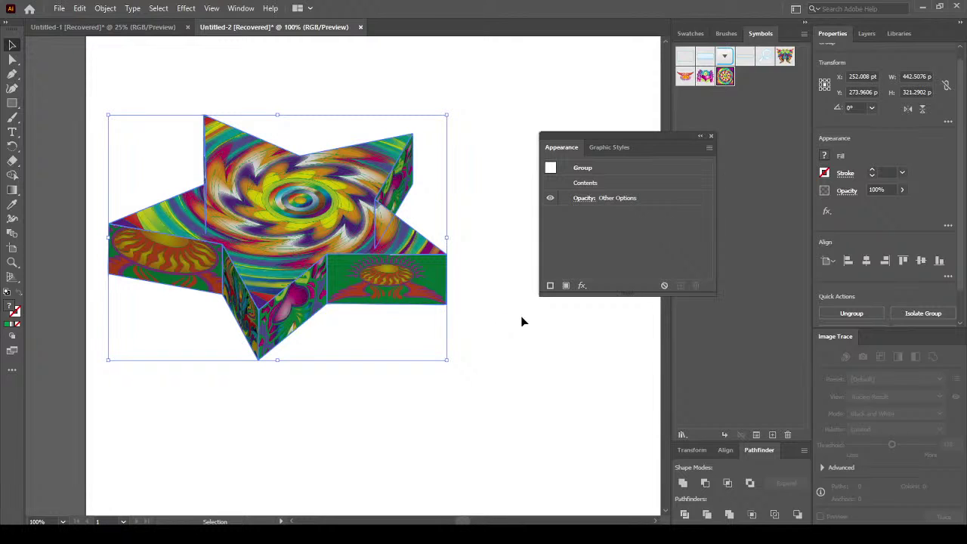
drag(231, 274, 284, 314)
drag(321, 288, 265, 216)
click(389, 359)
click(384, 258)
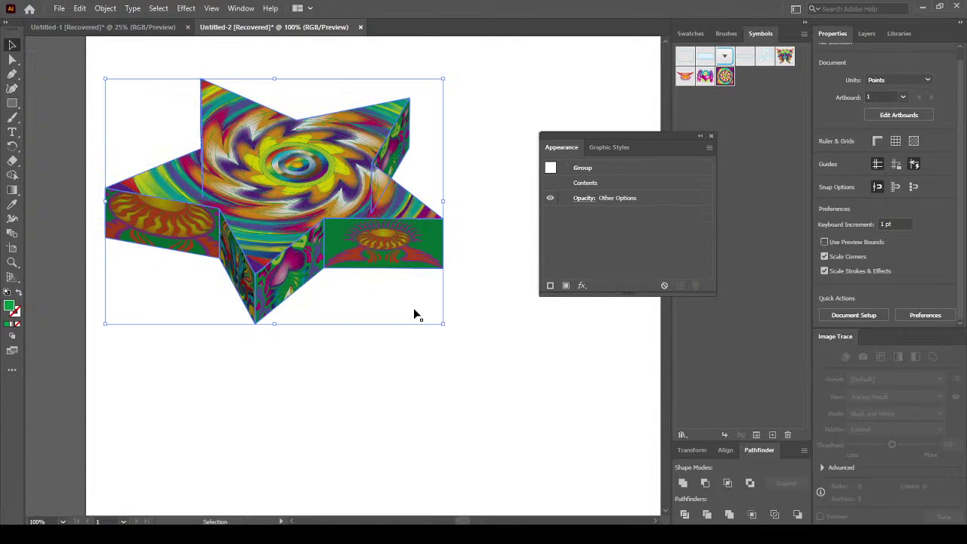
Ungroup the expanded star twice so its faces become separate objects, and deselect everything.
scroll(959, 198, down, 1)
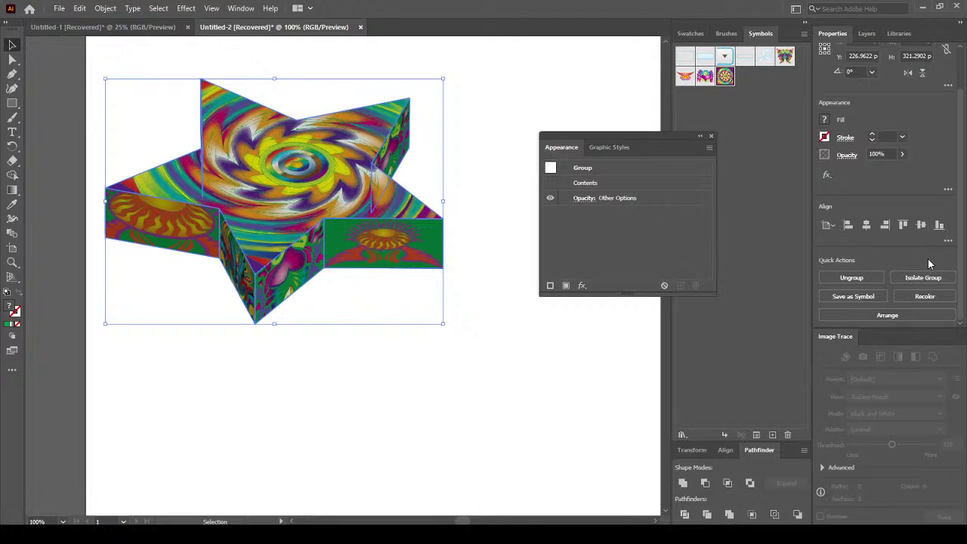
click(858, 279)
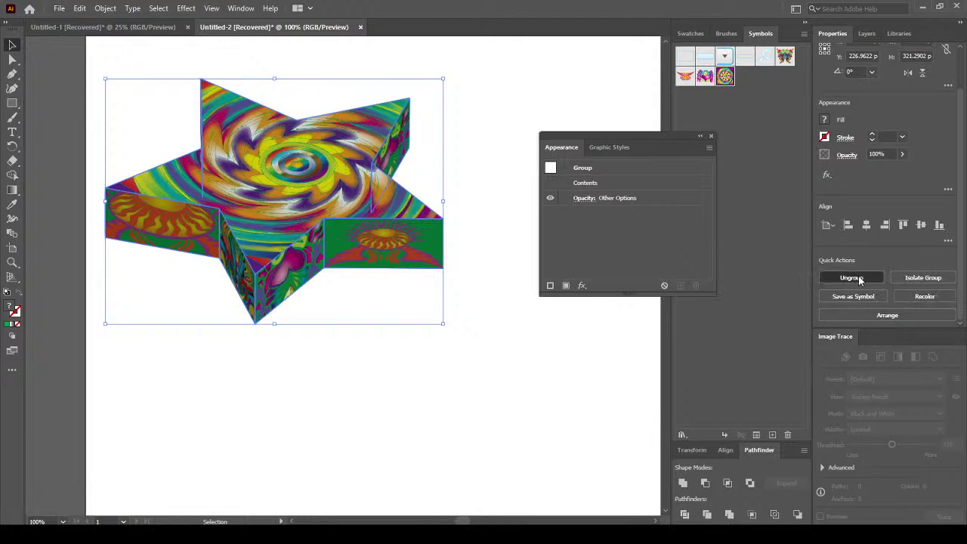
click(464, 352)
mouse_move(378, 243)
mouse_down()
mouse_move(380, 259)
mouse_move(379, 243)
mouse_up()
scroll(963, 282, down, 1)
click(853, 277)
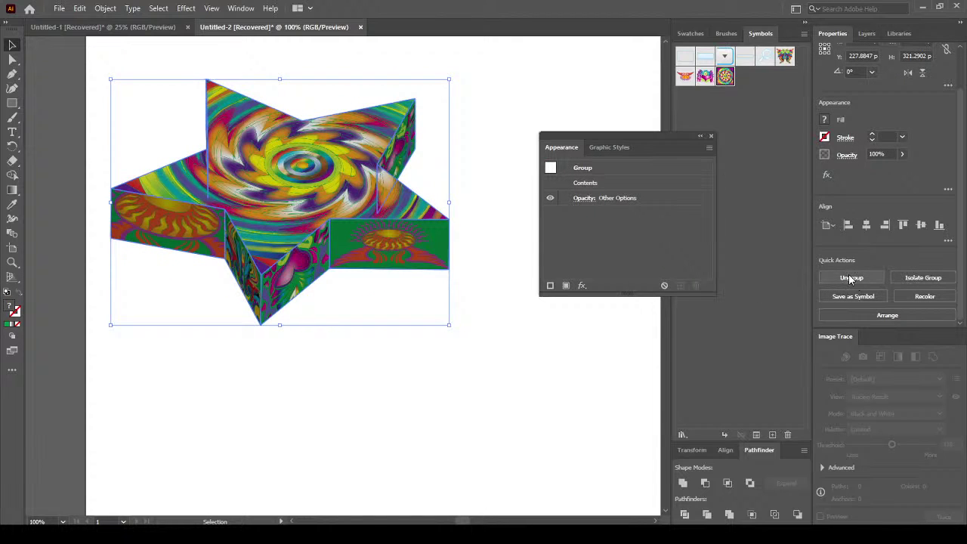
click(449, 365)
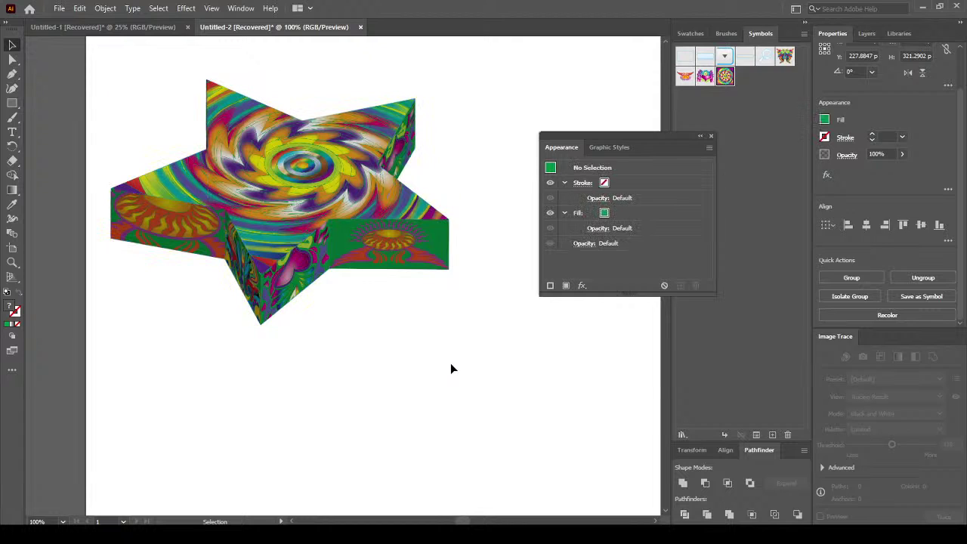
Pull the expanded star's five visible side faces and its patterned top face apart so every piece lies separately.
click(306, 276)
drag(309, 276, 334, 321)
drag(397, 248, 432, 313)
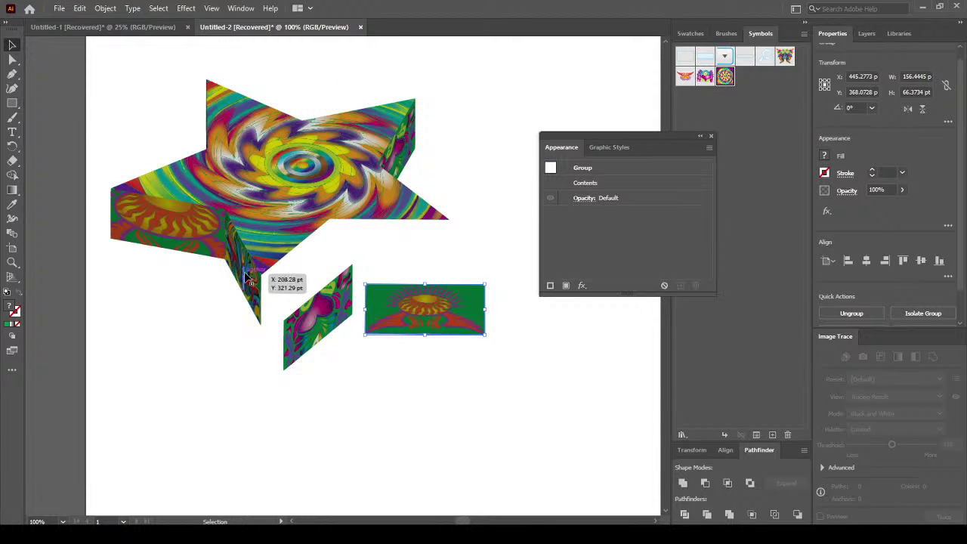
click(255, 277)
drag(256, 296, 238, 330)
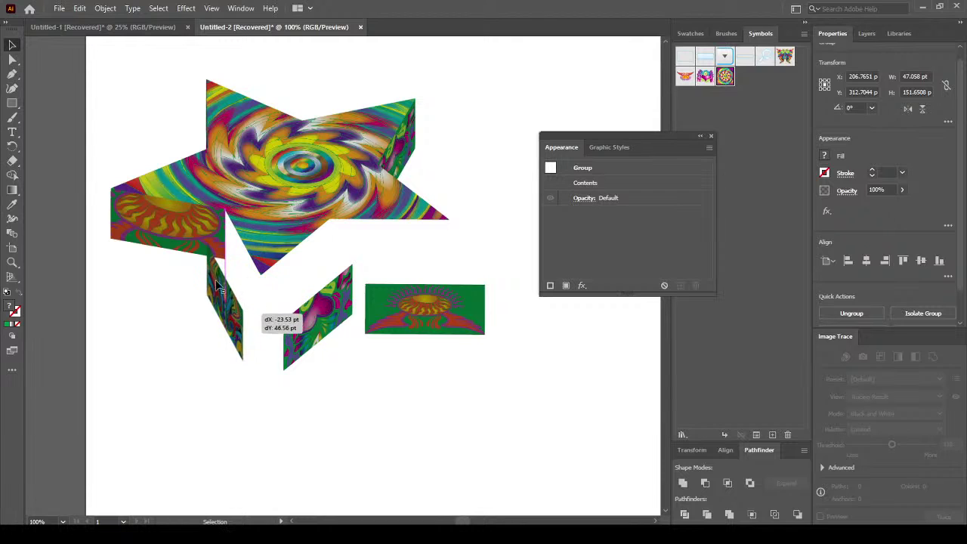
drag(151, 231, 112, 264)
drag(189, 192, 125, 172)
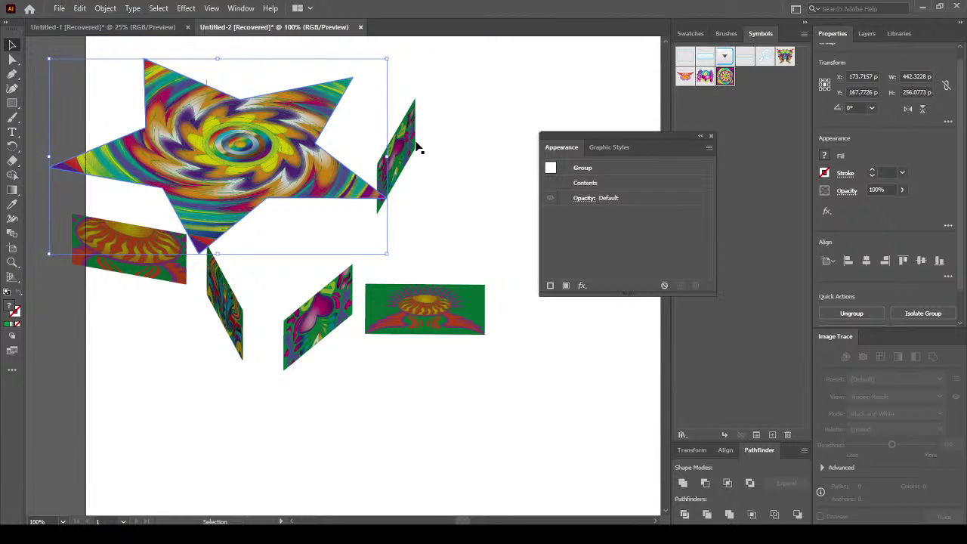
drag(418, 148, 458, 128)
drag(219, 148, 244, 149)
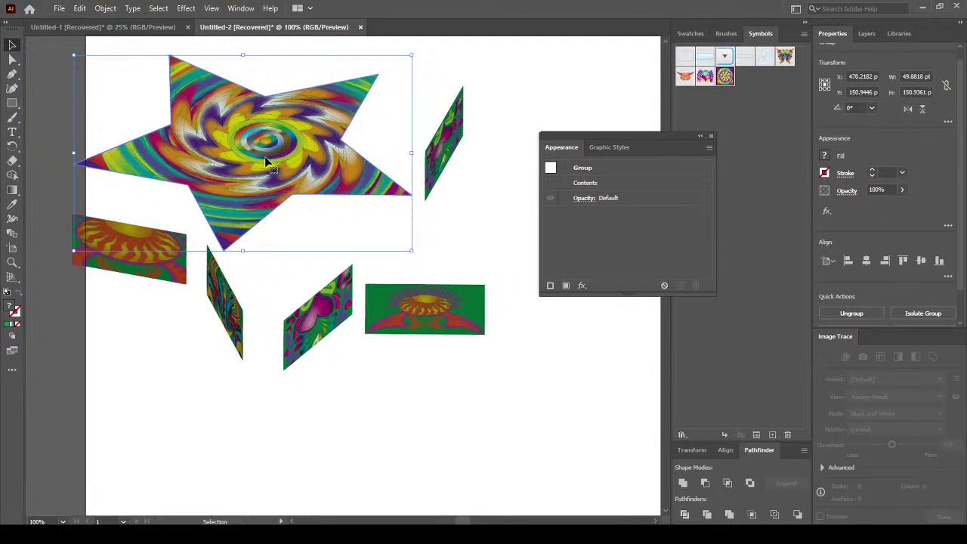
Ungroup the star's top face and separate its patterned artwork from the plain green star shape beneath it.
click(861, 315)
click(412, 234)
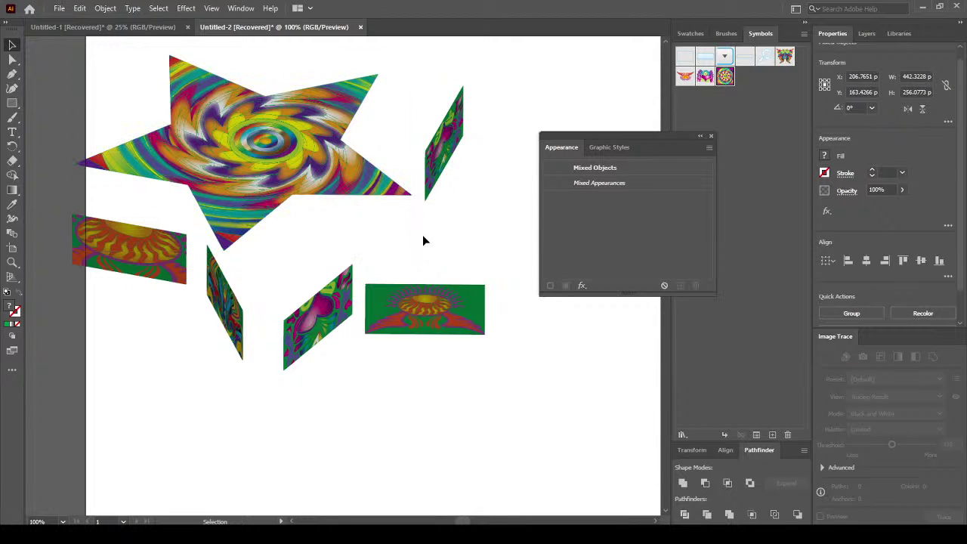
drag(235, 171, 303, 224)
drag(215, 147, 117, 76)
drag(290, 214, 315, 222)
click(209, 95)
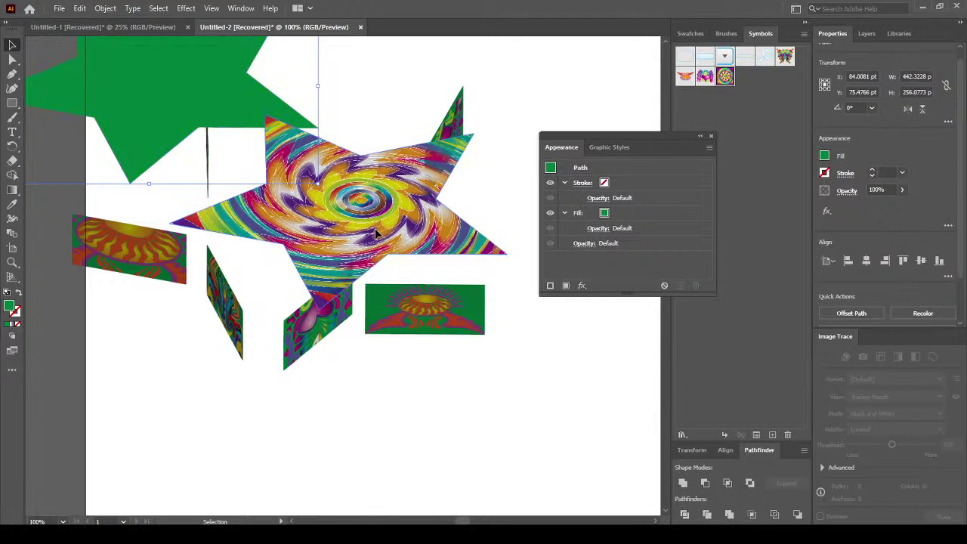
click(377, 233)
scroll(958, 295, down, 2)
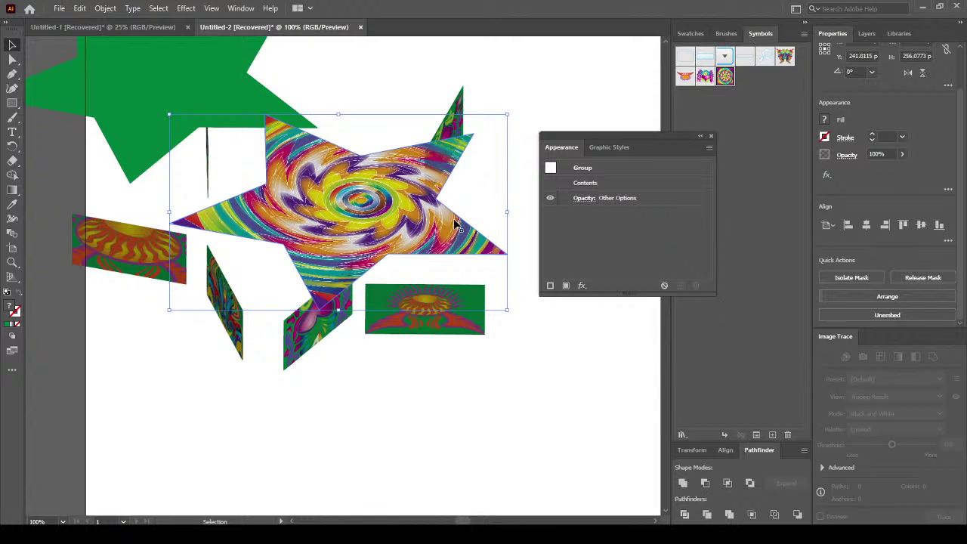
drag(385, 200, 81, 127)
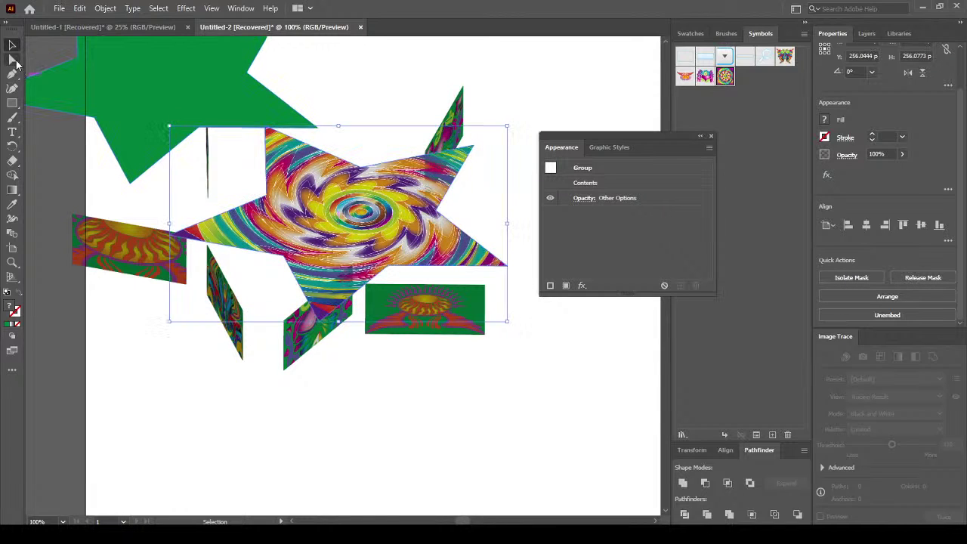
With the Direct Selection tool, select the image inside the patterned star's clipping mask and shift it sideways.
click(14, 60)
click(391, 76)
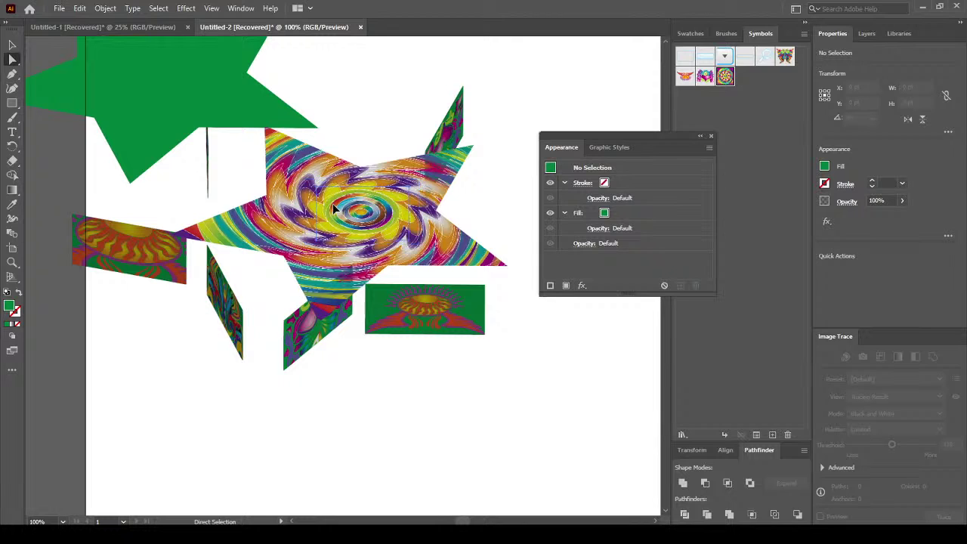
drag(332, 209, 485, 214)
drag(366, 212, 236, 211)
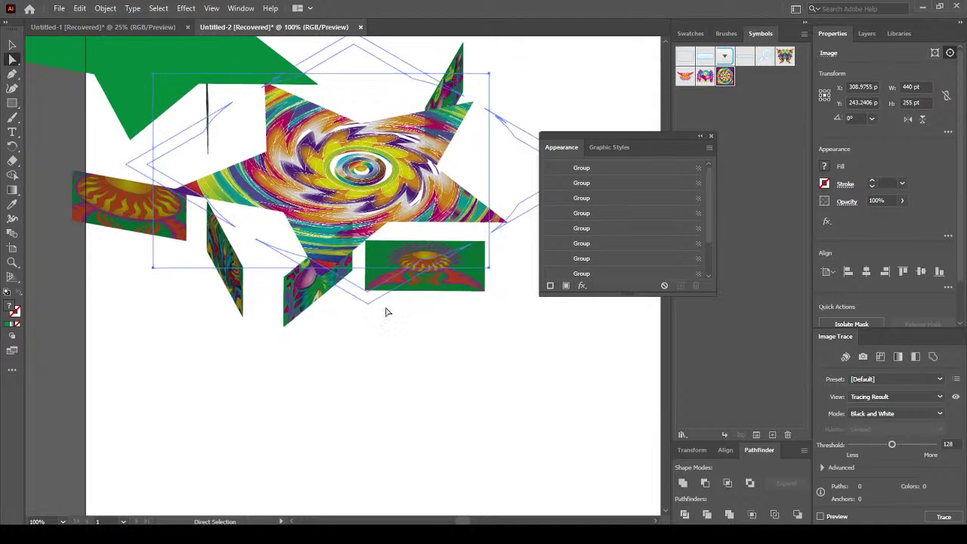
Select all the separated star pieces, including the green star and the side faces, and delete them.
scroll(389, 311, down, 3)
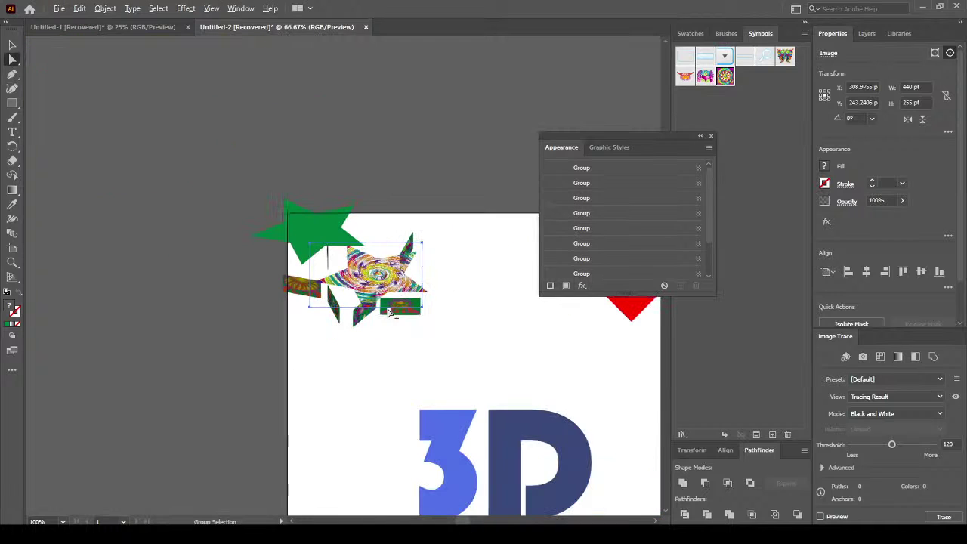
key(v)
click(296, 237)
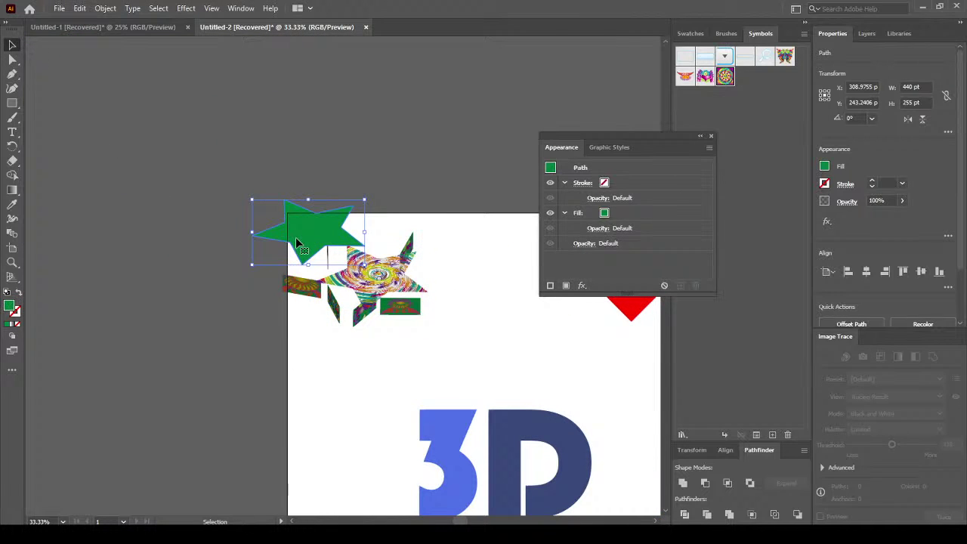
shift+click(394, 270)
key(Delete)
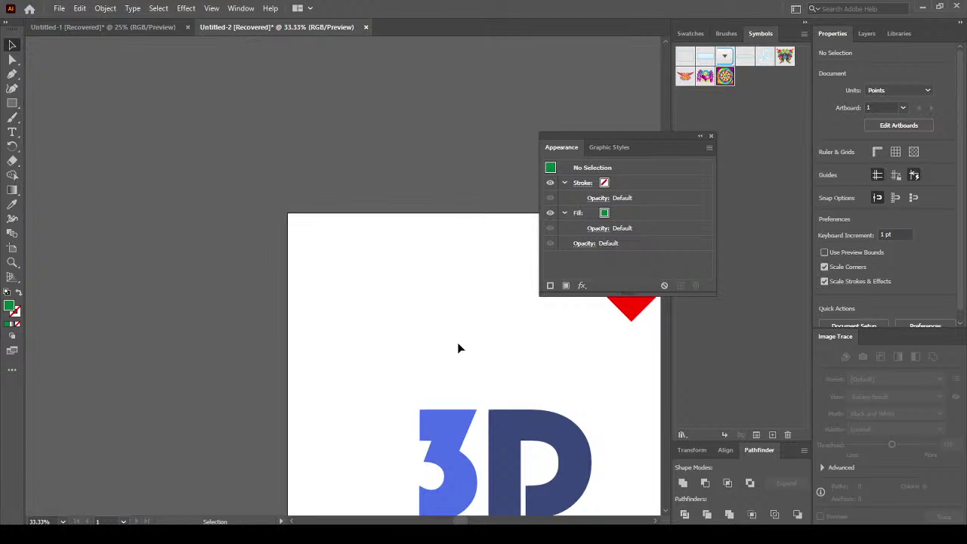
Select the flat red heart and move it left across the artboard into clear space.
drag(477, 270, 278, 265)
scroll(434, 293, up, 2)
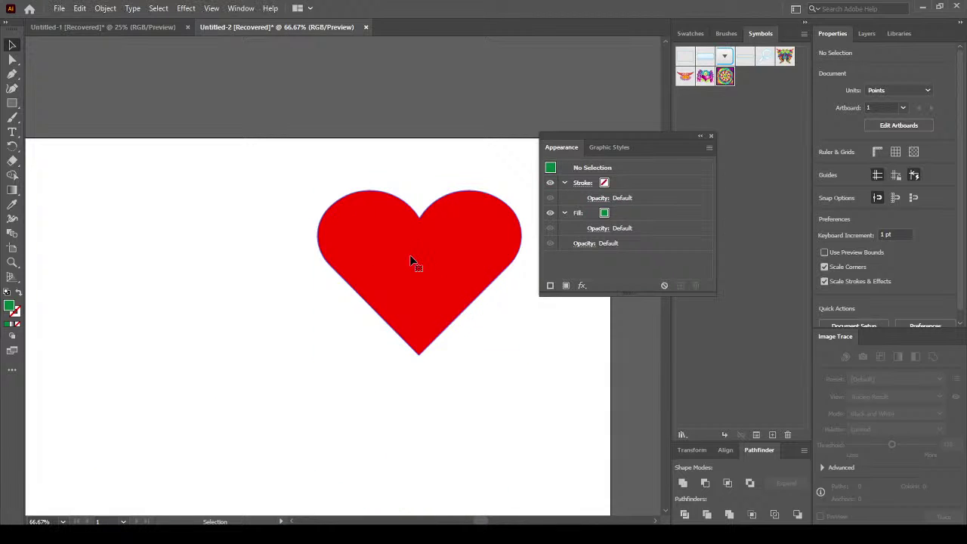
click(410, 258)
drag(434, 266, 219, 279)
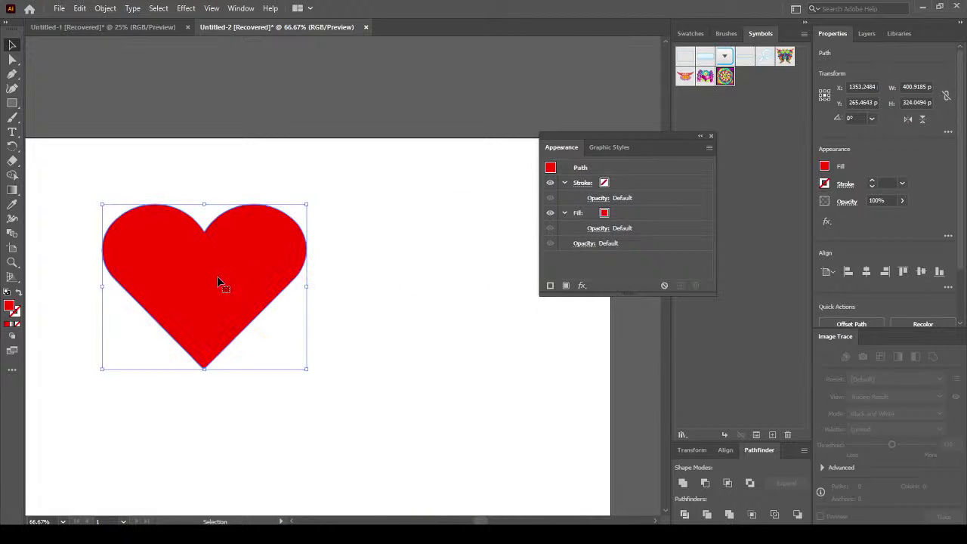
Apply a previewed 3D Extrude & Bevel effect to the heart and rotate it to -33°, -44° and 28°.
click(159, 9)
click(185, 9)
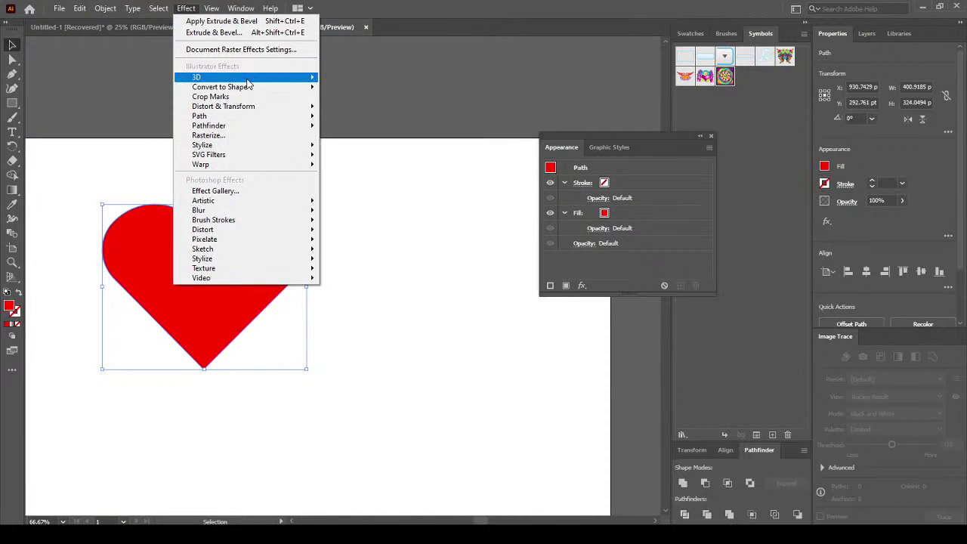
mouse_move(248, 81)
click(395, 78)
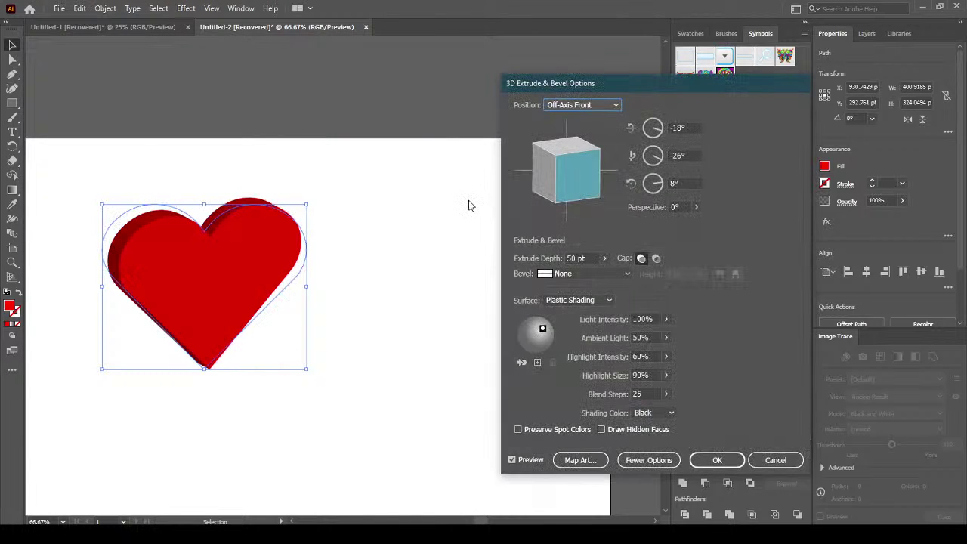
mouse_move(561, 184)
mouse_down()
mouse_move(581, 195)
mouse_move(576, 180)
mouse_up()
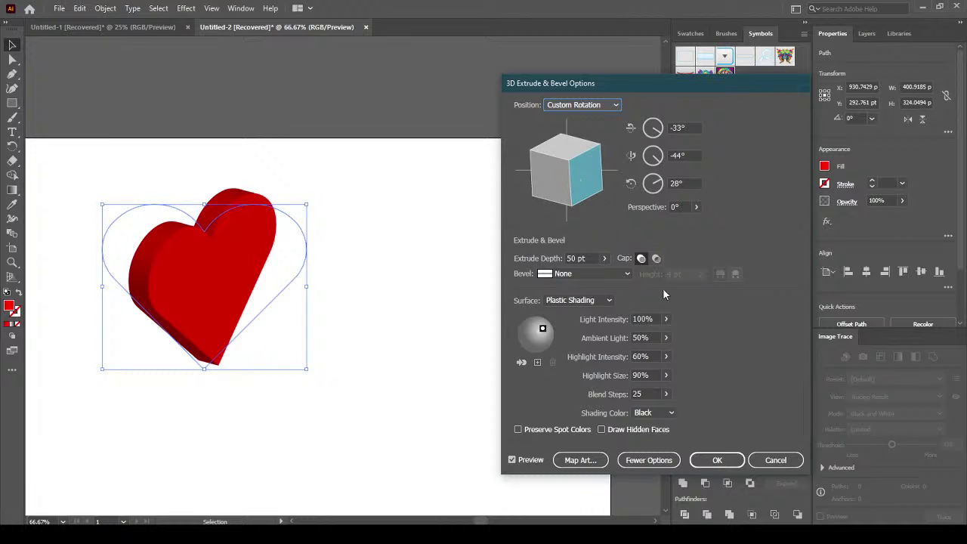
Set the heart's extrude depth to 167 pt, keeping Plastic Shading as the surface.
click(604, 258)
click(568, 274)
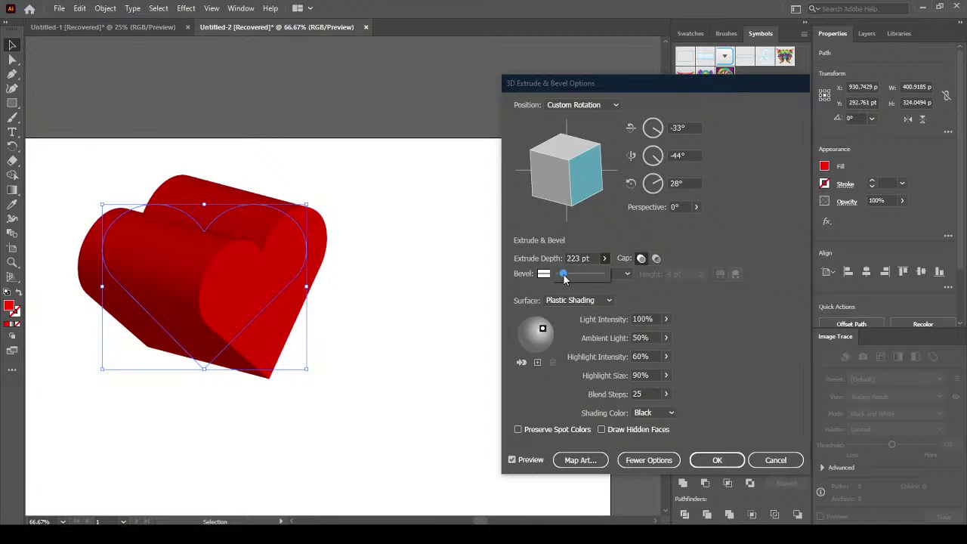
drag(564, 279, 562, 279)
click(655, 300)
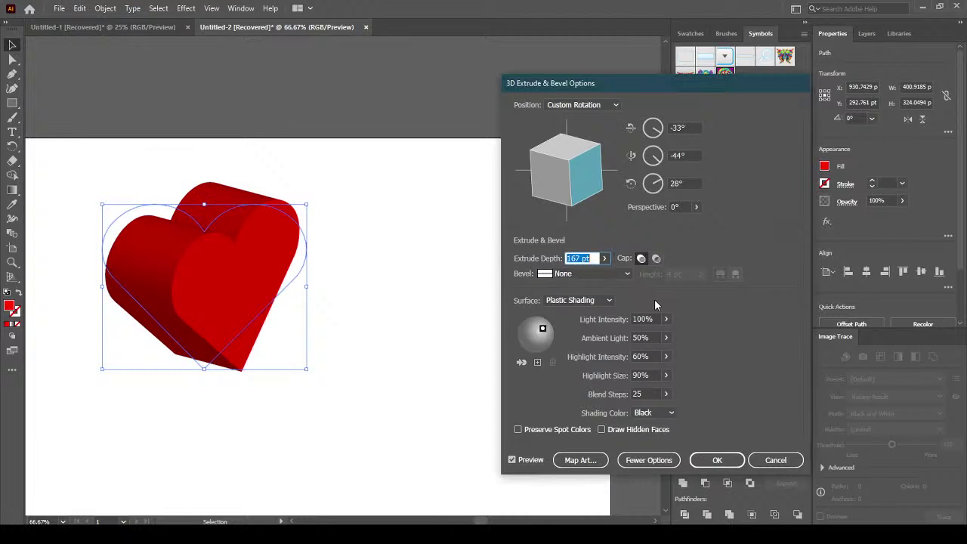
click(587, 301)
click(587, 301)
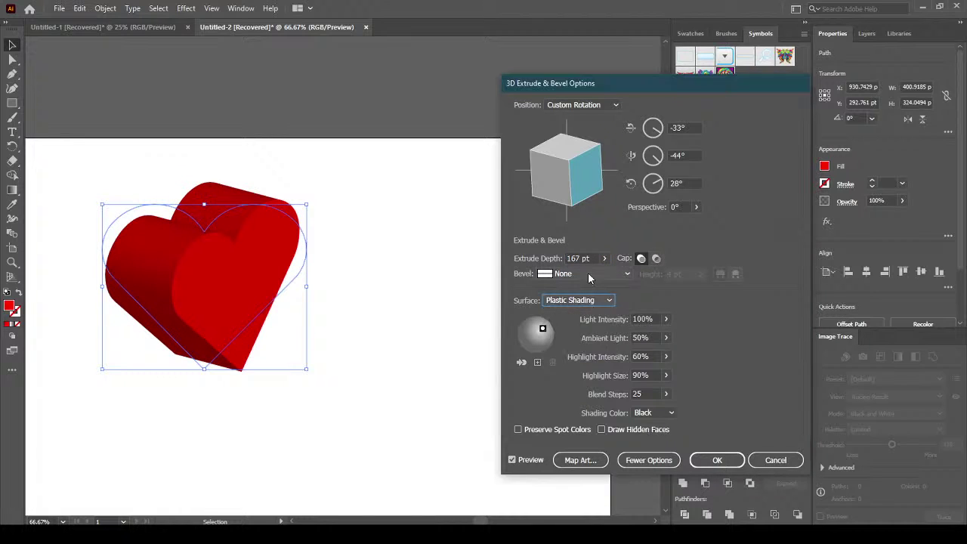
Give the heart's extrusion a Rounded bevel with a height of 26 pt and the bevel extent set inward.
click(588, 274)
click(602, 407)
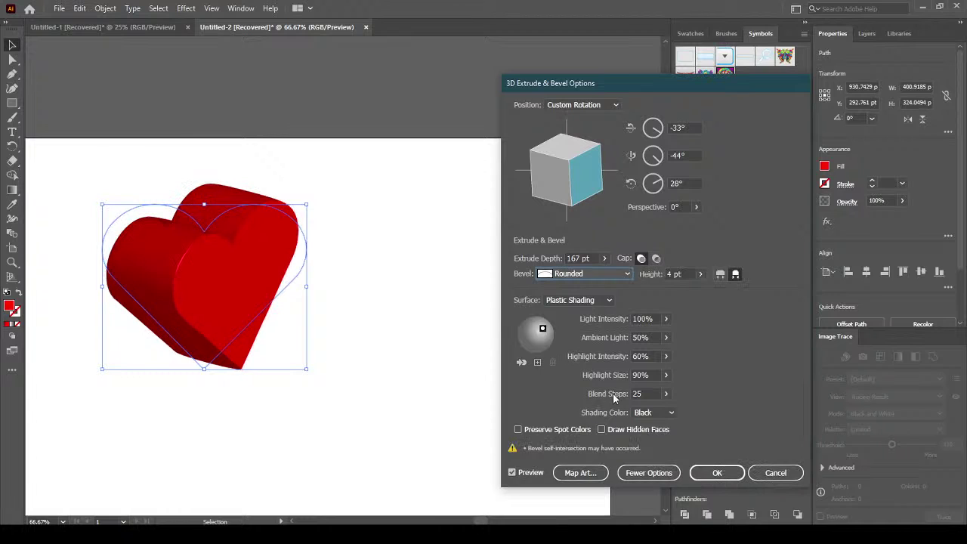
click(700, 276)
drag(657, 293, 665, 293)
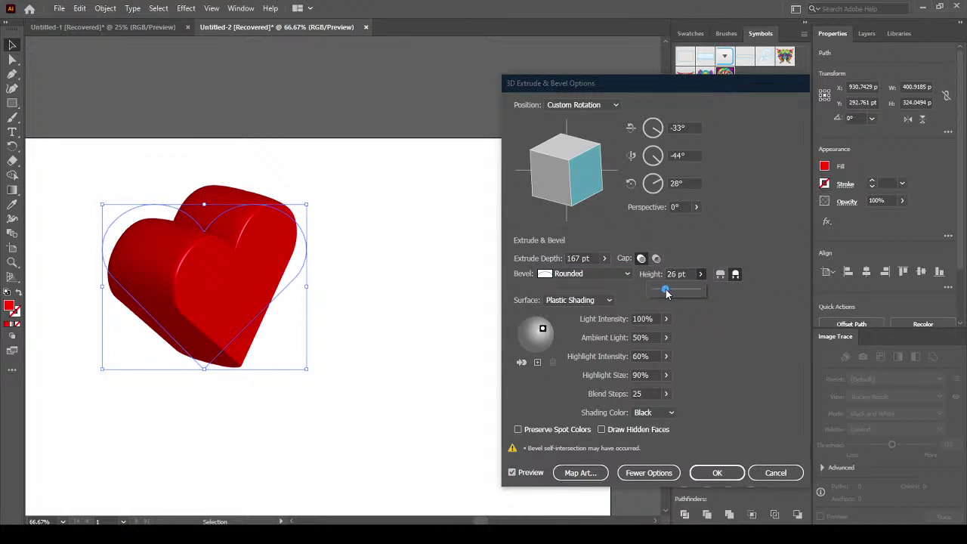
click(721, 274)
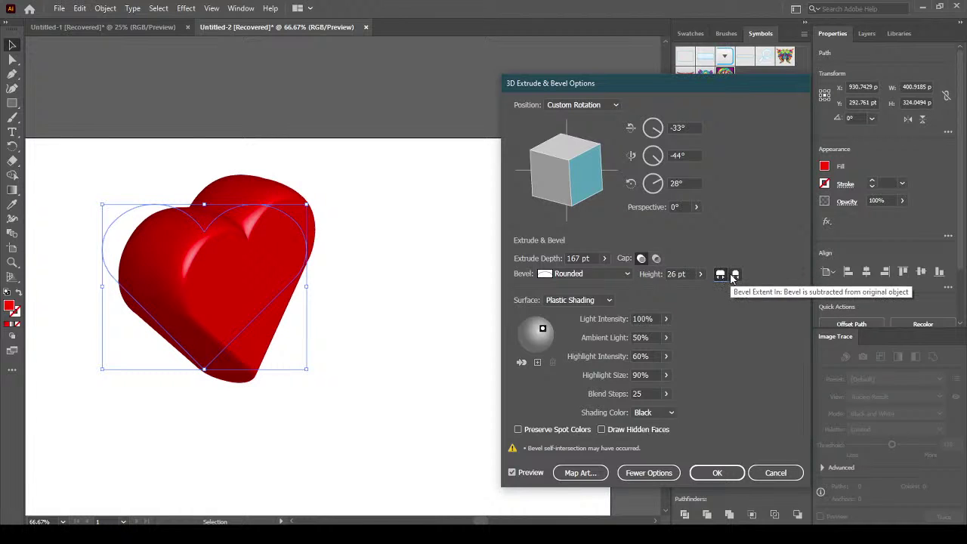
click(735, 275)
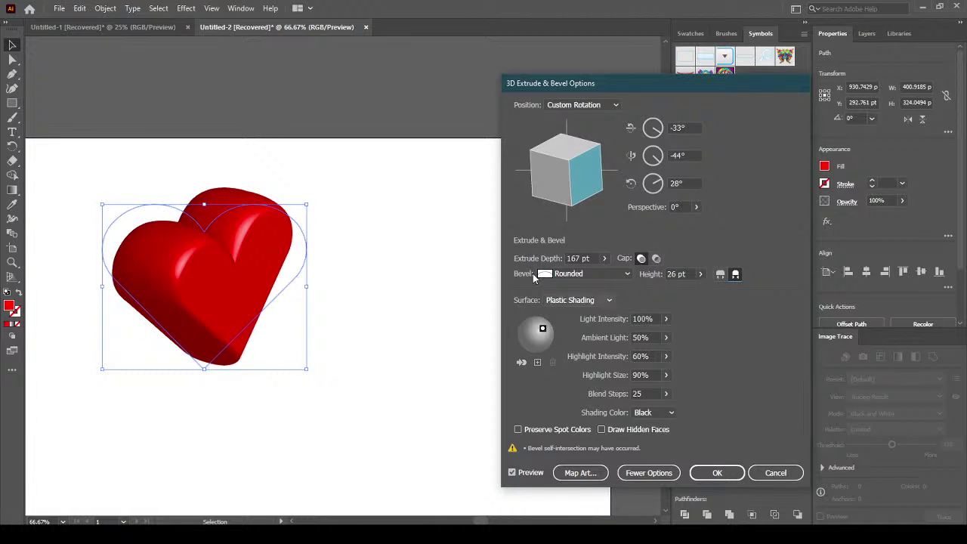
Rotate the extruded heart to about 16°, -1° and -1°, and set its perspective to 80°.
mouse_move(582, 182)
mouse_down()
mouse_move(565, 171)
mouse_move(576, 163)
mouse_move(612, 197)
mouse_move(609, 220)
mouse_up()
drag(575, 151, 553, 155)
drag(613, 207, 620, 213)
drag(574, 155, 569, 158)
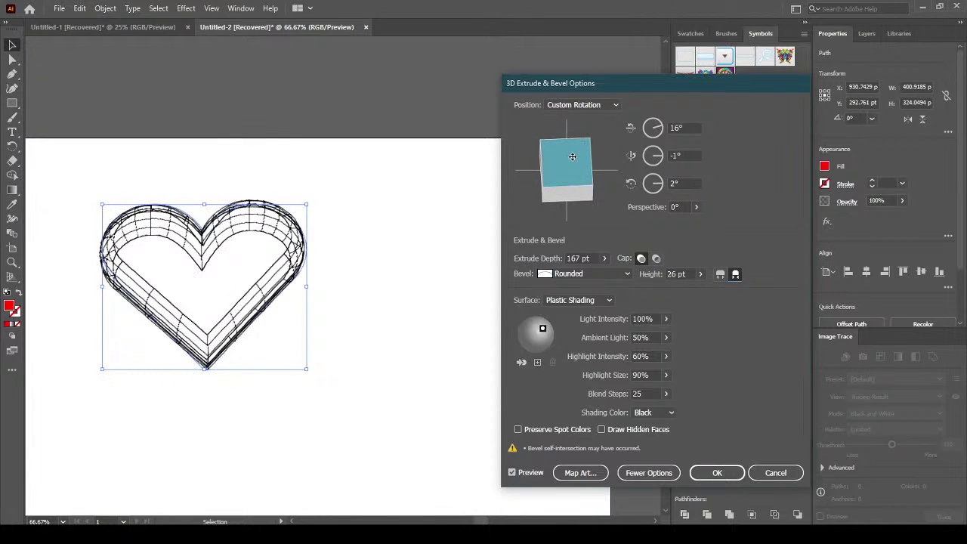
drag(615, 210, 682, 225)
click(697, 207)
click(665, 224)
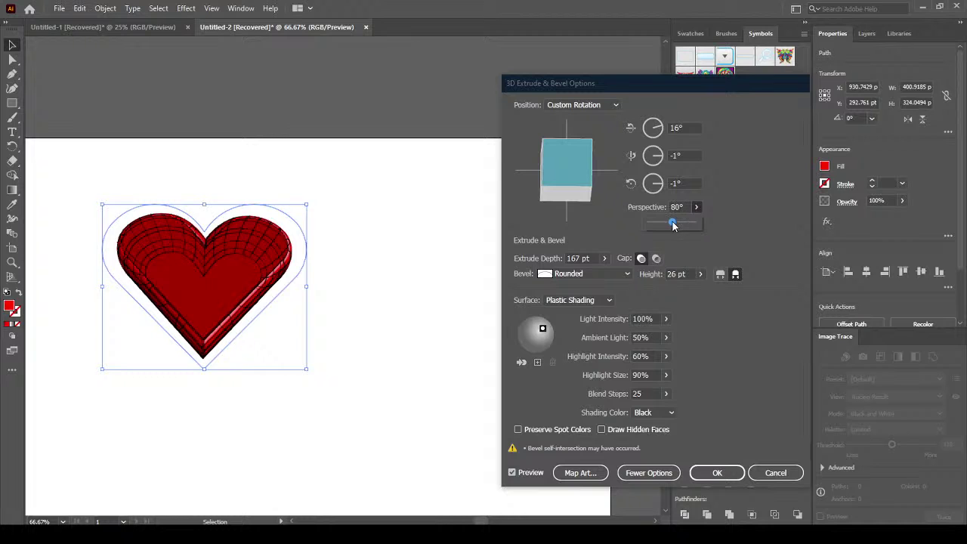
Tilt the heart to about 33°, -1° and 1°, set the perspective to 103°, and apply the Extrude & Bevel effect.
drag(585, 192, 560, 181)
click(697, 207)
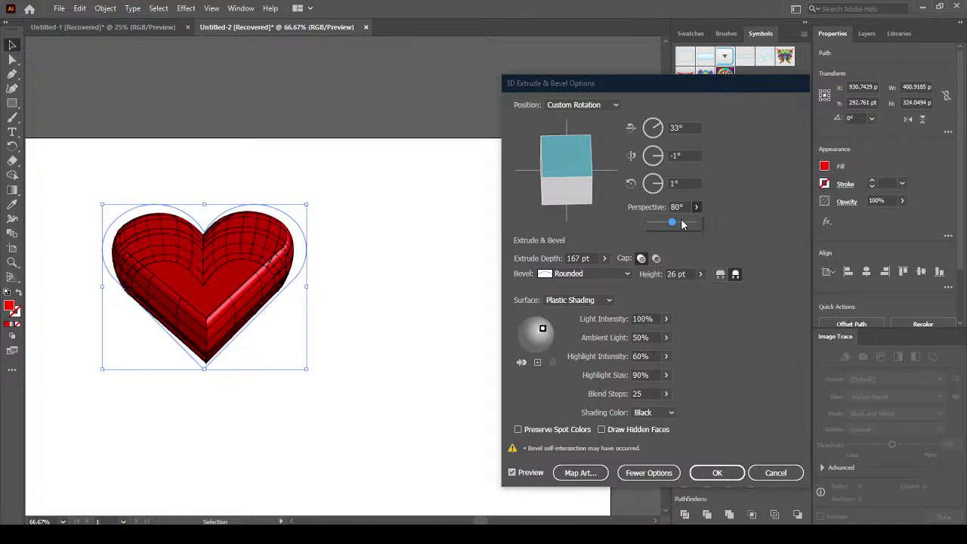
mouse_move(682, 224)
mouse_down()
mouse_move(691, 224)
mouse_move(679, 226)
mouse_up()
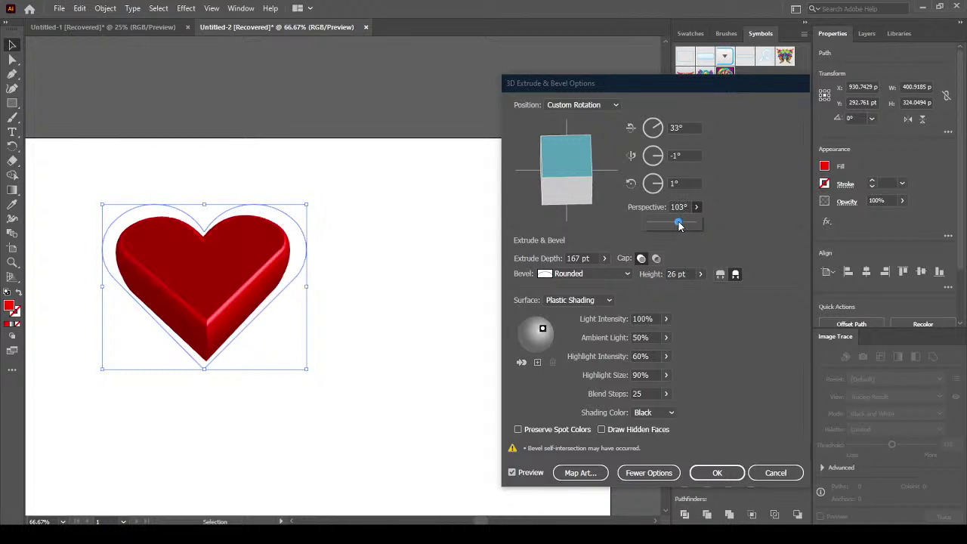
click(718, 473)
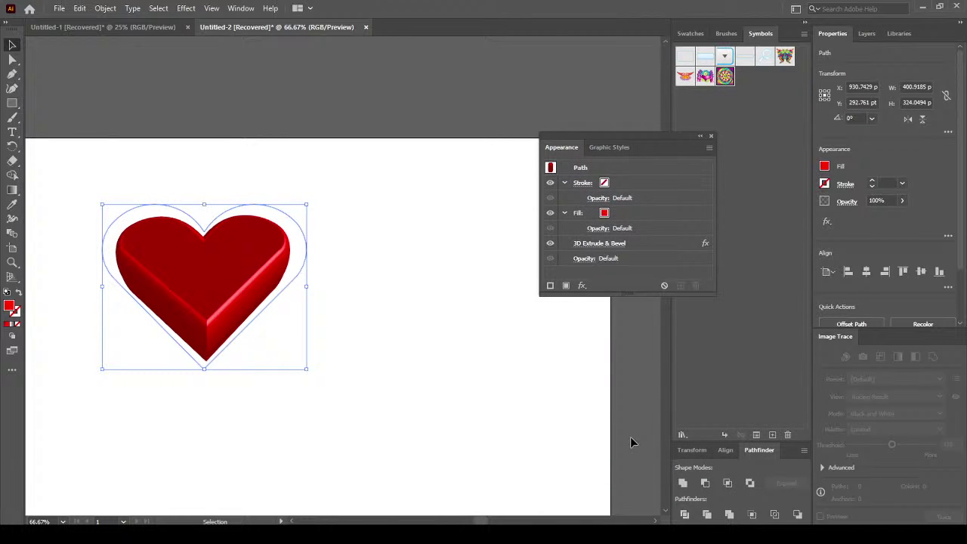
click(403, 293)
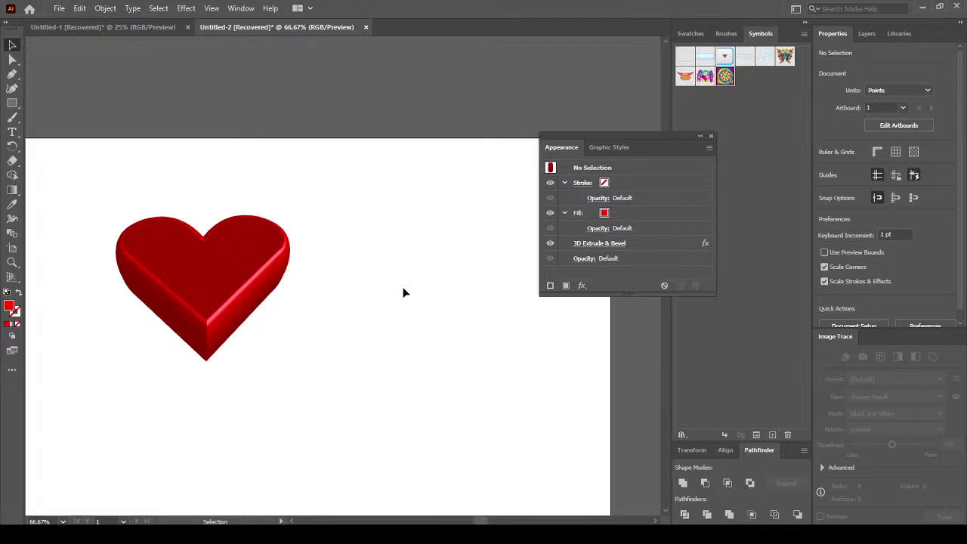
Delete the red 3D heart from the artboard.
scroll(241, 260, down, 3)
click(237, 266)
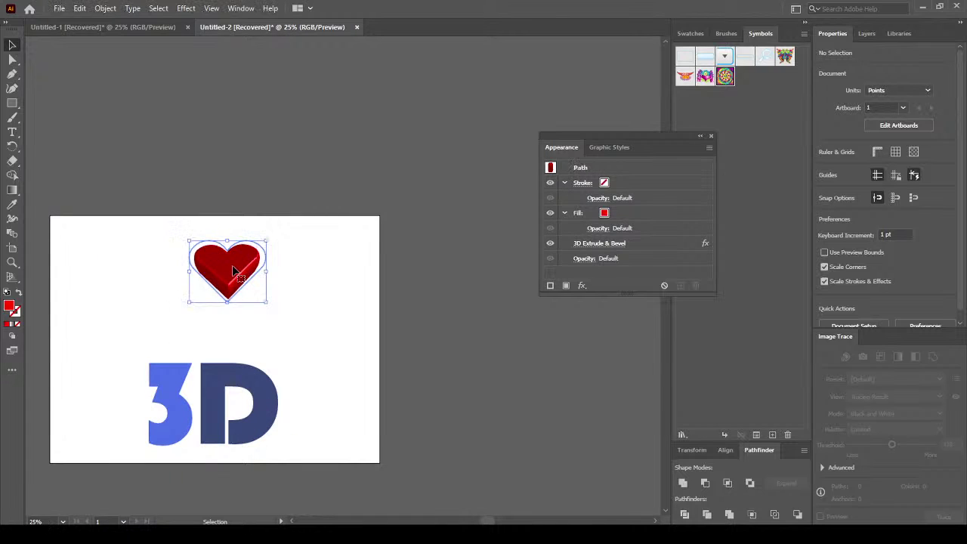
key(Delete)
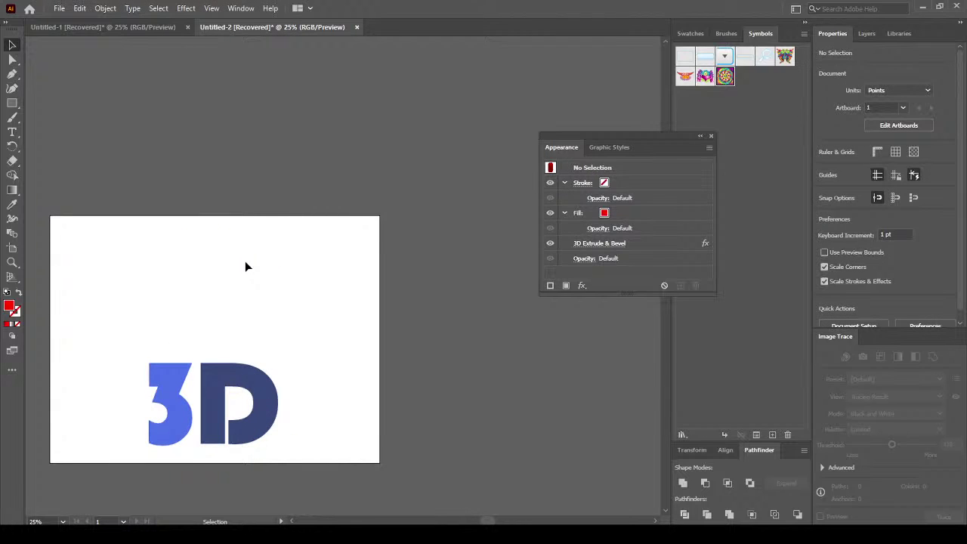
Move the blue 3D lettering group up to the middle of the artboard.
double_click(217, 403)
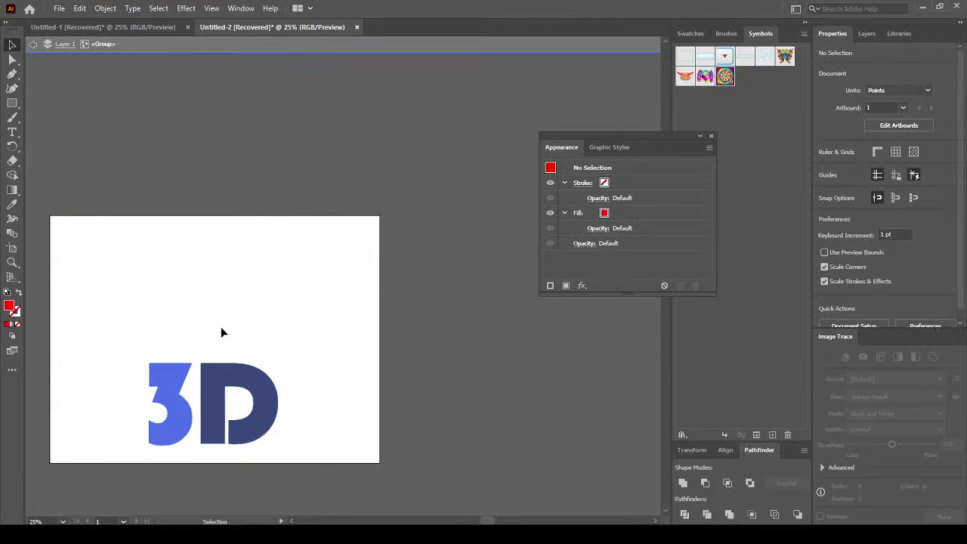
click(33, 46)
click(34, 46)
drag(172, 391, 170, 331)
scroll(90, 343, up, 2)
scroll(295, 355, down, 1)
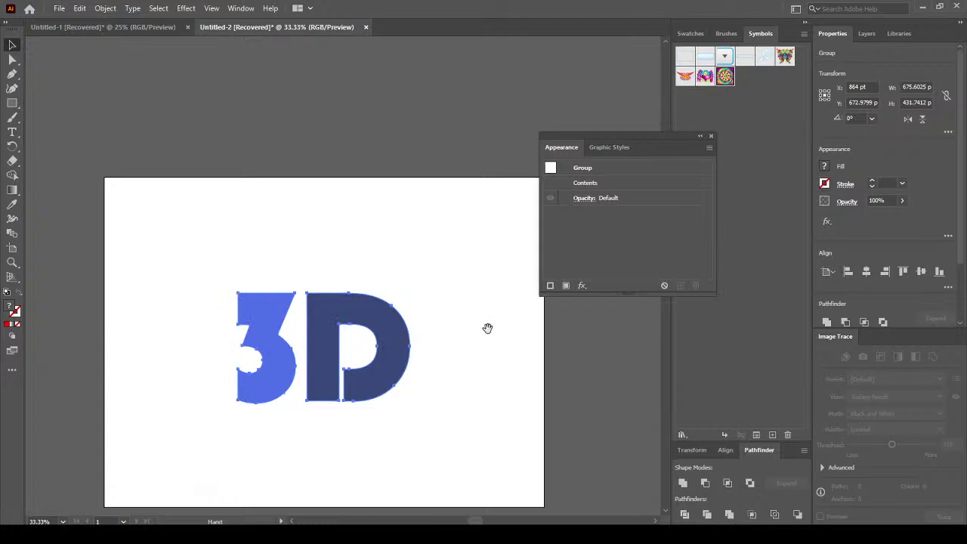
drag(486, 328, 445, 262)
Start a 3D Extrude & Bevel effect on the lettering with a 189 pt depth and rotation of about 10°, -32° and 2°.
click(186, 8)
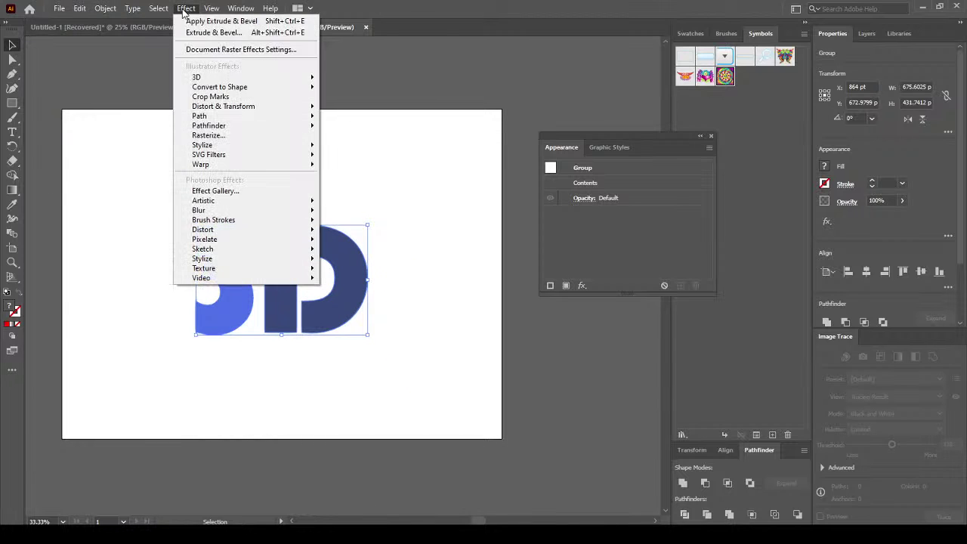
mouse_move(249, 80)
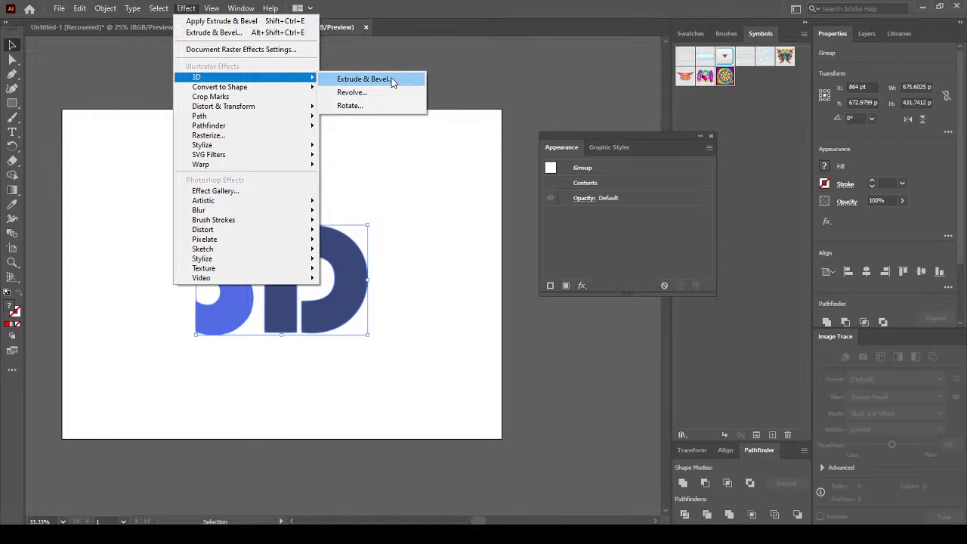
click(364, 79)
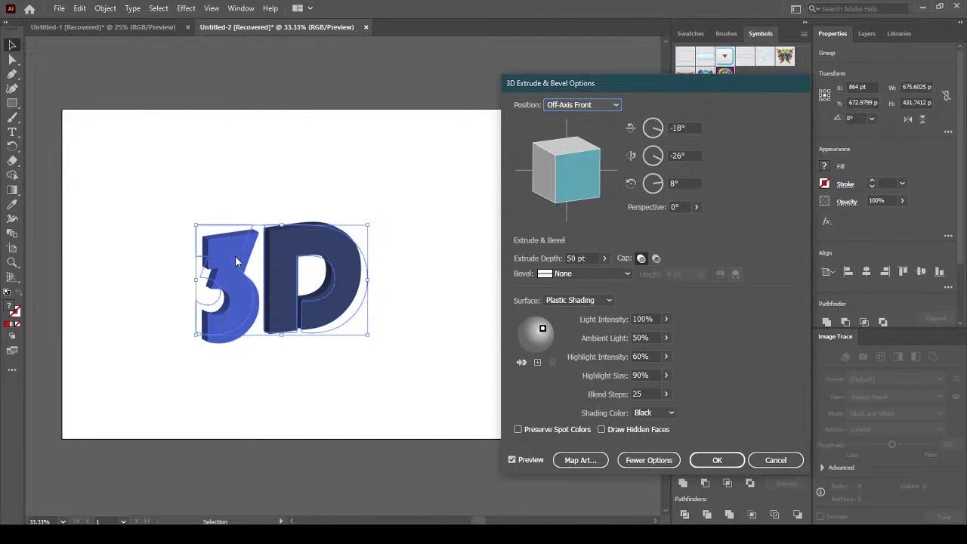
mouse_move(578, 173)
mouse_down()
mouse_move(573, 162)
mouse_move(581, 177)
mouse_up()
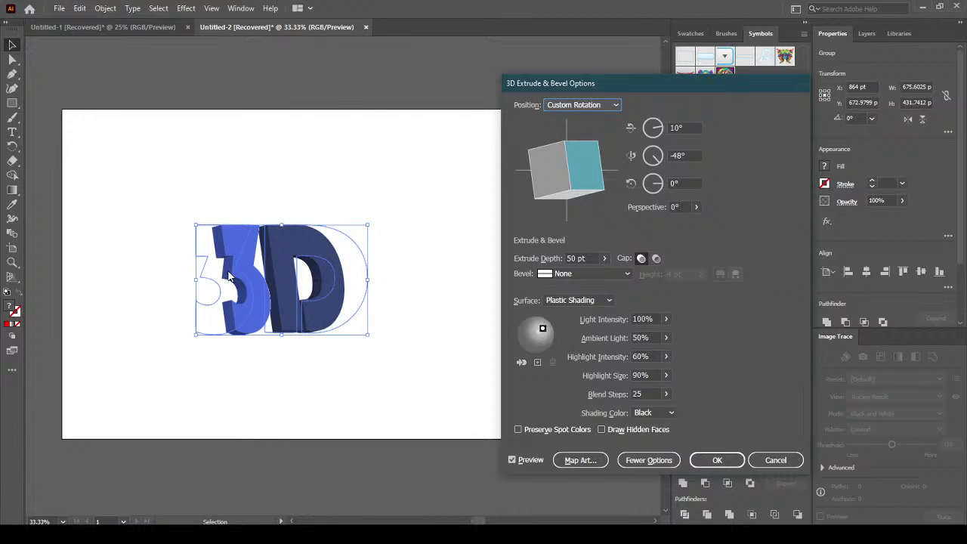
click(605, 259)
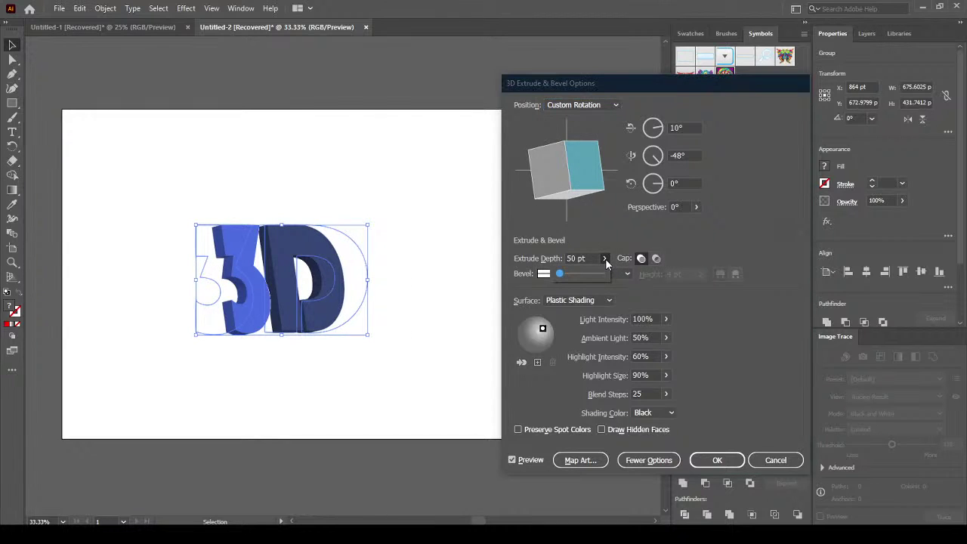
drag(563, 278, 567, 278)
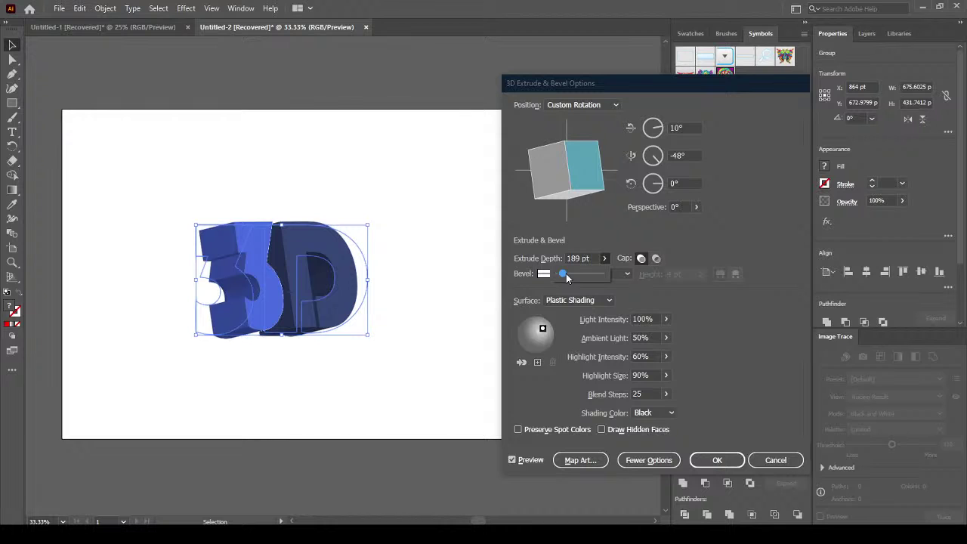
mouse_move(572, 170)
mouse_down()
mouse_move(553, 167)
mouse_move(563, 164)
mouse_up()
Give the lettering a Rounded bevel about 21 pt high, apply the effect, and deselect the group.
click(608, 275)
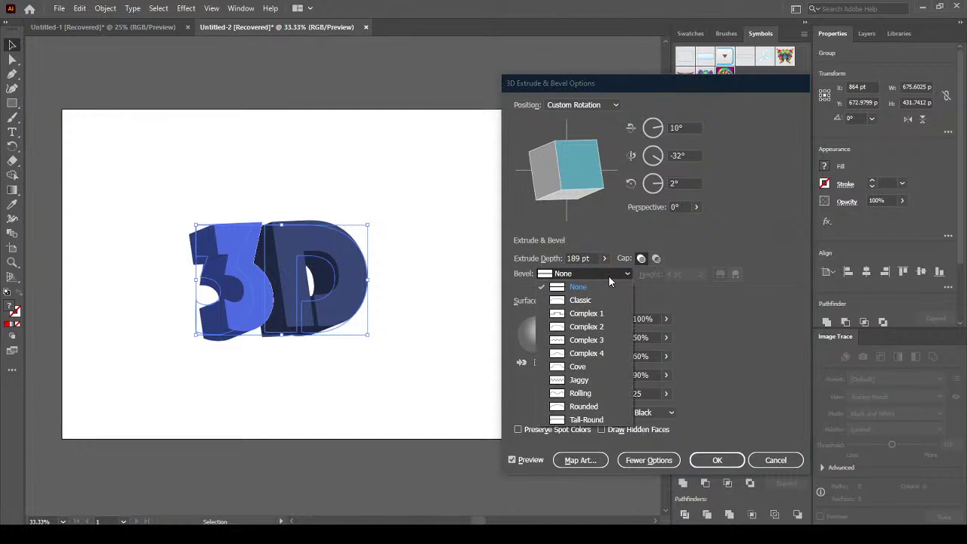
click(598, 408)
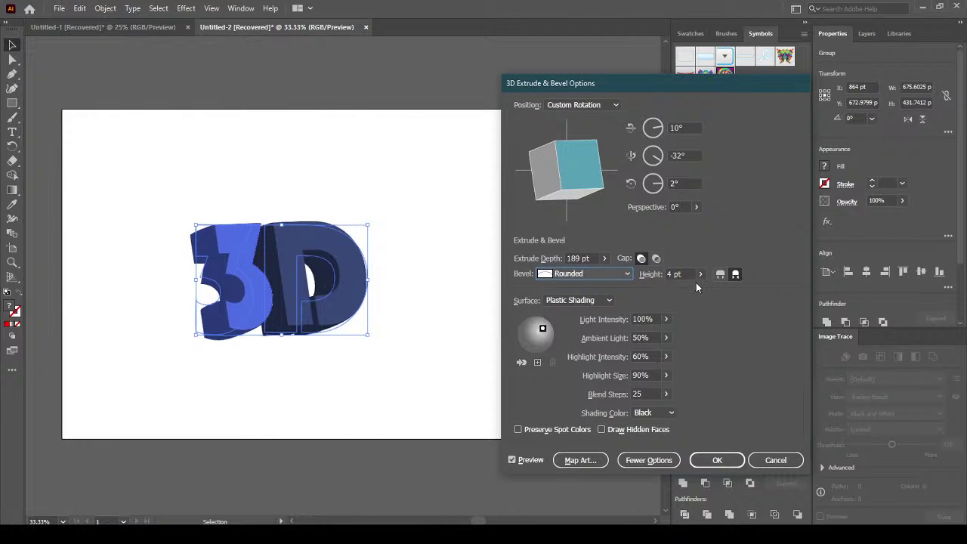
click(700, 275)
drag(657, 296, 665, 294)
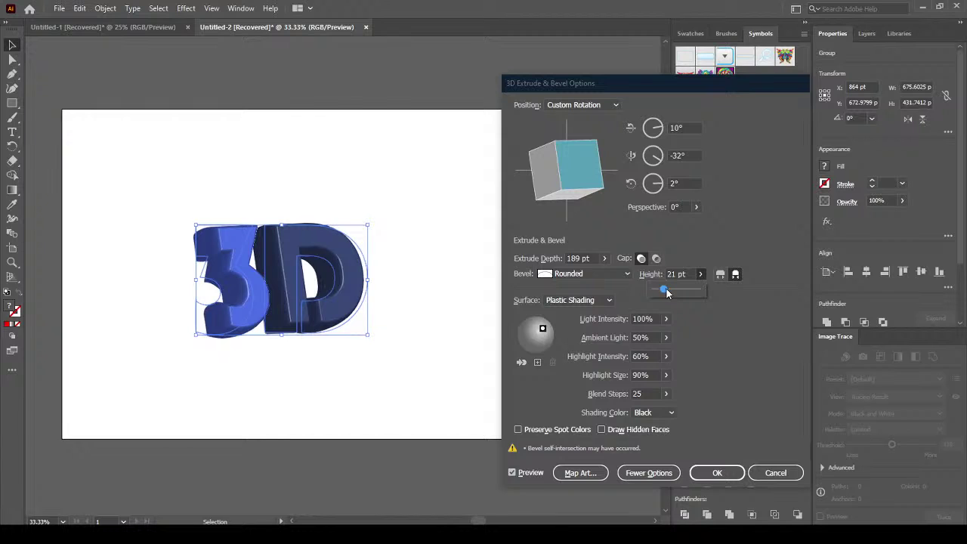
drag(673, 292, 674, 292)
click(717, 472)
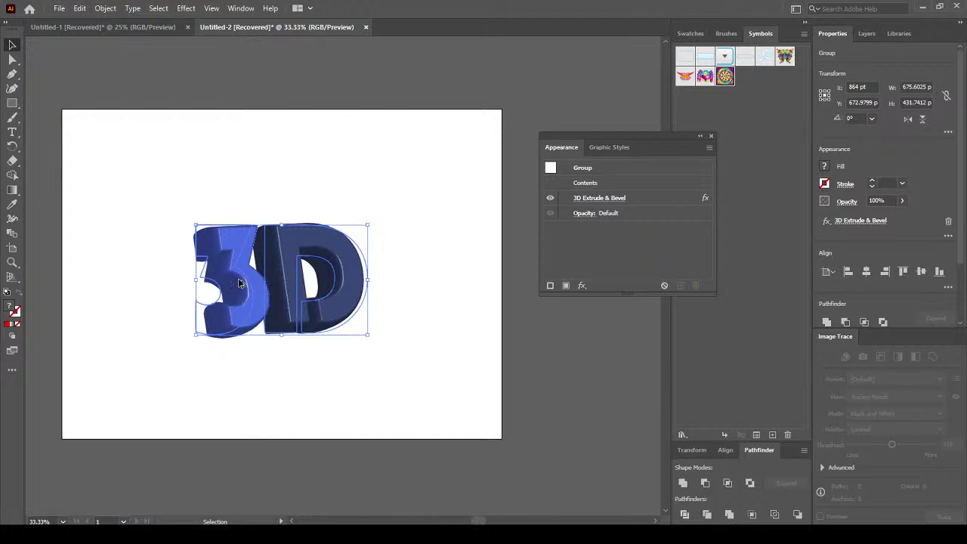
scroll(240, 283, up, 1)
click(485, 428)
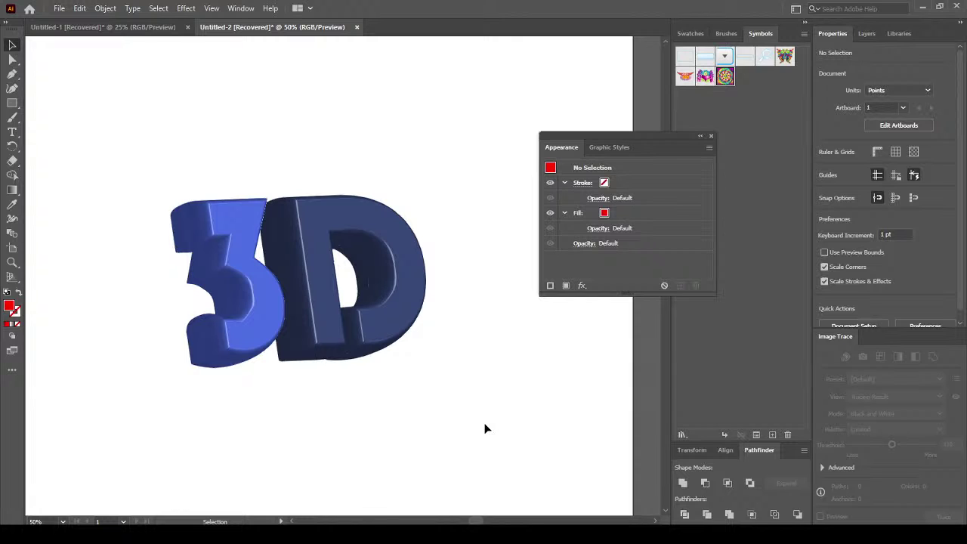
Delete the extruded 3D lettering from the artboard.
scroll(331, 395, down, 1)
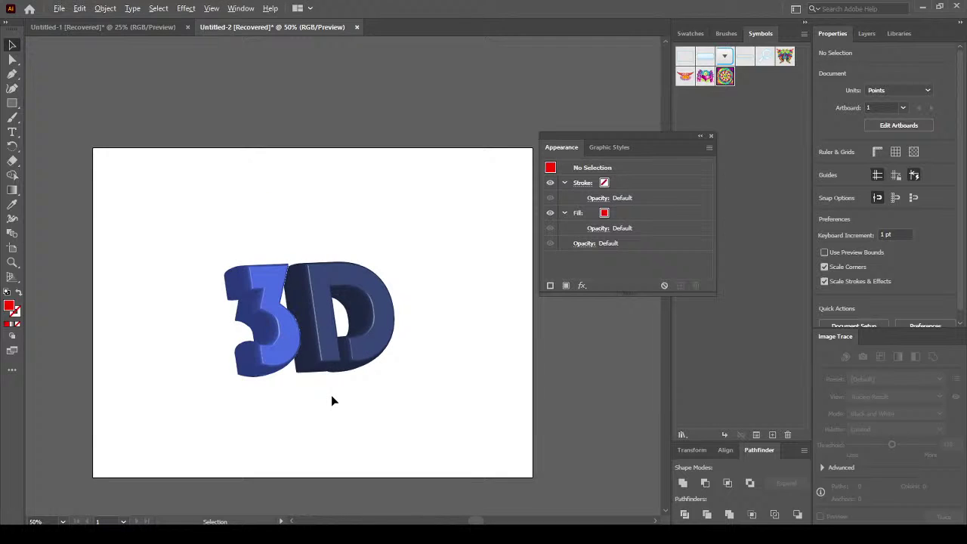
click(301, 340)
click(352, 328)
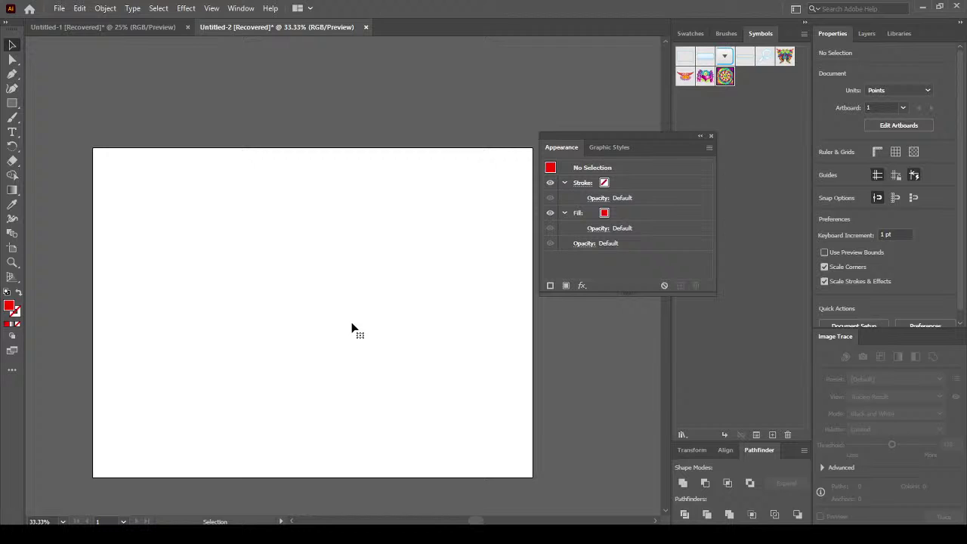
click(158, 9)
mouse_move(137, 9)
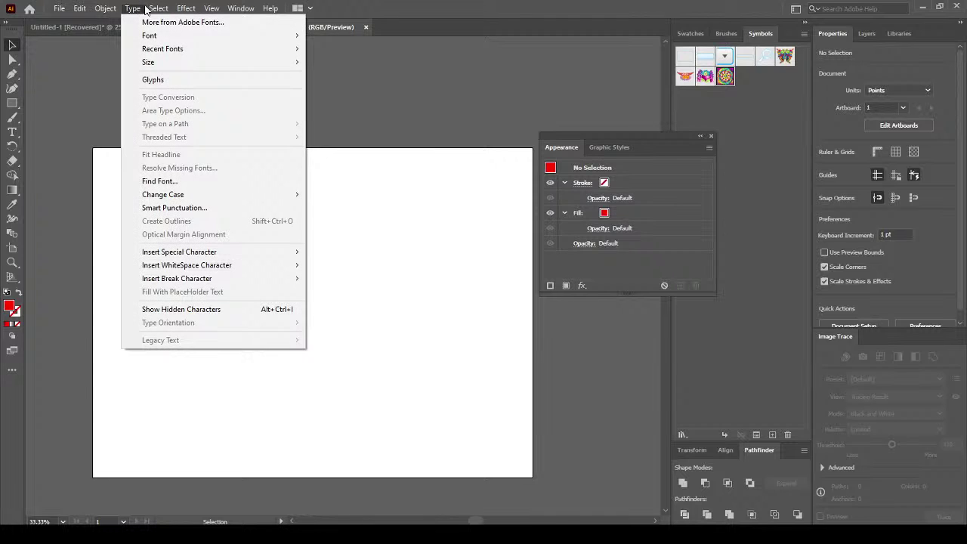
mouse_move(186, 8)
mouse_move(248, 79)
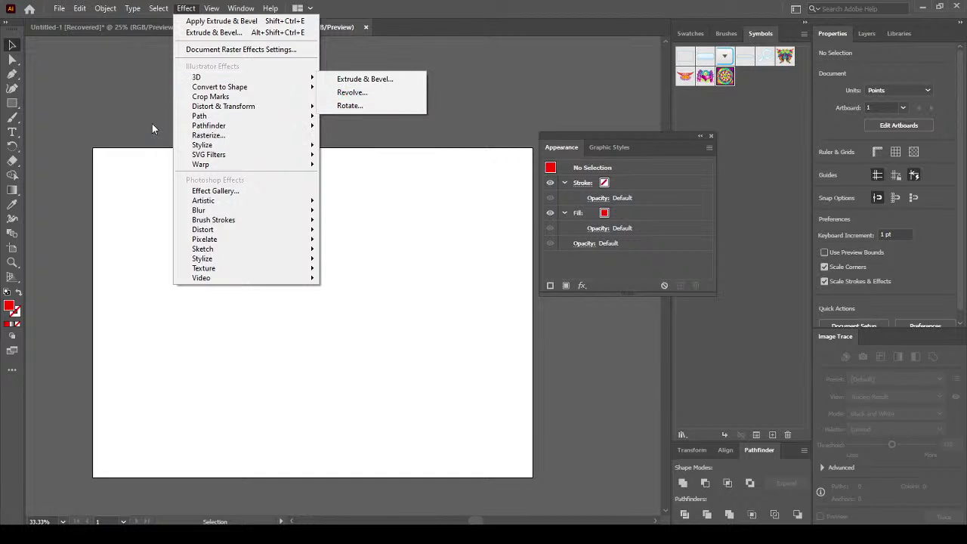
click(142, 101)
Draw a red circle about 662 pt in diameter in the upper-left part of the artboard.
click(11, 103)
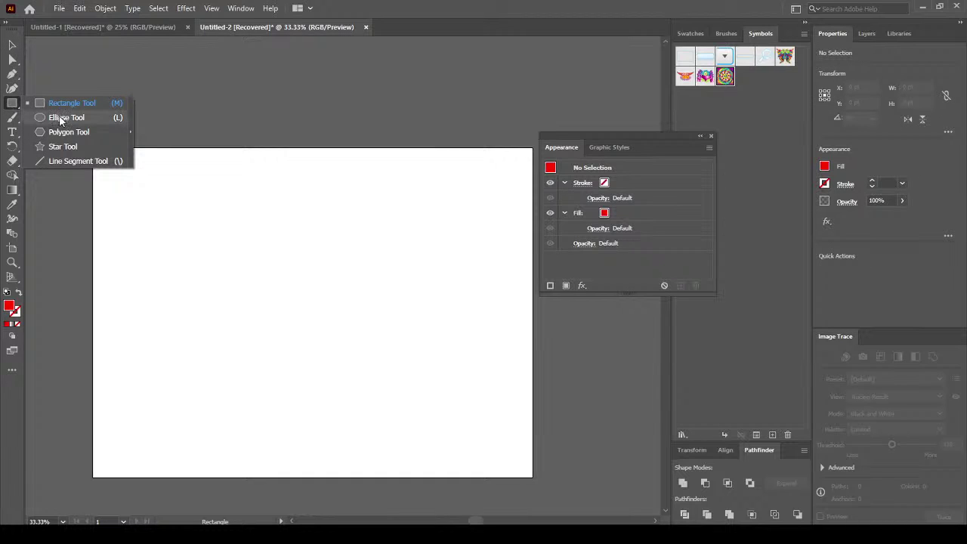
click(66, 117)
drag(172, 182, 341, 350)
click(12, 46)
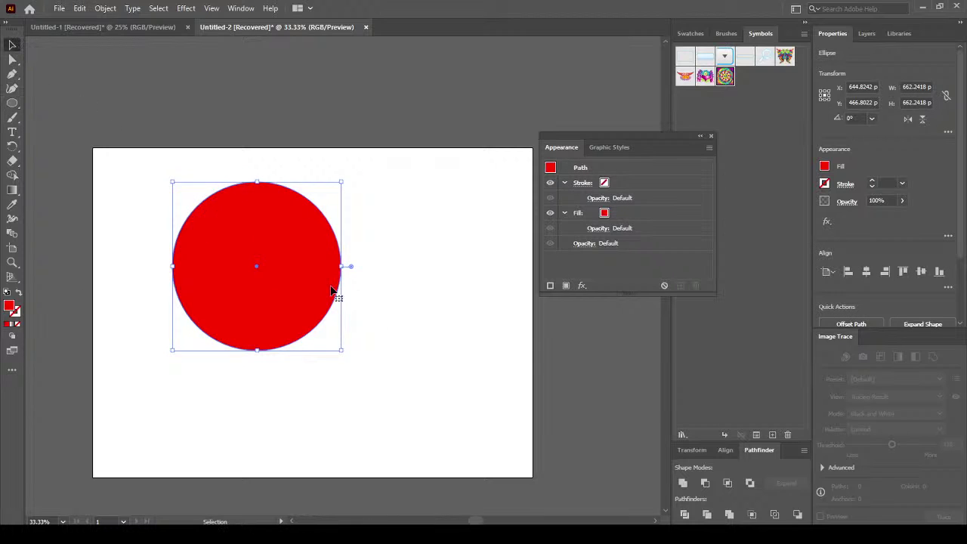
Move the red circle off the artboard to its left side and deselect it.
drag(317, 285, 441, 220)
scroll(363, 219, up, 1)
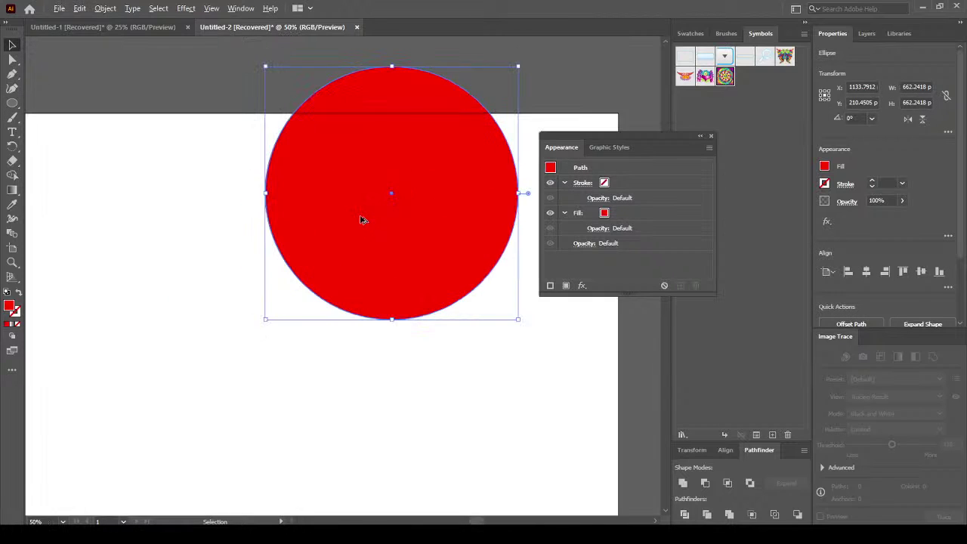
scroll(363, 219, down, 2)
drag(382, 234, 93, 253)
key(space)
drag(264, 270, 334, 270)
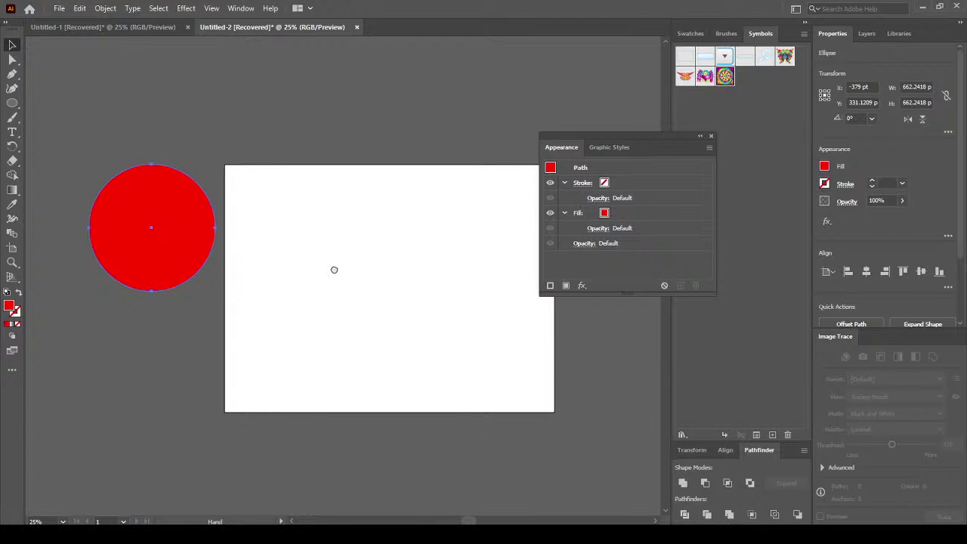
click(194, 327)
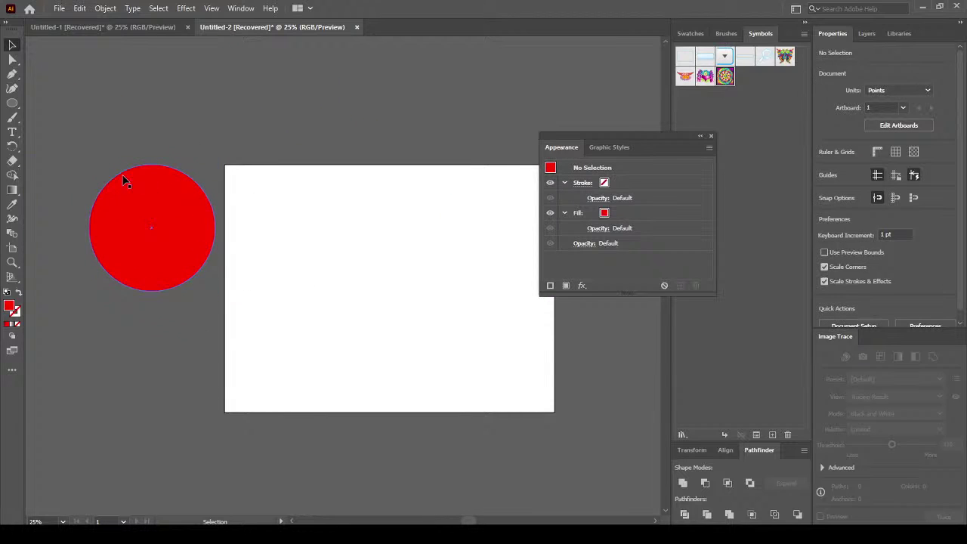
Draw a second red circle about 861 pt in diameter and position it just left of the artboard's center.
click(161, 249)
click(27, 109)
key(l)
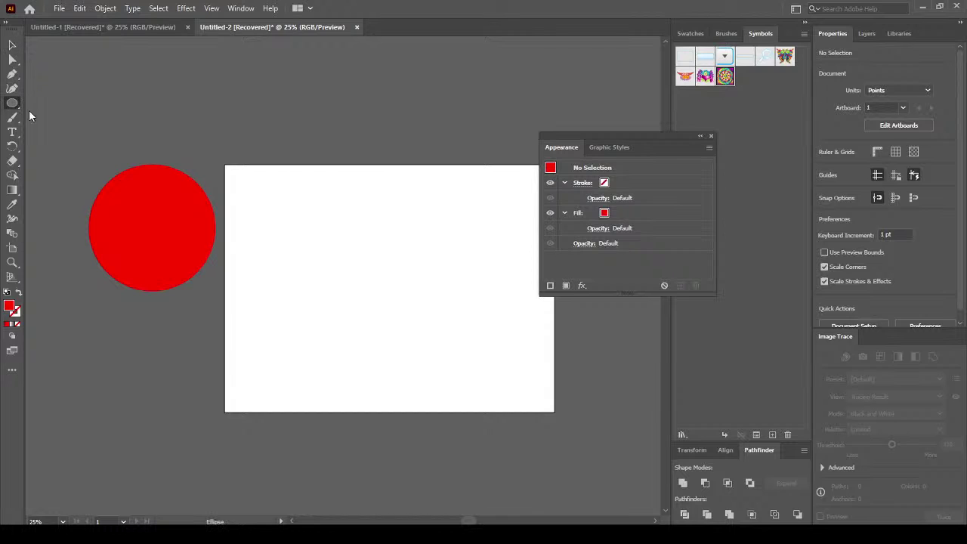
drag(322, 209, 486, 352)
key(v)
drag(436, 318, 404, 308)
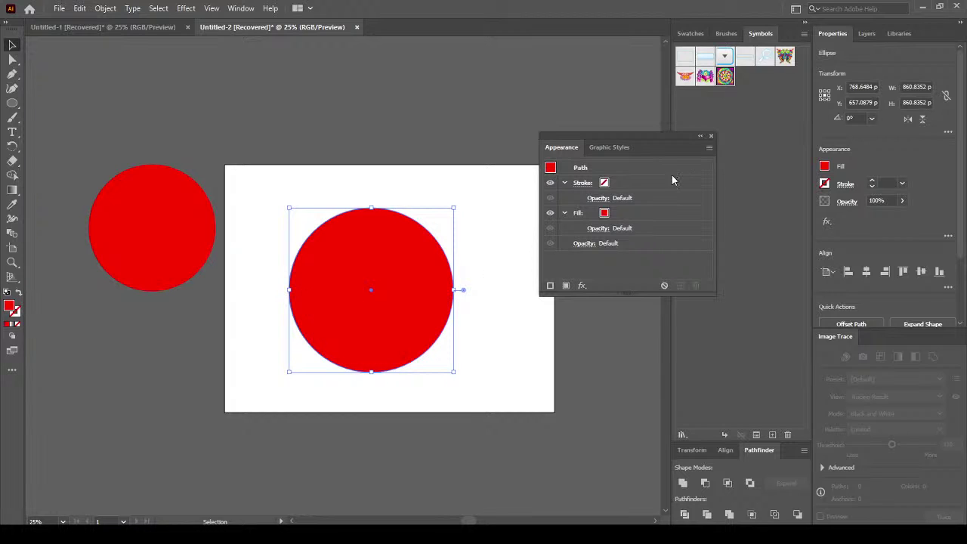
Remove the large circle's fill and give it a black 5 pt stroke.
click(690, 34)
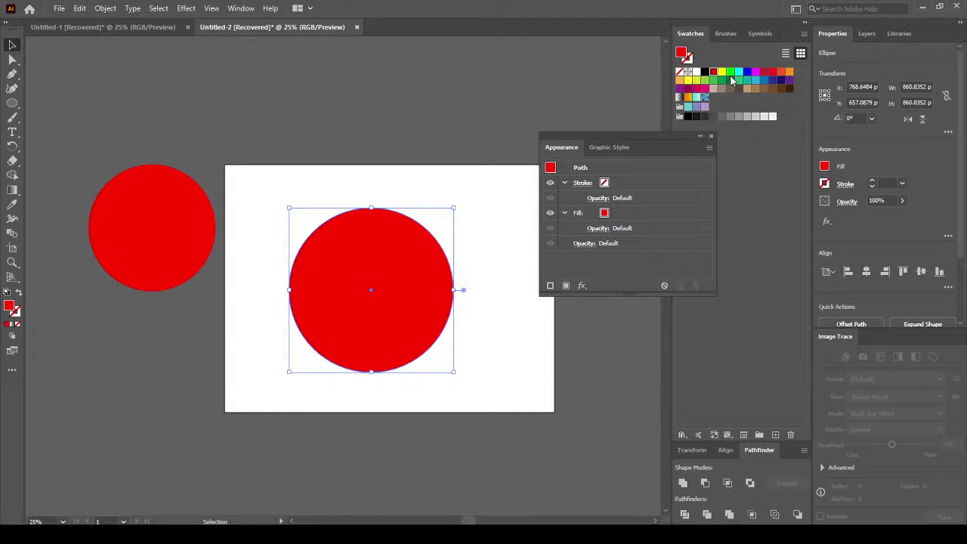
click(680, 73)
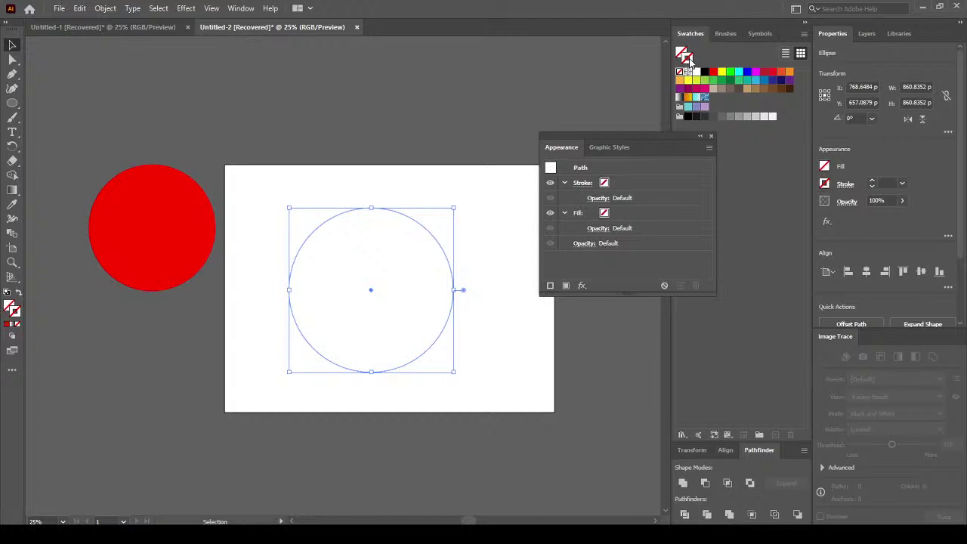
click(483, 298)
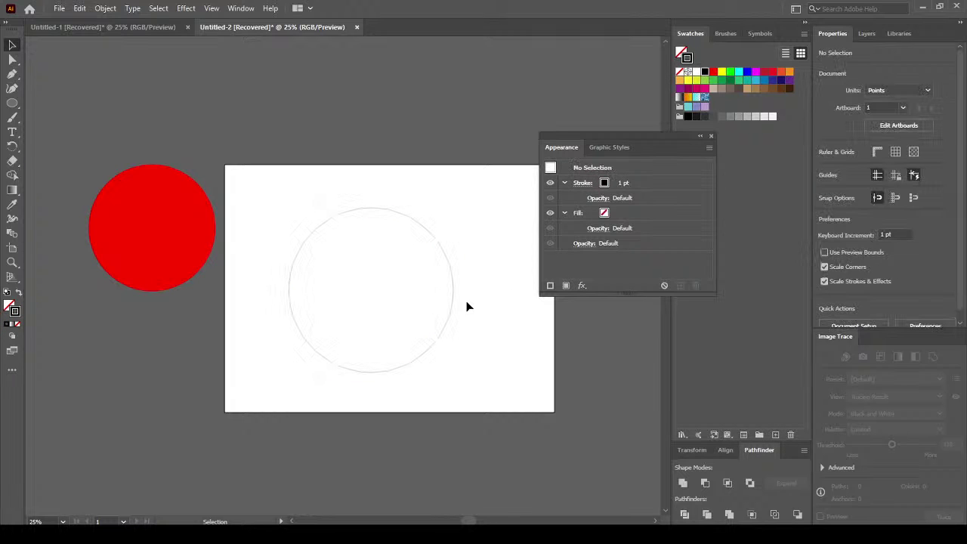
click(453, 303)
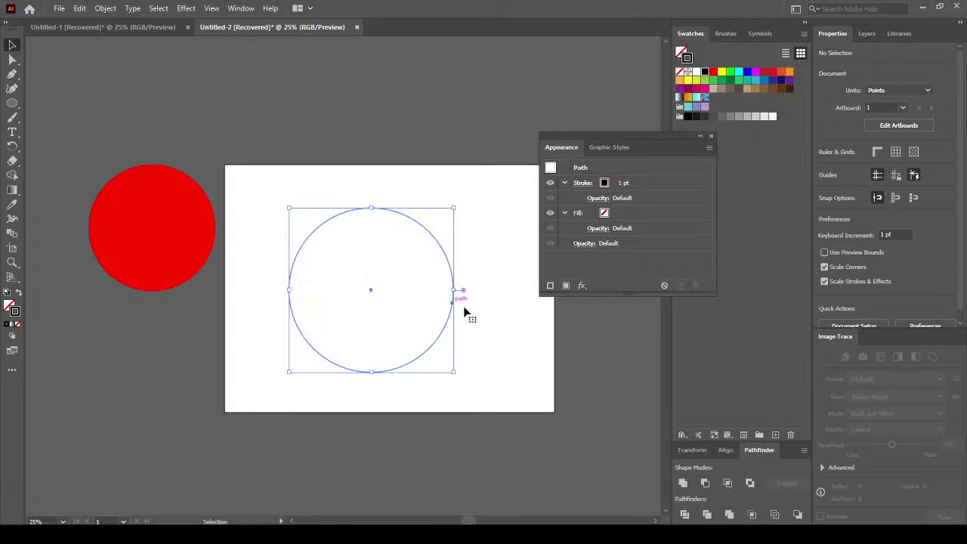
click(902, 184)
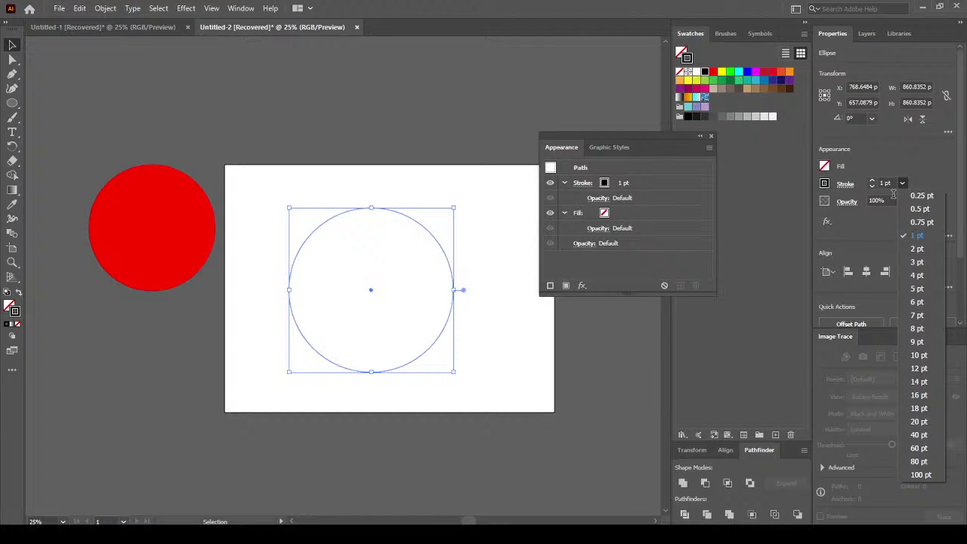
click(928, 286)
click(560, 375)
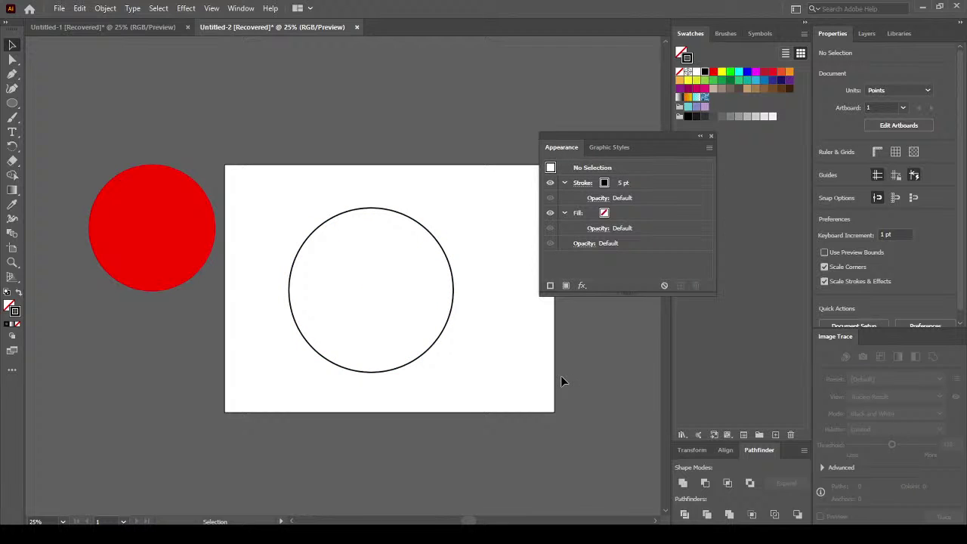
Delete the rightmost anchor point of the outlined circle to leave only its left half arc.
click(438, 346)
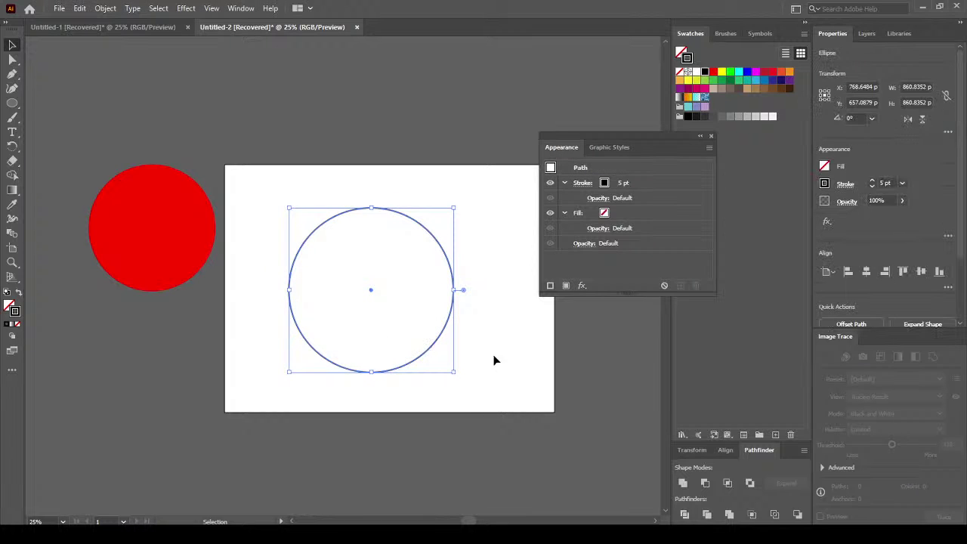
click(12, 59)
click(490, 296)
click(454, 290)
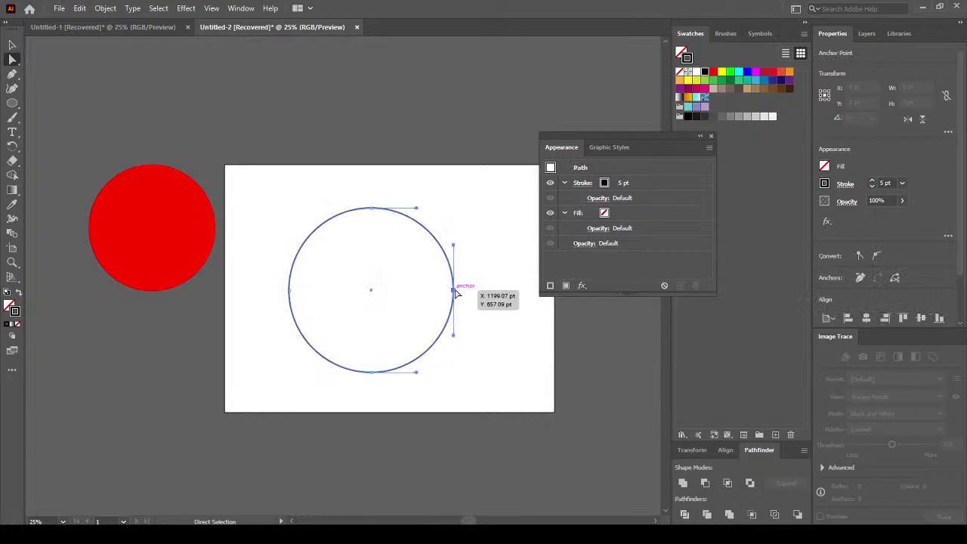
key(Delete)
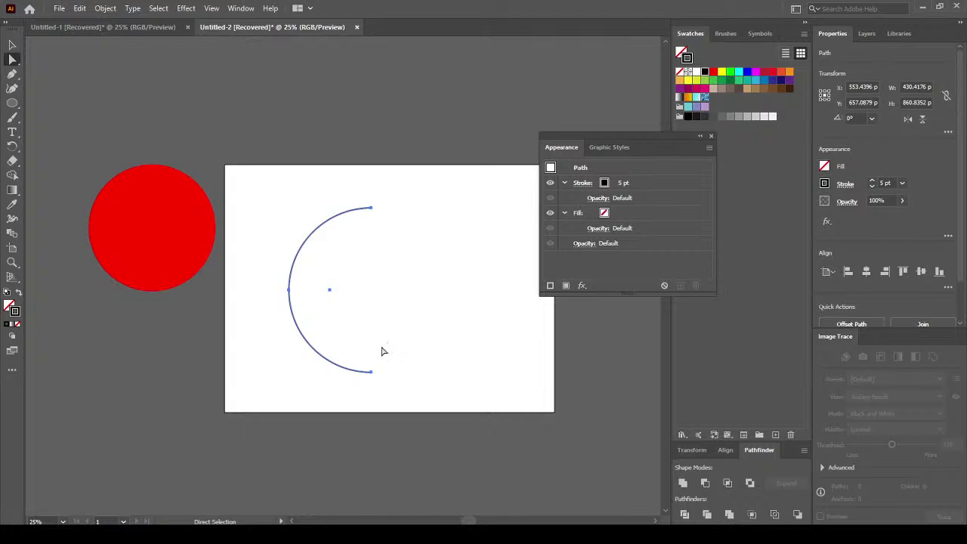
Select the two open endpoints of the arc and join them to close the half circle.
click(395, 215)
click(303, 335)
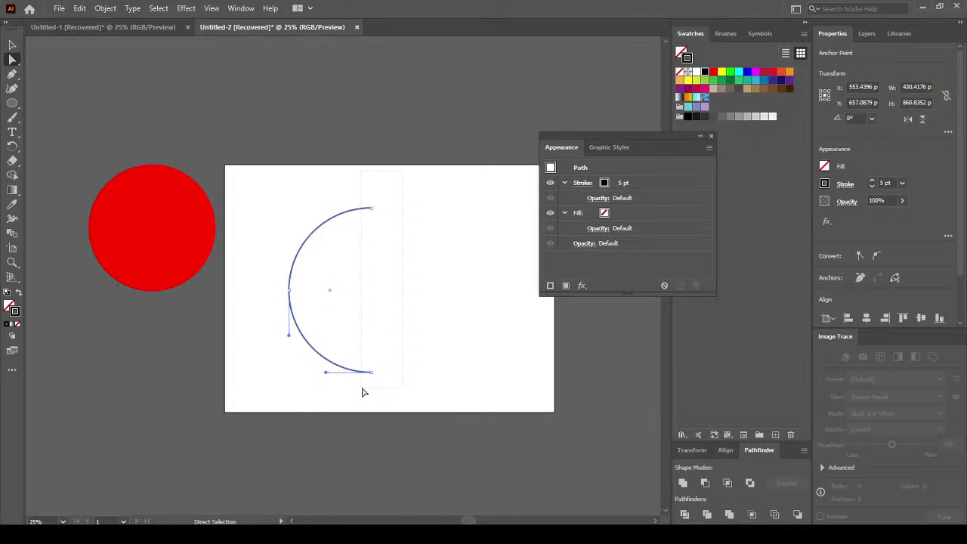
drag(362, 392, 366, 391)
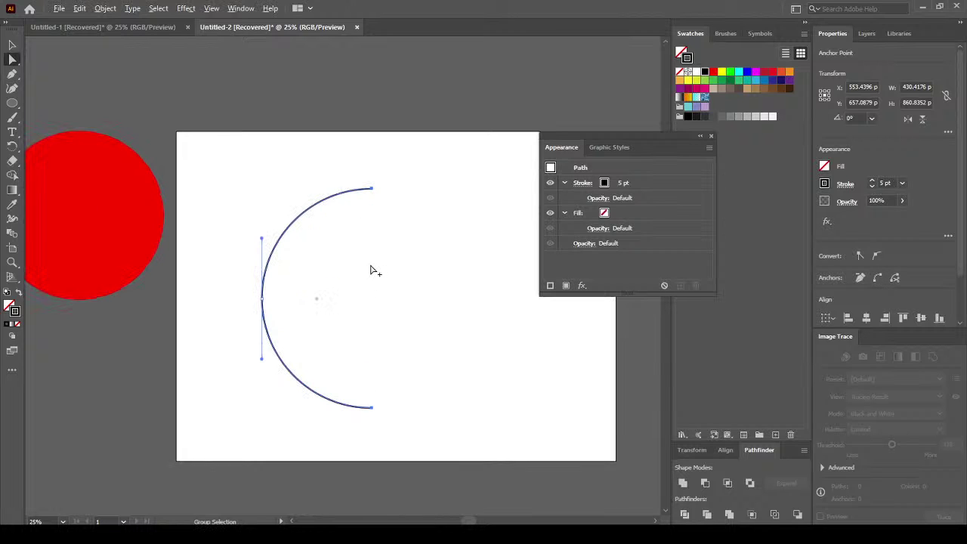
scroll(371, 264, up, 1)
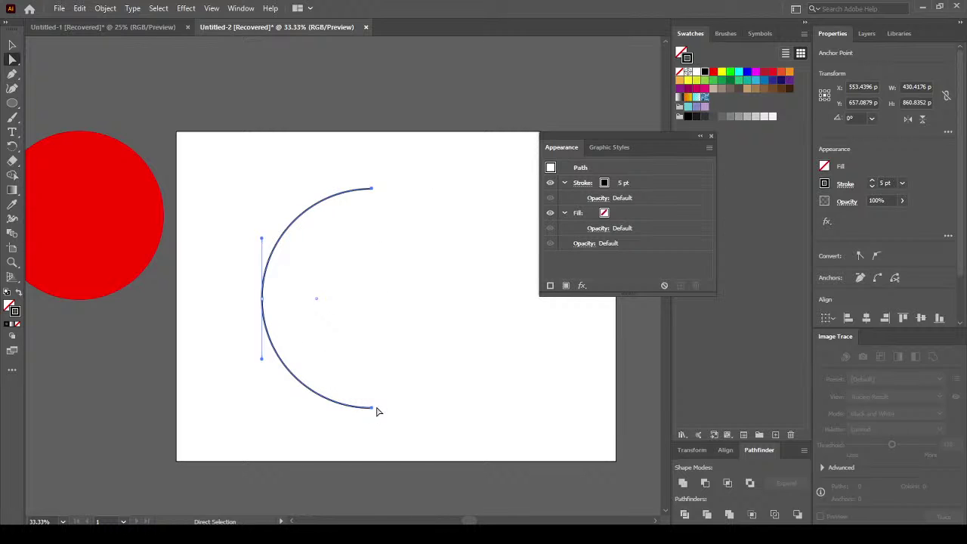
click(112, 13)
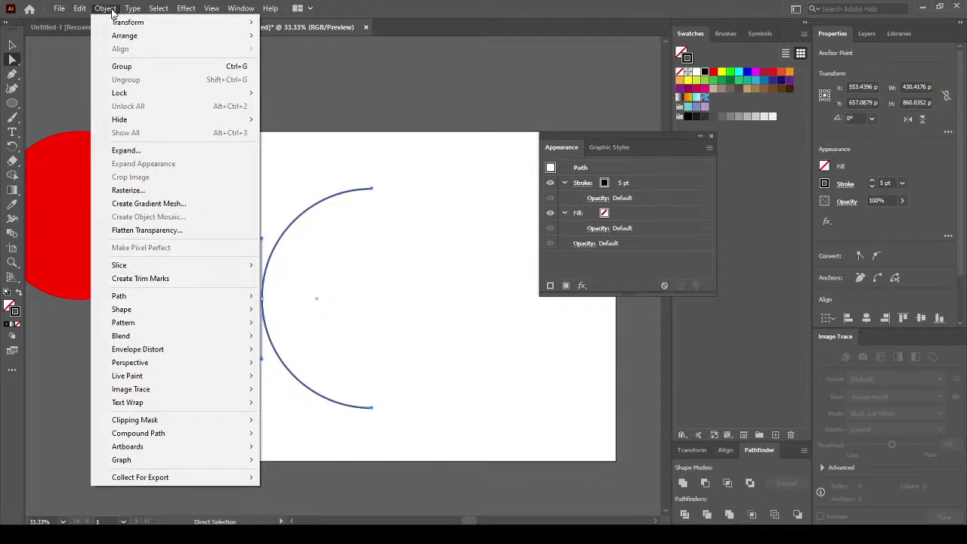
mouse_move(170, 299)
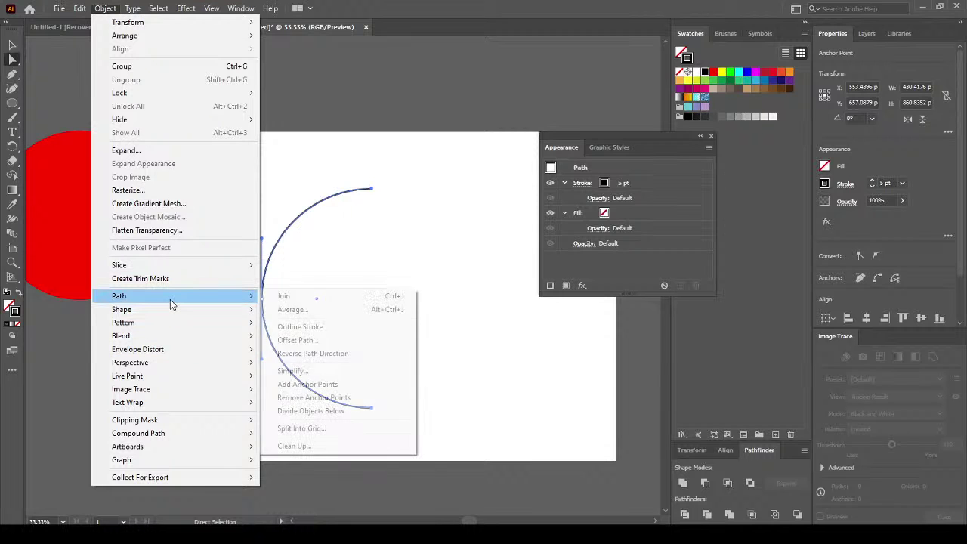
click(283, 296)
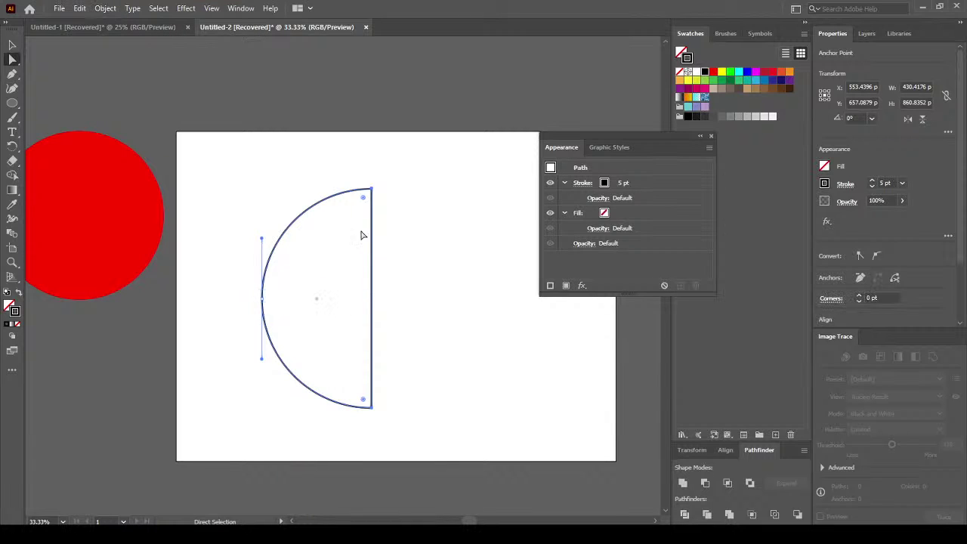
Swap the half circle's stroke and fill, change the fill to light blue, then close the Appearance panel and deselect the shape.
click(12, 45)
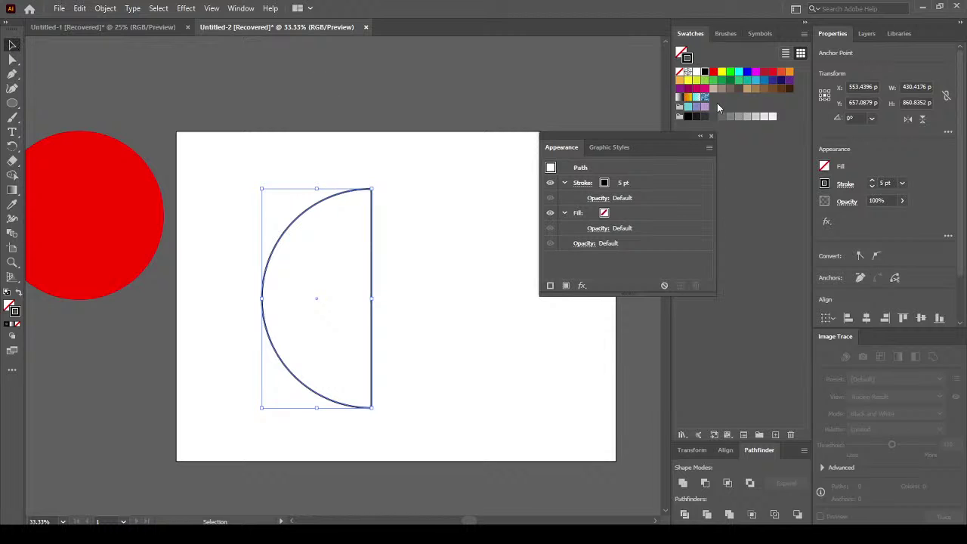
click(20, 296)
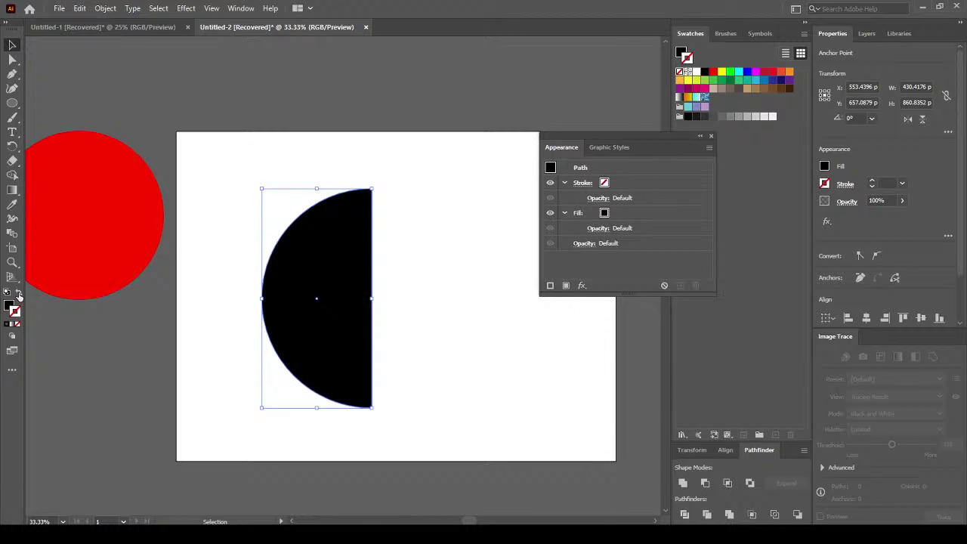
click(680, 53)
click(747, 117)
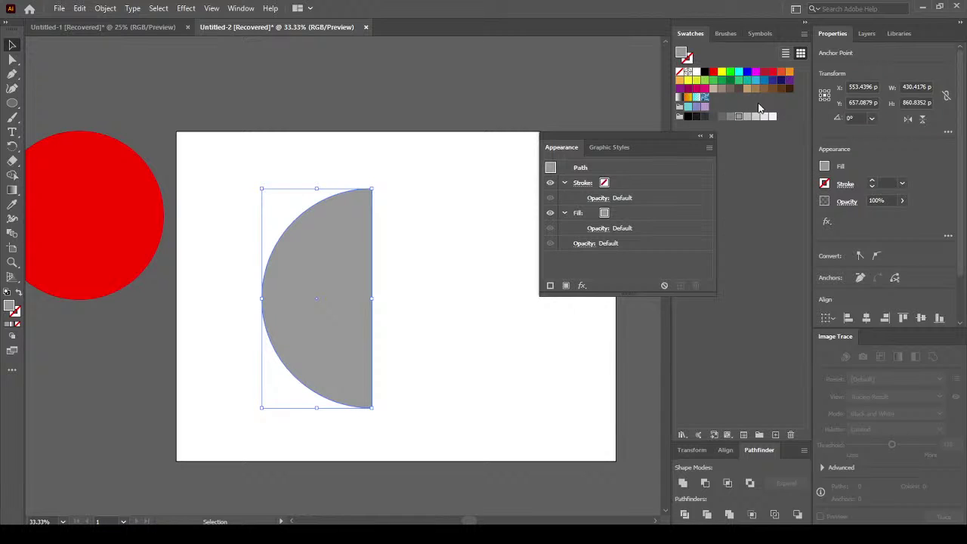
click(755, 79)
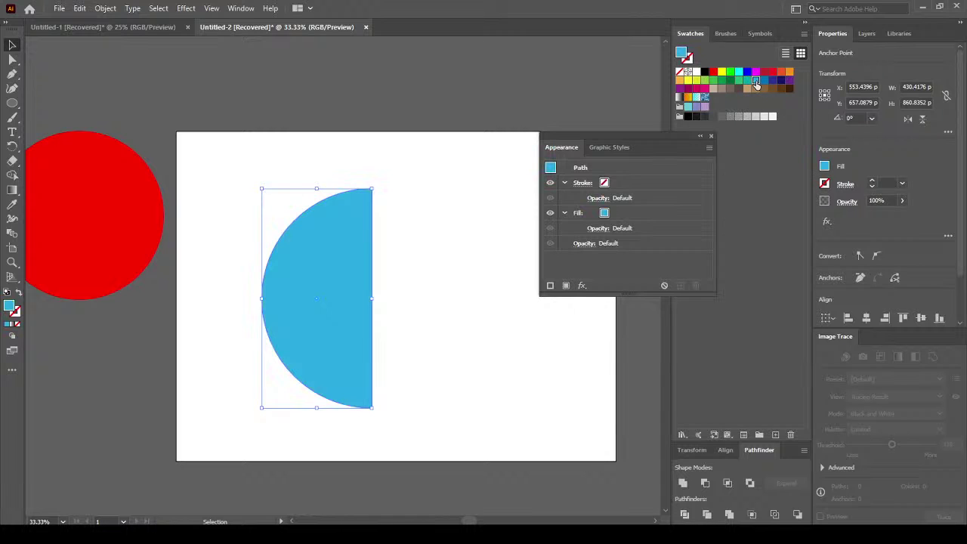
click(710, 137)
click(336, 139)
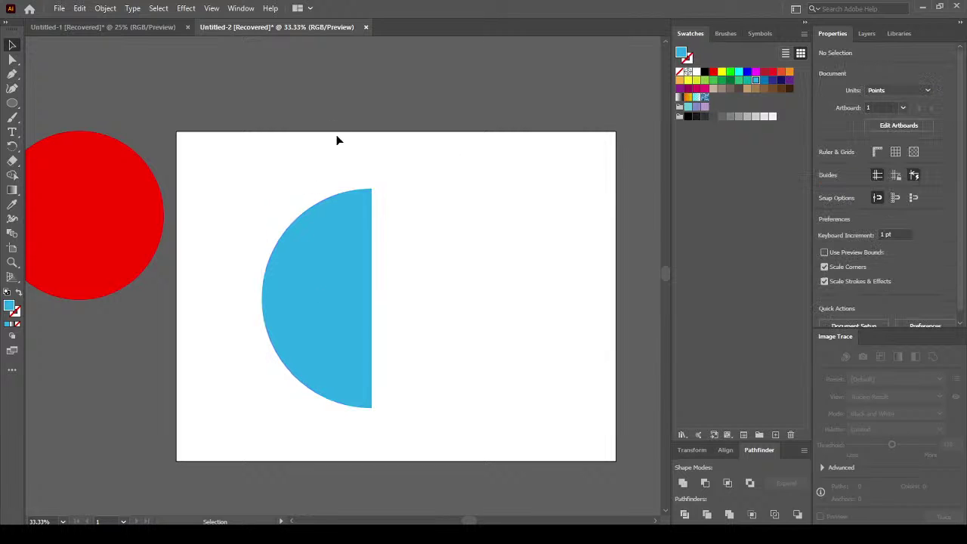
Select the blue half circle on the artboard.
click(330, 279)
click(434, 285)
drag(439, 279, 473, 287)
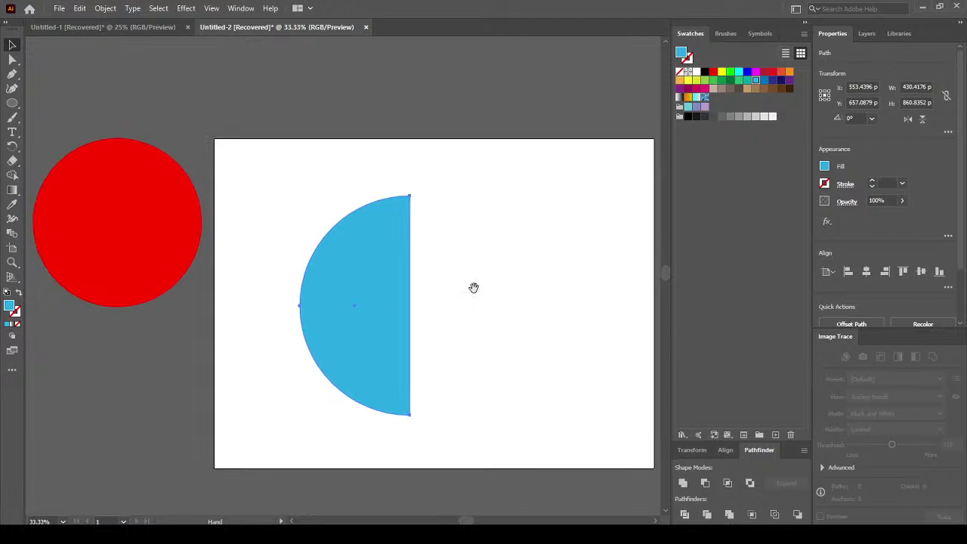
click(345, 328)
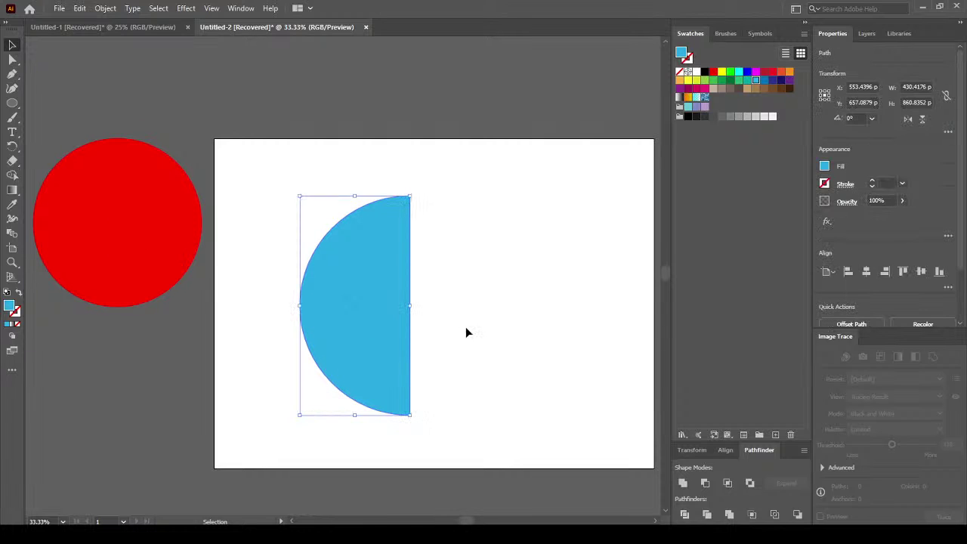
click(186, 8)
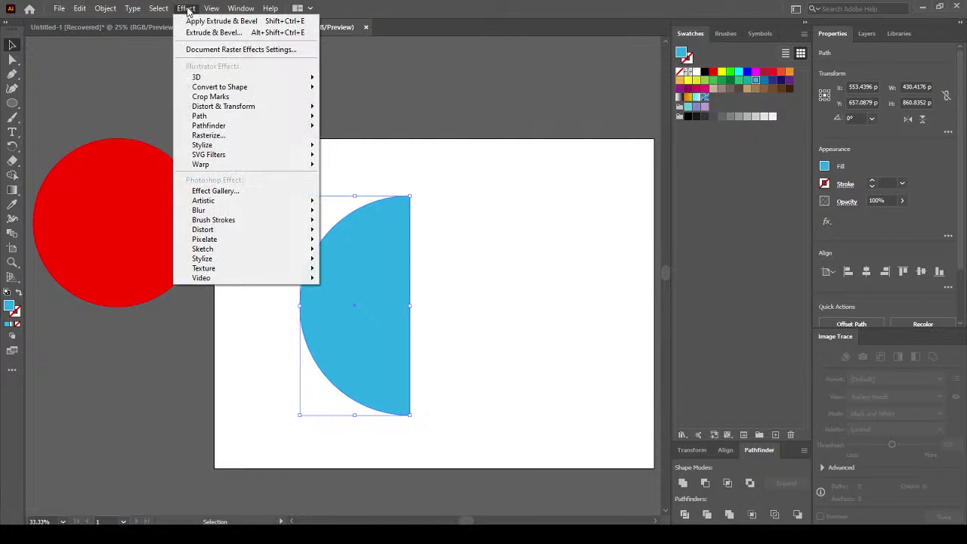
mouse_move(249, 78)
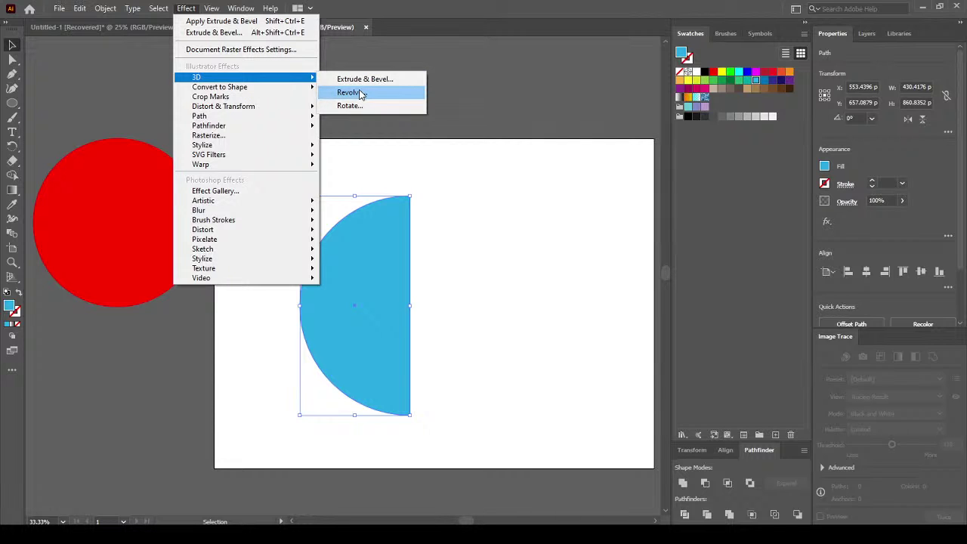
click(453, 212)
click(311, 321)
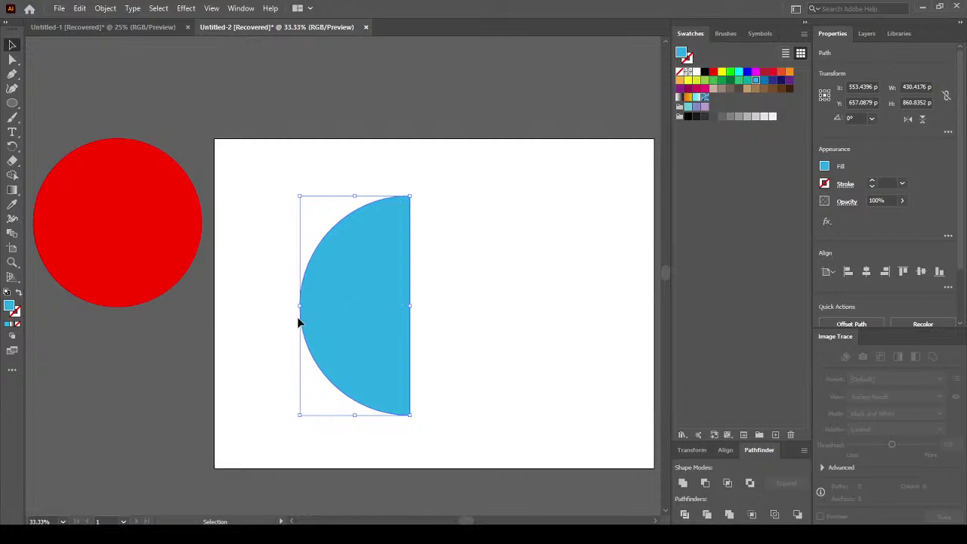
Set up a 3D Revolve effect on the half circle with a 360° angle, offset from the Right Edge, and uncover the preview.
click(211, 8)
mouse_move(237, 78)
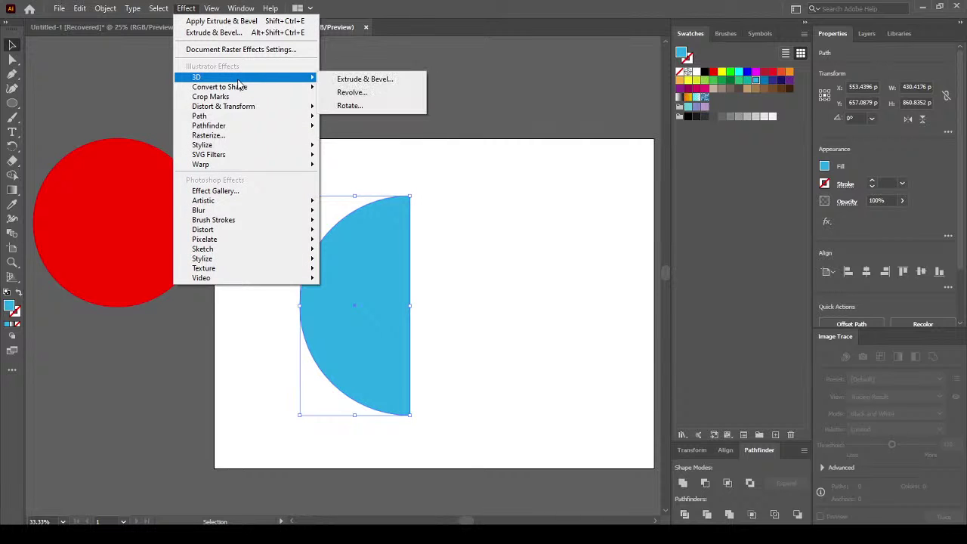
click(350, 92)
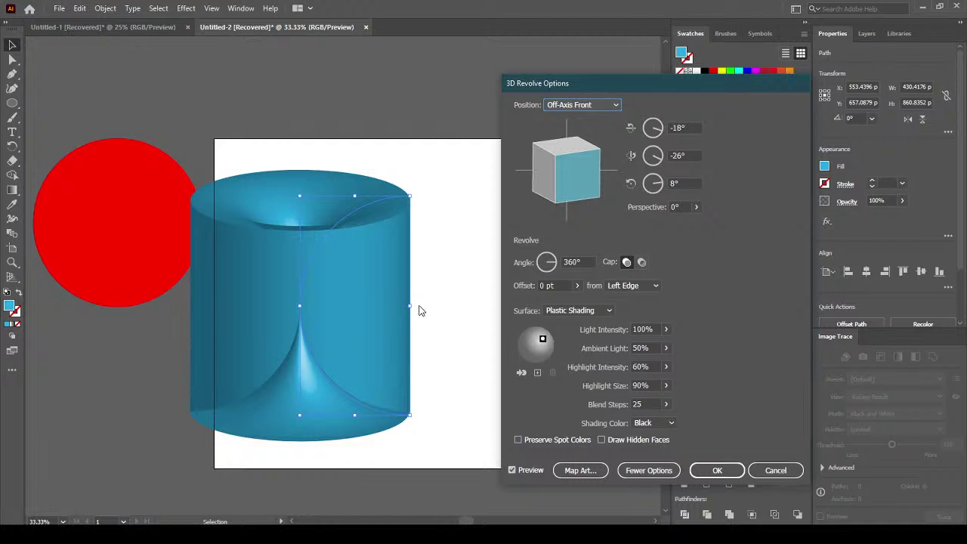
click(631, 285)
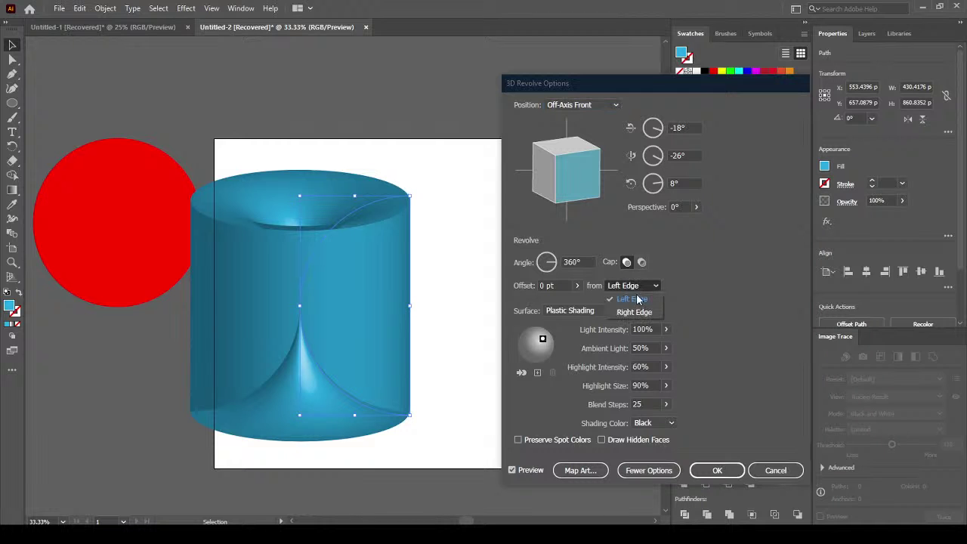
click(639, 315)
drag(580, 86, 703, 65)
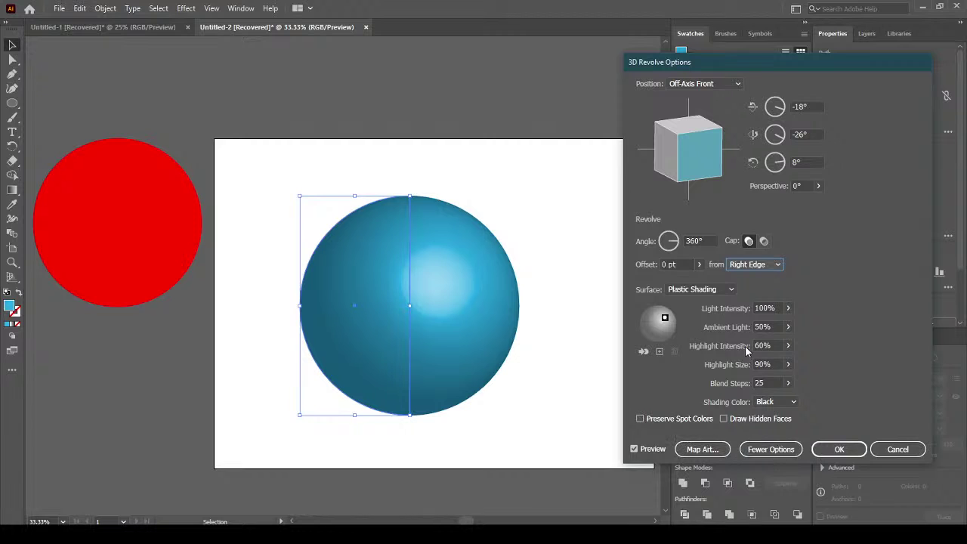
Reposition the revolve effect's light source toward the sphere's upper-right edge in the expanded shading options.
click(781, 447)
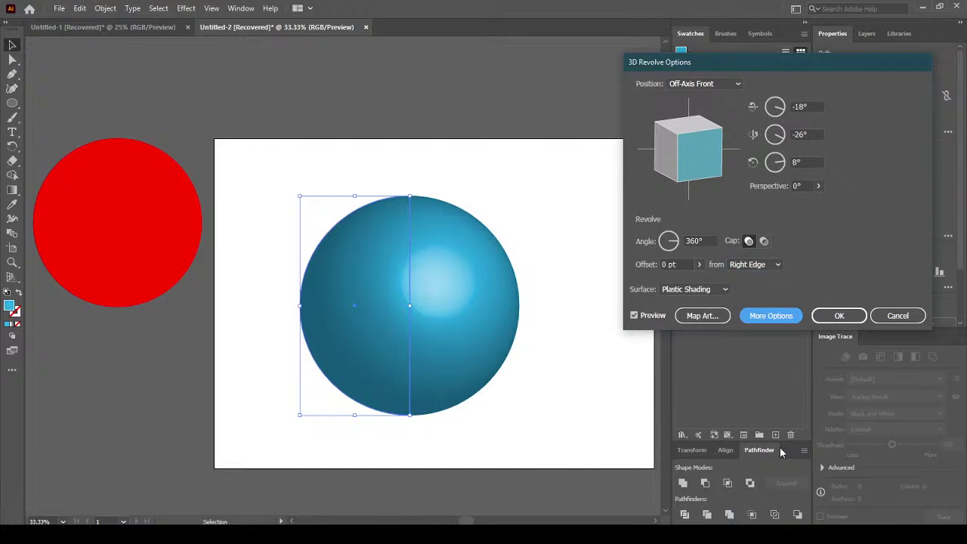
click(764, 319)
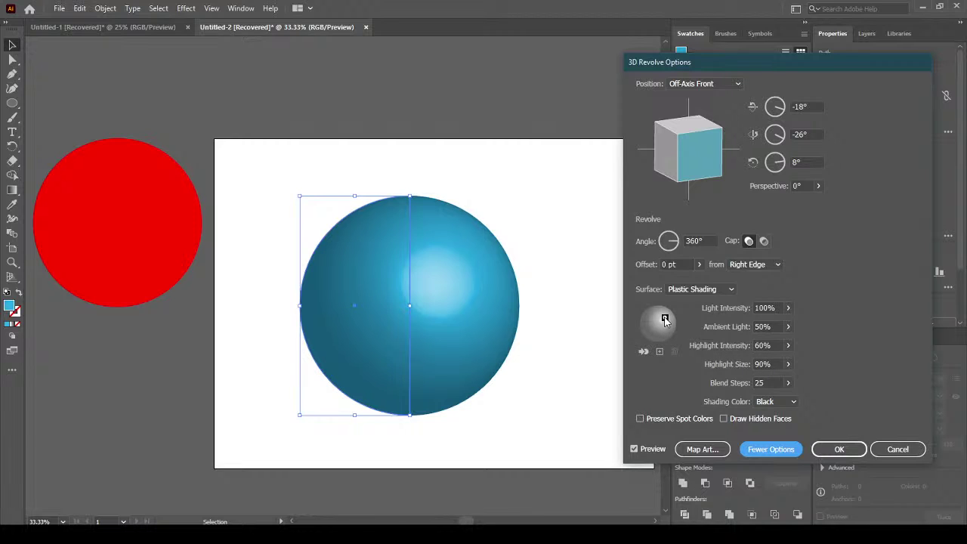
drag(665, 320, 665, 313)
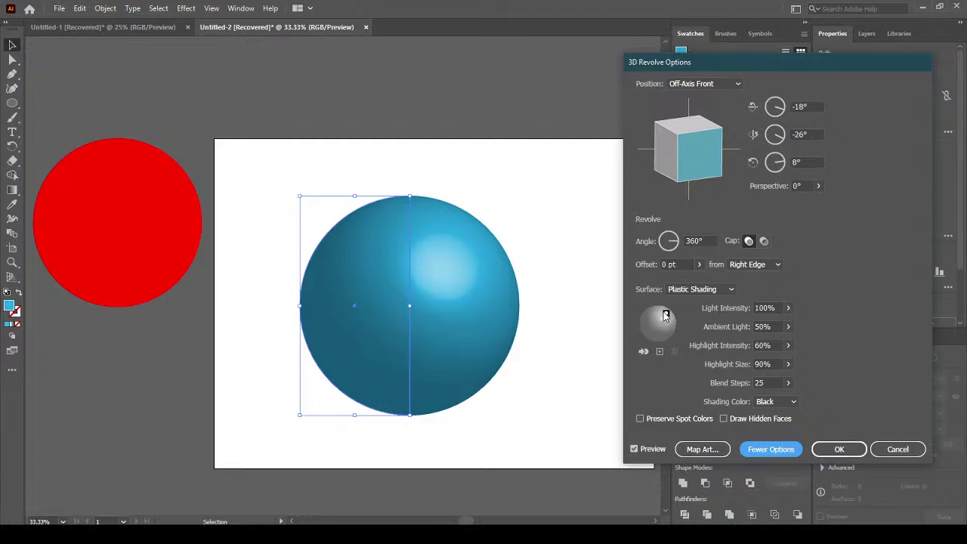
mouse_move(665, 313)
mouse_down()
mouse_move(650, 316)
mouse_move(673, 321)
mouse_move(667, 311)
mouse_up()
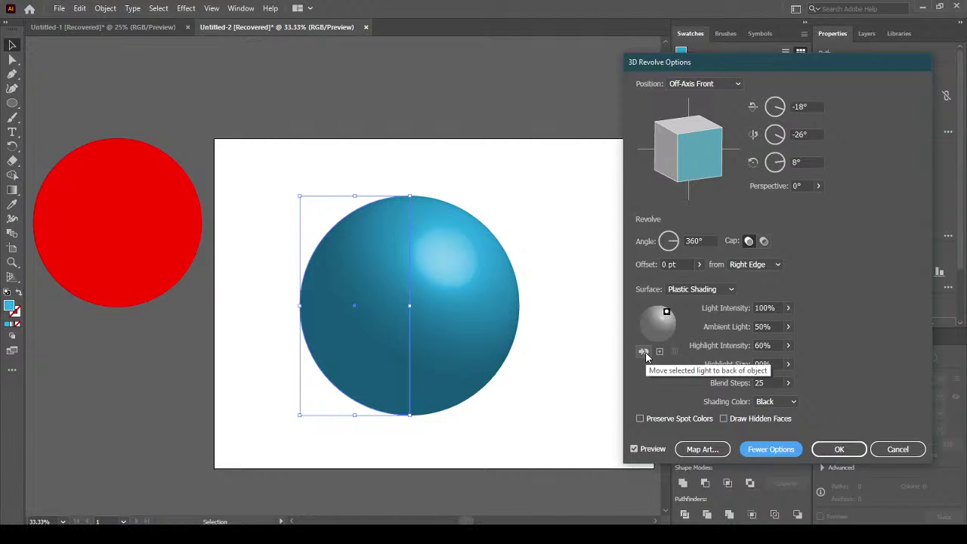
Try the selected light at the back of the sphere, and return it to the front.
click(643, 352)
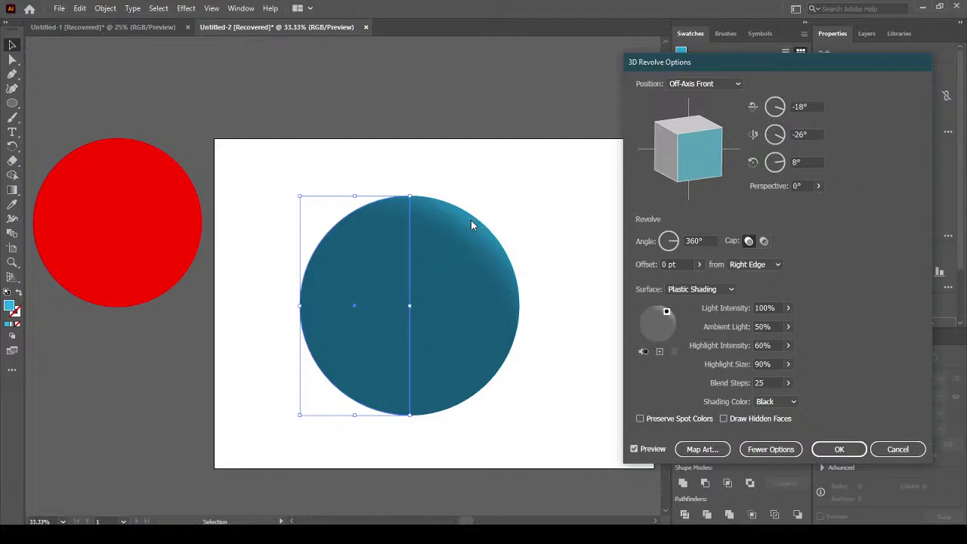
click(644, 350)
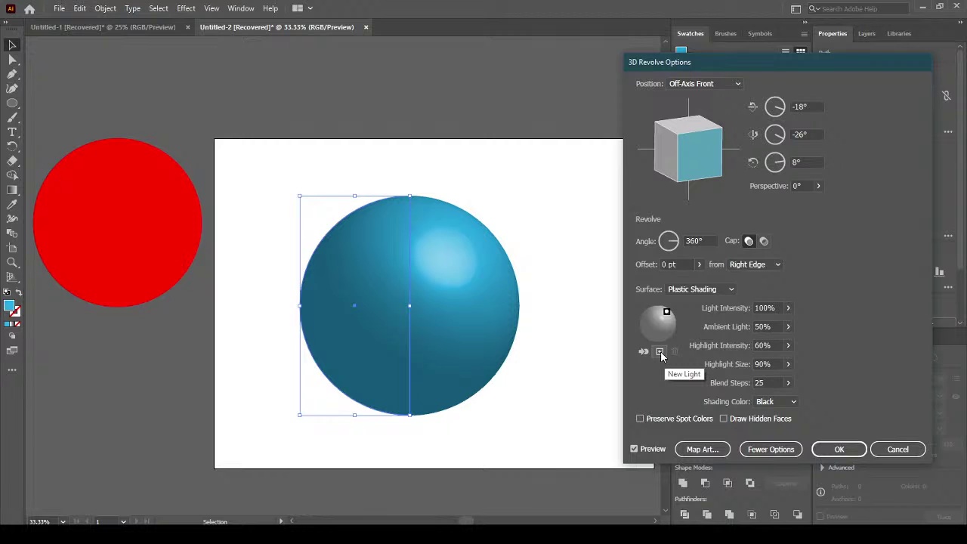
Add a second light near the lower-left edge of the shading sphere and set its light intensity to 30%.
click(660, 352)
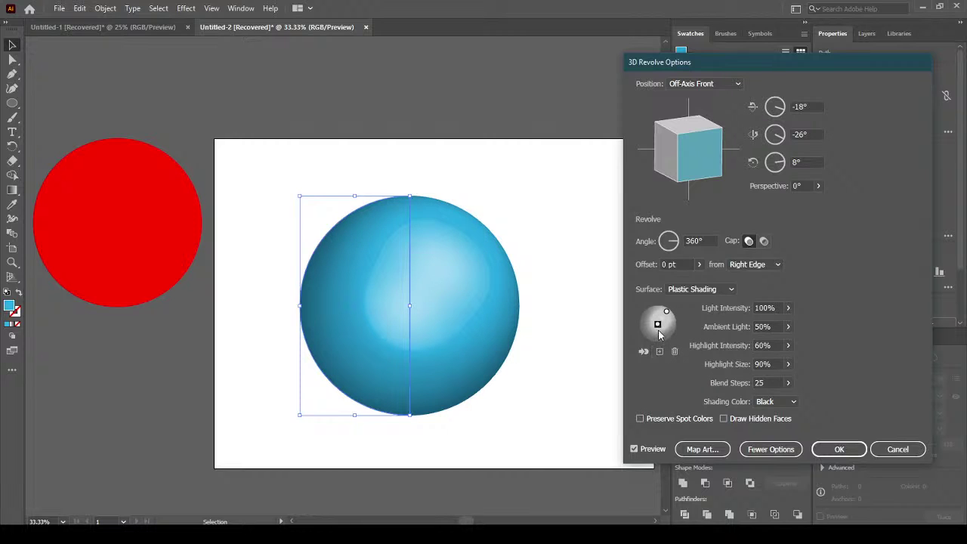
mouse_move(657, 326)
mouse_down()
mouse_move(648, 341)
mouse_move(642, 331)
mouse_move(645, 340)
mouse_up()
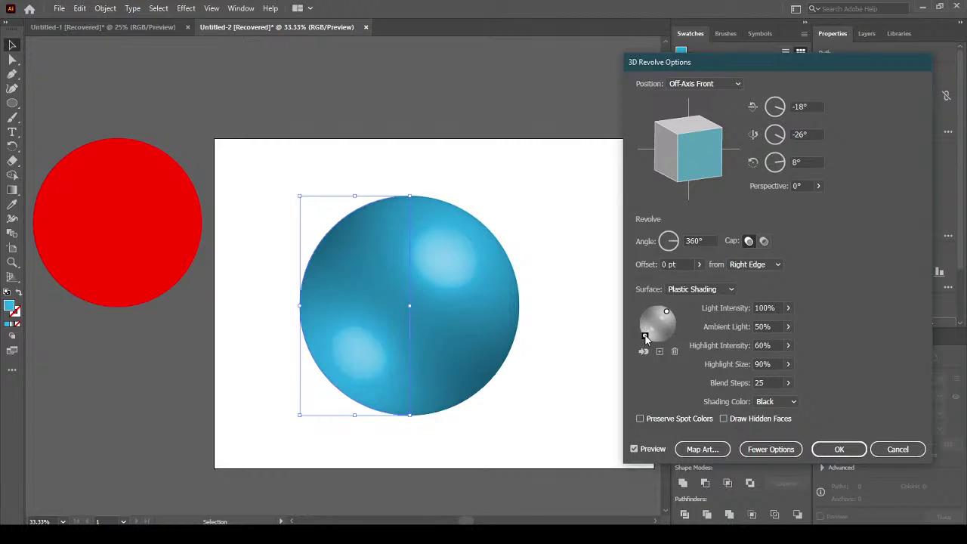
click(789, 308)
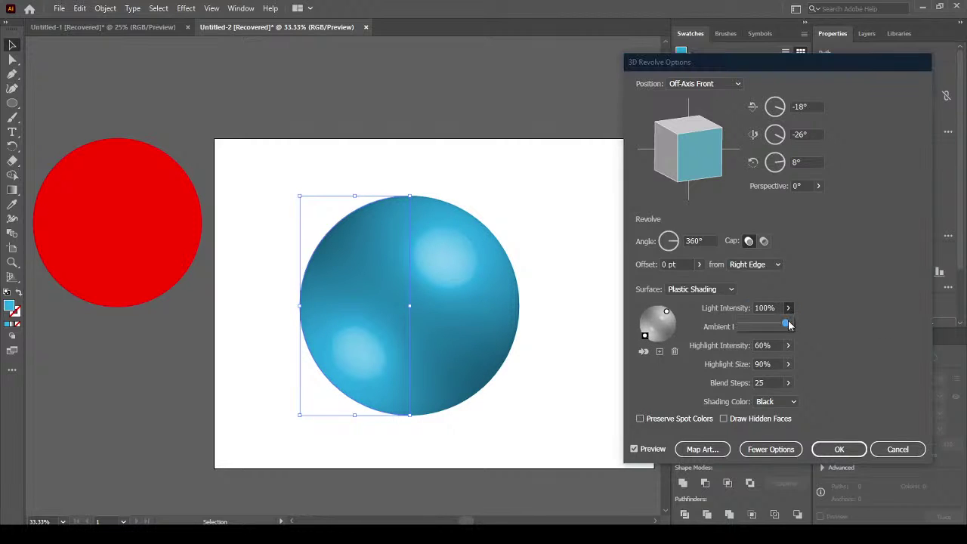
drag(791, 325, 757, 328)
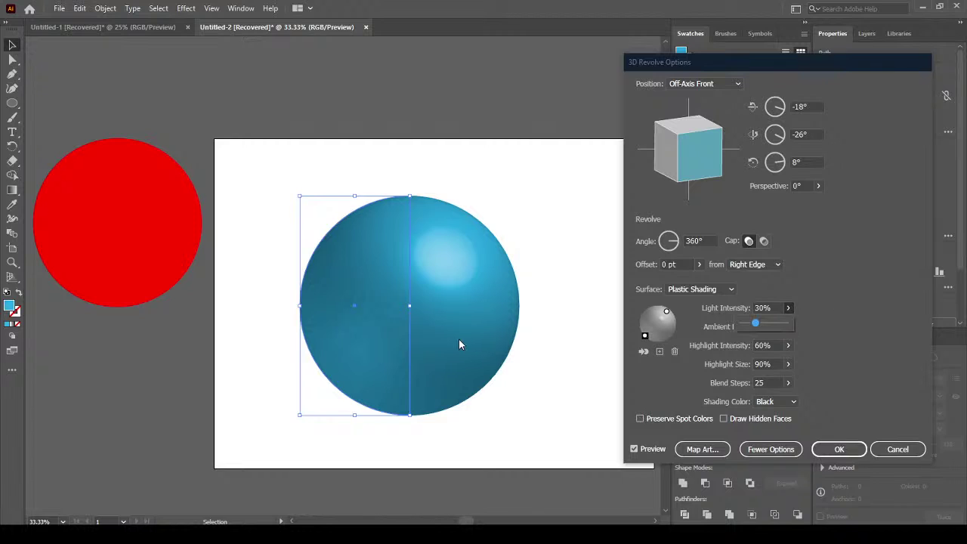
click(487, 330)
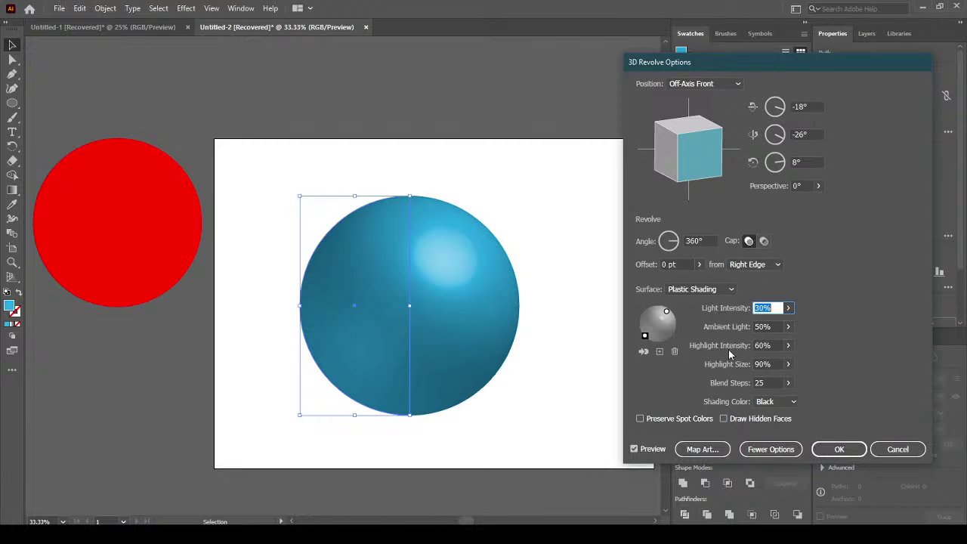
Try low blend step counts of 4 and 15 for the sphere's shading, and settle on 256.
click(789, 383)
drag(753, 401, 745, 401)
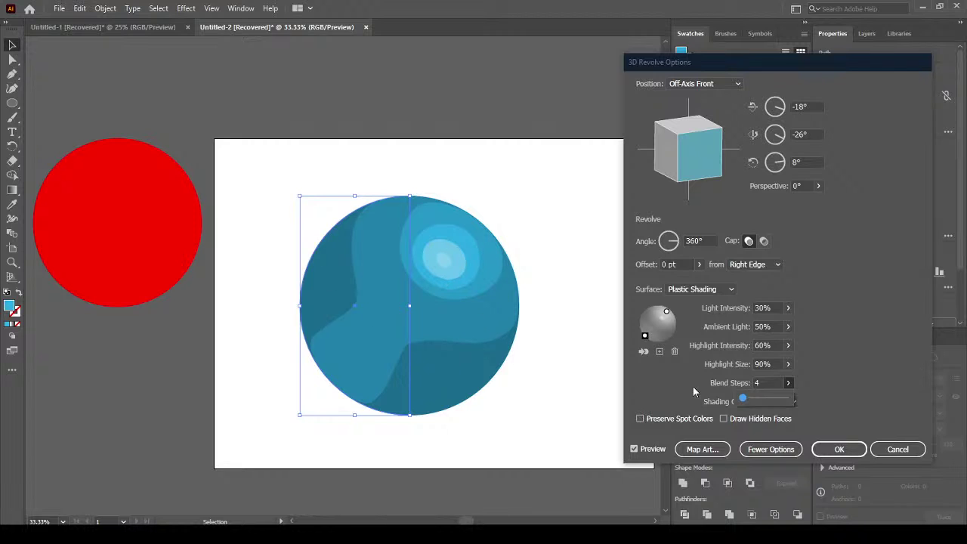
drag(743, 403, 745, 401)
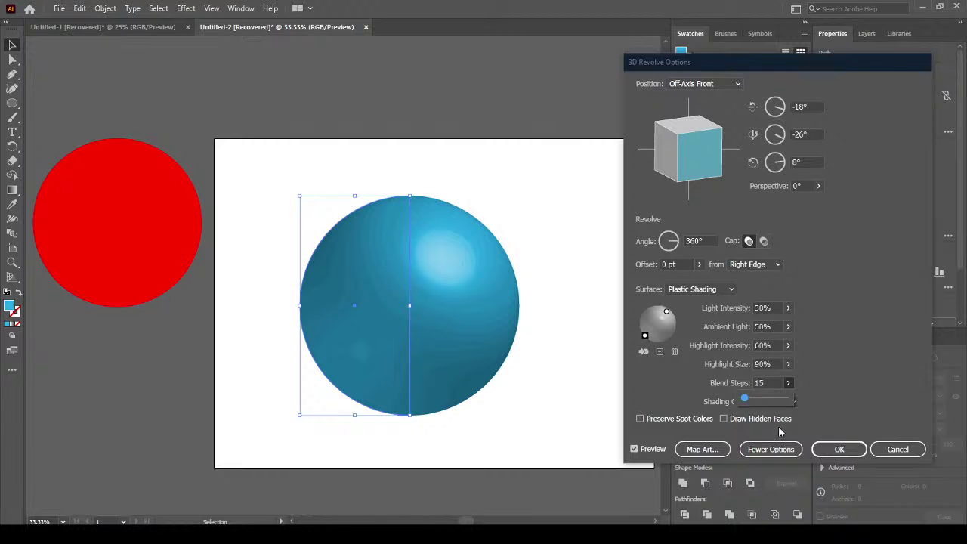
drag(745, 401, 802, 405)
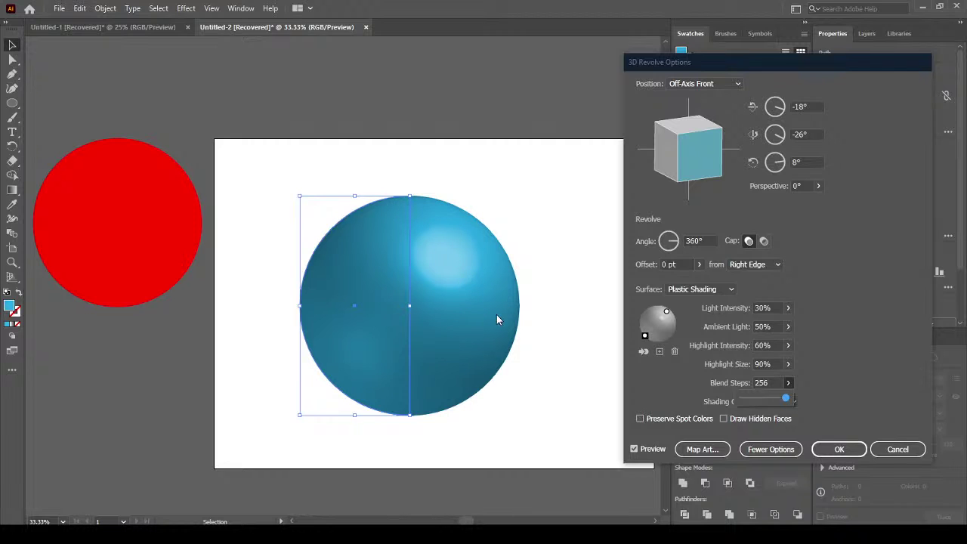
click(841, 330)
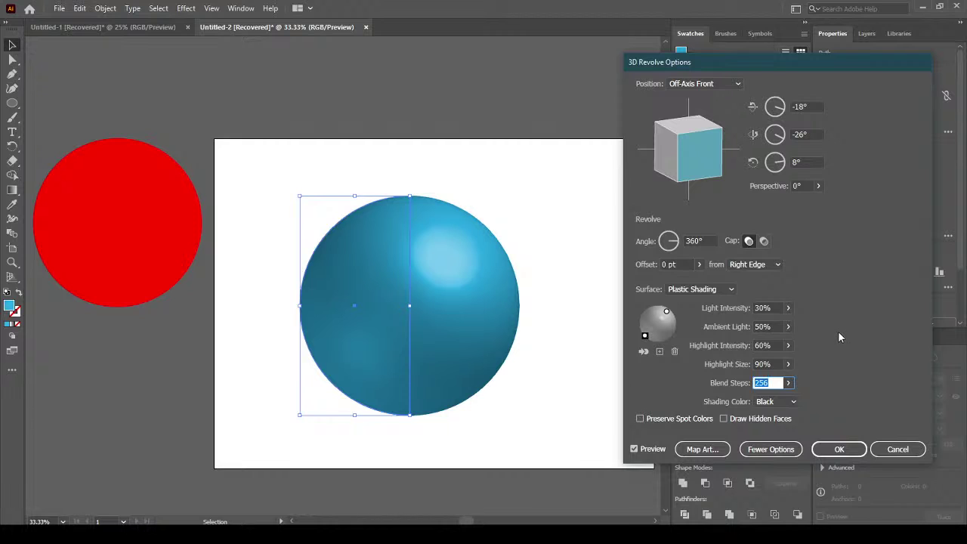
Switch the sphere's shading color to Custom and choose a bright green, 1AD83A.
click(774, 402)
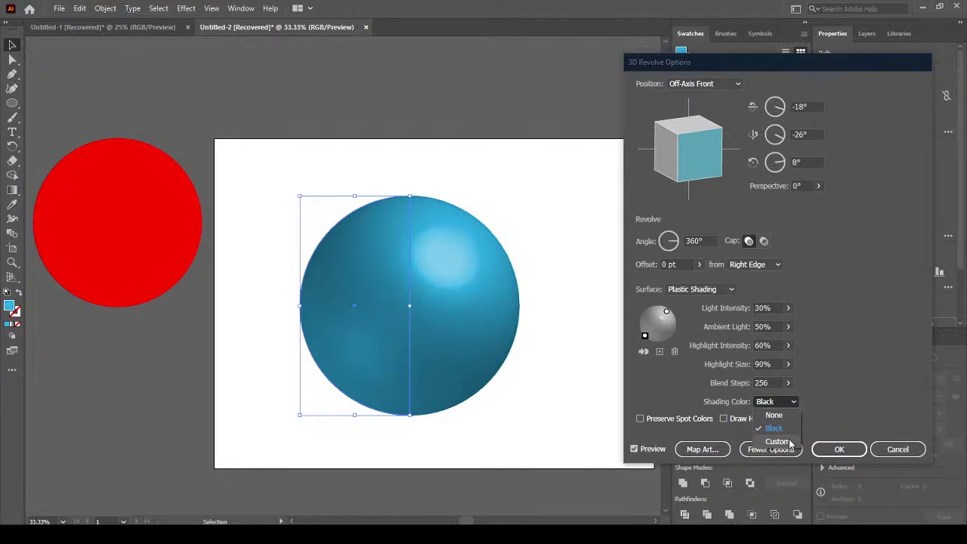
click(789, 442)
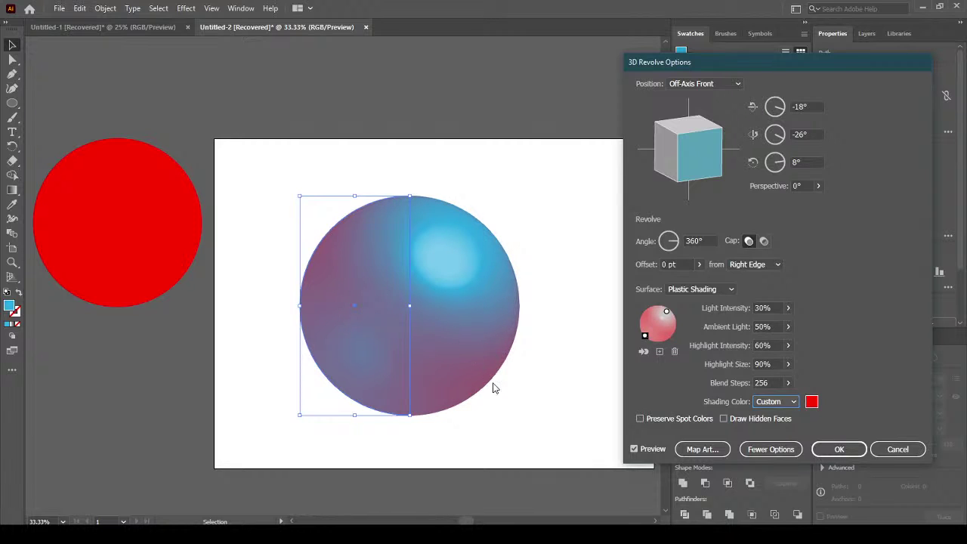
click(812, 401)
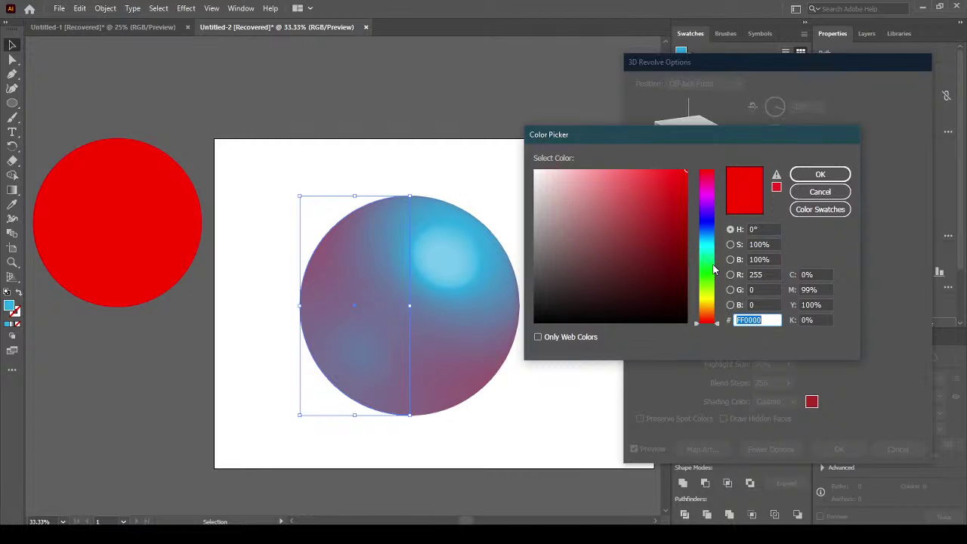
click(709, 268)
click(669, 193)
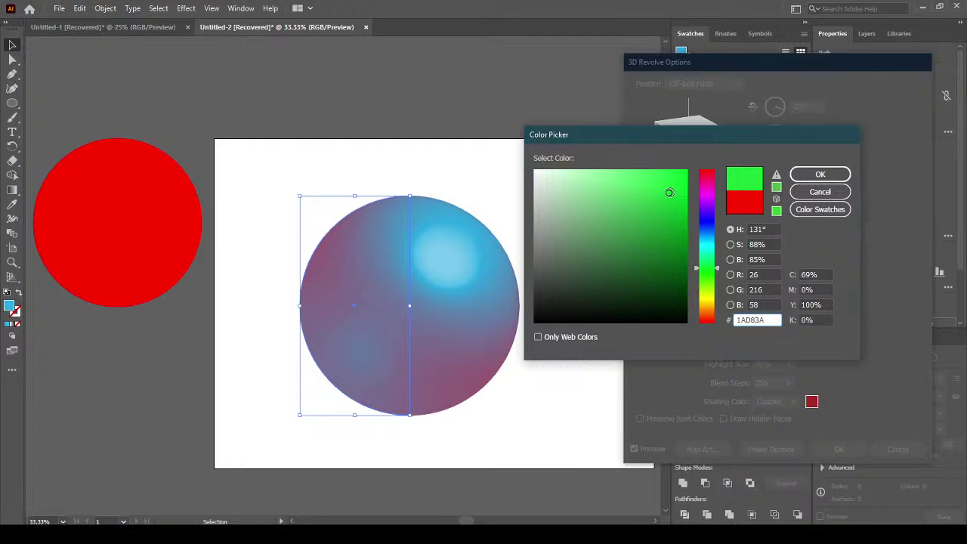
click(814, 175)
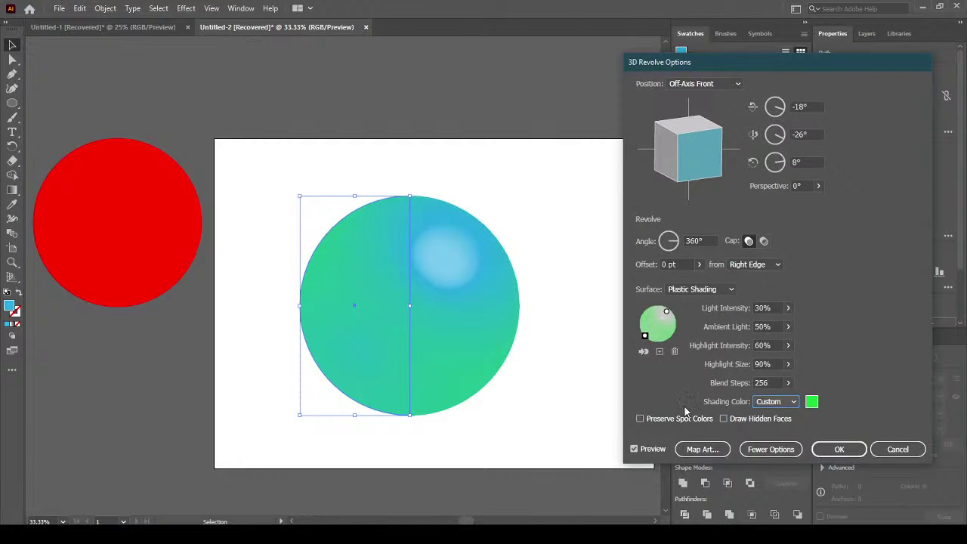
Change the custom shading color to black, and replace it with the dark navy 070744.
click(811, 401)
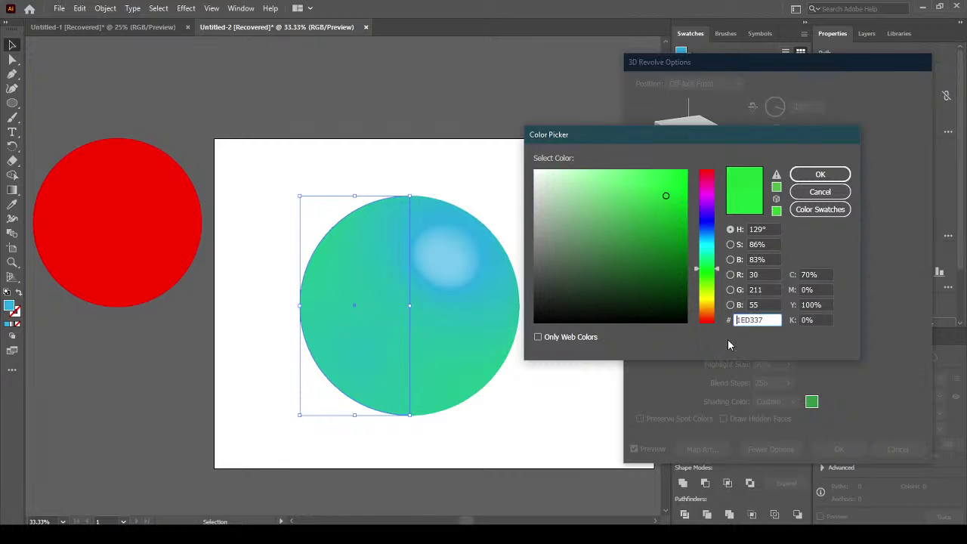
click(807, 176)
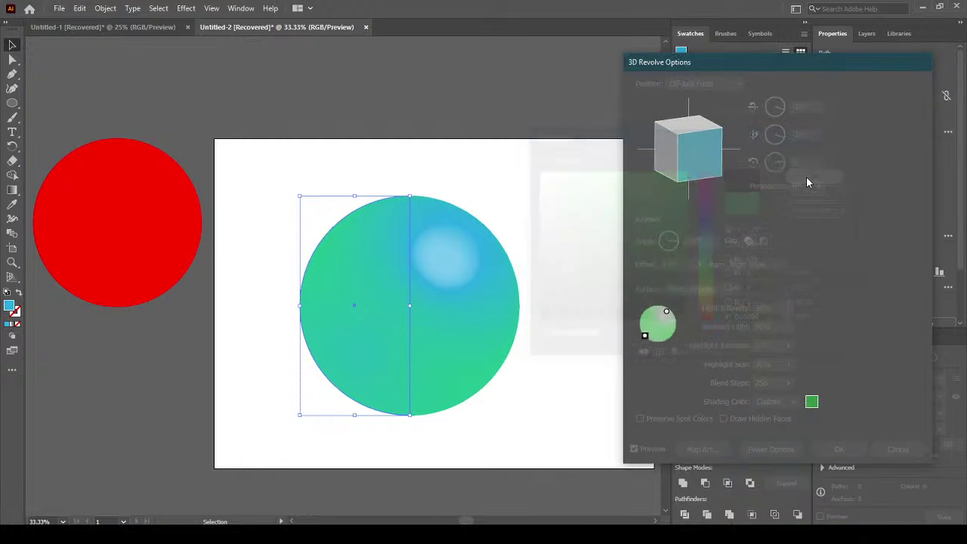
click(811, 401)
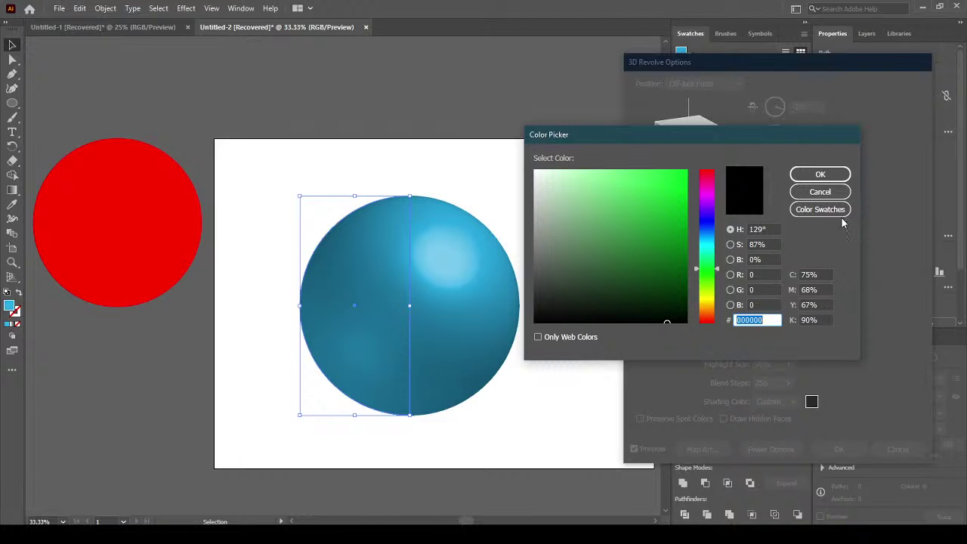
click(713, 220)
click(657, 286)
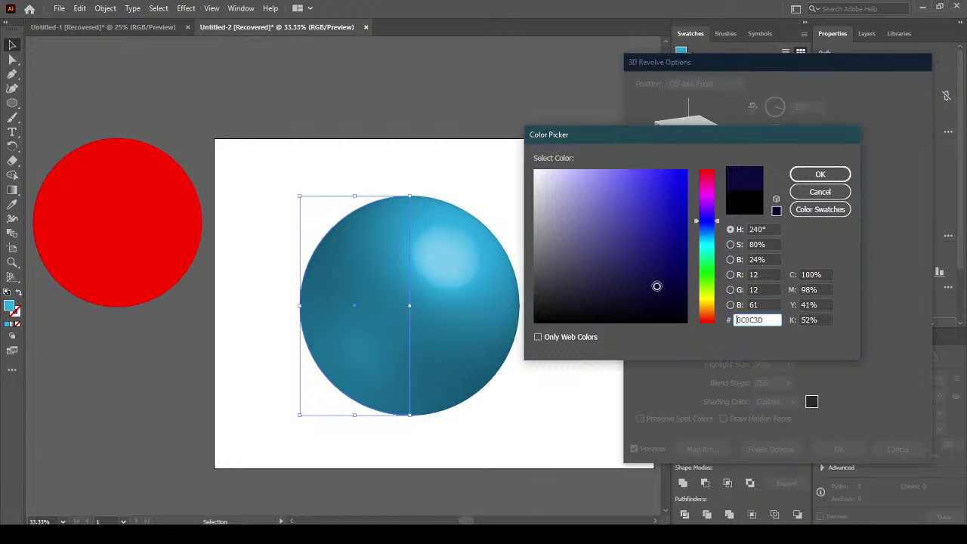
mouse_move(656, 285)
mouse_down()
mouse_move(622, 287)
mouse_move(671, 281)
mouse_up()
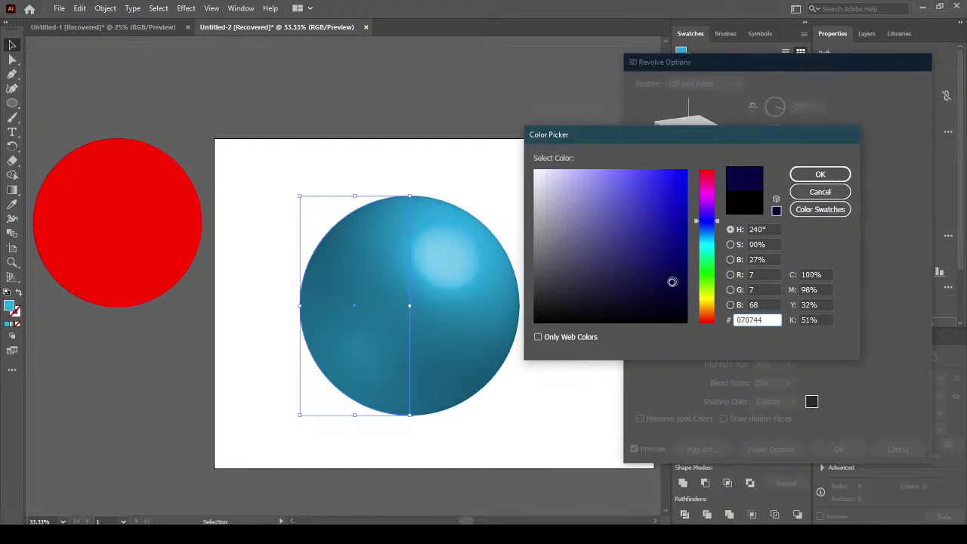
click(795, 177)
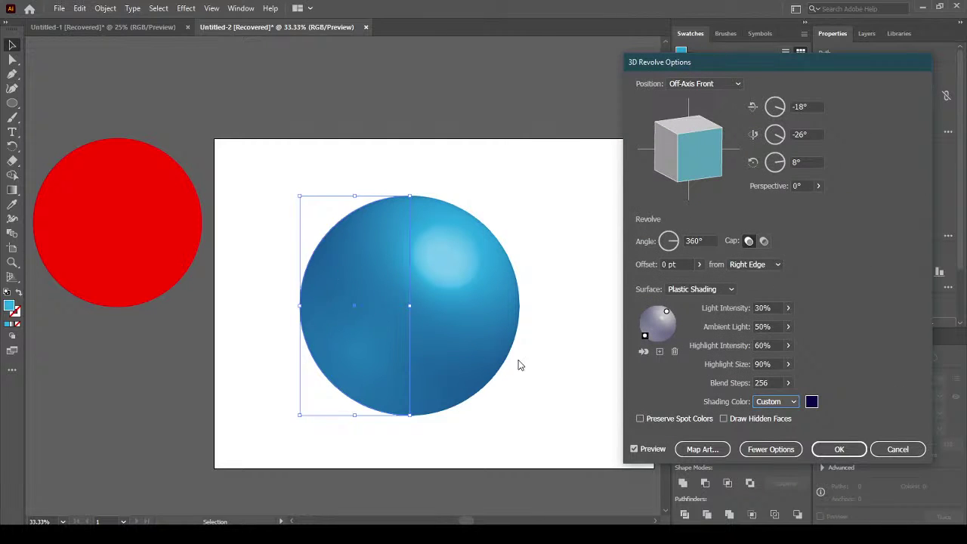
Brighten the custom shading color to the blue 131375, and shift its hue to get 143F72.
click(811, 401)
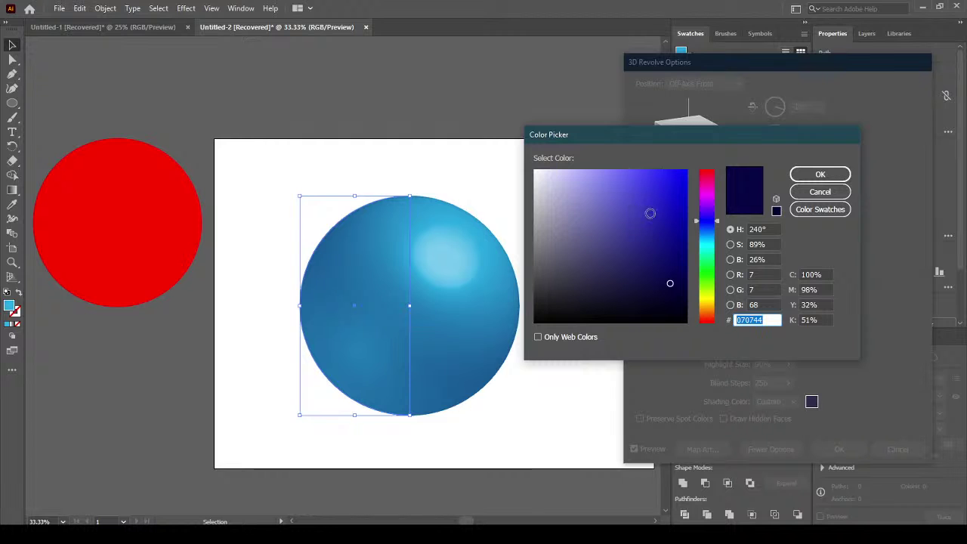
click(818, 171)
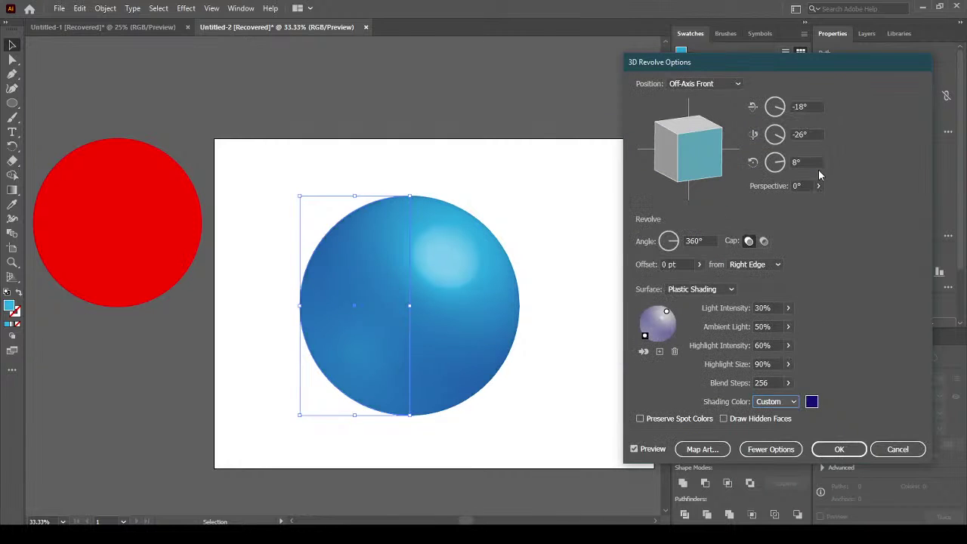
click(812, 401)
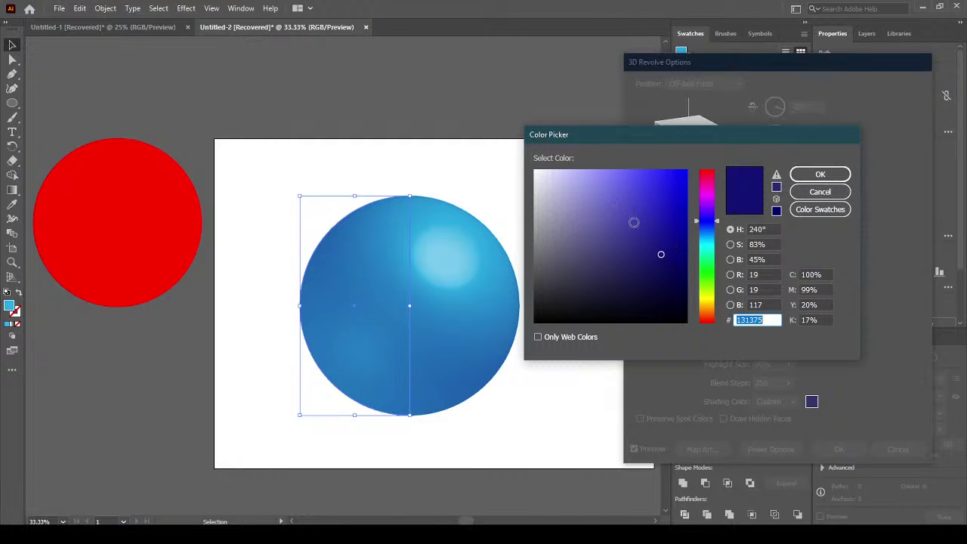
click(718, 231)
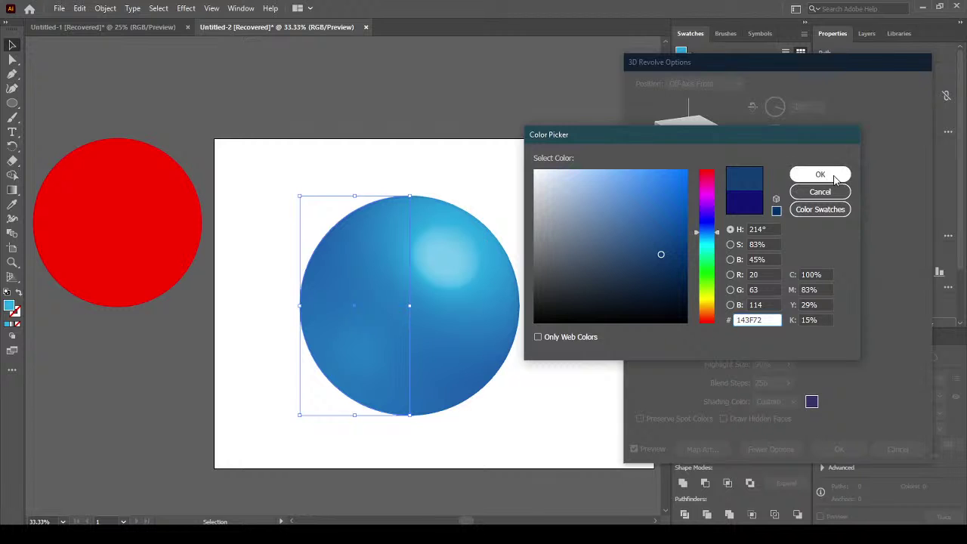
click(835, 175)
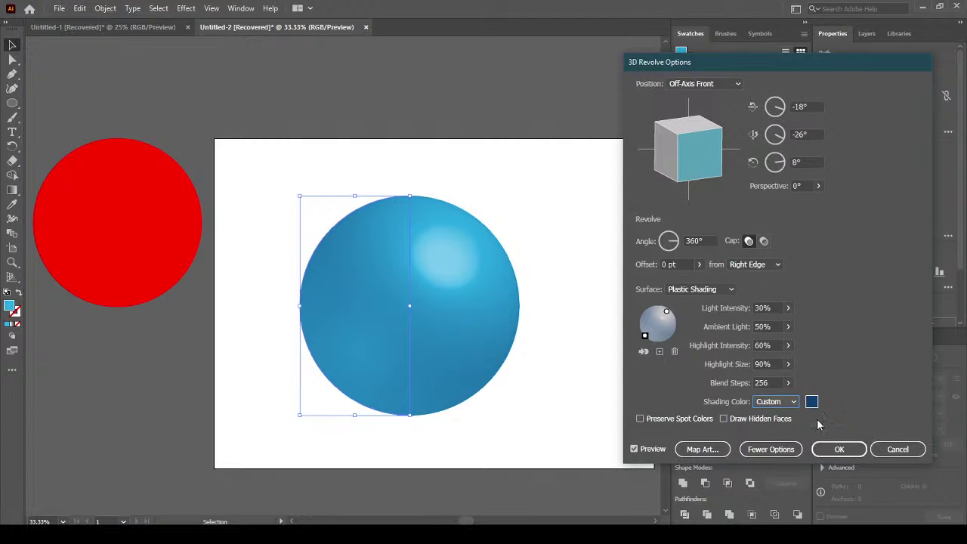
Darken the custom shading color to the deep blue 0B2D4F.
click(811, 404)
click(666, 275)
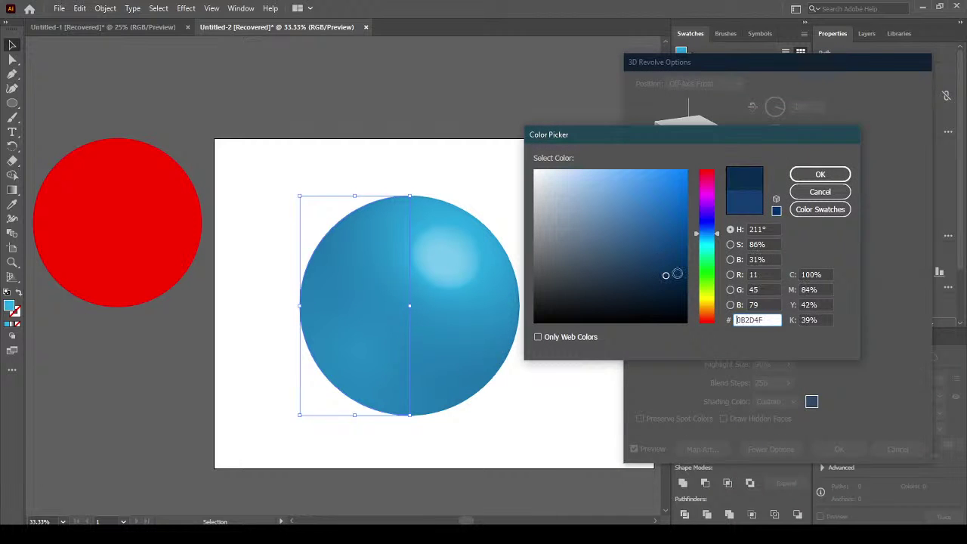
click(805, 179)
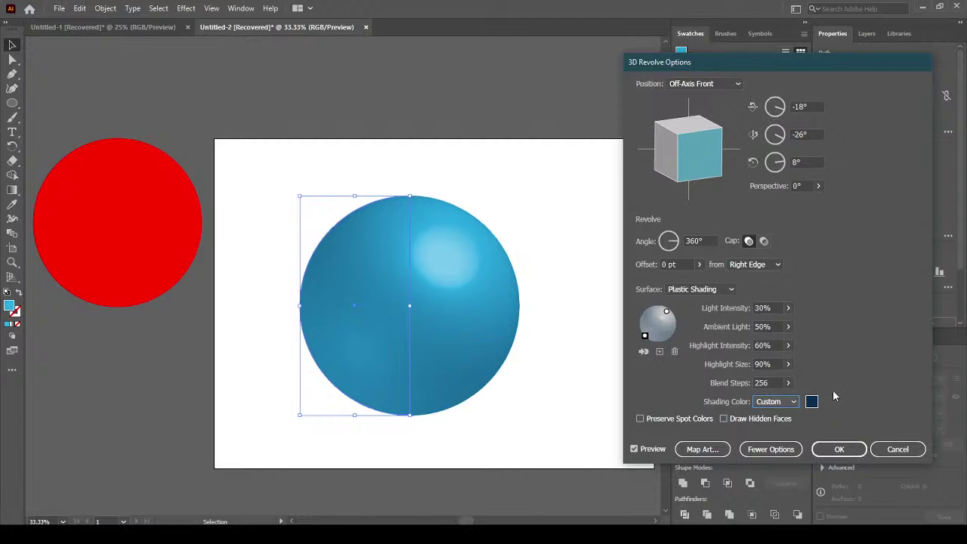
Set the custom shading color to pure black, 000000.
click(813, 402)
click(538, 316)
click(662, 279)
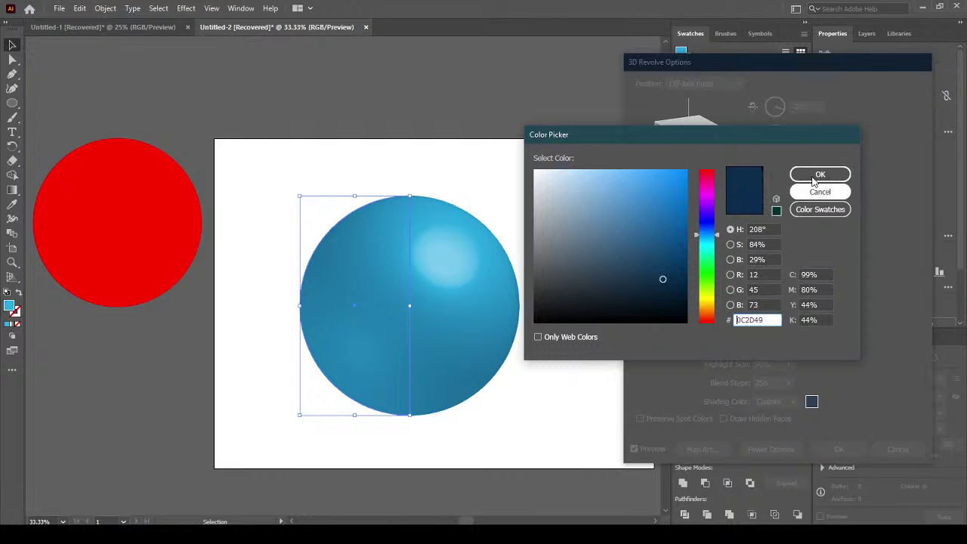
click(536, 321)
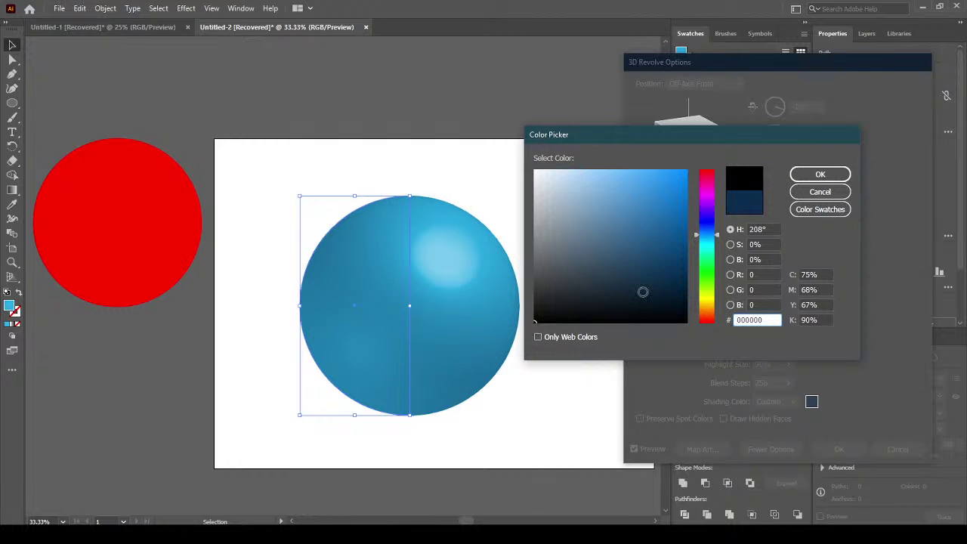
click(826, 178)
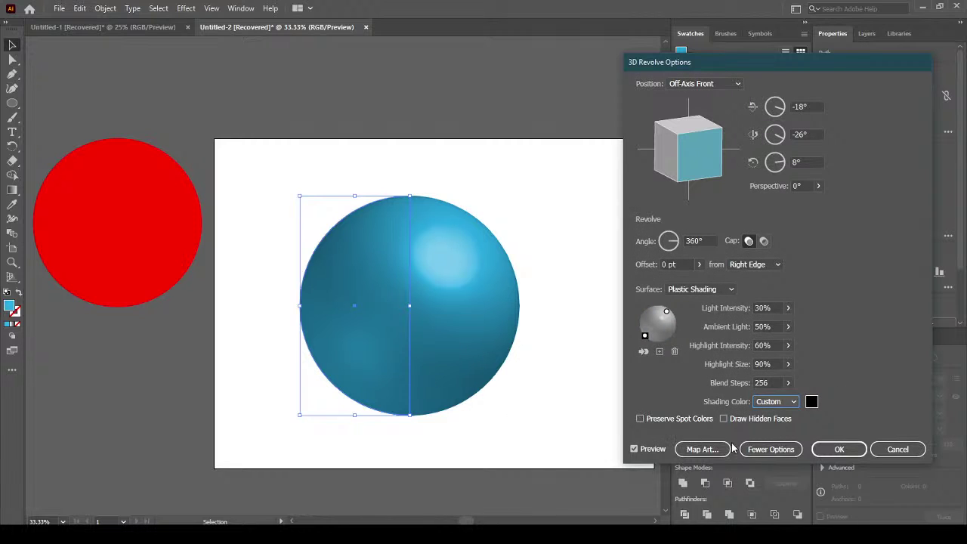
Enable Preserve Spot Colors for the revolve effect, and try Draw Hidden Faces on before turning it off.
click(640, 419)
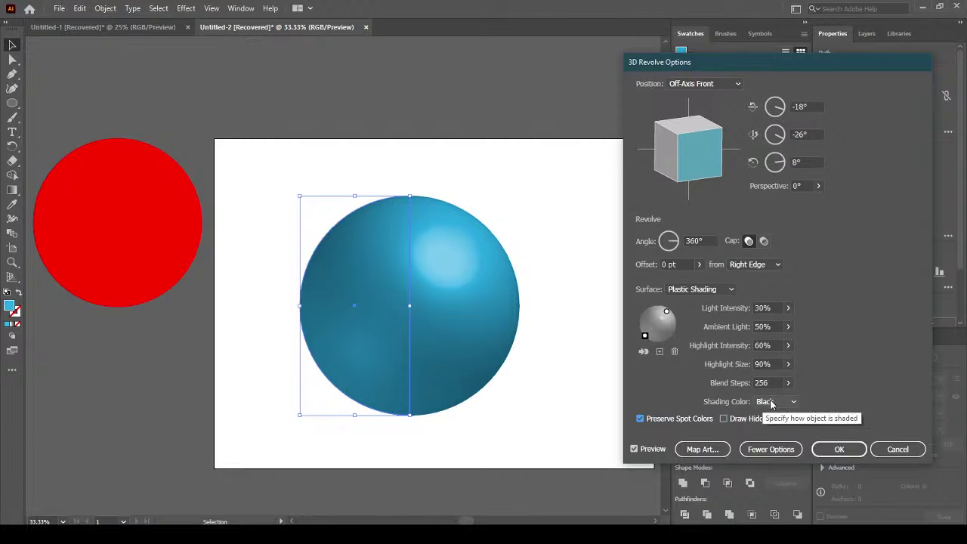
click(724, 419)
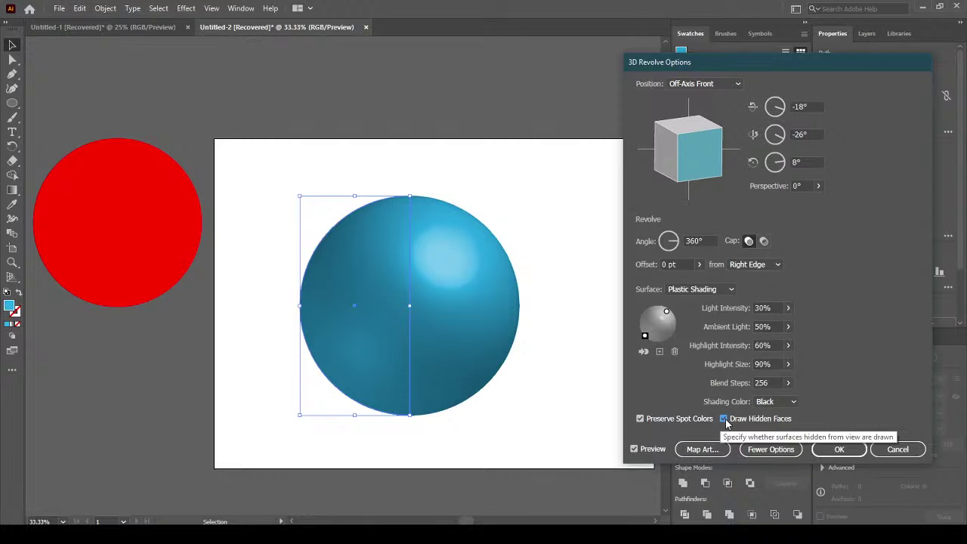
click(723, 420)
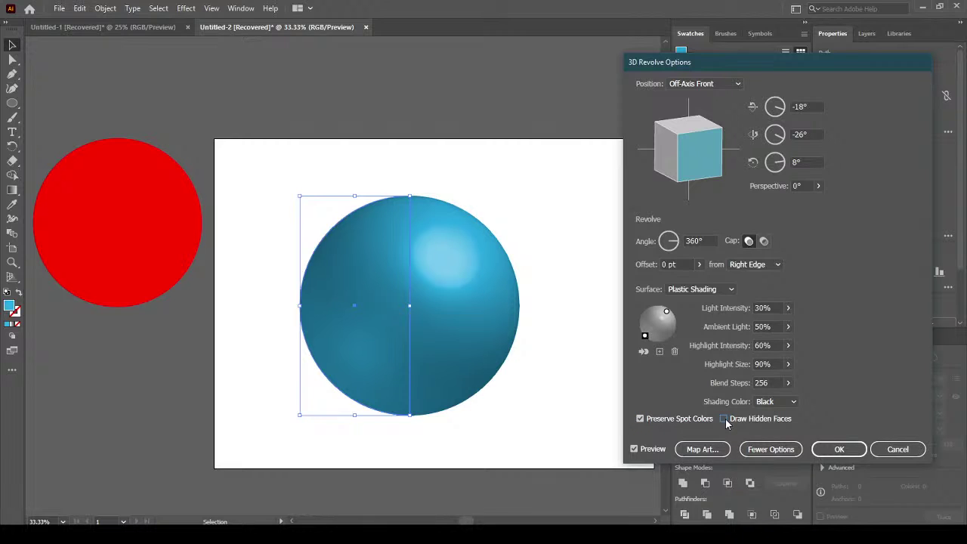
Turn off Preserve Spot Colors, apply the revolve effect, and recolor the sphere with the light gray swatch R=204 G=204 B=204.
click(640, 418)
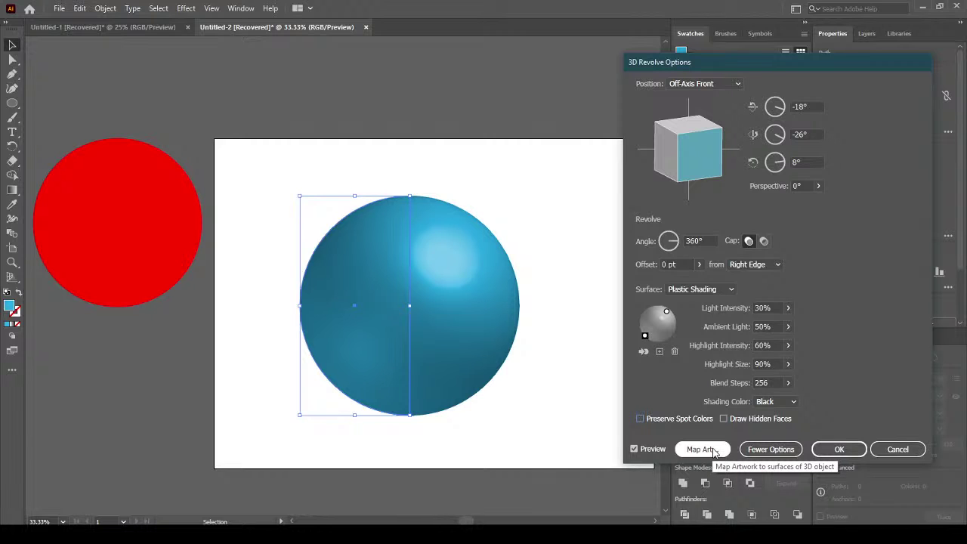
click(843, 448)
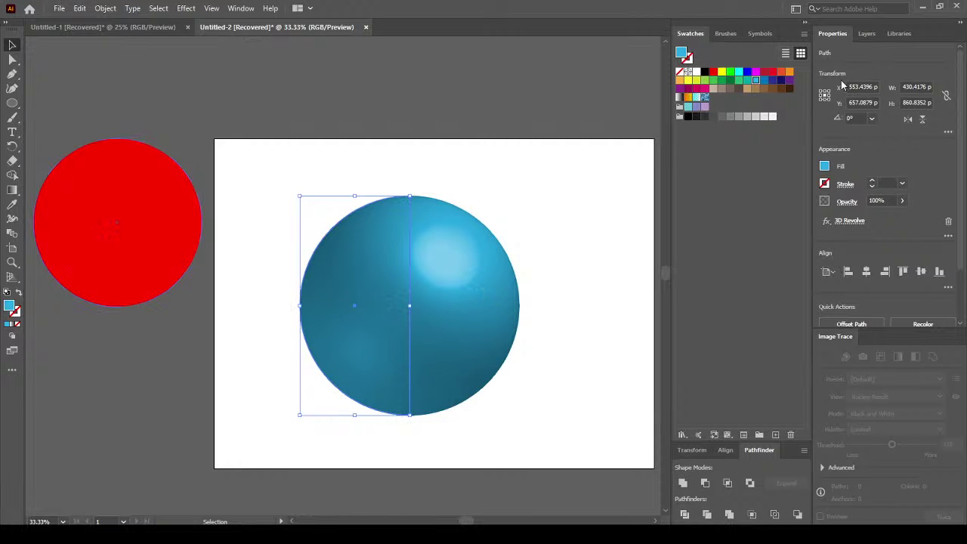
click(739, 117)
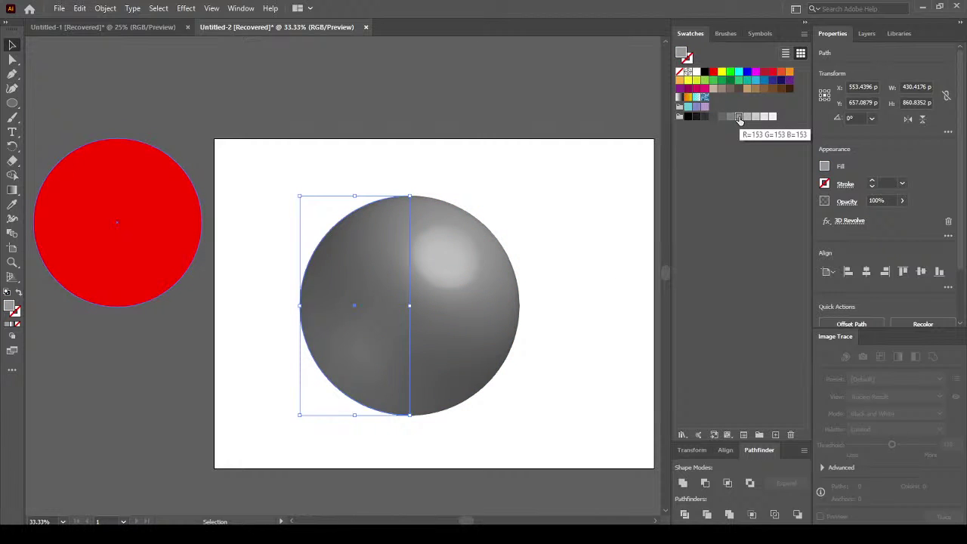
click(749, 117)
click(764, 117)
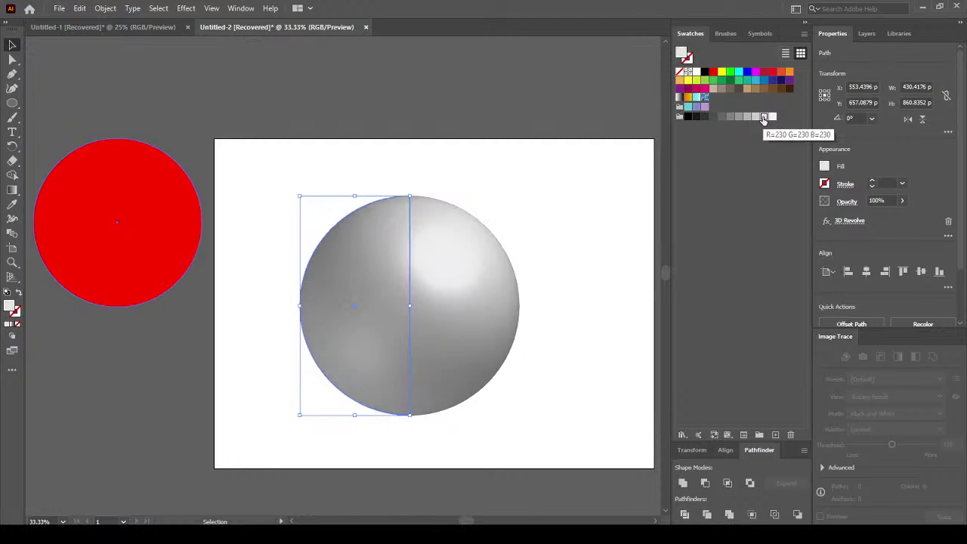
click(755, 117)
click(747, 117)
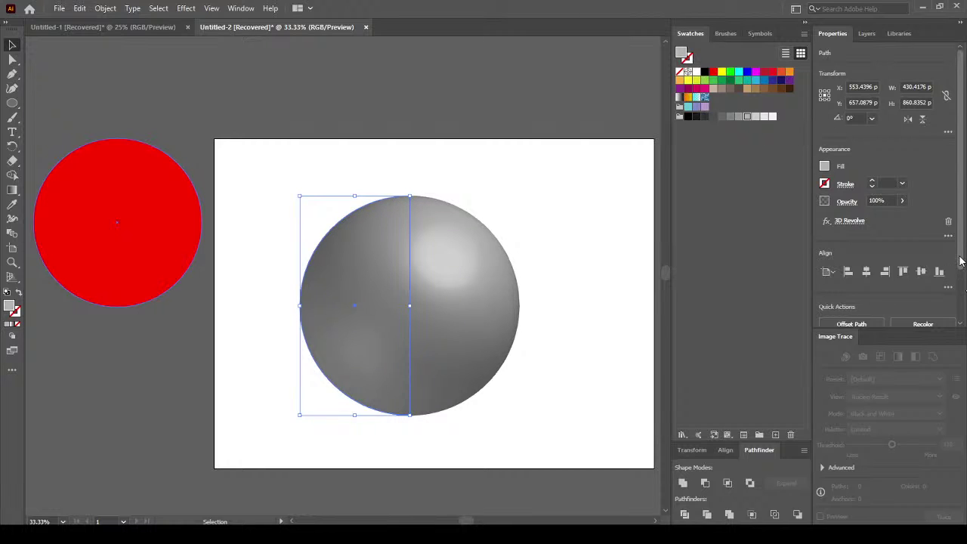
scroll(960, 287, down, 2)
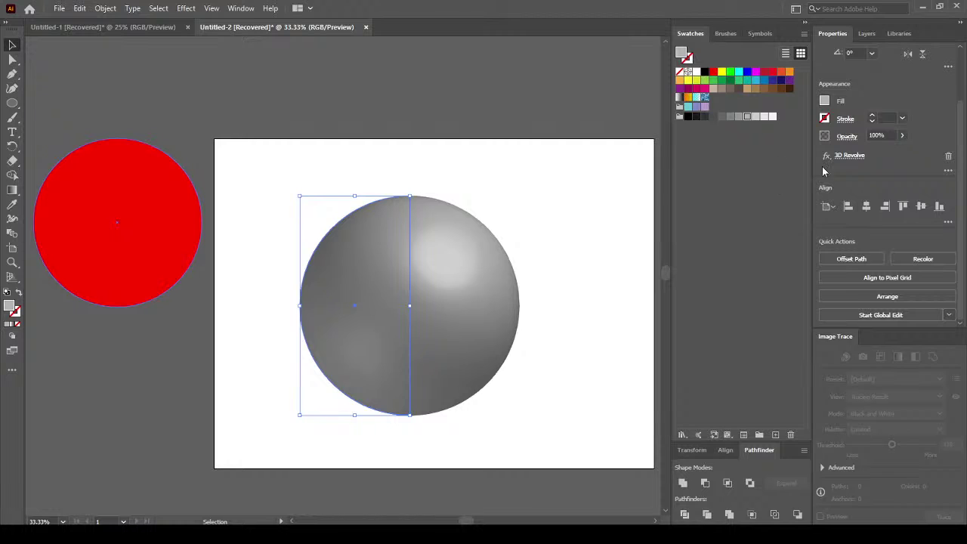
click(756, 116)
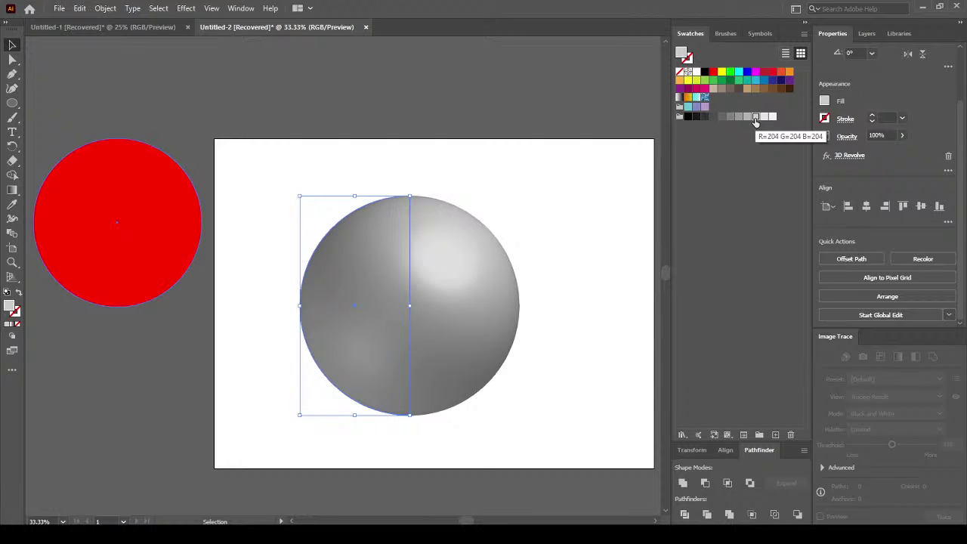
Edit the sphere's 3D Revolve effect to map the Hearts symbol onto its surface, scaled to fit and with Shade Artwork enabled.
click(948, 171)
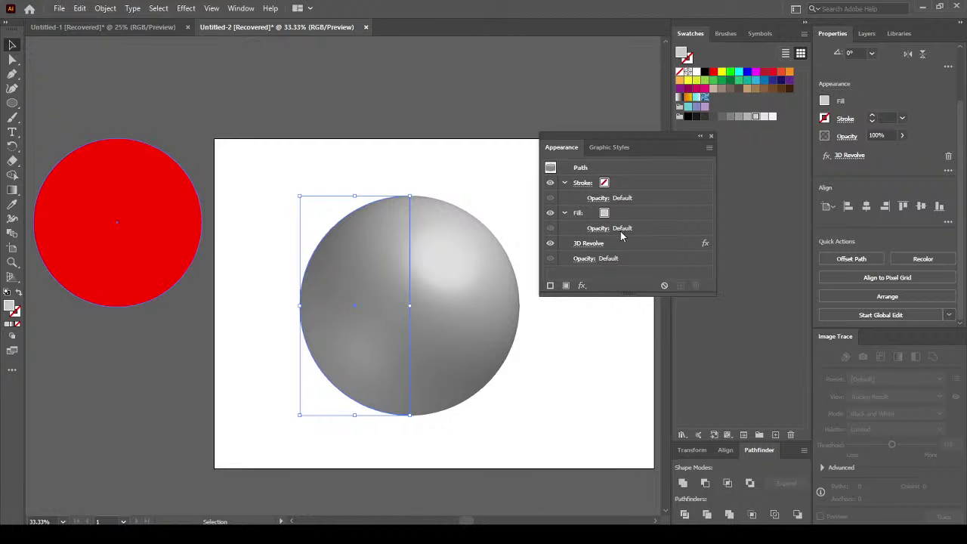
click(592, 244)
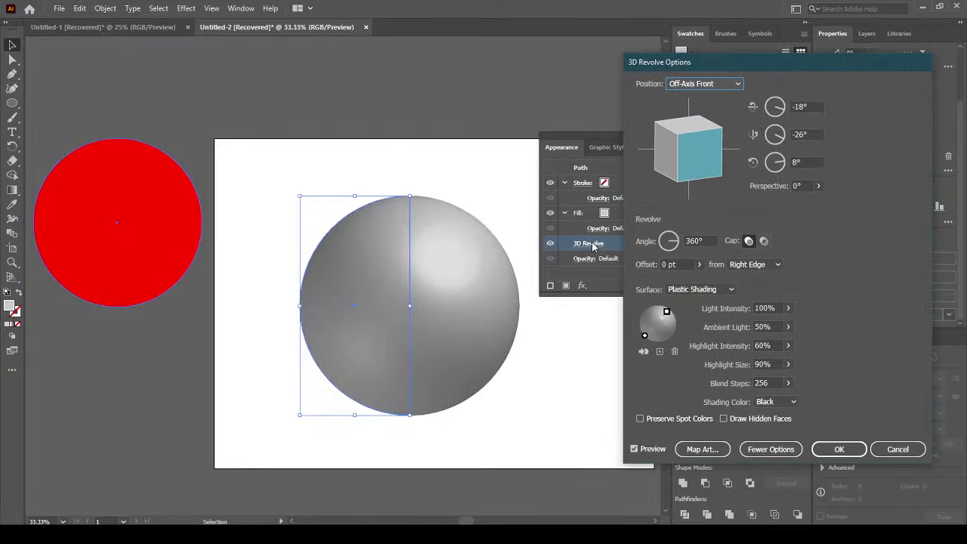
click(717, 449)
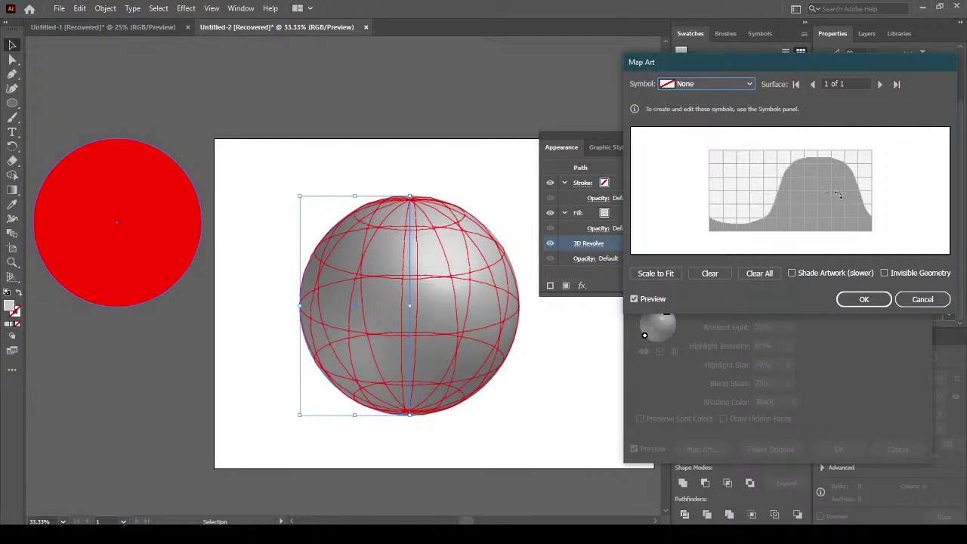
click(748, 86)
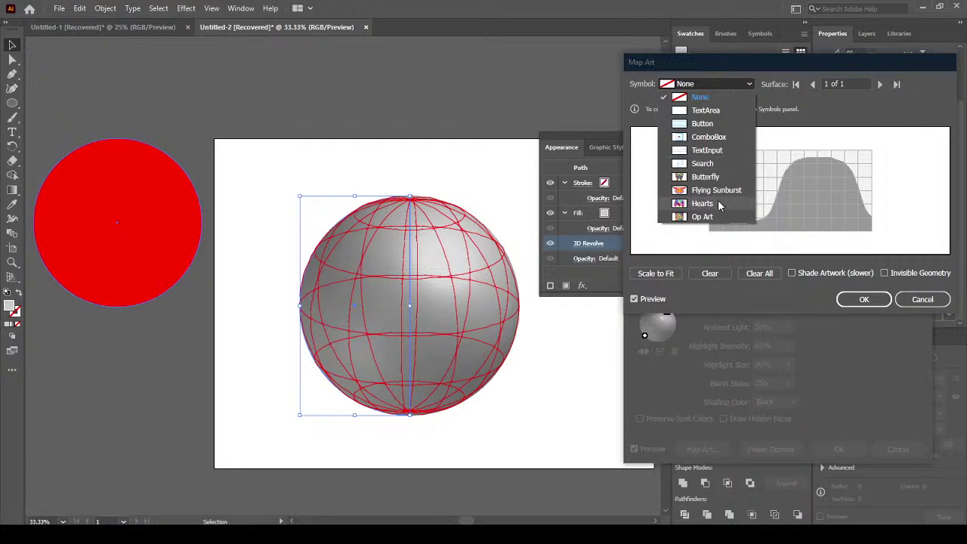
click(702, 203)
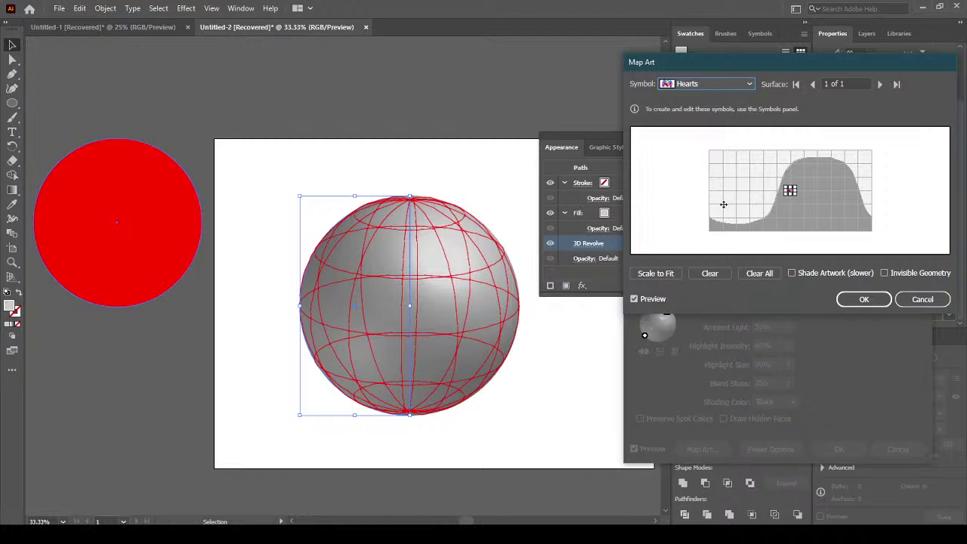
click(674, 274)
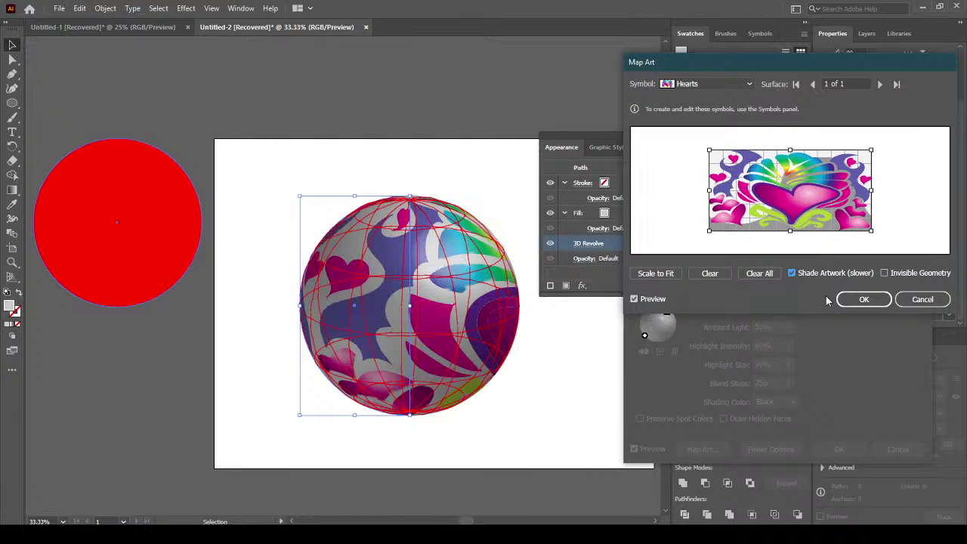
click(865, 299)
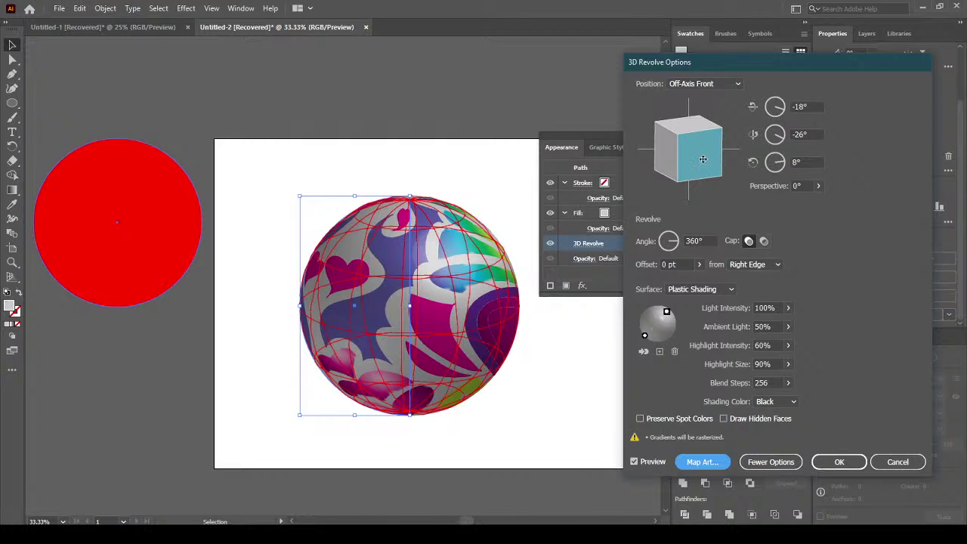
Rotate the mapped sphere freely to about 0°, 48° and -2° around its three axes, and apply the effect.
drag(703, 160, 701, 158)
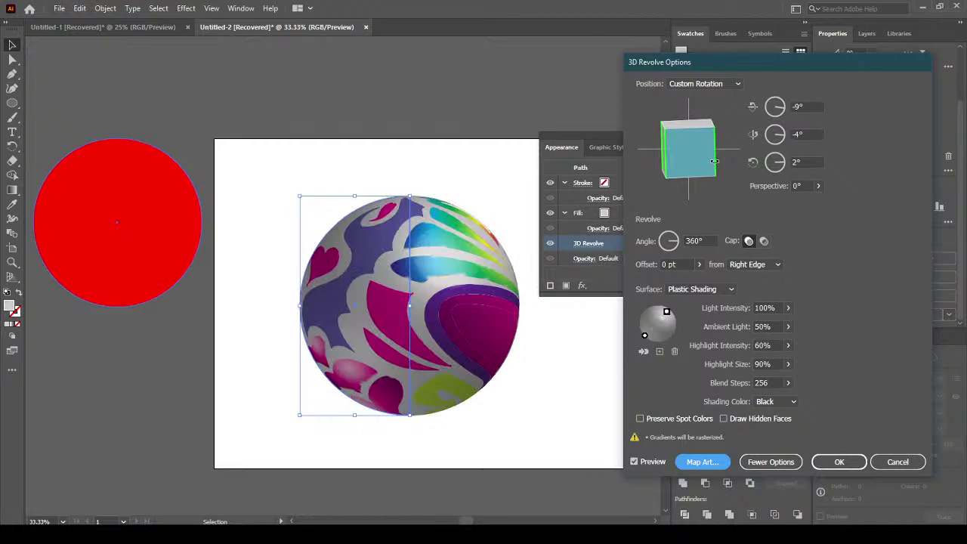
drag(715, 155, 686, 148)
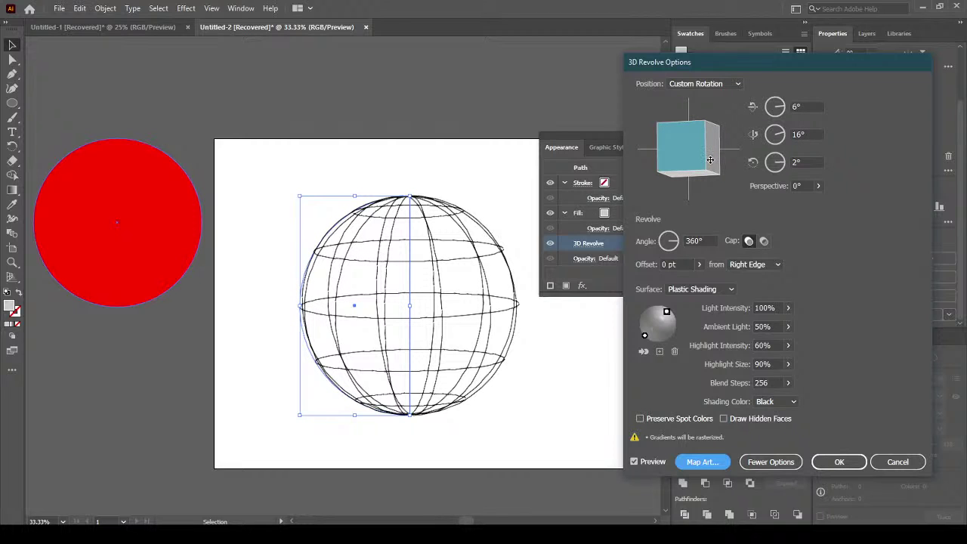
drag(711, 159, 708, 158)
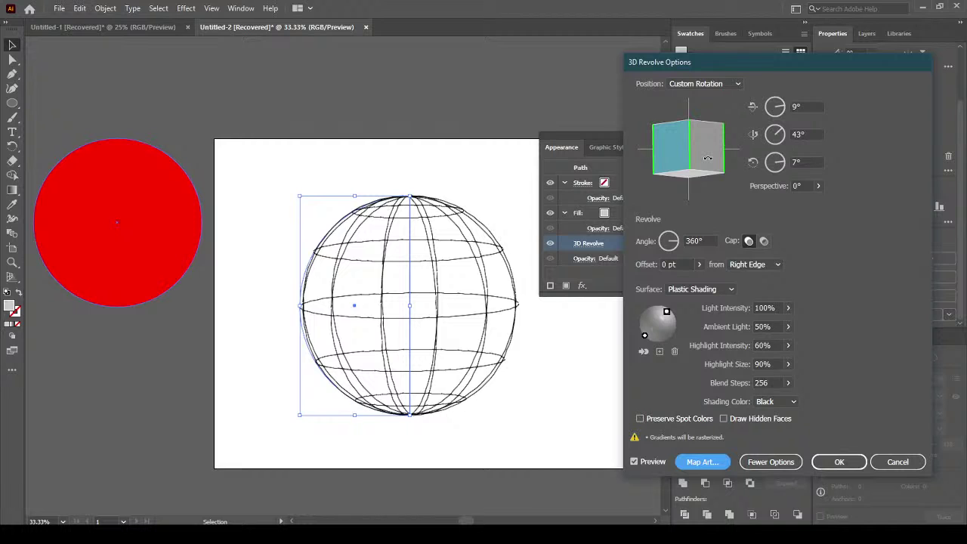
drag(708, 158, 701, 156)
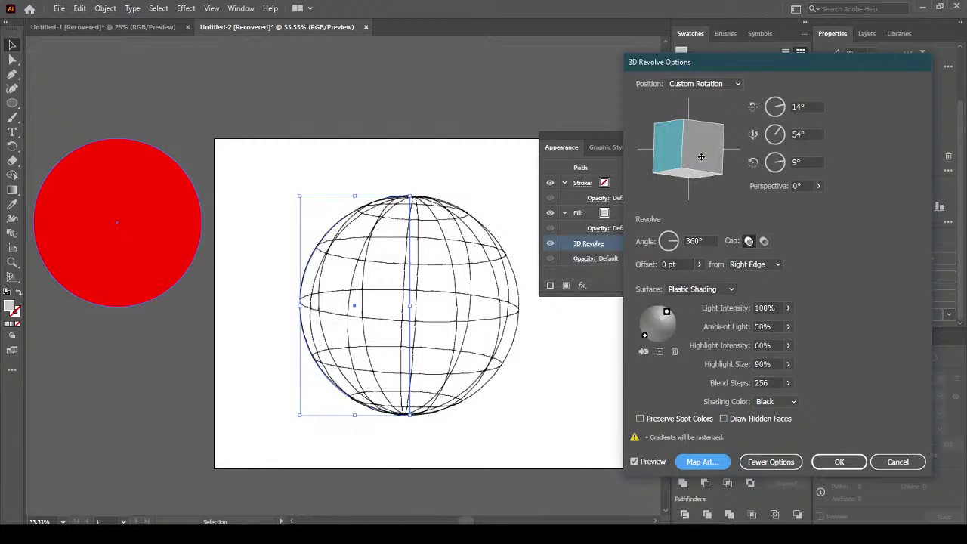
drag(701, 156, 689, 152)
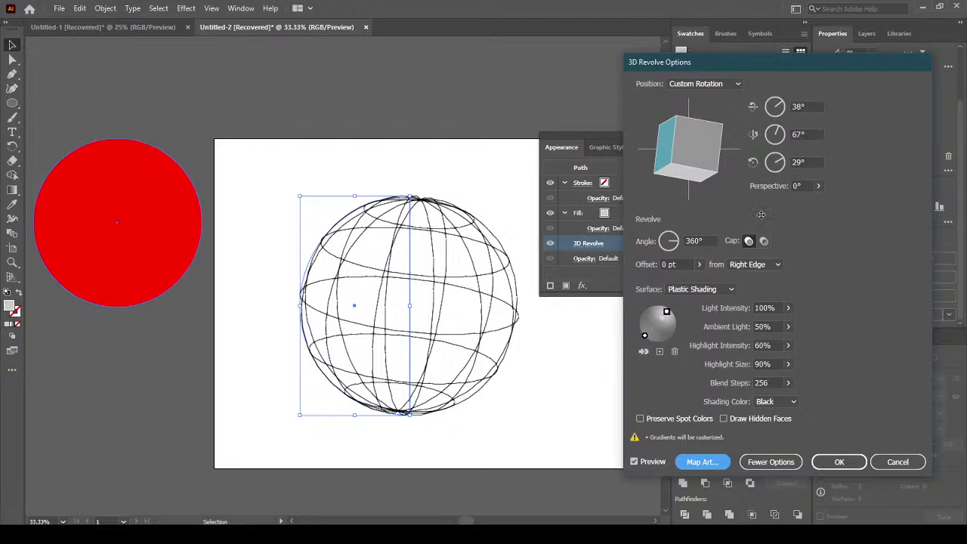
drag(729, 189, 733, 192)
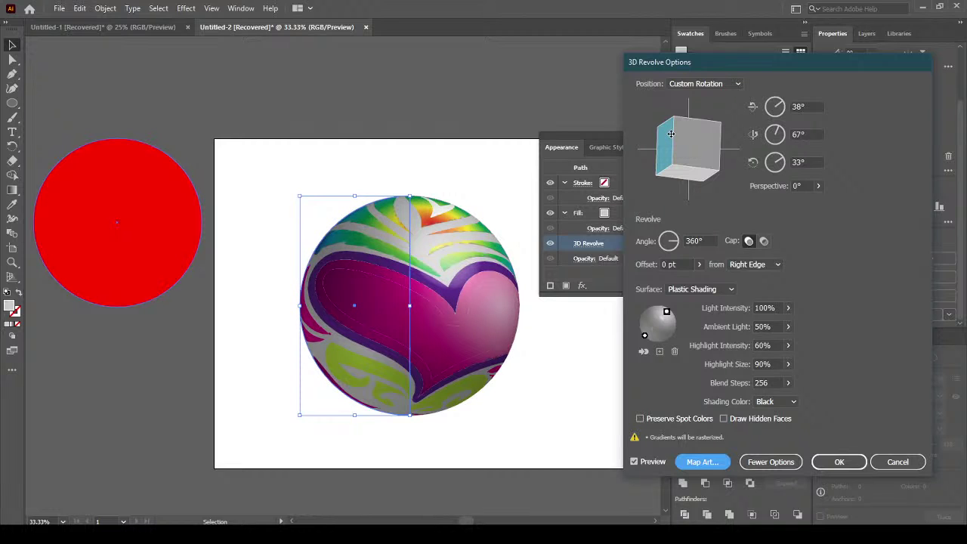
drag(671, 134, 683, 141)
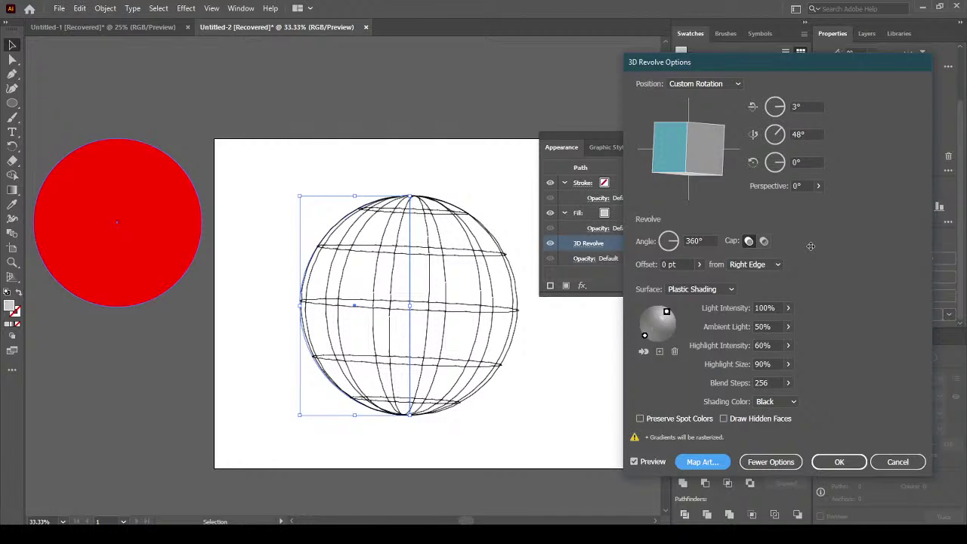
drag(809, 246, 812, 250)
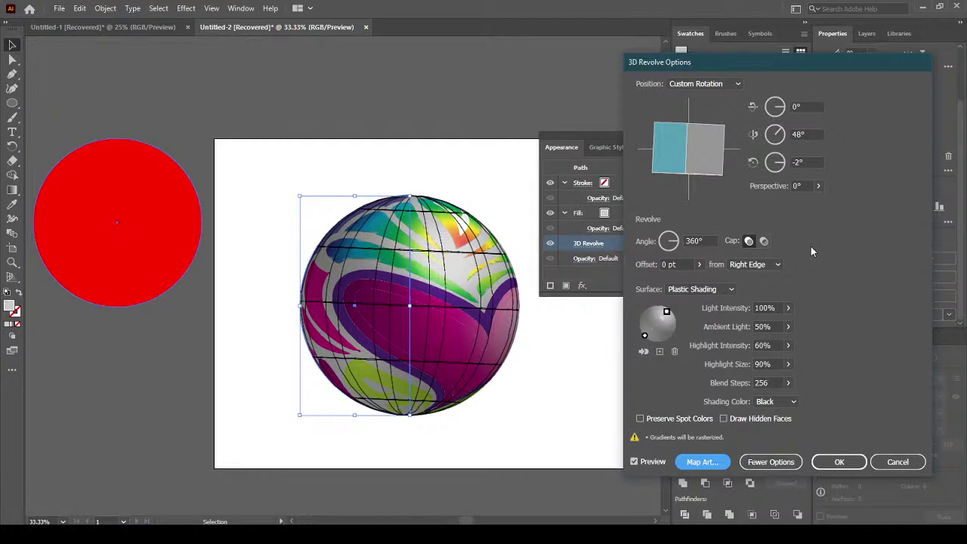
click(840, 461)
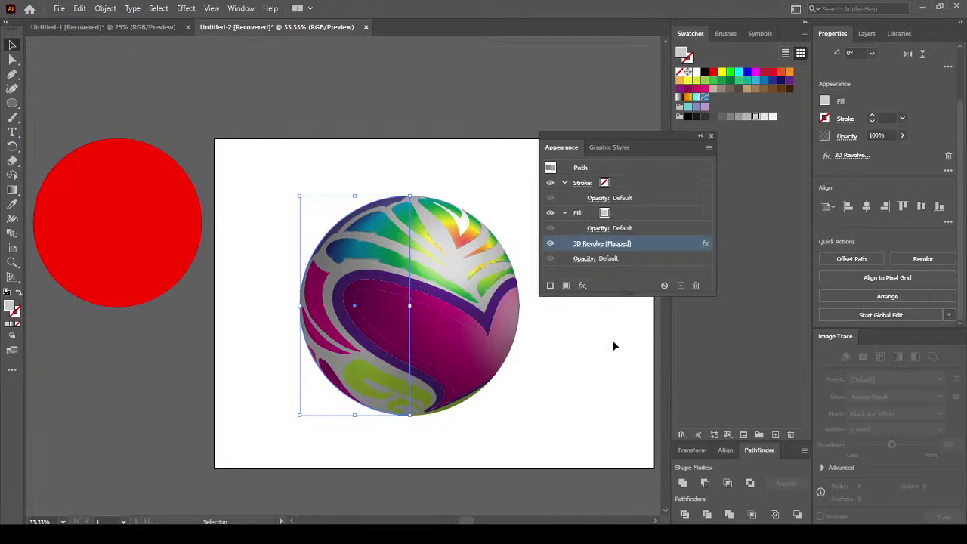
Expand the appearance of the heart-mapped sphere and deselect it.
click(106, 8)
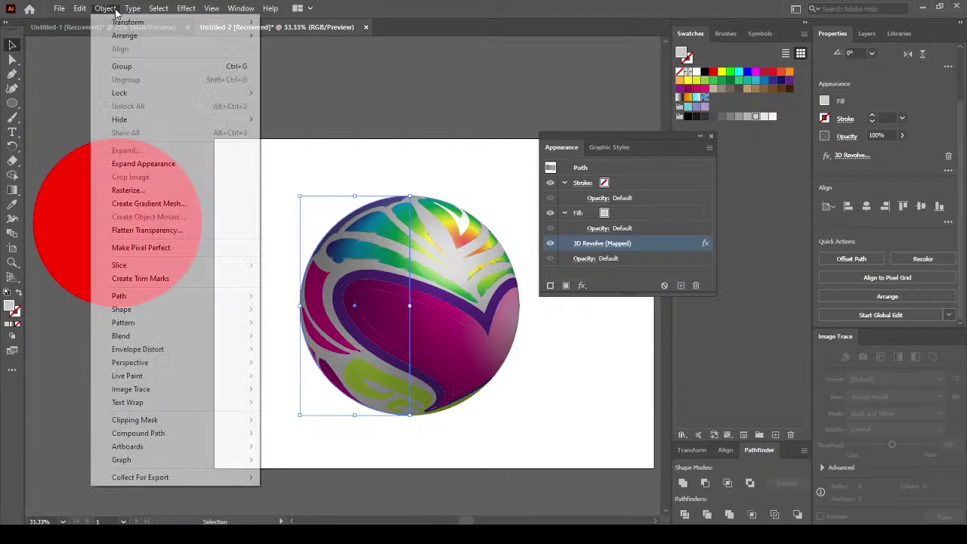
click(186, 167)
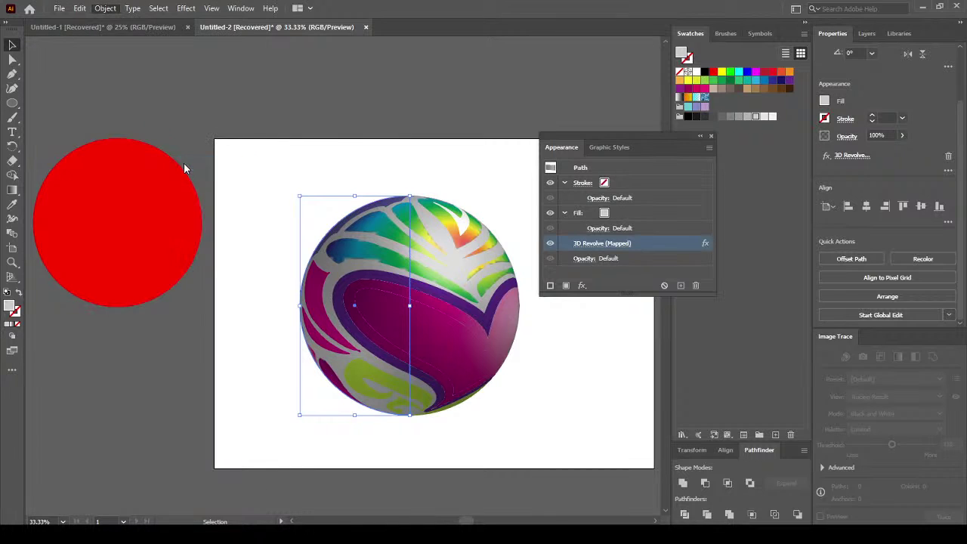
click(557, 372)
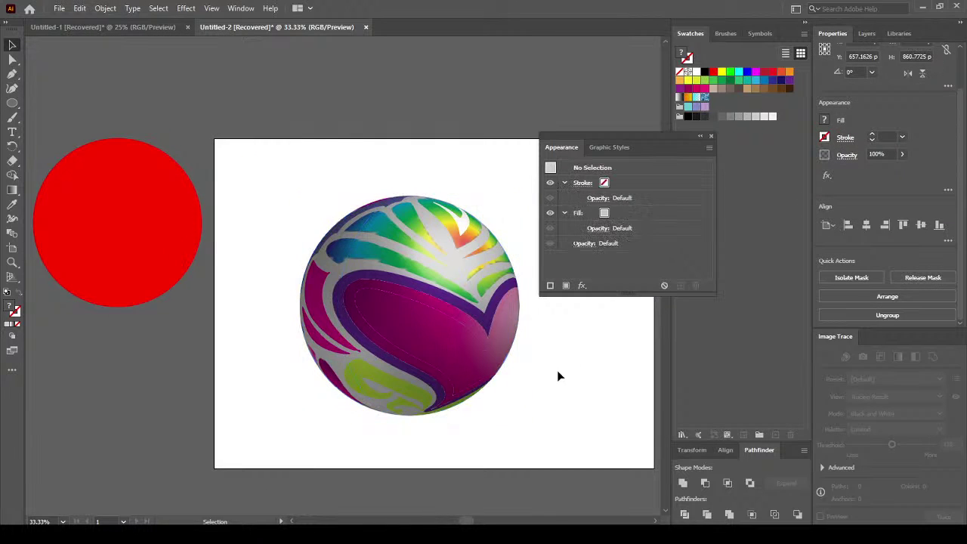
click(391, 218)
click(391, 144)
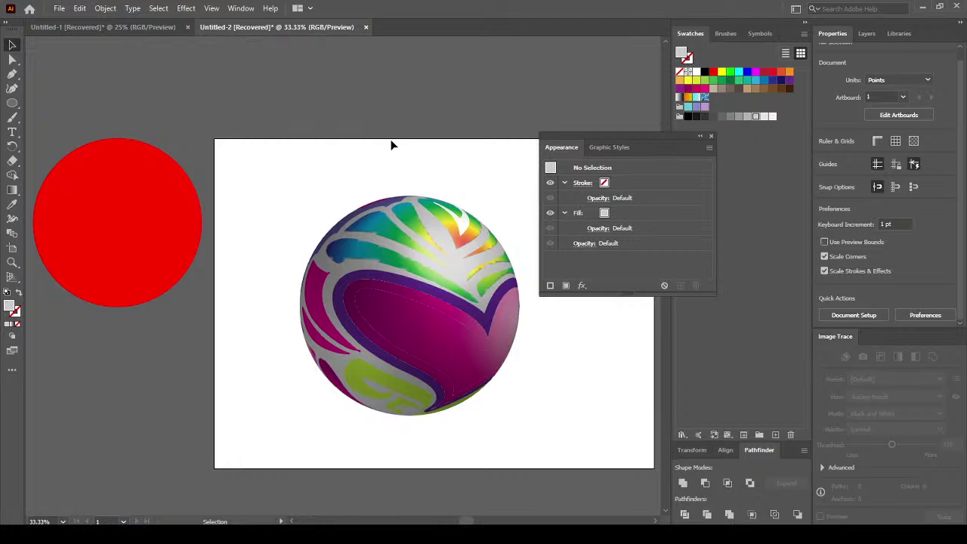
Delete the red circle and the mapped sphere from the document, and close the floating Appearance panel.
click(94, 239)
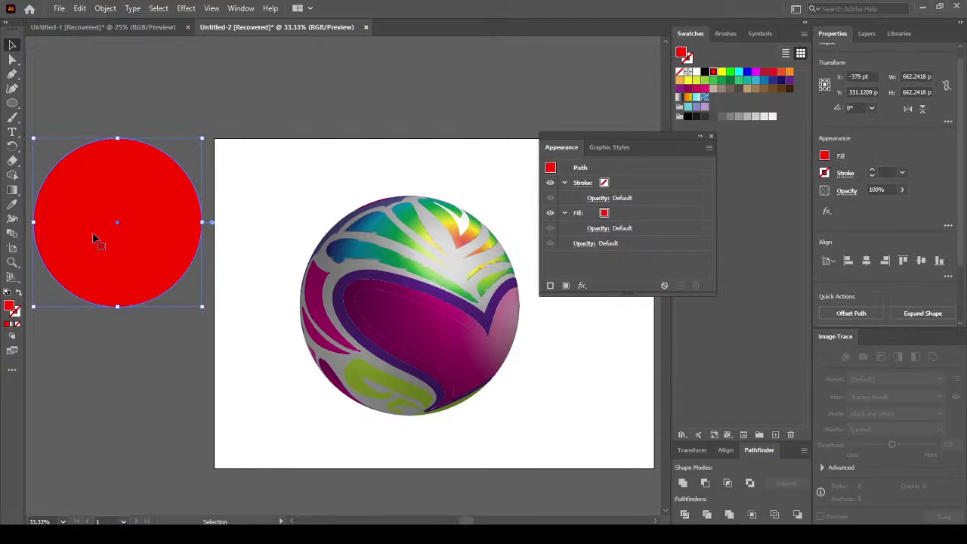
key(Delete)
click(334, 248)
key(Delete)
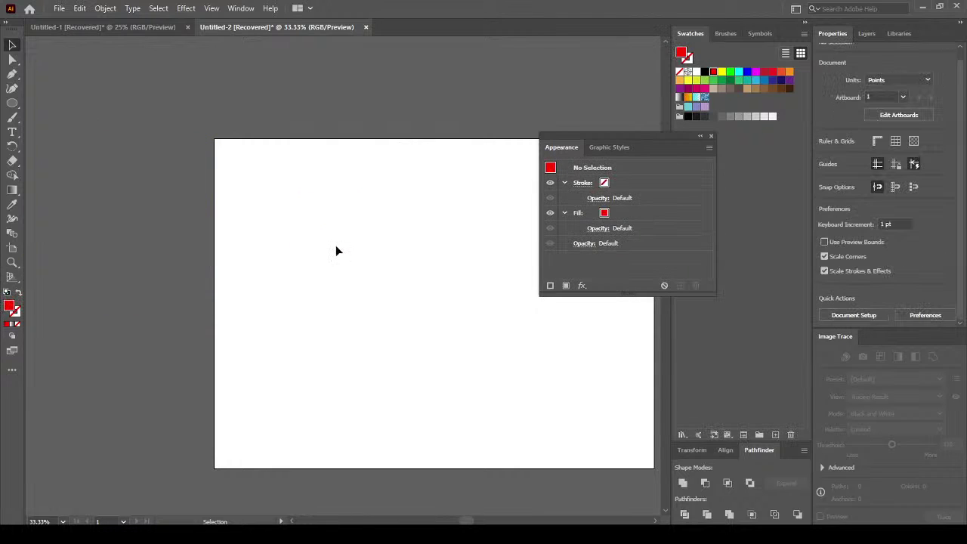
click(711, 136)
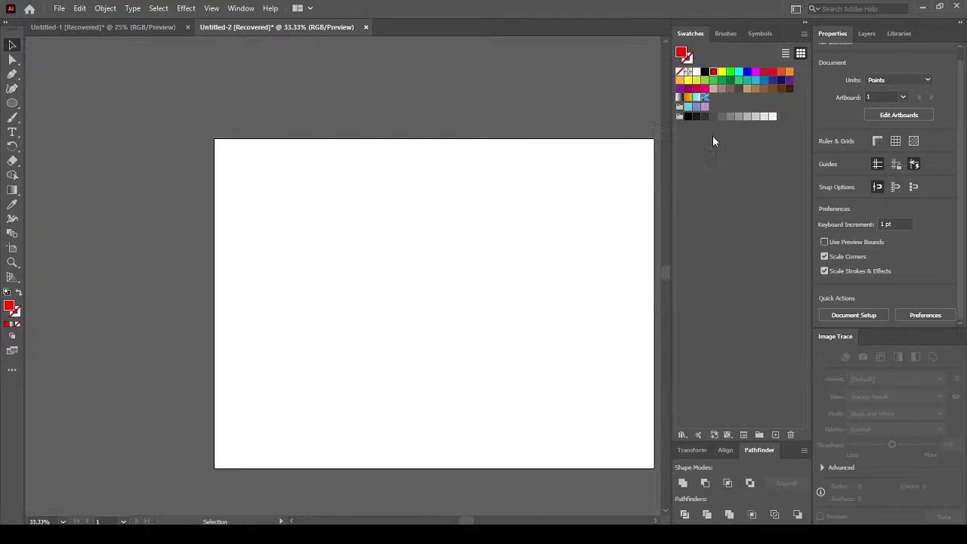
drag(543, 216, 474, 204)
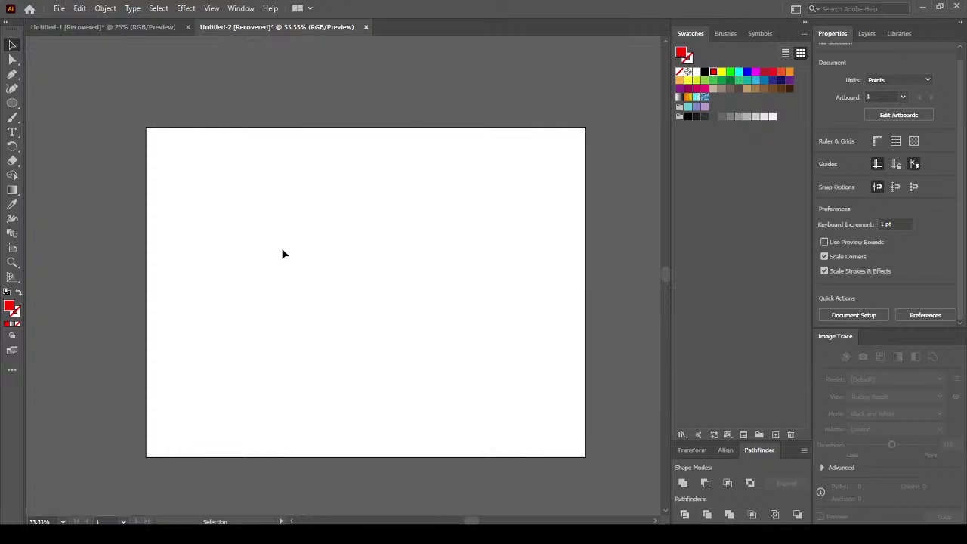
click(14, 108)
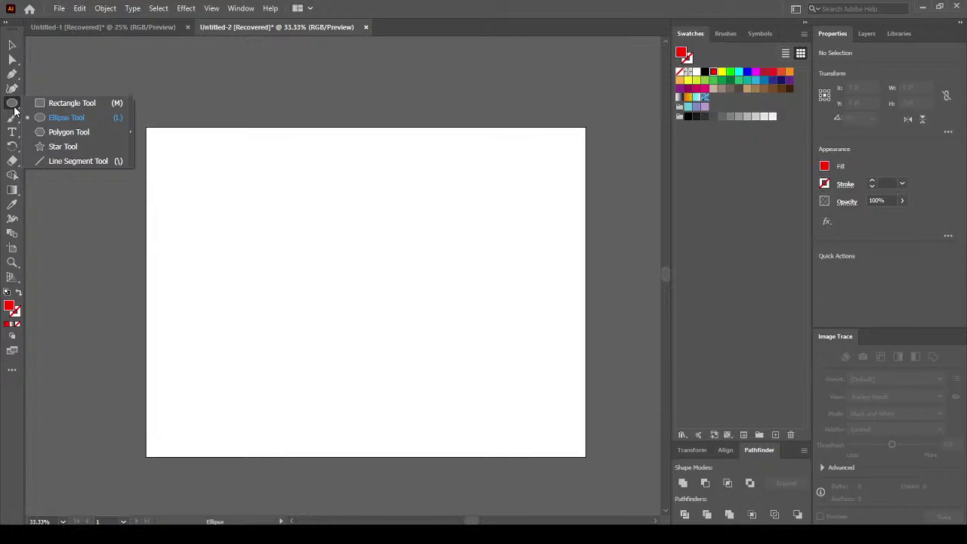
click(11, 46)
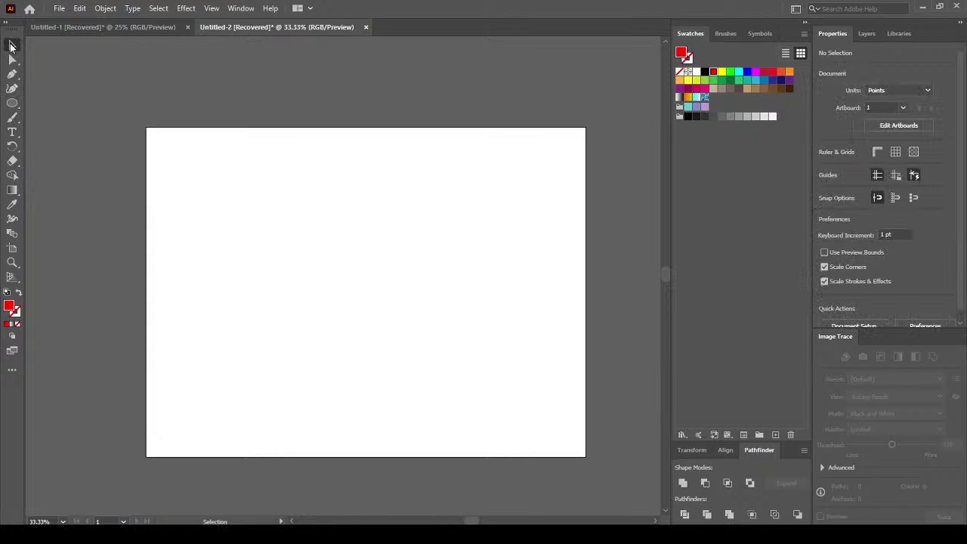
click(12, 74)
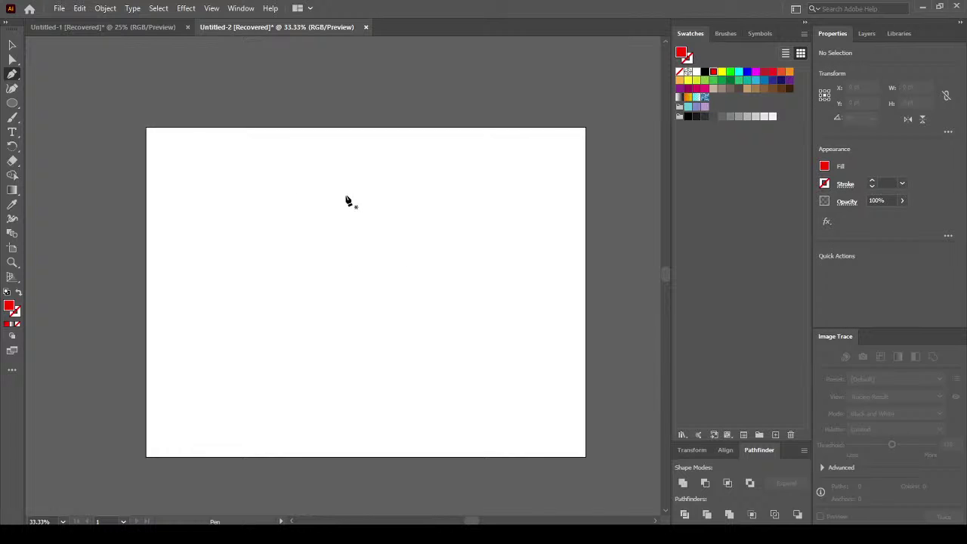
click(273, 157)
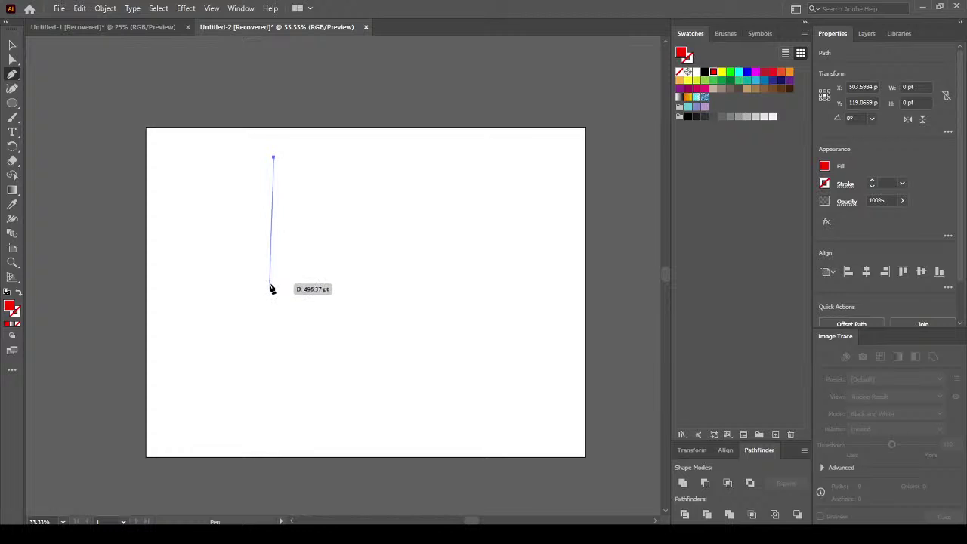
key(ctrl+z)
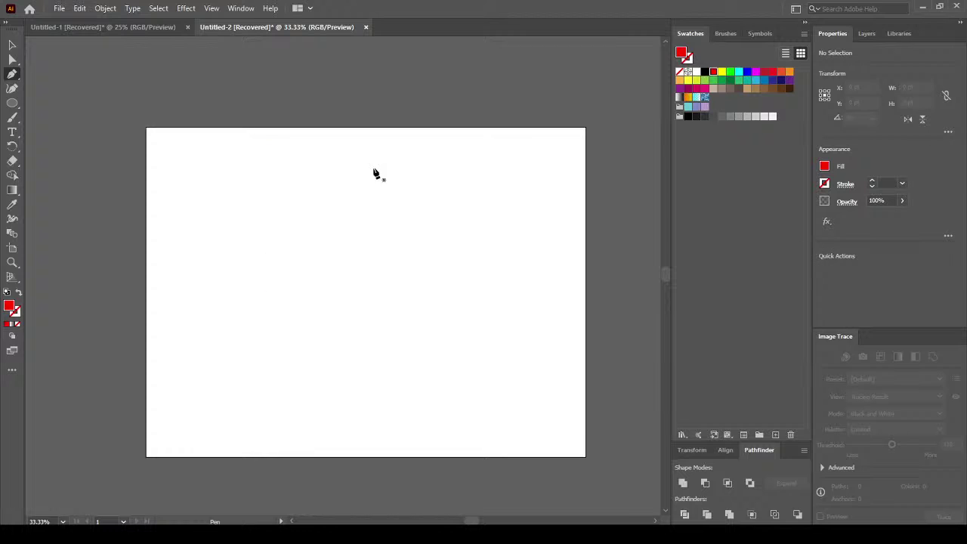
Set the drawing colours to no fill and a black stroke, with a stroke weight of 4 pt.
click(18, 294)
click(19, 312)
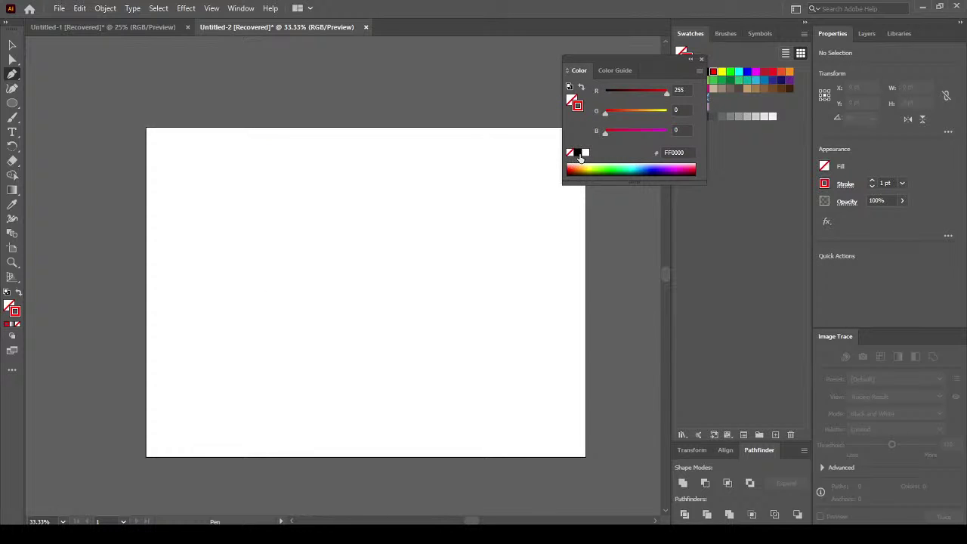
click(579, 154)
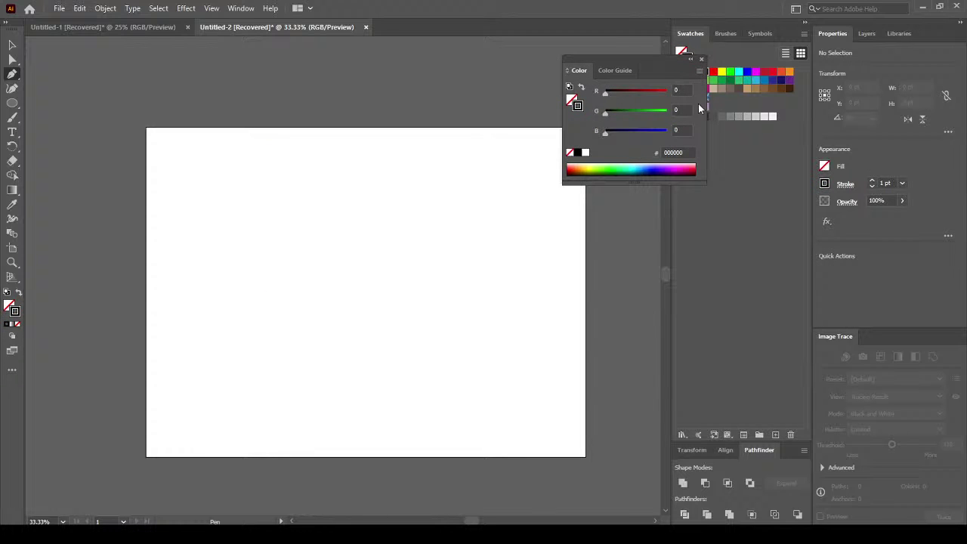
click(901, 183)
click(919, 273)
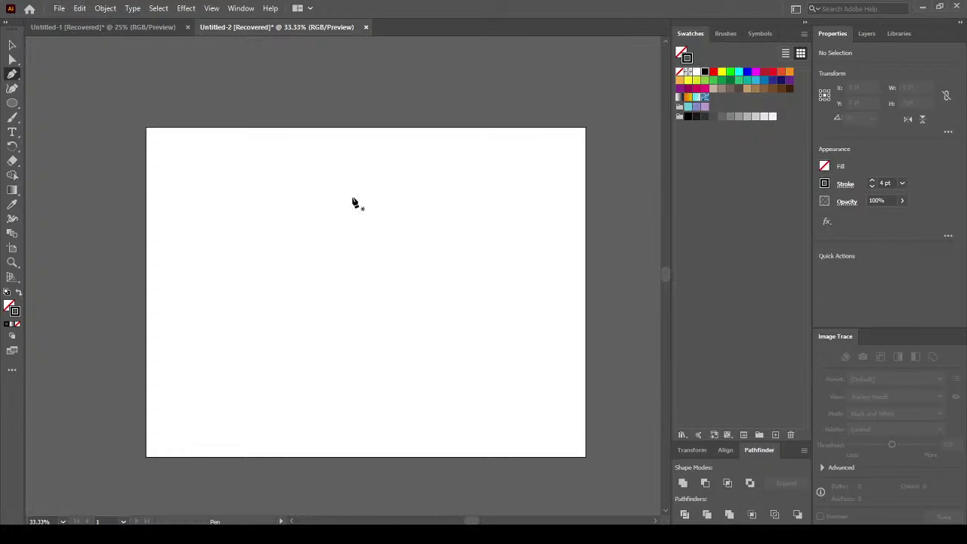
Draw a closed, thin stepped profile about 223 pt wide and 878 pt tall with the Pen tool, its base narrowing to a point.
click(289, 166)
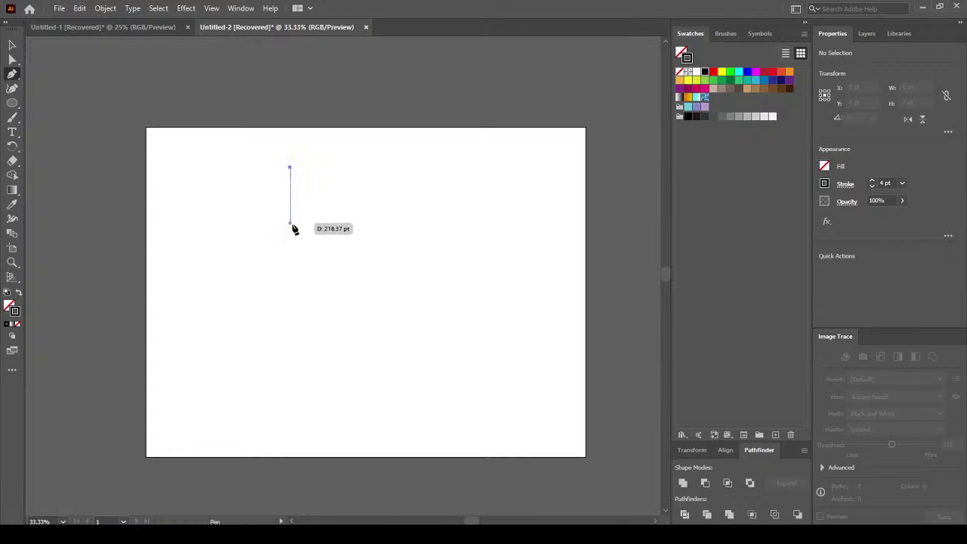
click(290, 293)
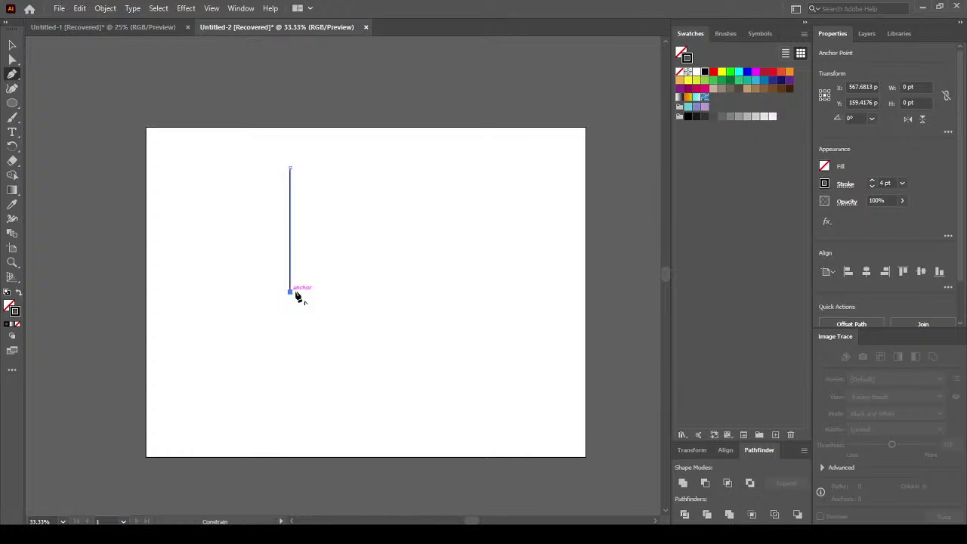
click(340, 293)
click(340, 380)
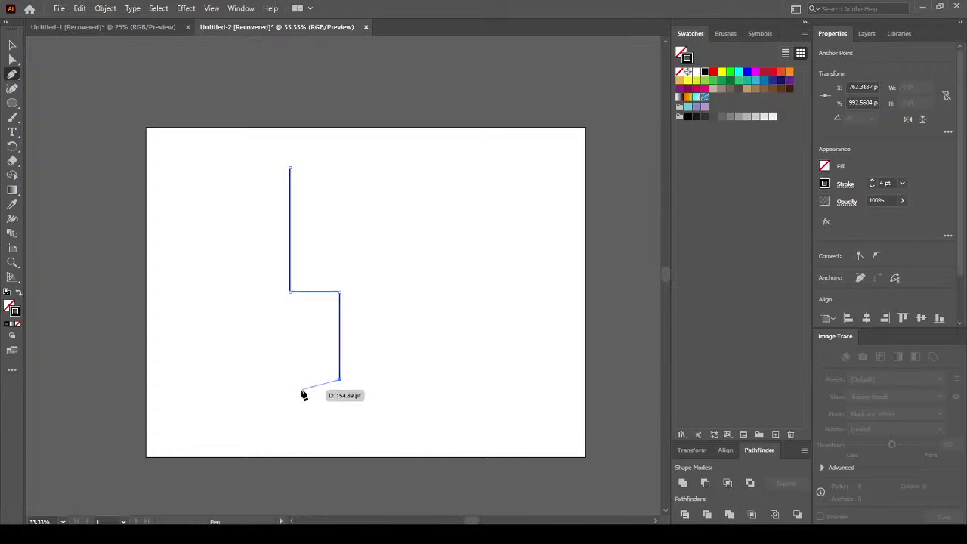
click(290, 391)
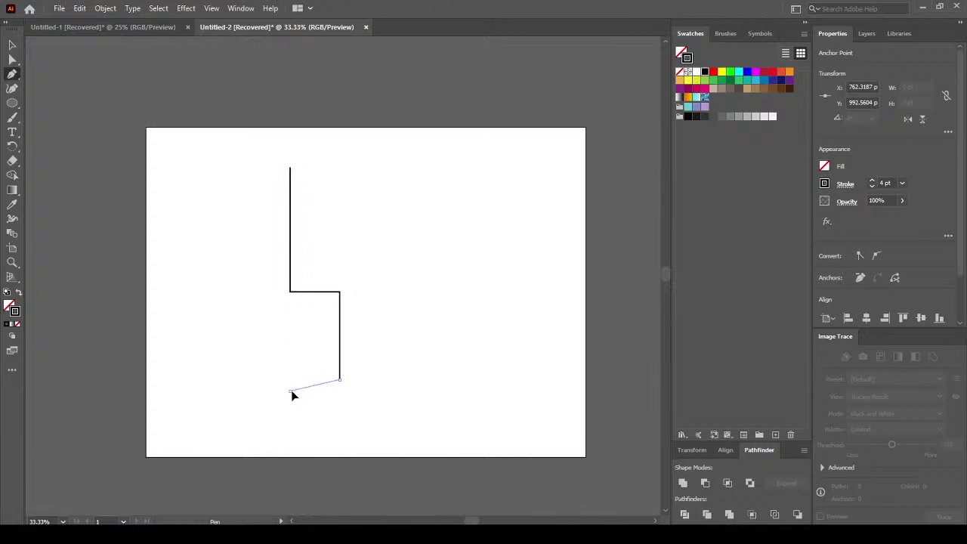
click(340, 391)
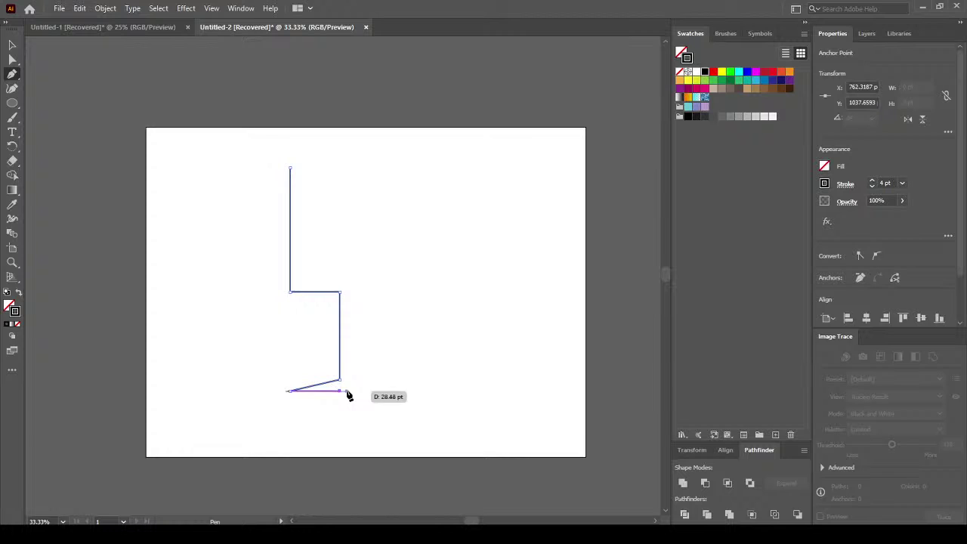
click(347, 391)
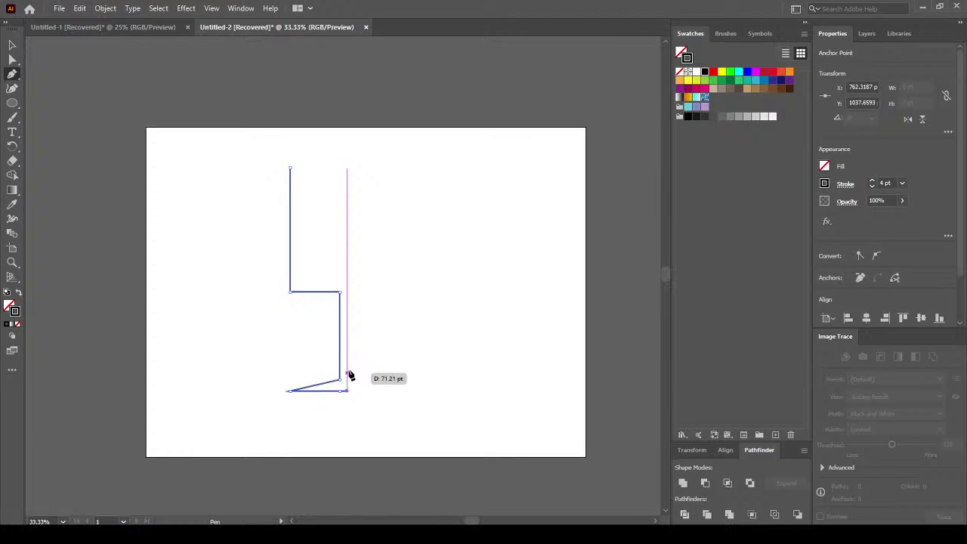
click(348, 288)
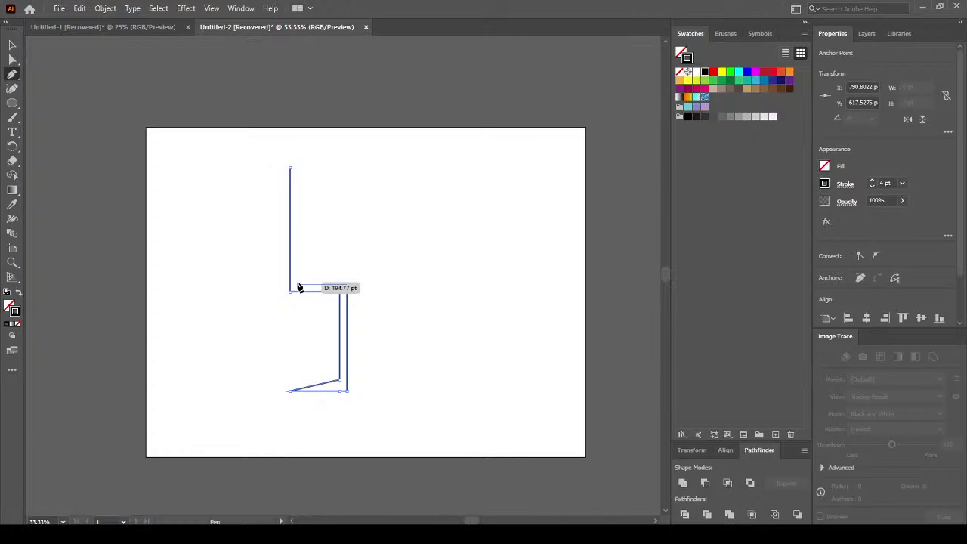
click(298, 287)
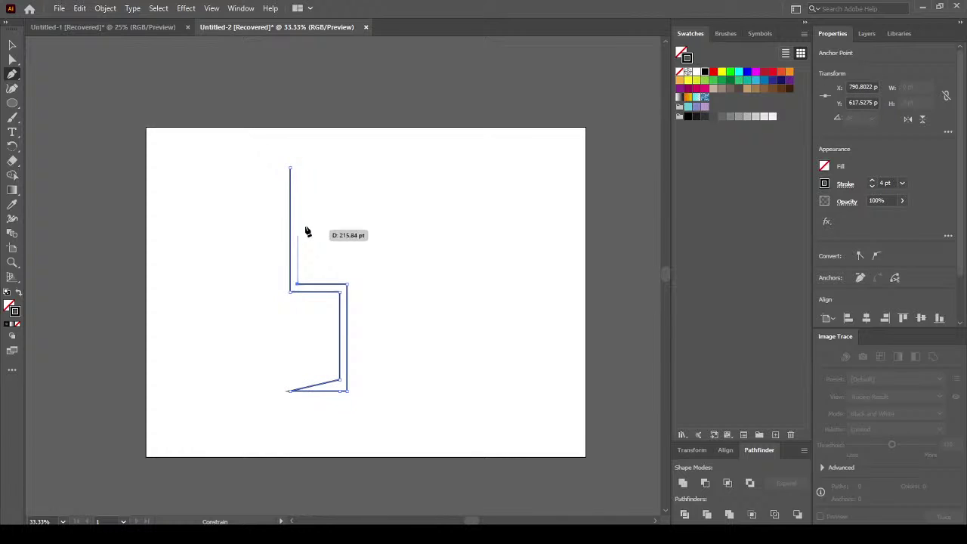
click(297, 168)
click(289, 168)
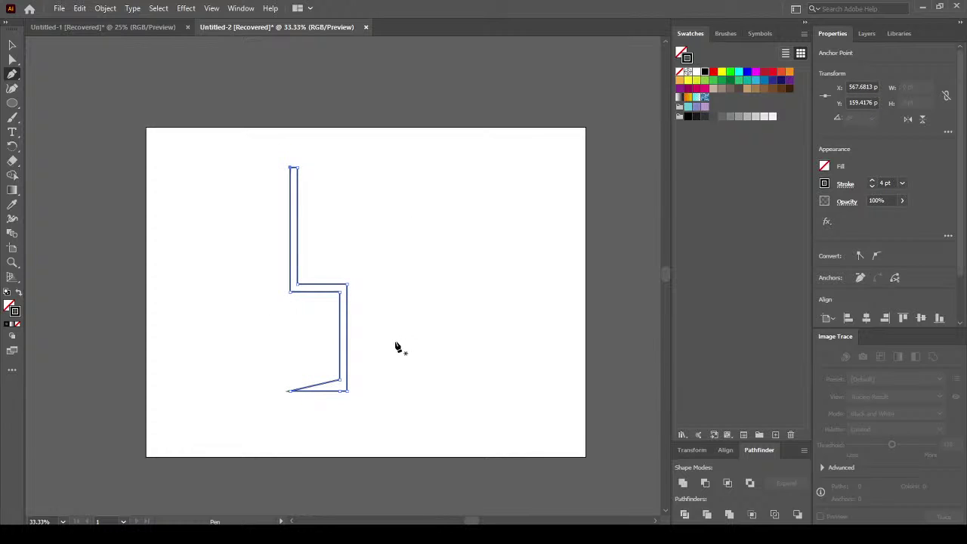
Round both corners at the profile's narrow upper end into a semicircular cap, the right corner by about 13.5 pt.
click(12, 44)
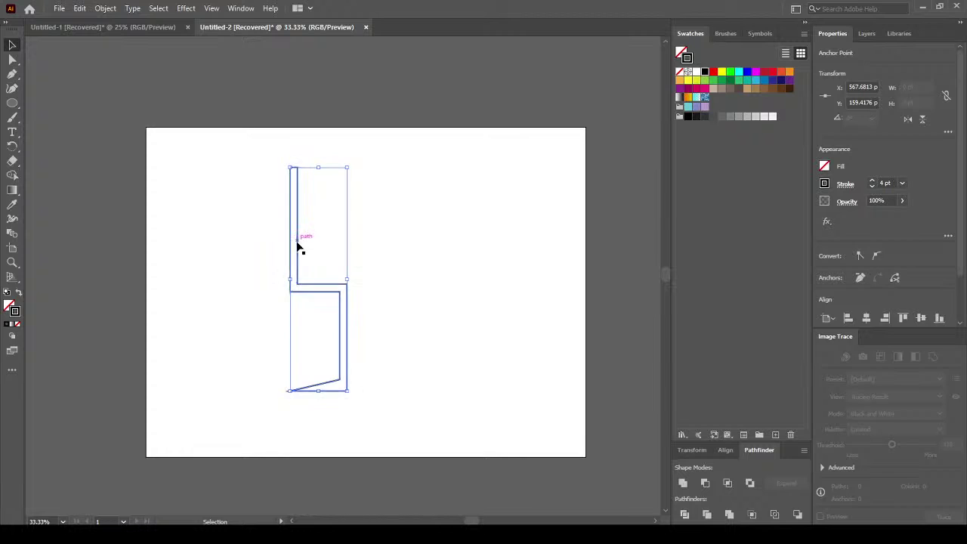
alt+scroll(275, 193, up, 2)
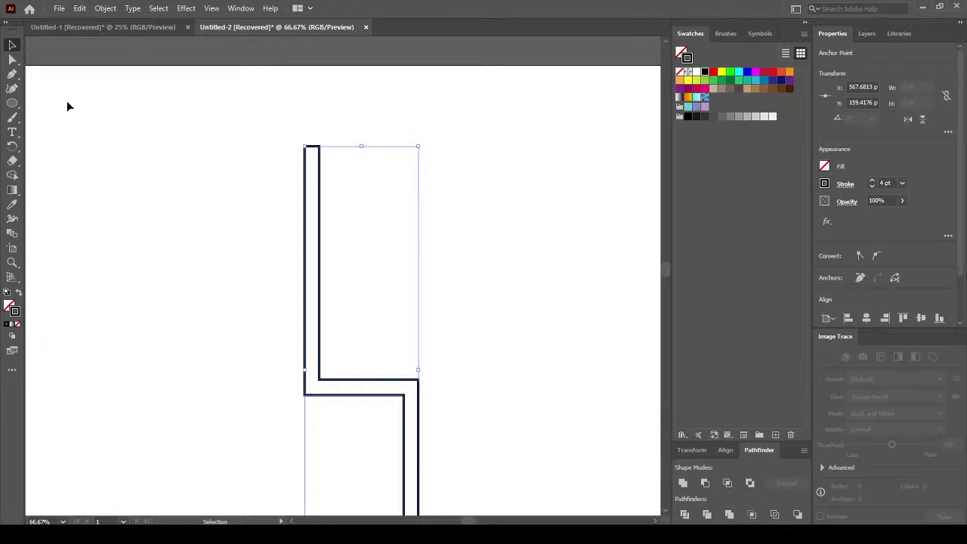
click(12, 61)
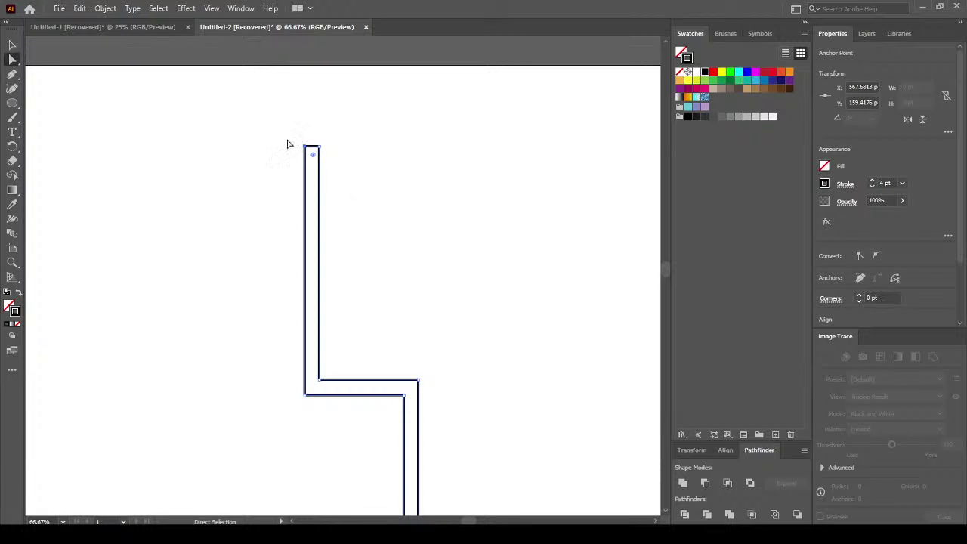
alt+scroll(316, 129, up, 5)
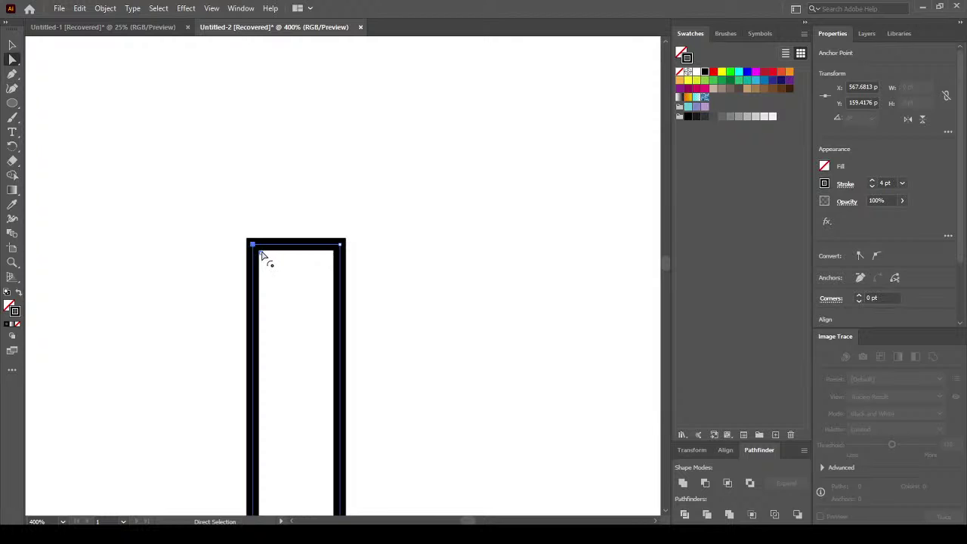
drag(267, 262, 298, 296)
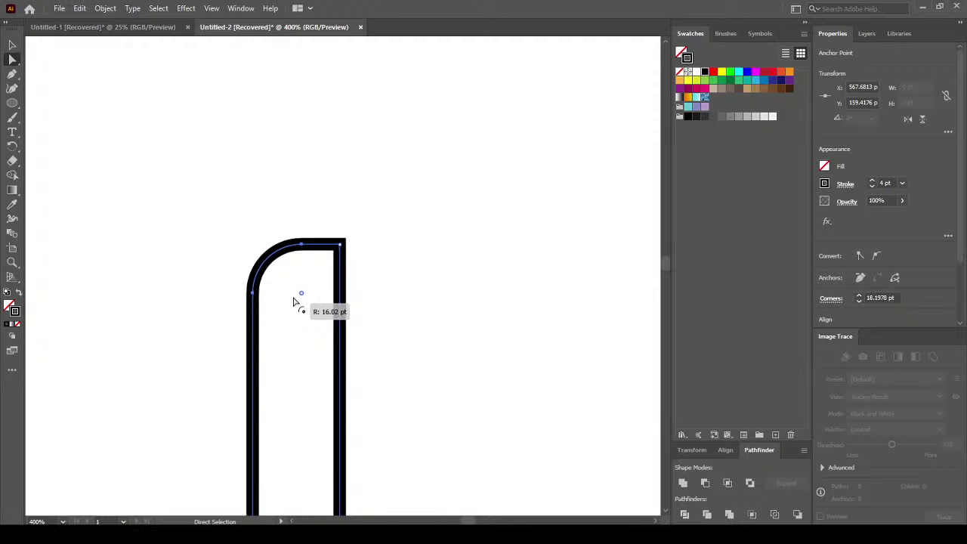
click(405, 265)
click(341, 246)
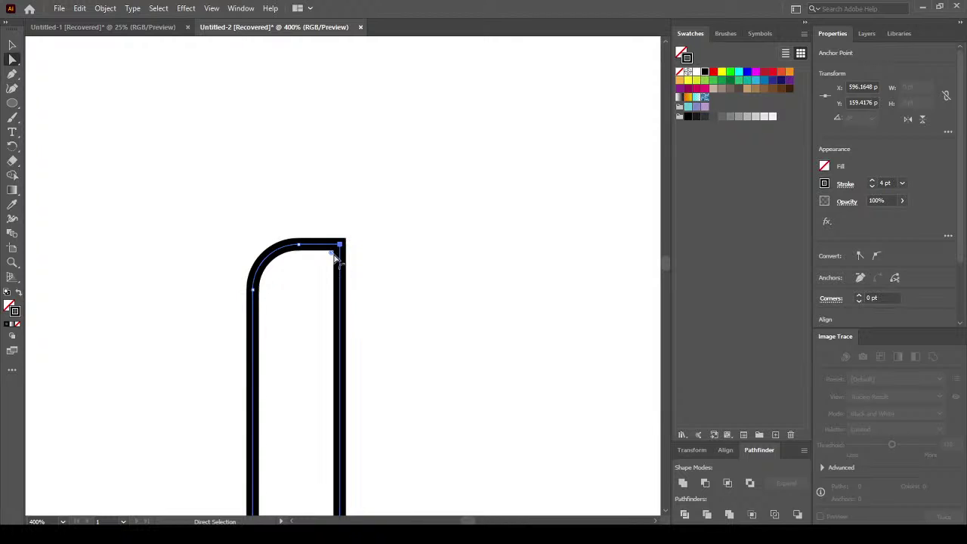
drag(333, 253, 316, 324)
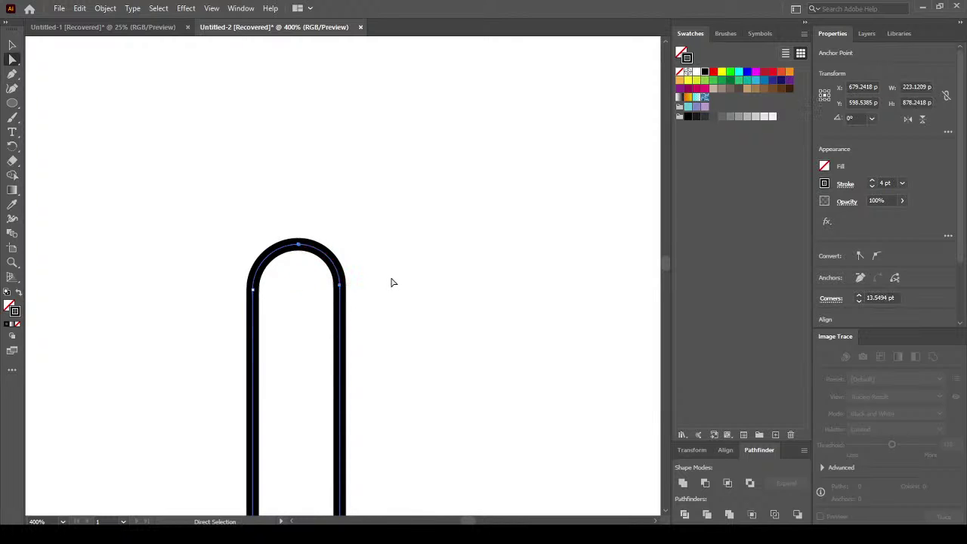
click(385, 334)
Round the profile's first bend below the long upright, its outer corner by about 25.3 pt and its inner corner by about 7.6 pt.
scroll(371, 312, down, 7)
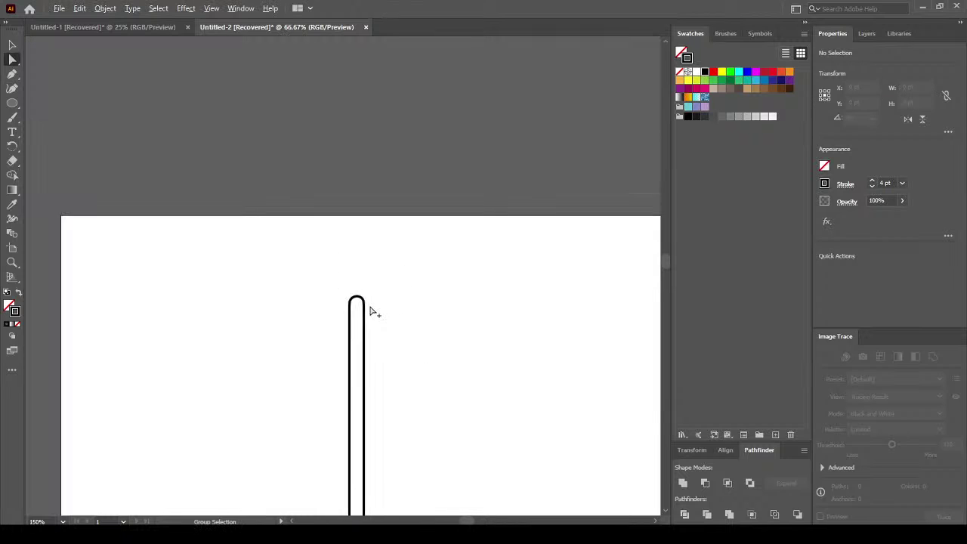
scroll(385, 453, up, 7)
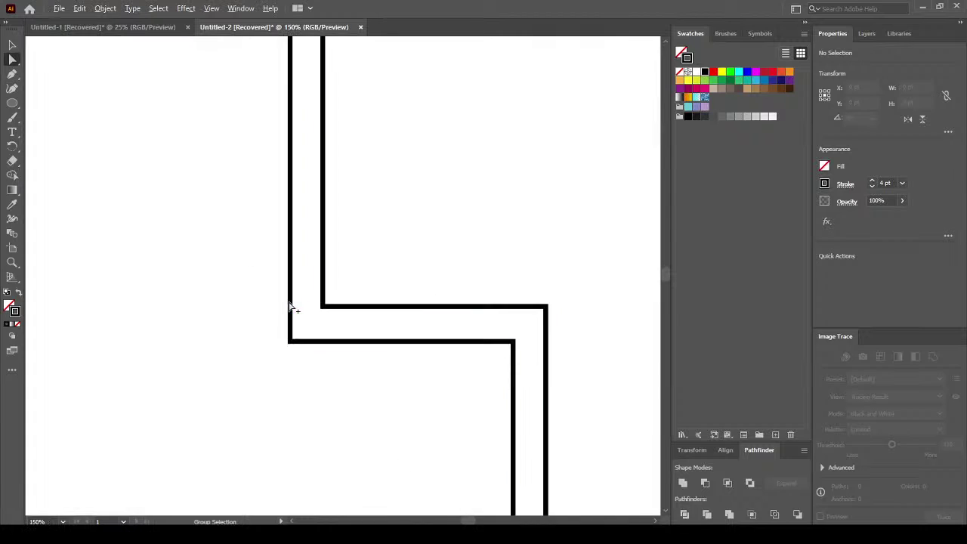
click(366, 421)
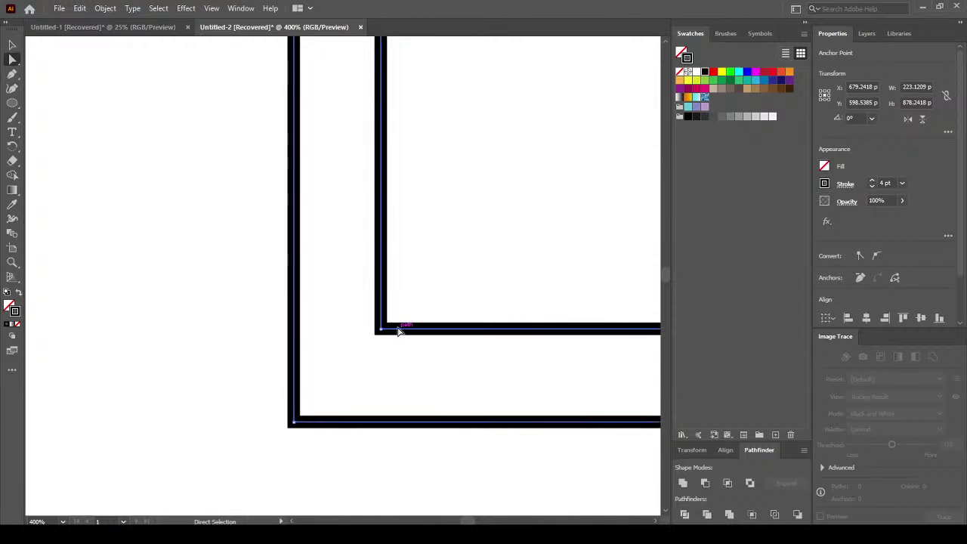
click(294, 421)
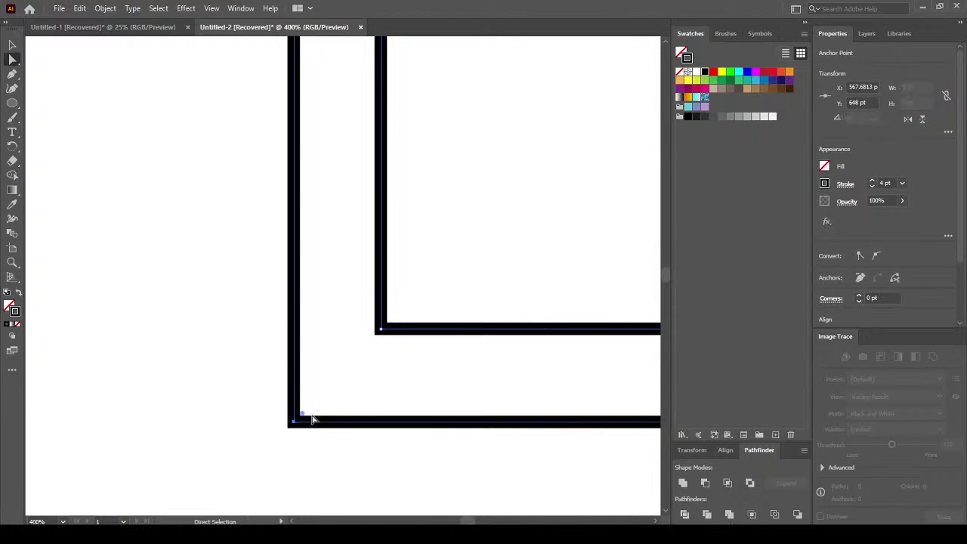
drag(303, 416, 391, 370)
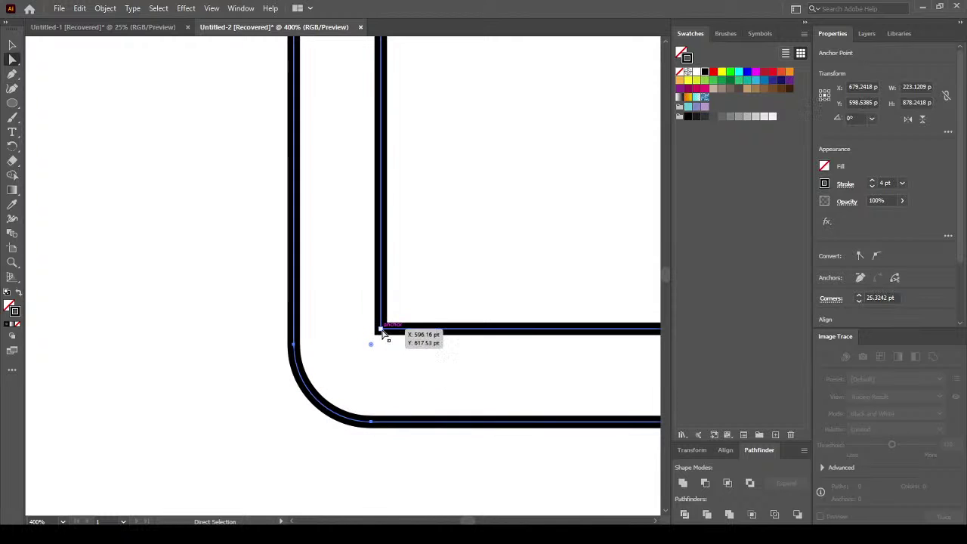
click(381, 330)
drag(388, 323, 414, 318)
Round both corners of the bend at the right end of the profile's horizontal section, the outer one by about 10.3 pt.
scroll(414, 352, down, 5)
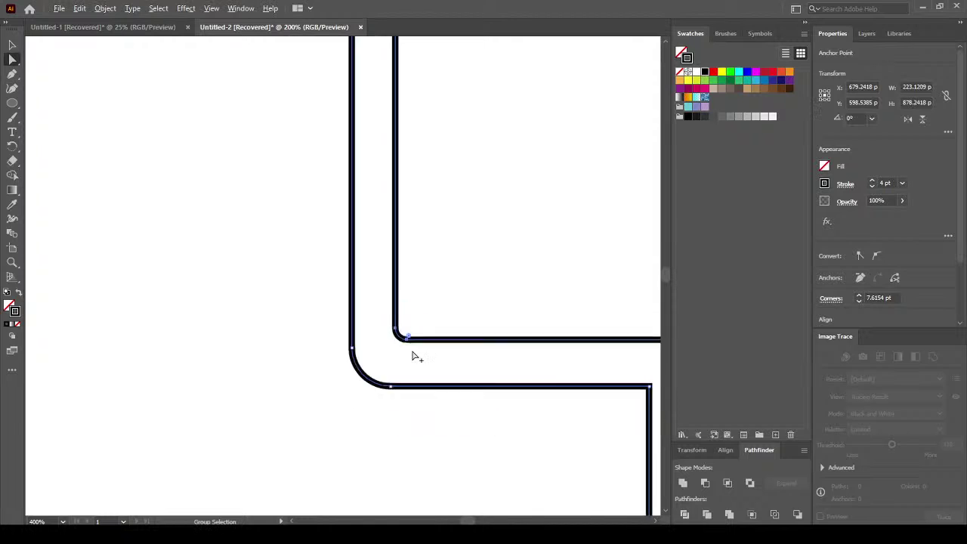
scroll(564, 355, up, 1)
scroll(501, 358, up, 4)
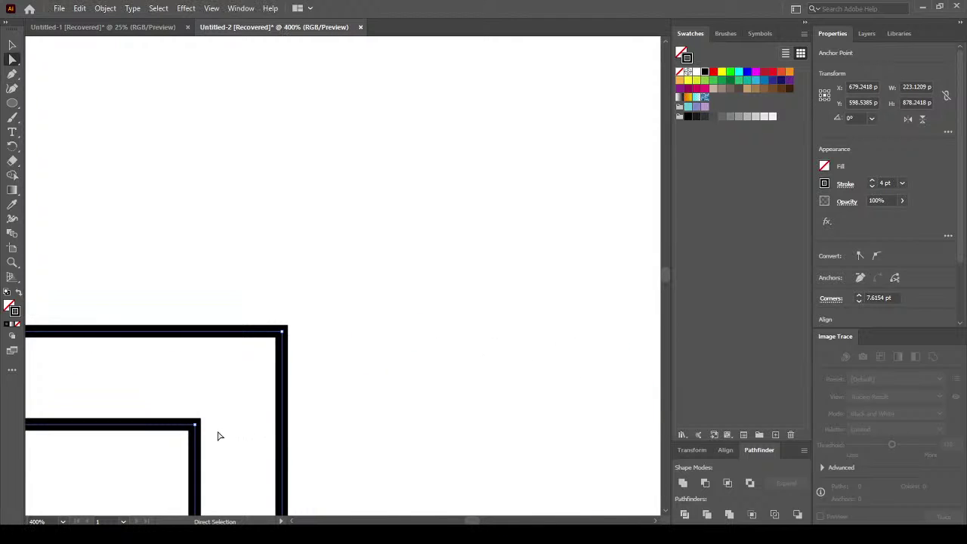
click(195, 426)
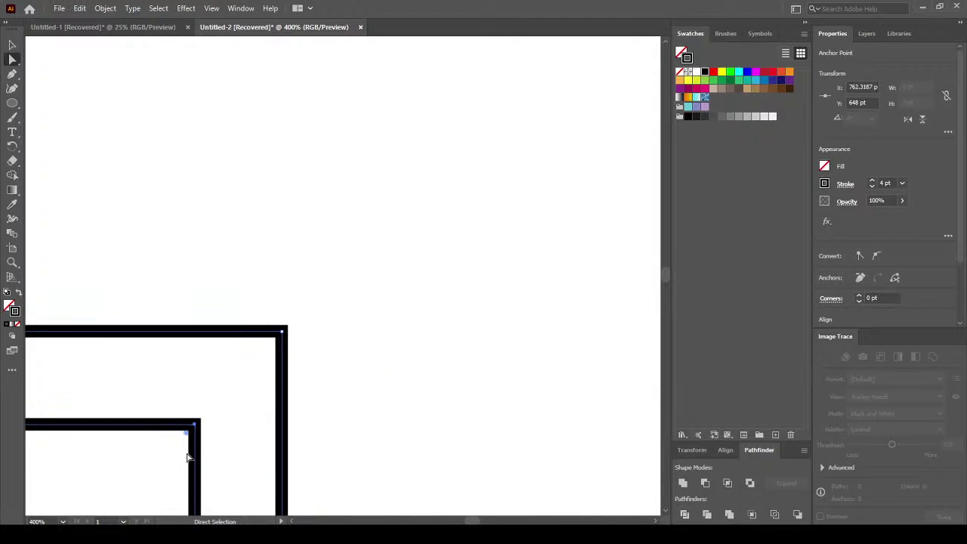
drag(187, 437, 143, 475)
click(285, 334)
click(284, 333)
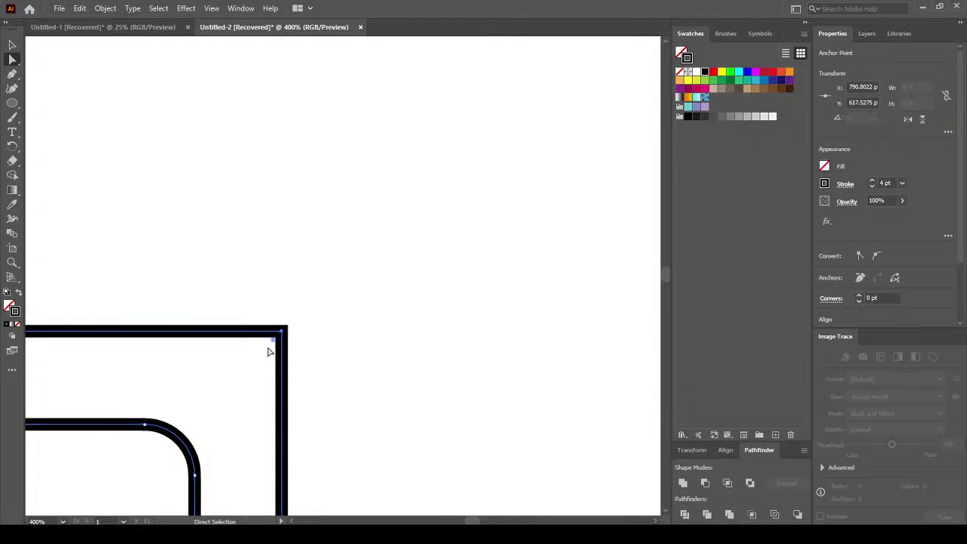
drag(275, 344, 266, 381)
scroll(342, 369, down, 8)
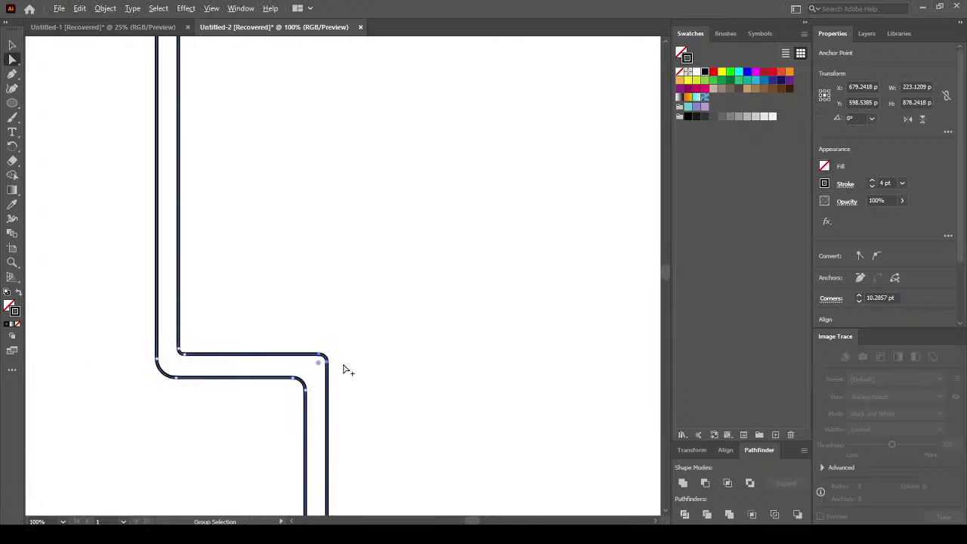
Round the inner corner above the profile's base by about 25 pt and the base's pointed tip by about 2.8 pt.
scroll(363, 499, up, 7)
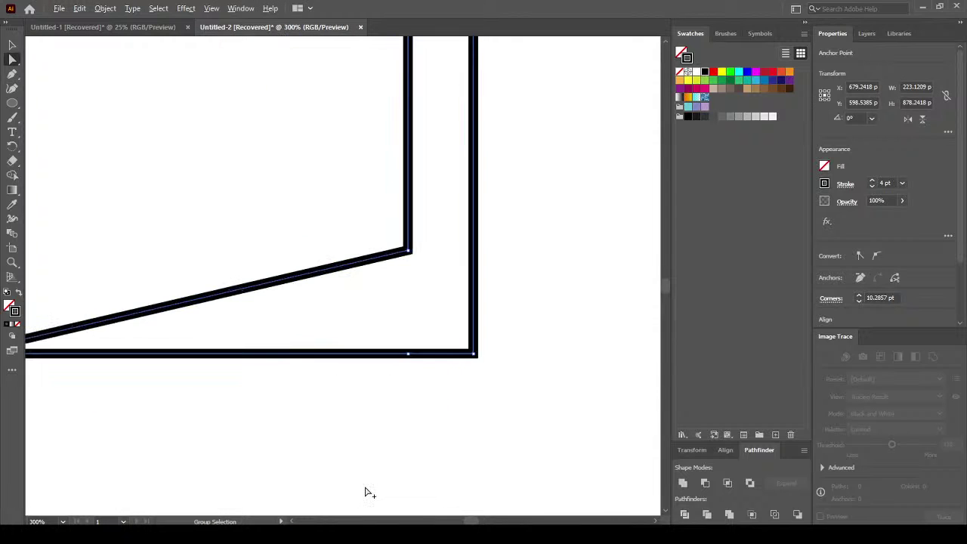
click(409, 251)
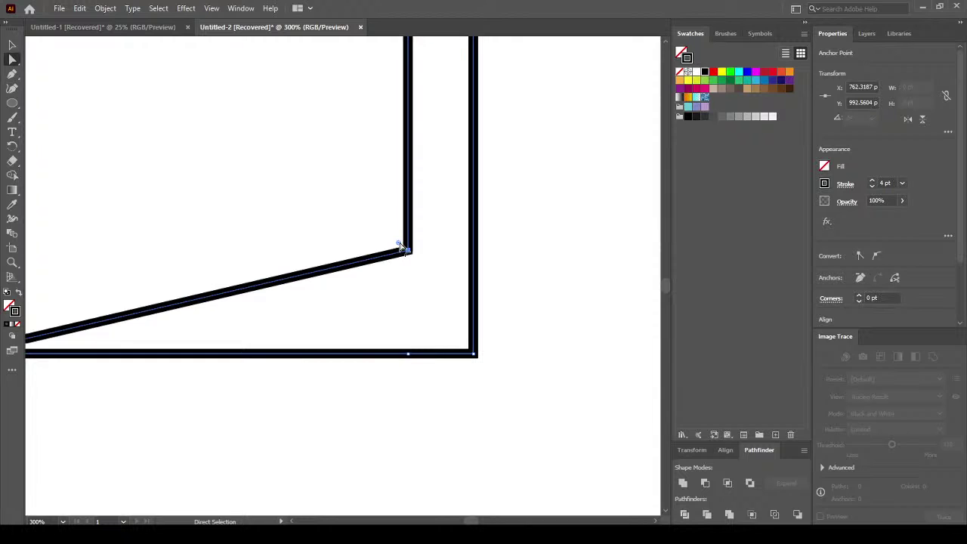
drag(400, 247, 371, 192)
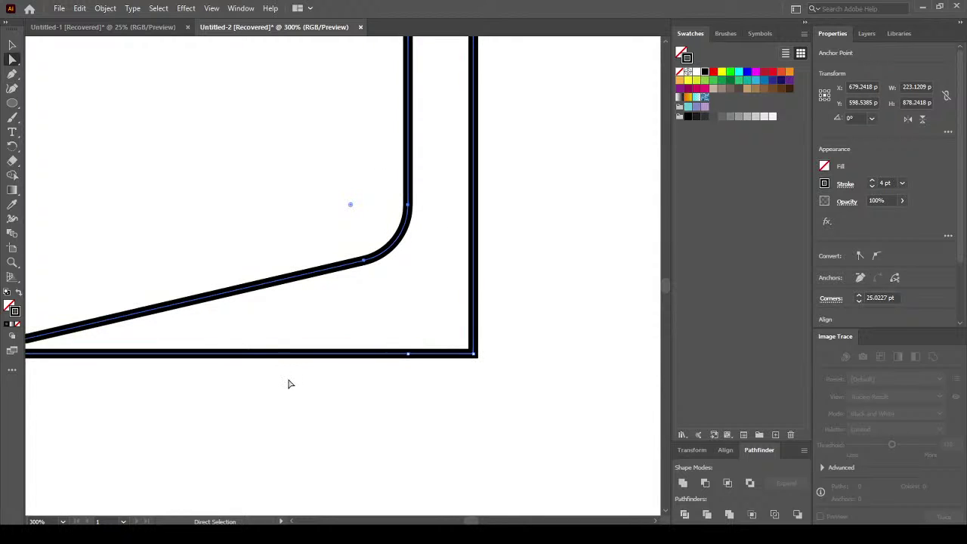
scroll(294, 374, left, 3)
click(133, 353)
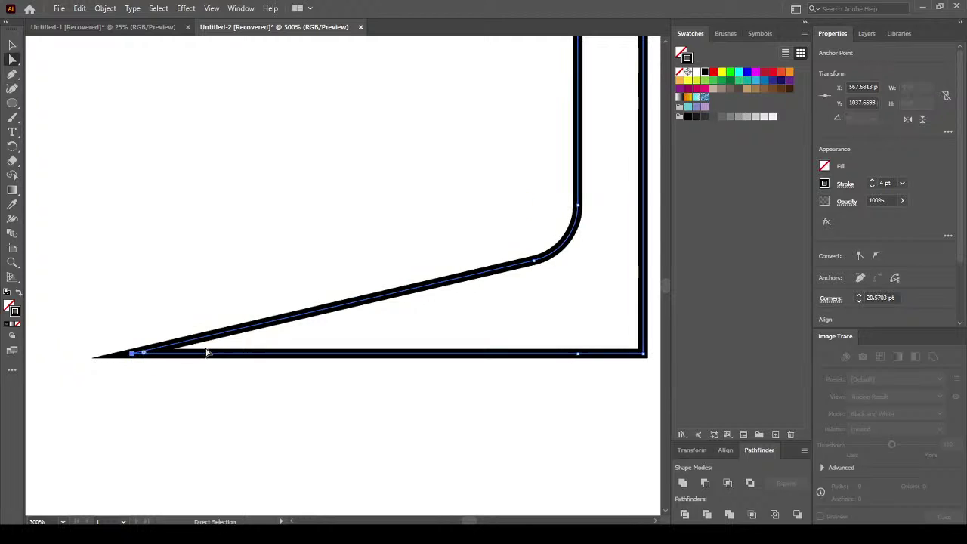
drag(166, 353, 195, 346)
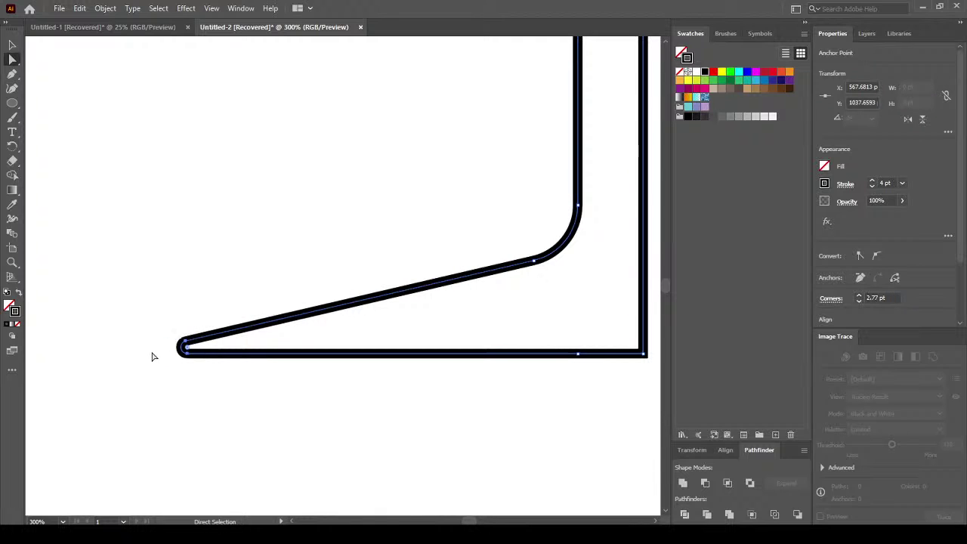
Swap the profile's fill and stroke, then recolour its fill light blue with no stroke.
scroll(323, 327, down, 5)
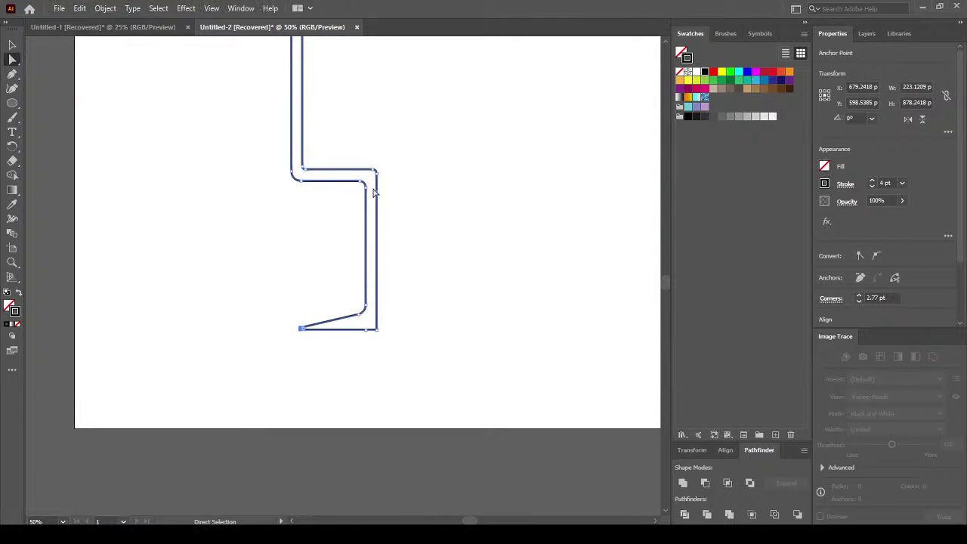
drag(426, 169, 432, 300)
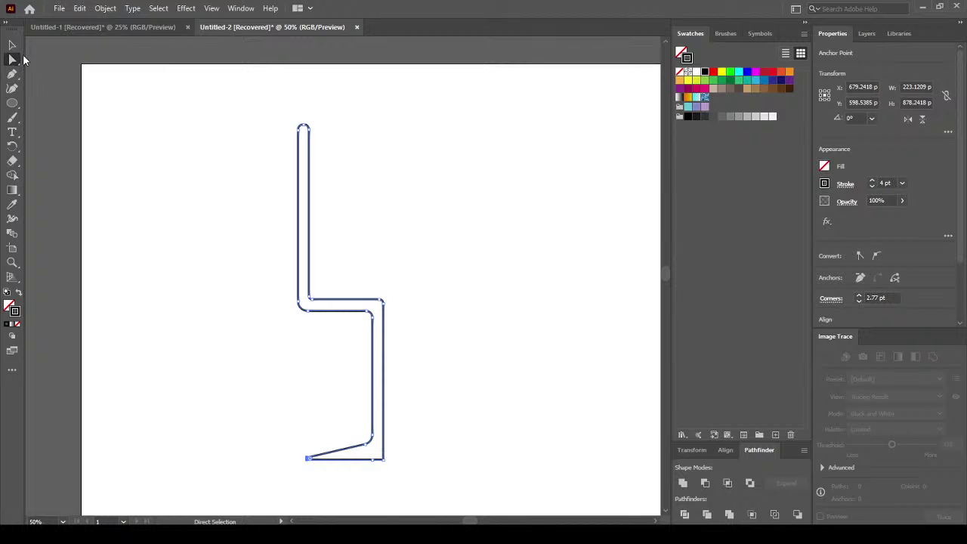
click(12, 45)
click(398, 337)
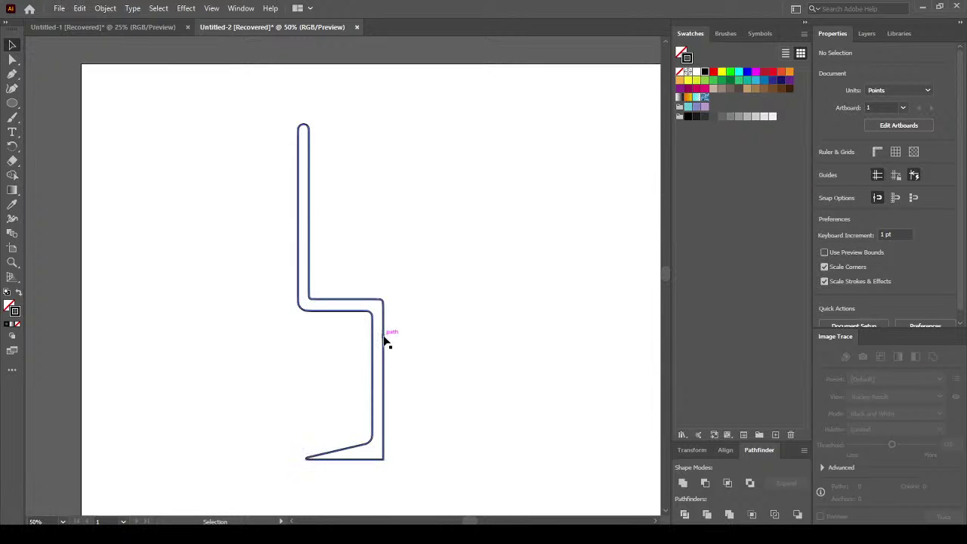
click(383, 338)
click(17, 294)
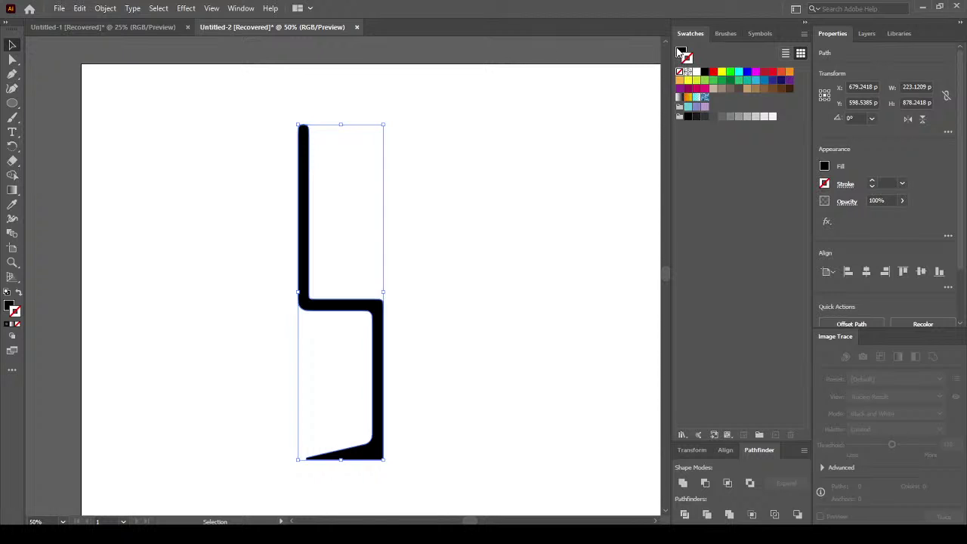
click(704, 72)
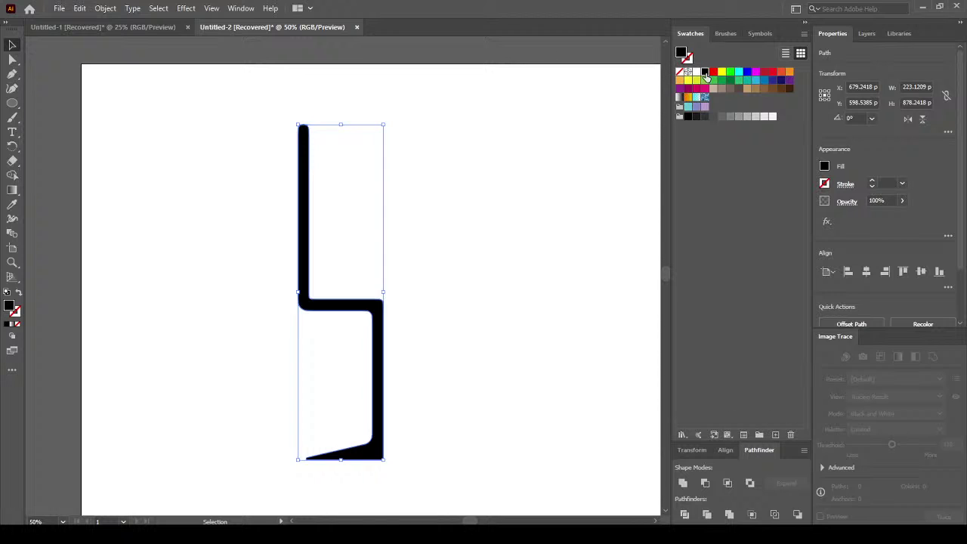
click(758, 80)
click(493, 230)
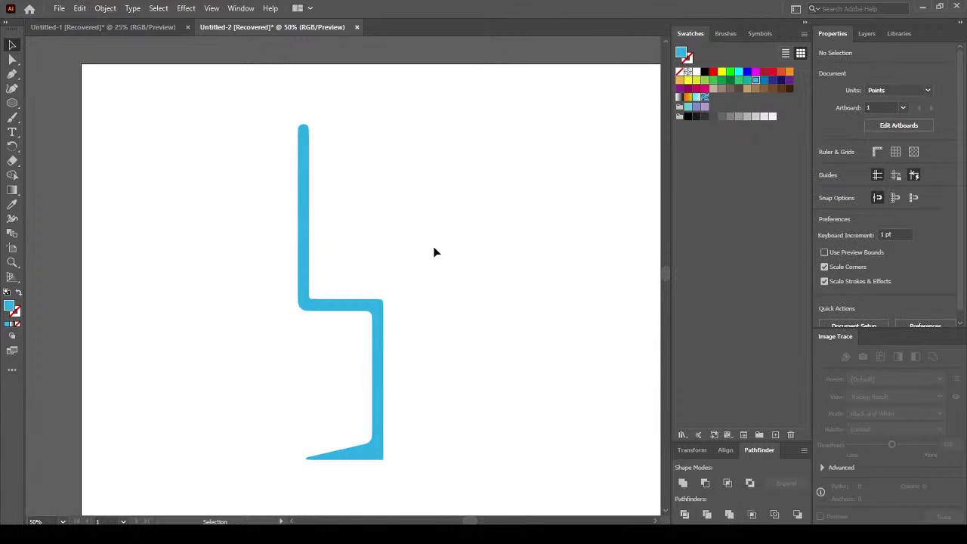
Try a 3D Revolve of the blue profile from its right edge, with a custom rotation of -50°, -67° and 45°.
scroll(433, 247, down, 1)
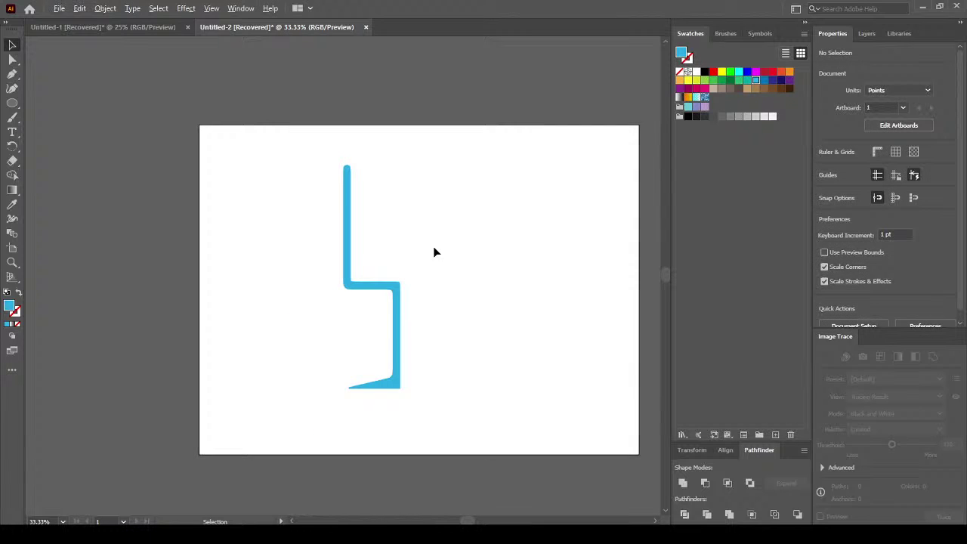
click(397, 304)
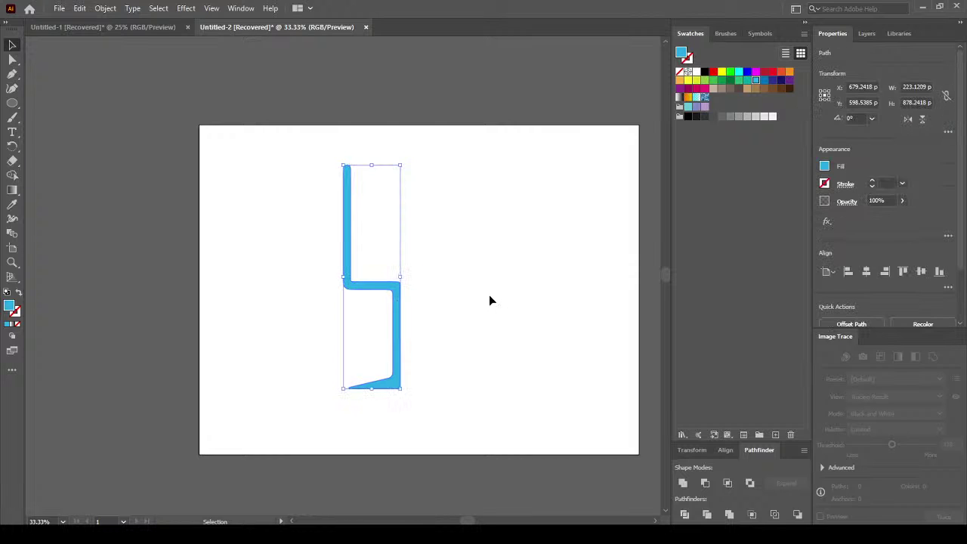
click(184, 8)
mouse_move(223, 82)
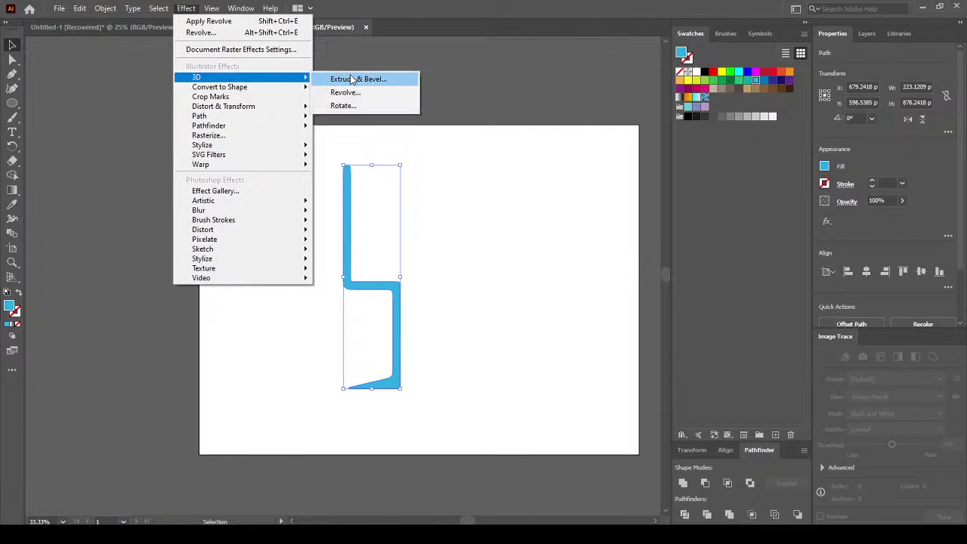
click(370, 93)
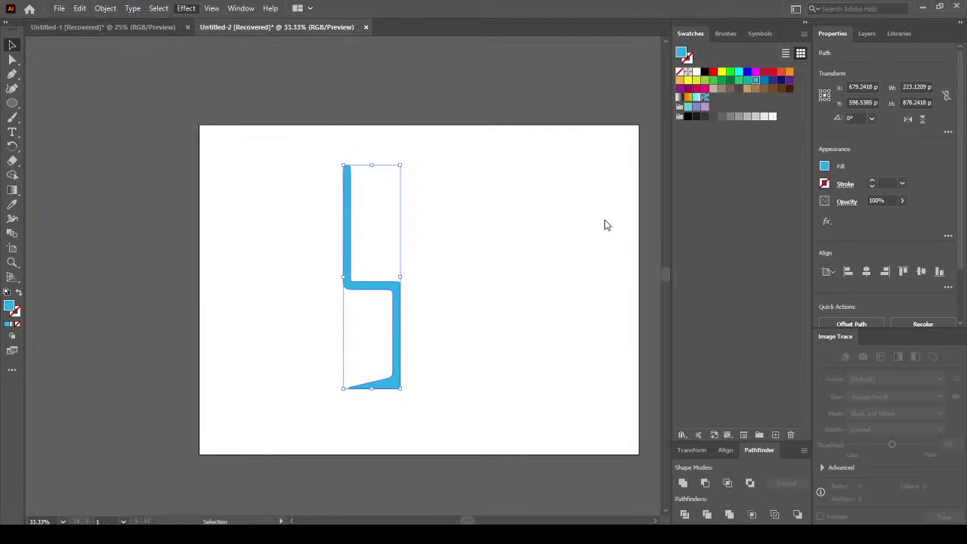
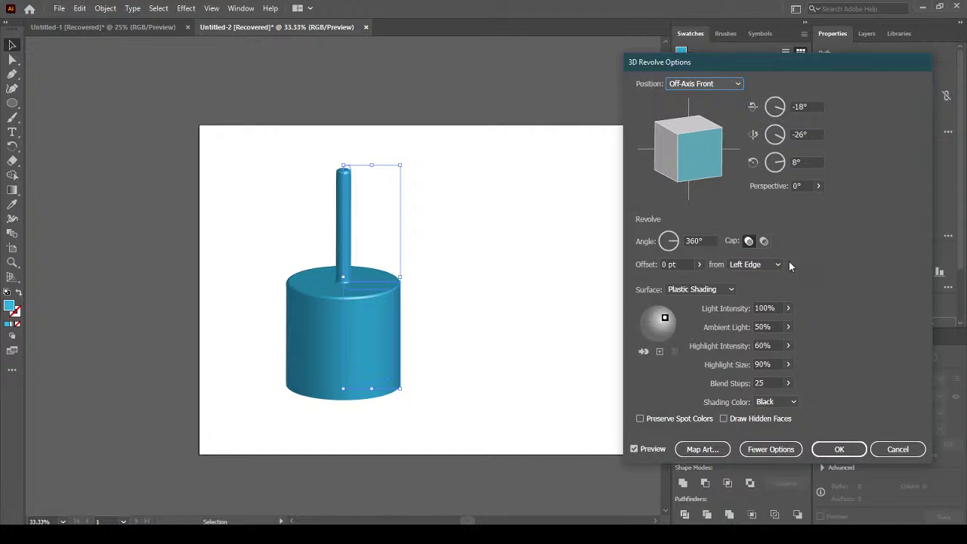
click(762, 264)
click(772, 290)
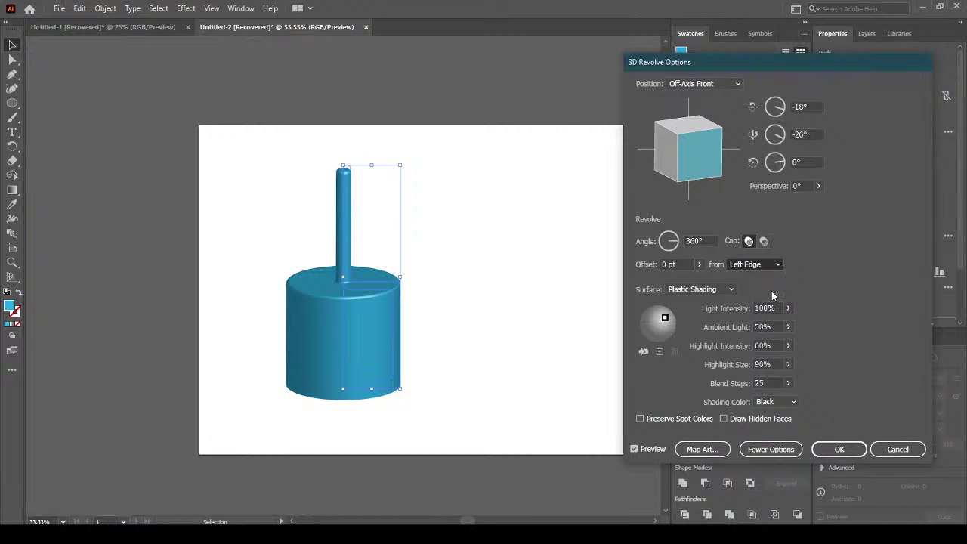
drag(693, 162, 701, 142)
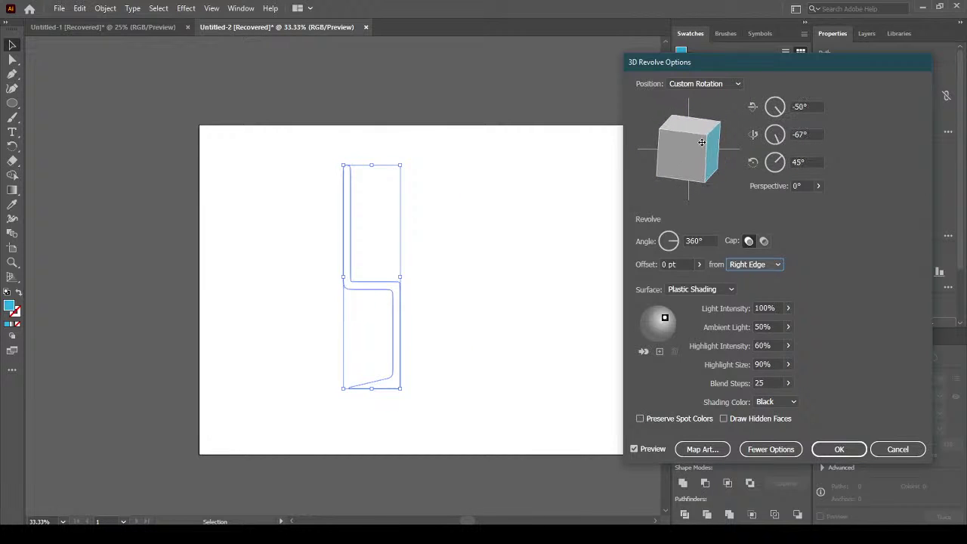
click(899, 450)
scroll(367, 276, up, 2)
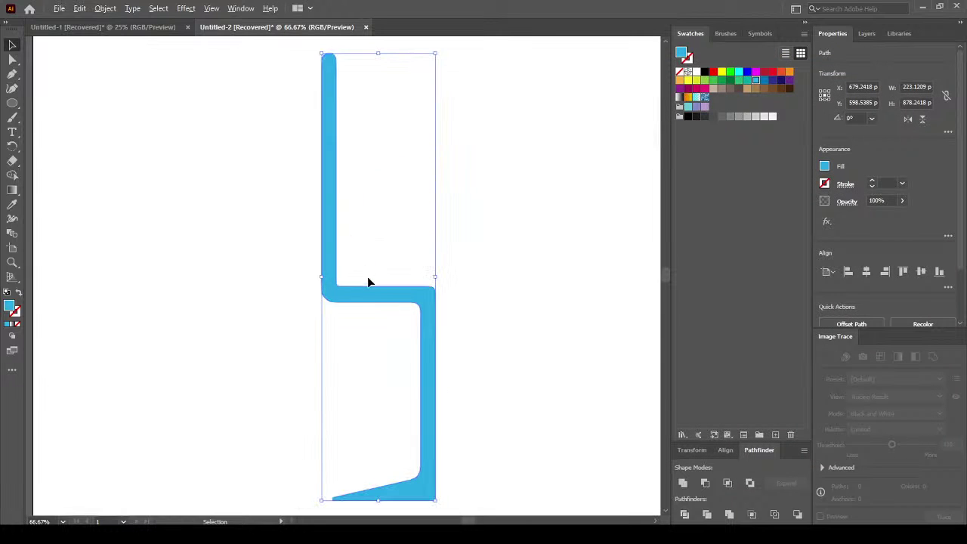
click(13, 59)
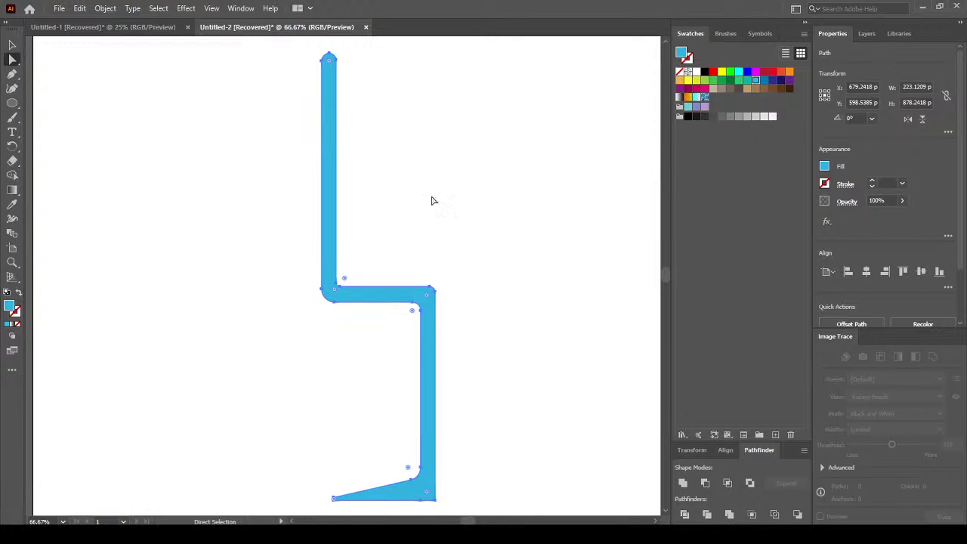
scroll(327, 251, up, 1)
scroll(327, 252, down, 1)
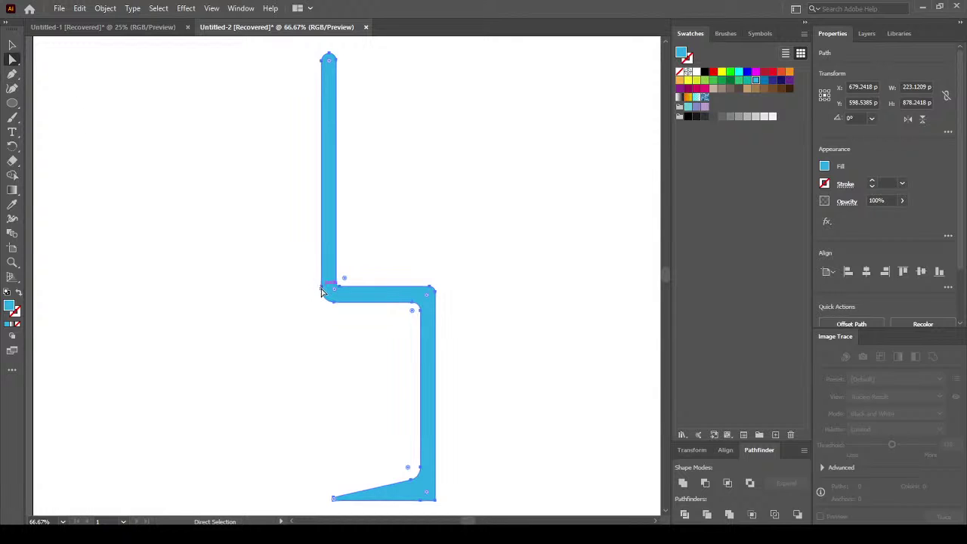
drag(323, 284, 394, 314)
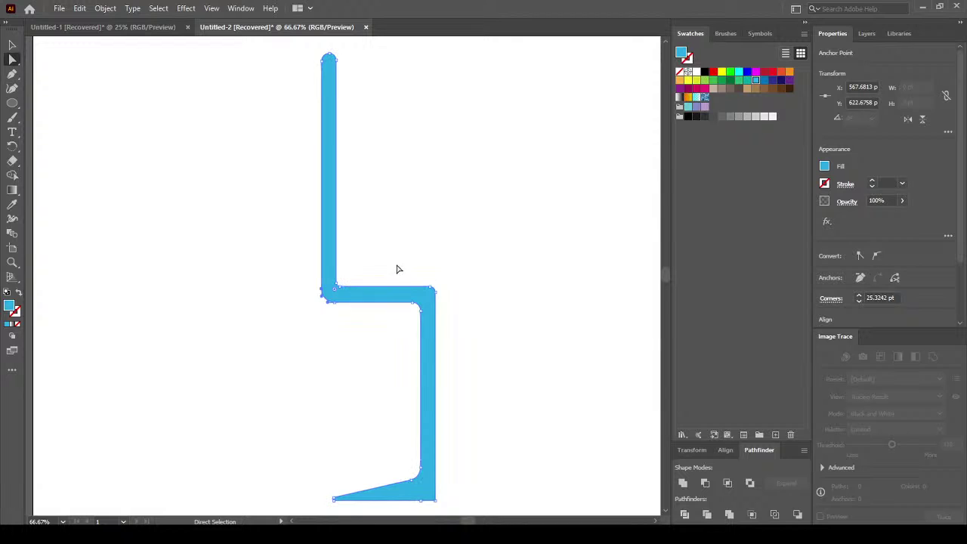
Delete the blue stepped profile from the artboard.
key(v)
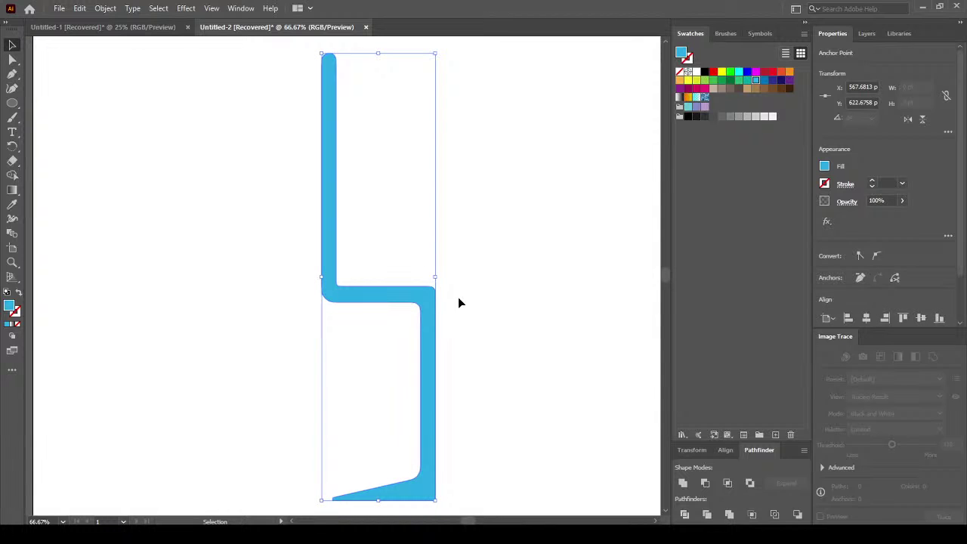
key(Delete)
key(Delete)
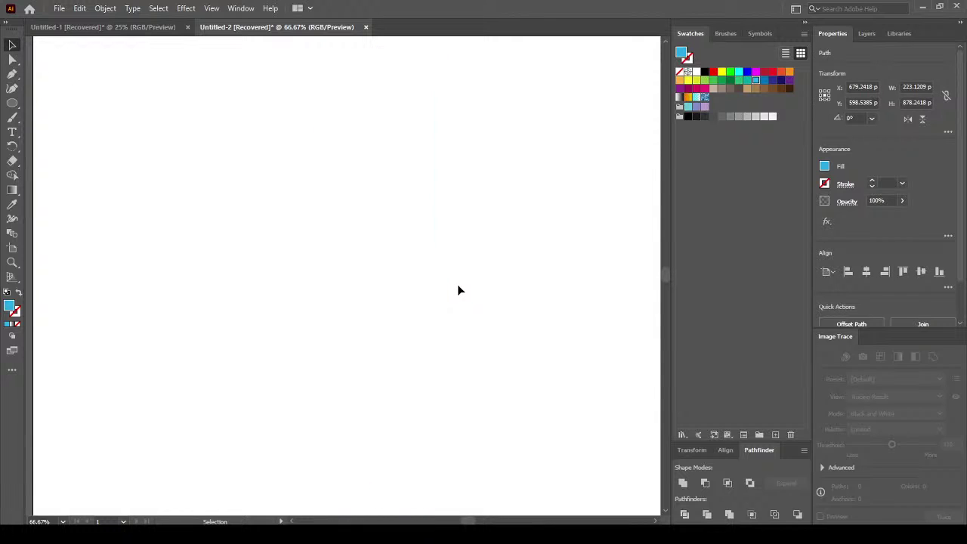
Draw an open goblet-like half-profile with the Pen tool: curved bowl, short ledge, vertical stem about 397 pt long and a slanted, pointed foot.
key(p)
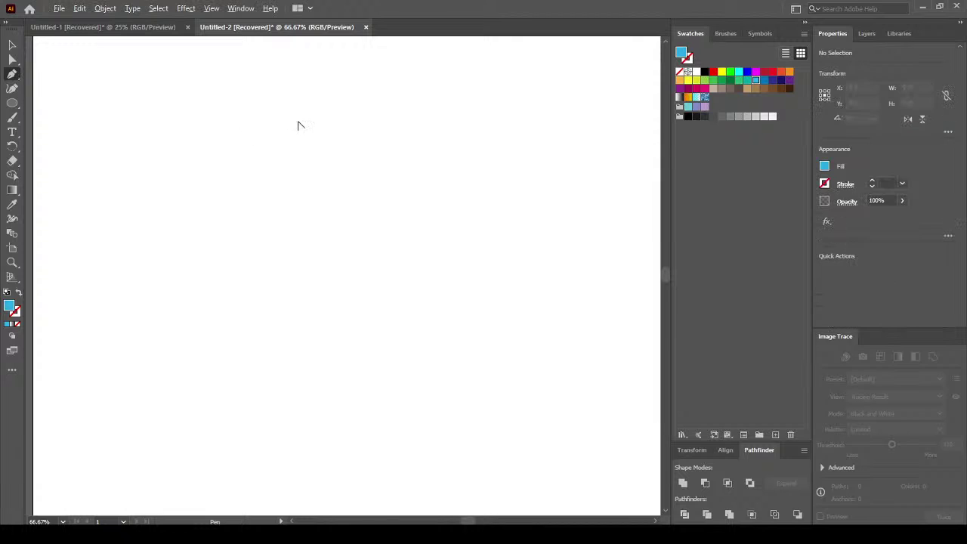
key(ctrl+minus)
key(ctrl+minus)
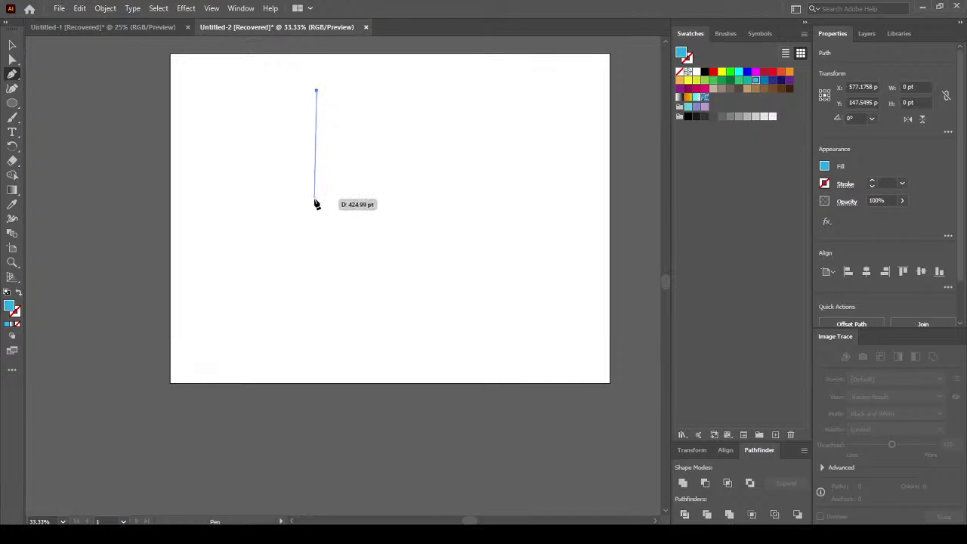
drag(321, 185, 346, 215)
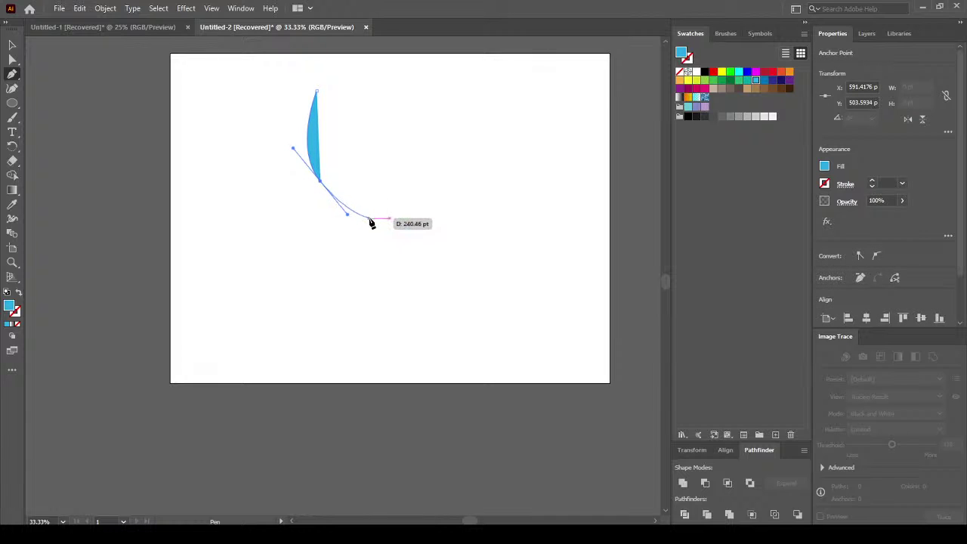
click(370, 220)
click(384, 219)
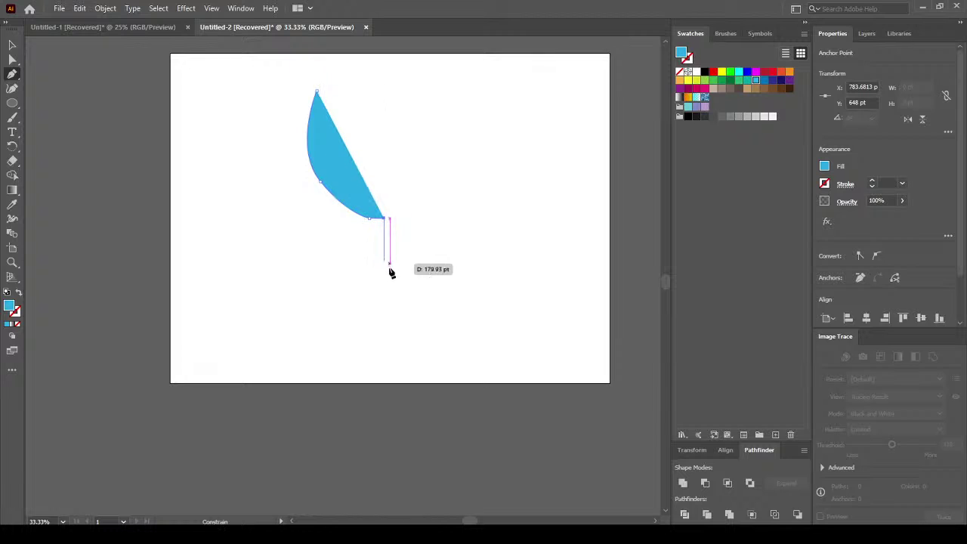
shift+click(383, 318)
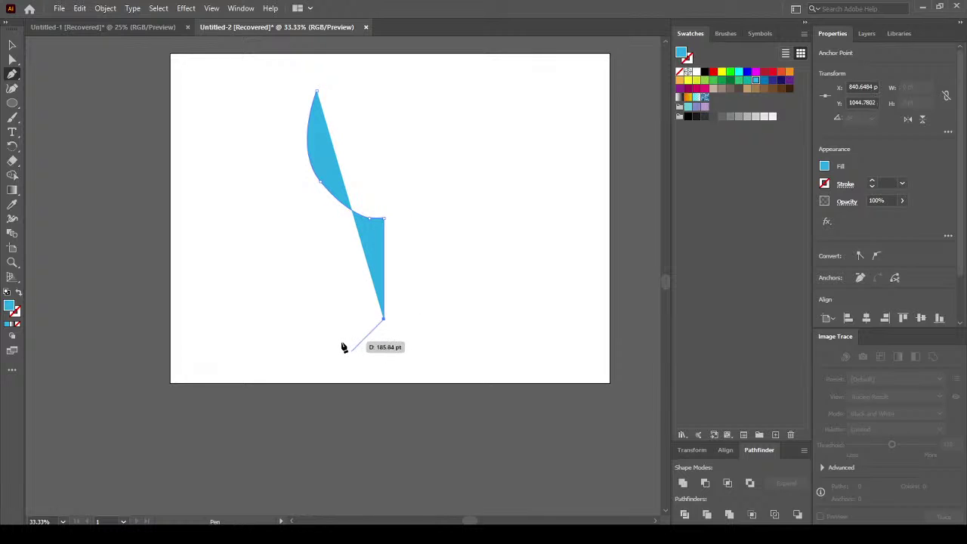
click(342, 359)
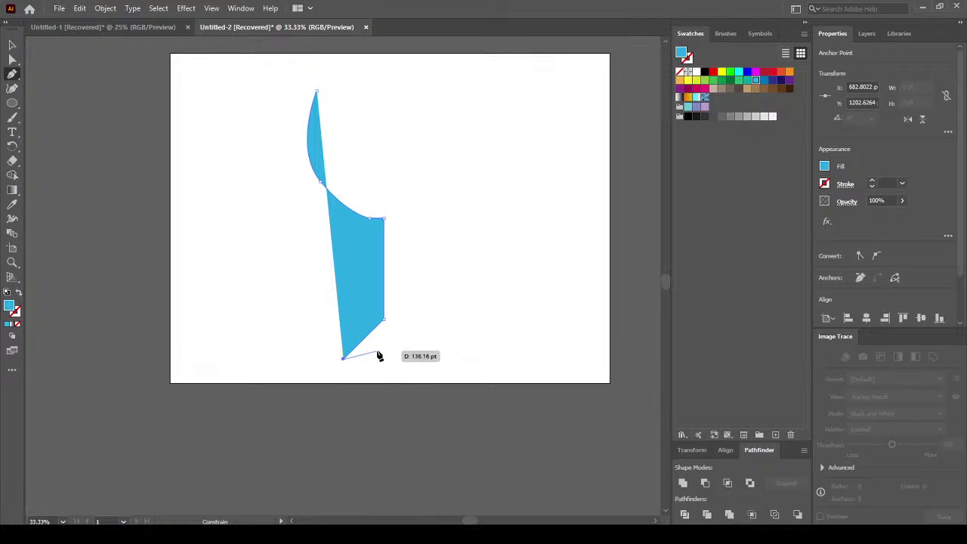
drag(383, 355, 389, 351)
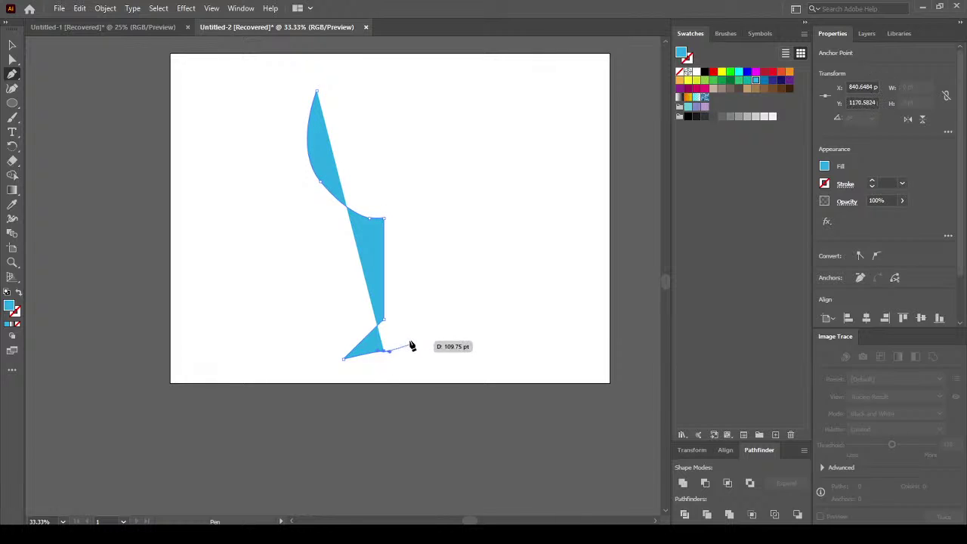
key(Escape)
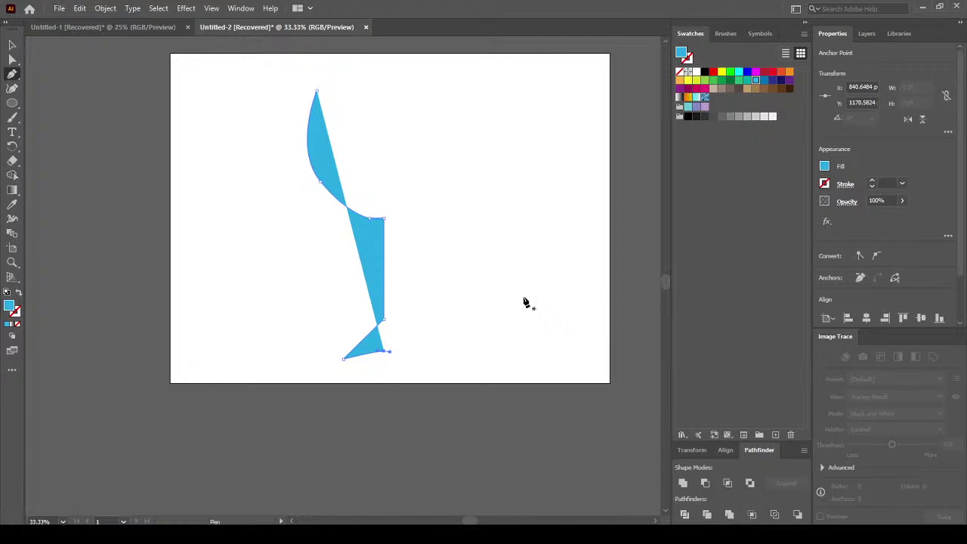
Turn the new path's blue fill into a stroke with no fill and set the stroke weight to 12 pt.
click(19, 294)
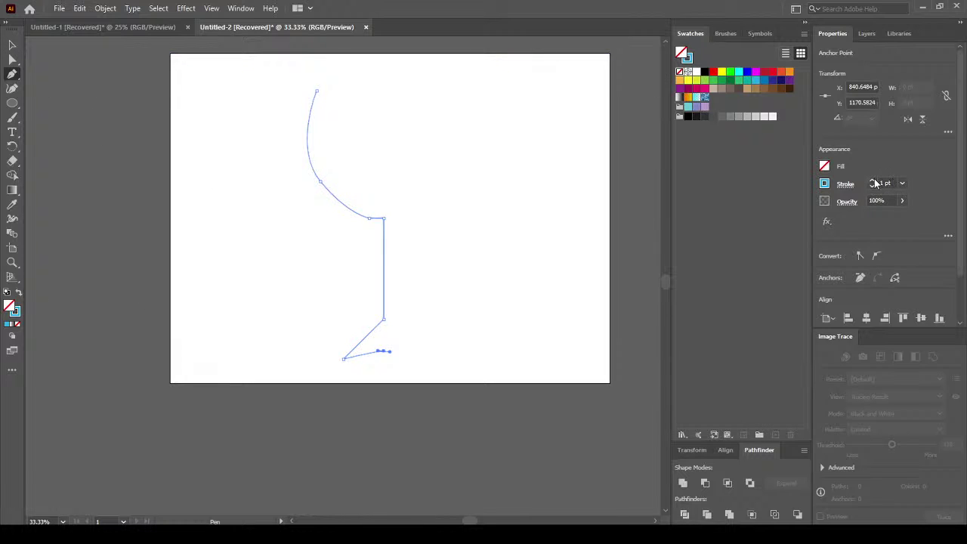
click(872, 181)
click(873, 181)
click(872, 181)
click(872, 182)
click(872, 182)
click(873, 182)
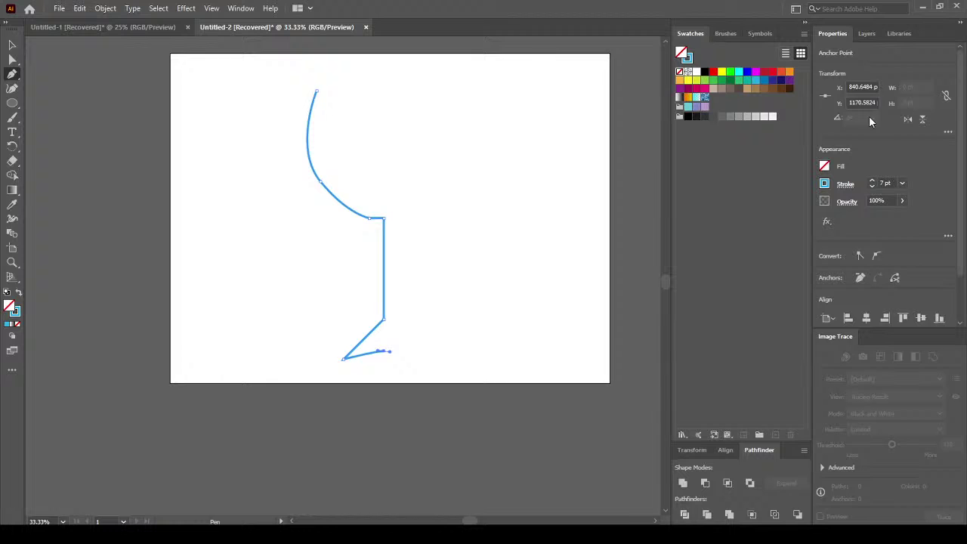
click(902, 184)
click(930, 376)
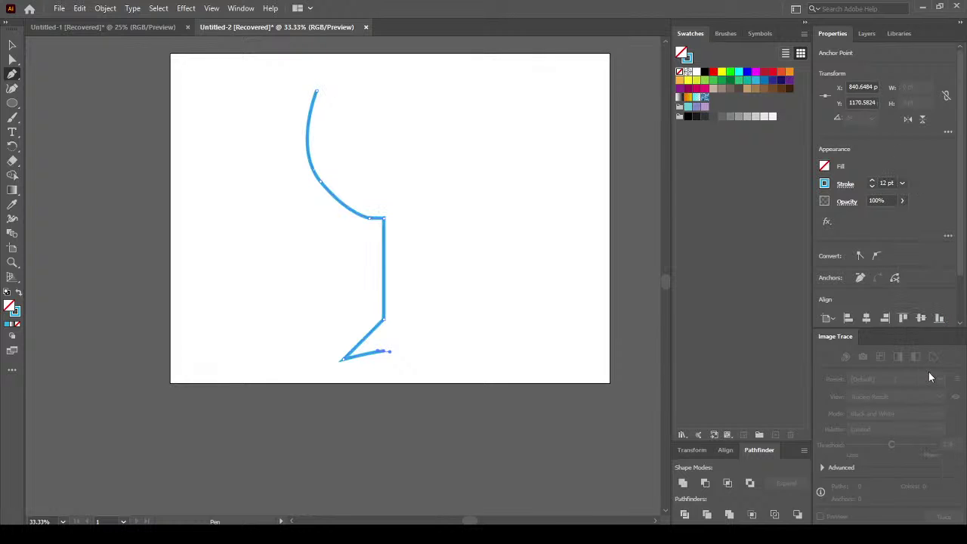
Thicken the goblet half-profile's stroke to 40 pt.
click(904, 183)
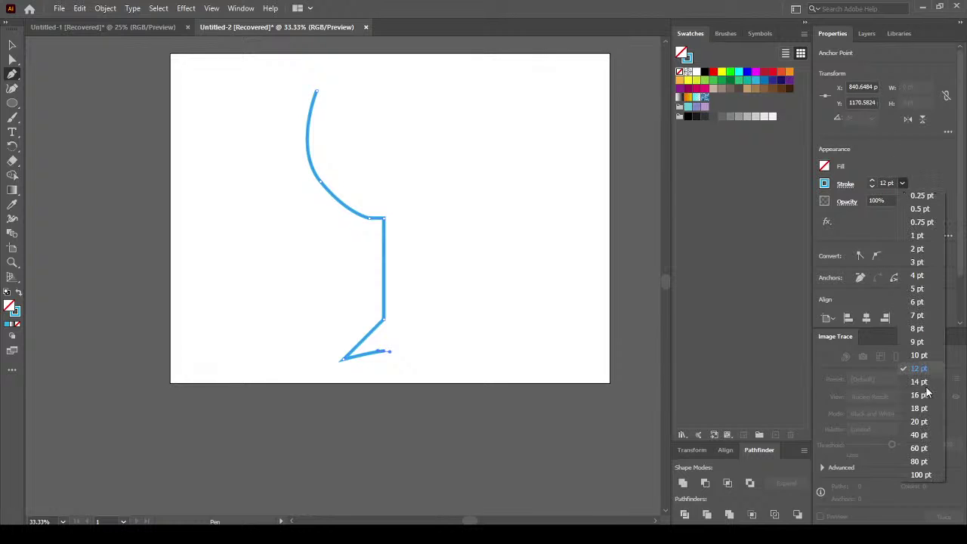
click(920, 459)
click(902, 184)
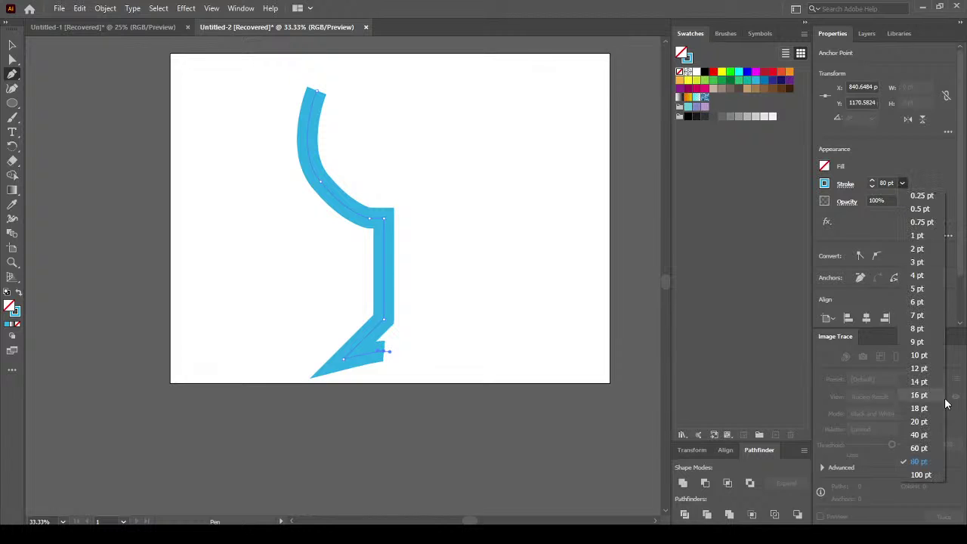
click(930, 422)
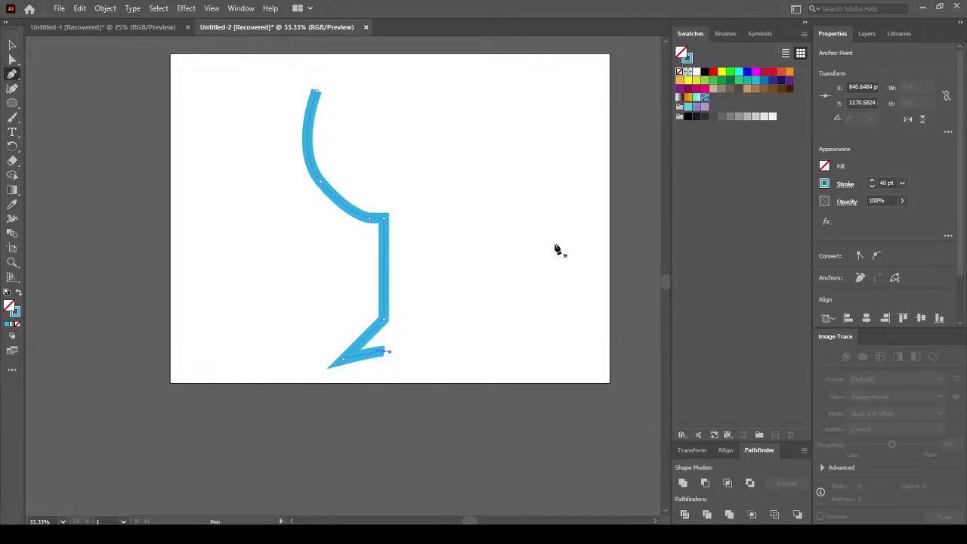
Round the corner where the bowl curve meets the short ledge, using a corner radius of about 260 pt.
scroll(412, 166, up, 1)
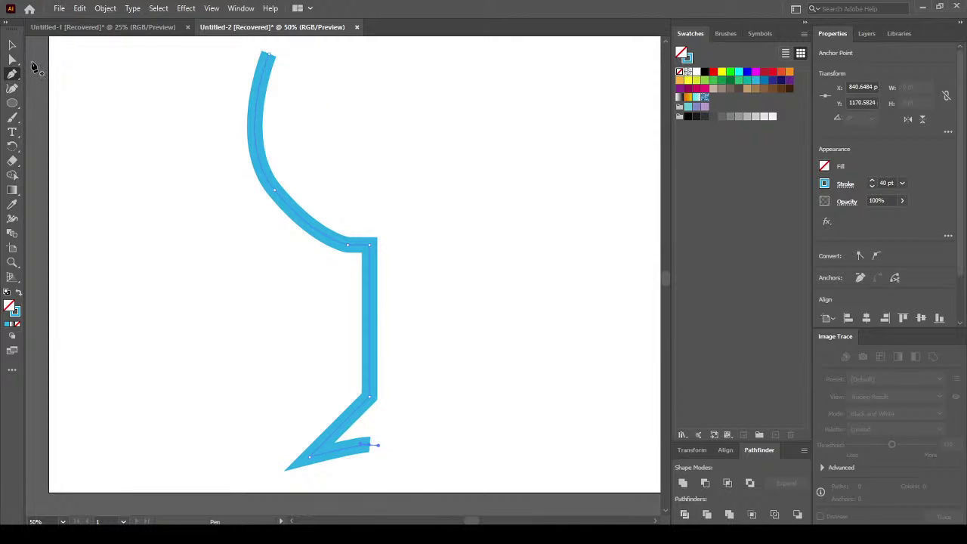
click(12, 59)
click(221, 263)
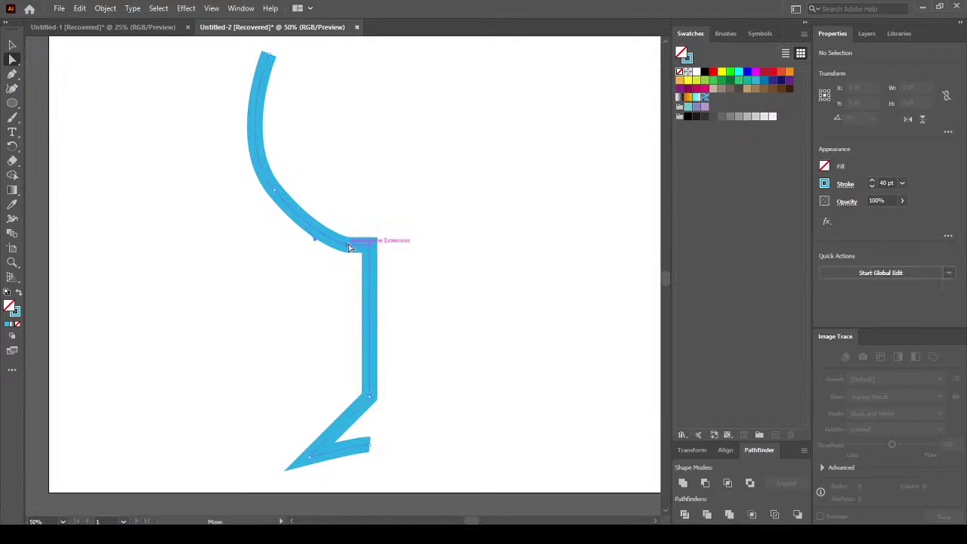
click(349, 247)
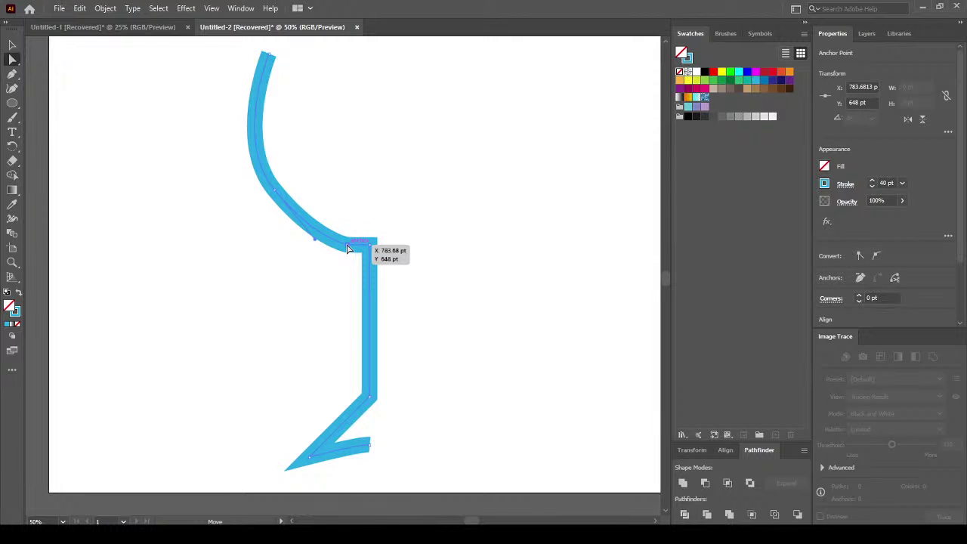
click(309, 250)
click(340, 243)
click(348, 244)
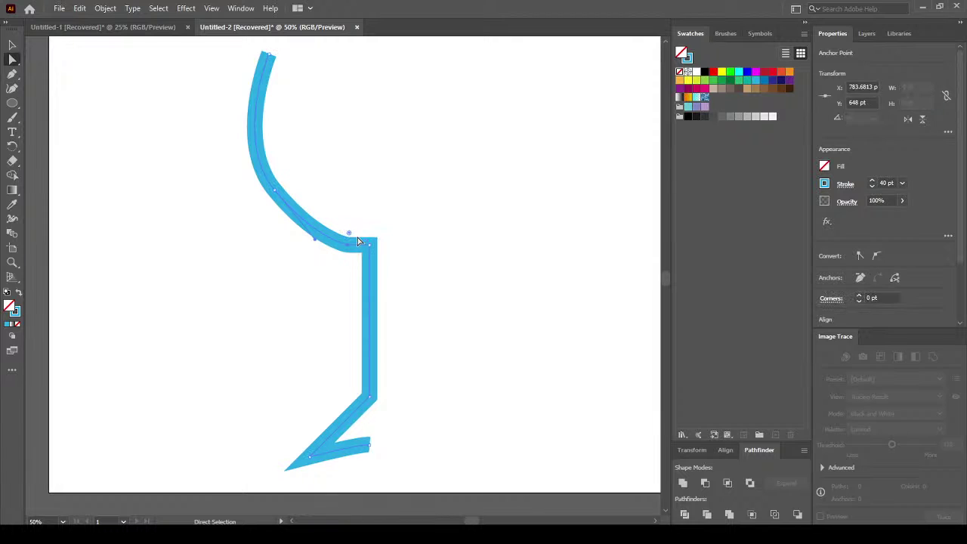
drag(351, 233, 365, 142)
Smooth the lower curve of the bowl by adjusting the direction handles of its anchor points.
click(275, 190)
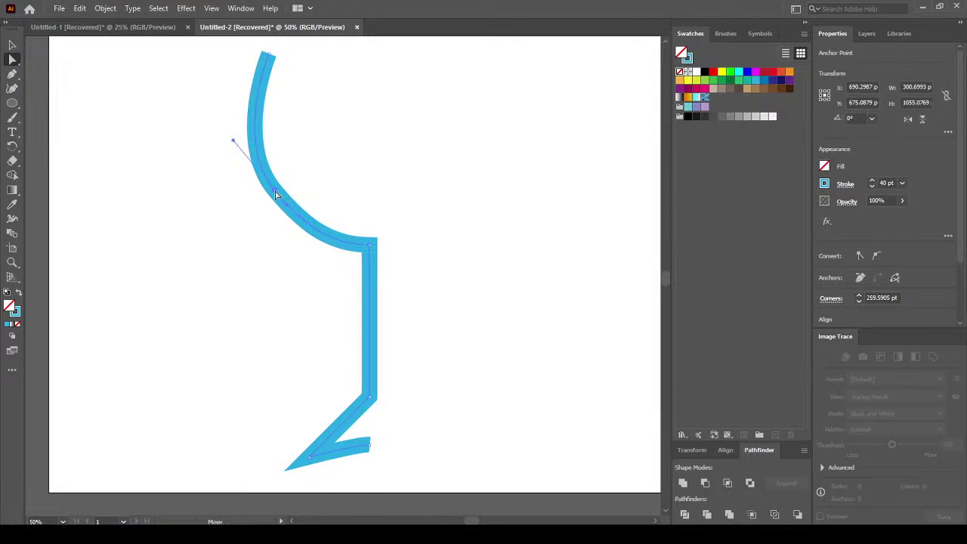
drag(287, 210, 277, 193)
click(331, 183)
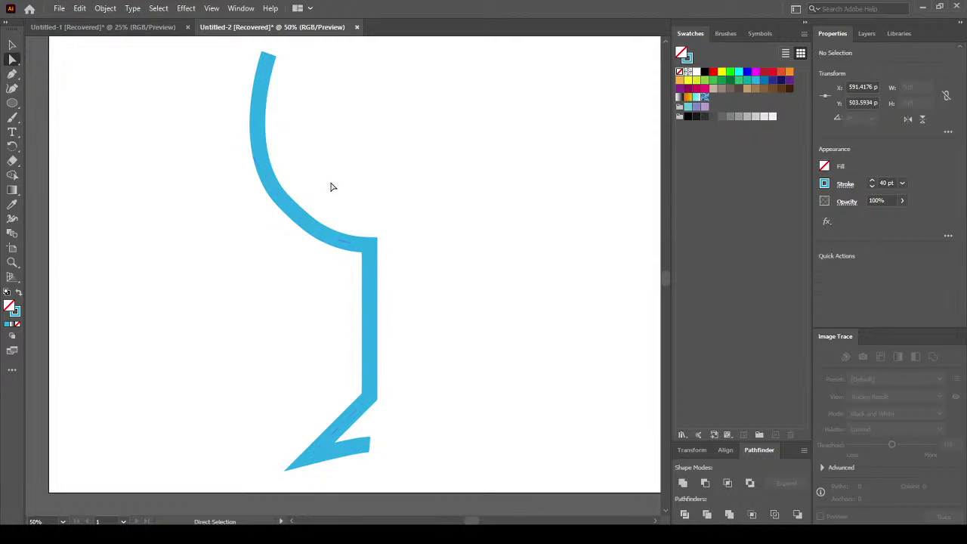
click(318, 233)
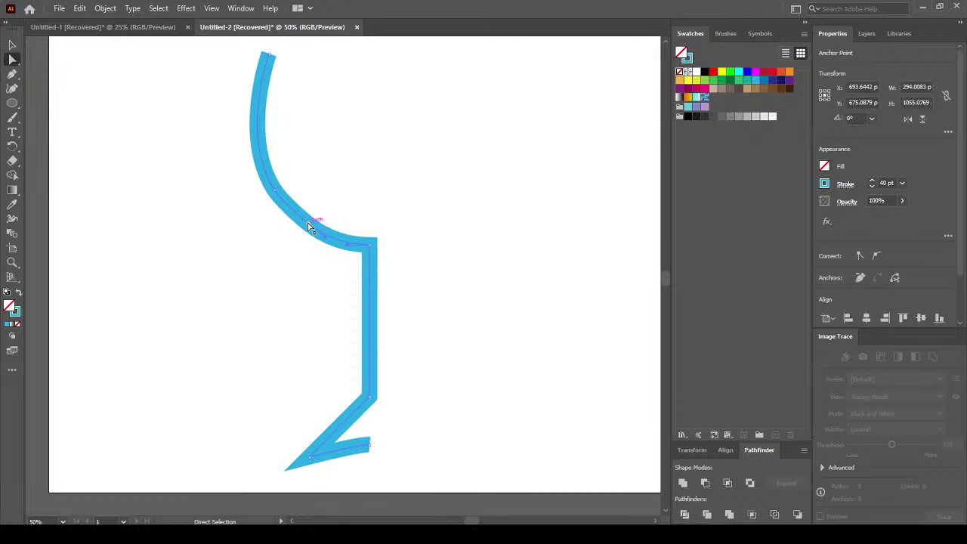
mouse_move(309, 227)
mouse_down()
mouse_move(313, 219)
mouse_move(295, 219)
mouse_up()
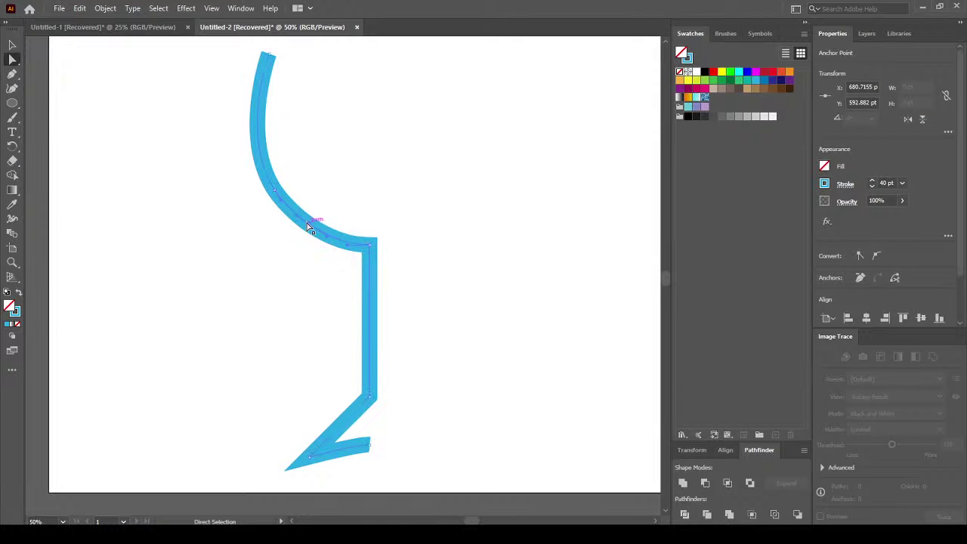
click(308, 227)
click(350, 280)
Give the goblet half-profile's stroke a round cap.
alt+scroll(391, 230, down, 1)
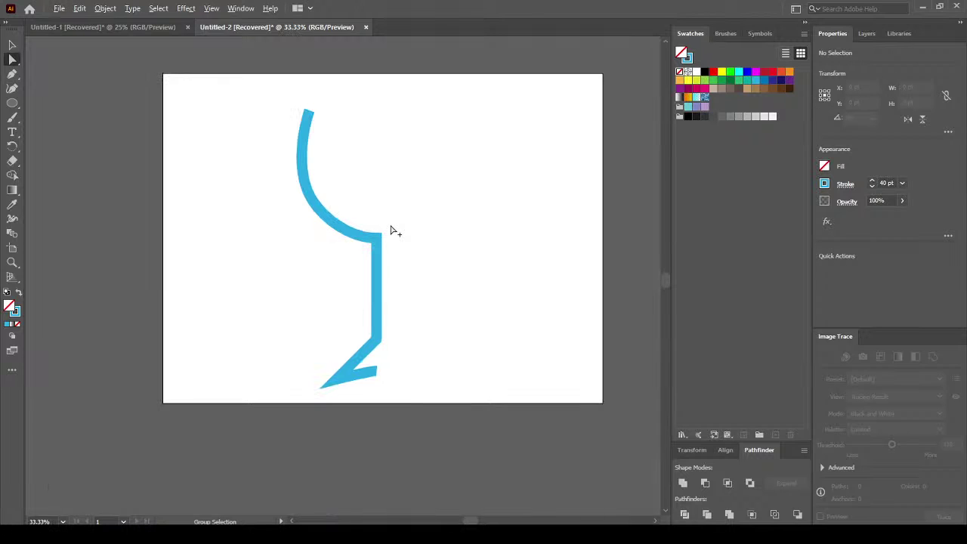
alt+scroll(391, 231, up, 1)
alt+scroll(391, 230, down, 1)
key(v)
click(378, 274)
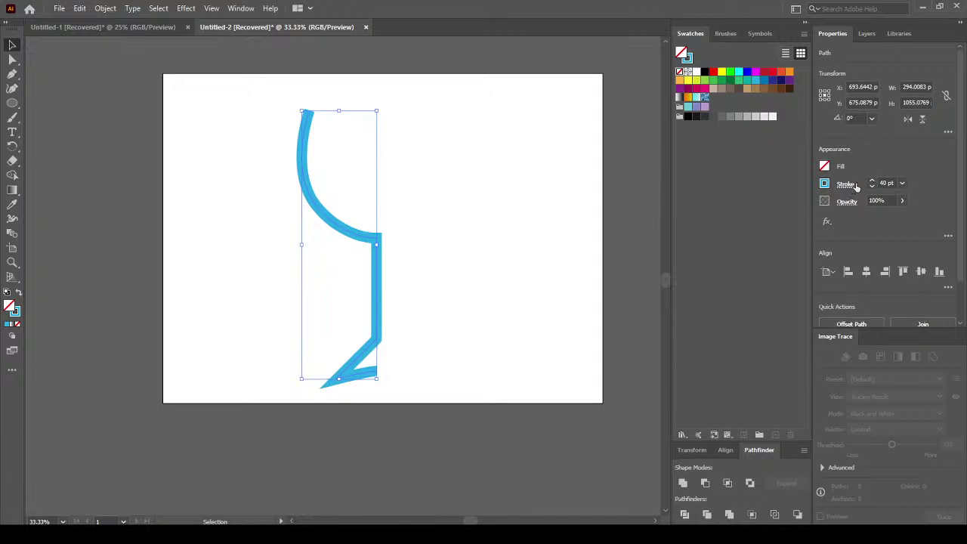
click(845, 185)
click(781, 216)
click(845, 185)
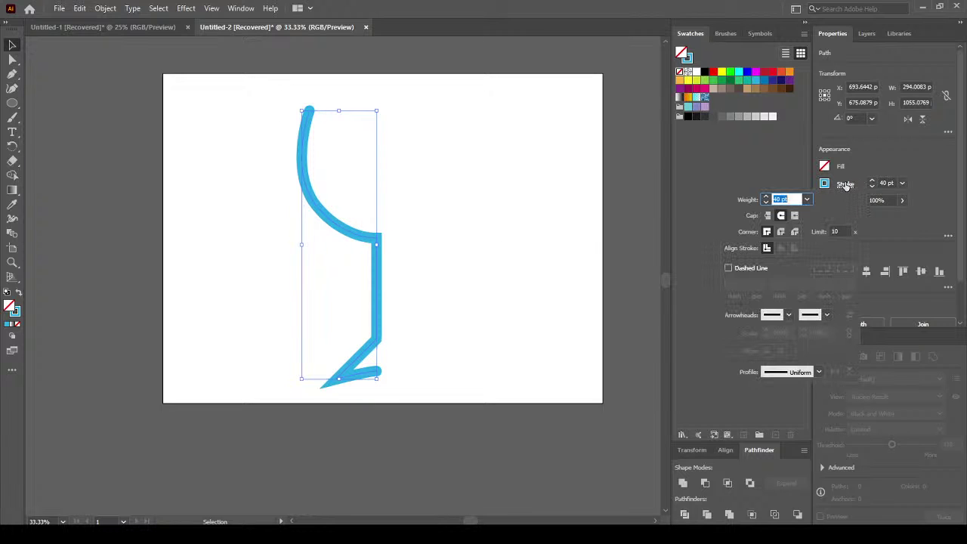
click(464, 198)
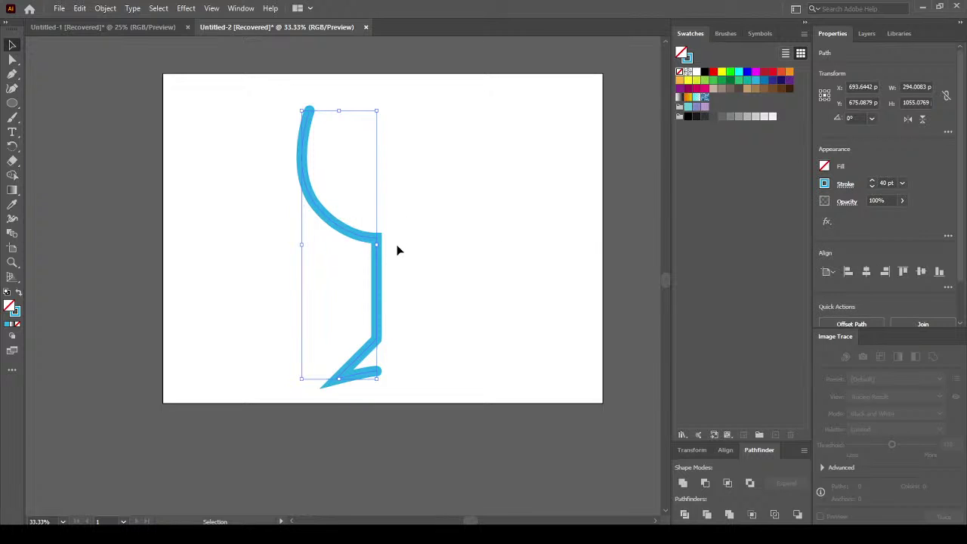
Convert the goblet half-profile's stroke into a filled shape with Outline Stroke.
click(382, 263)
click(375, 267)
click(105, 9)
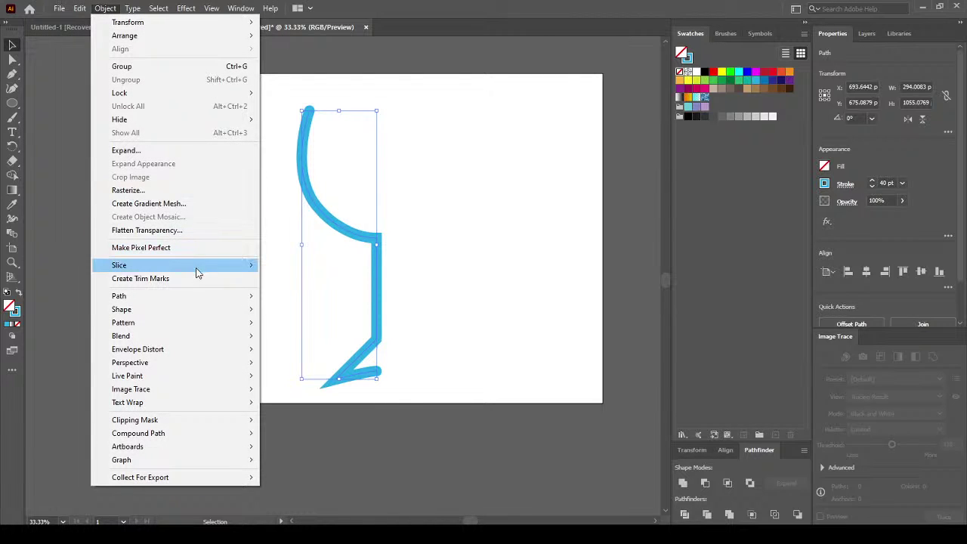
mouse_move(191, 297)
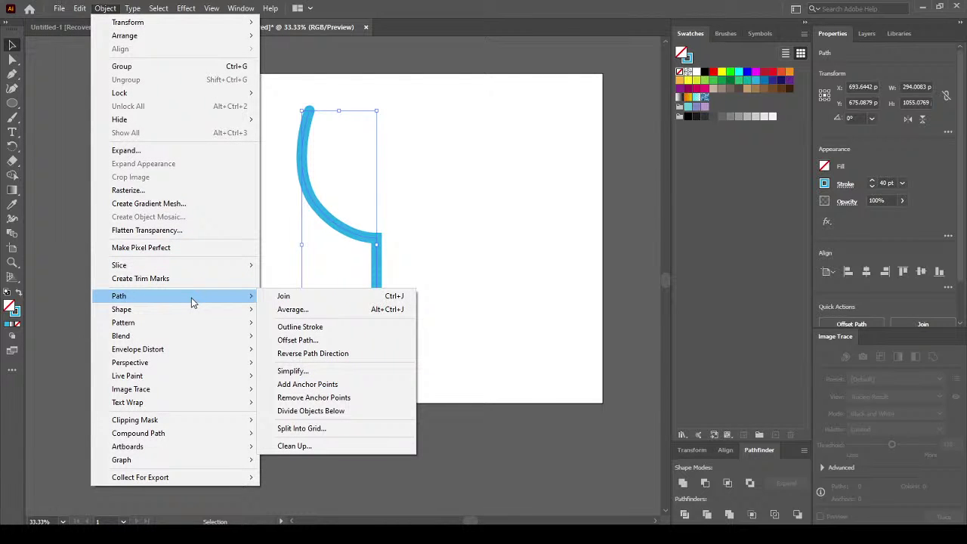
click(347, 326)
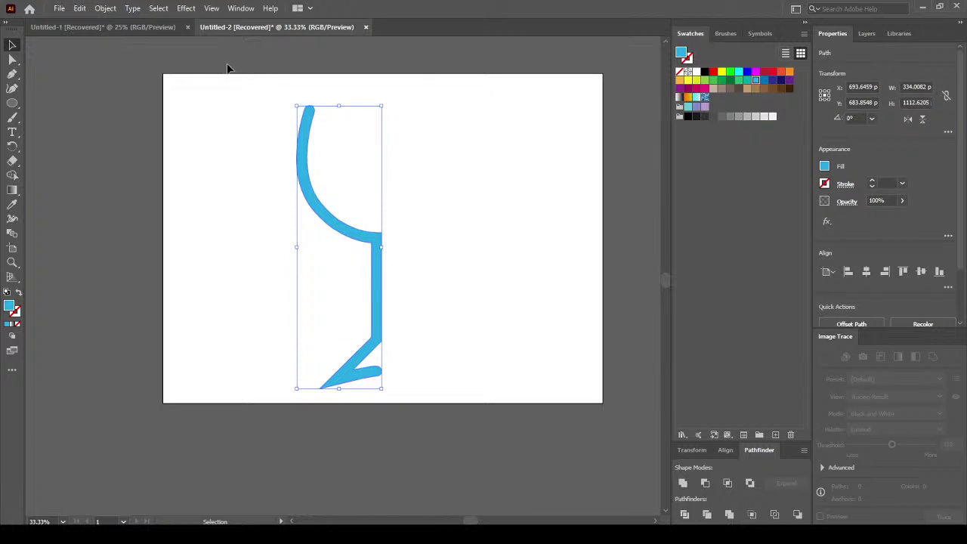
Start a 3D Revolve of the outlined profile and revolve it from its right edge.
click(167, 10)
mouse_move(185, 11)
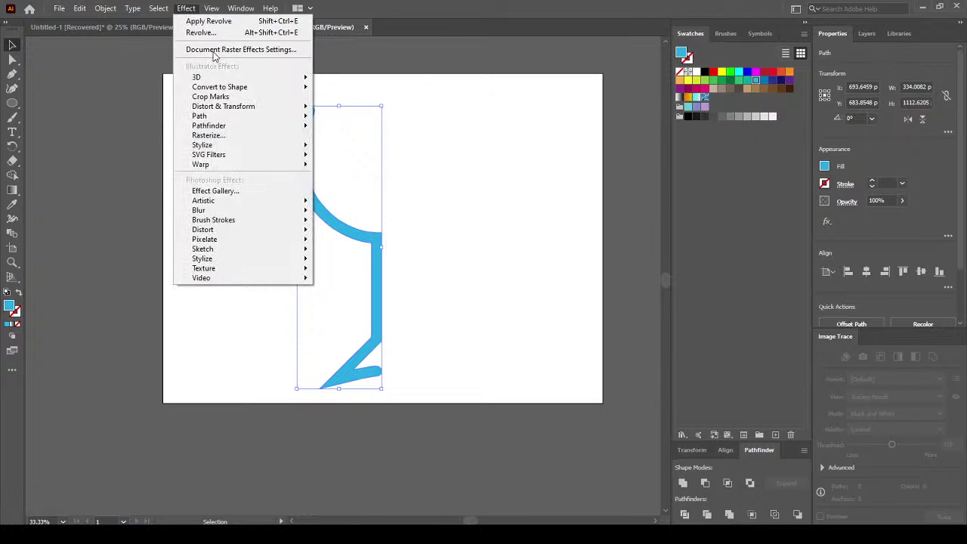
mouse_move(227, 78)
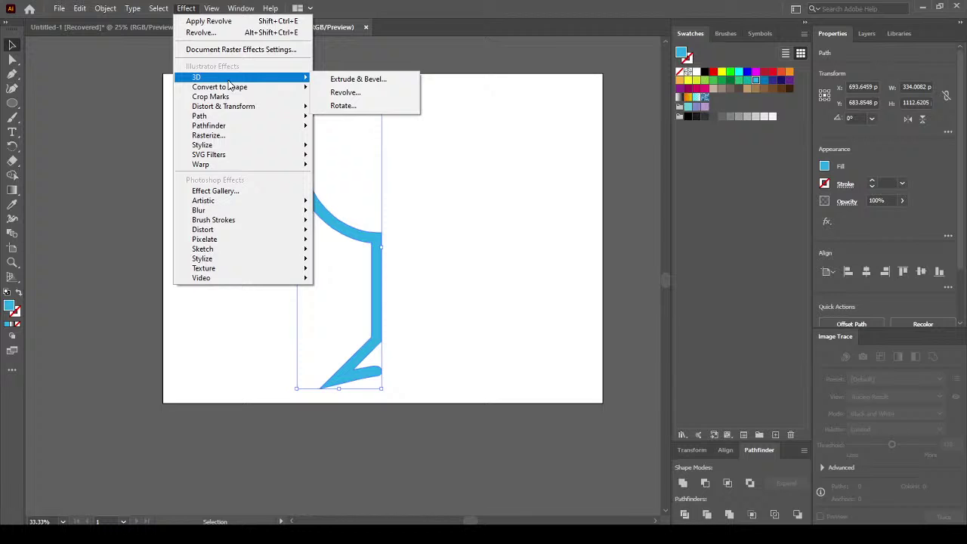
click(363, 93)
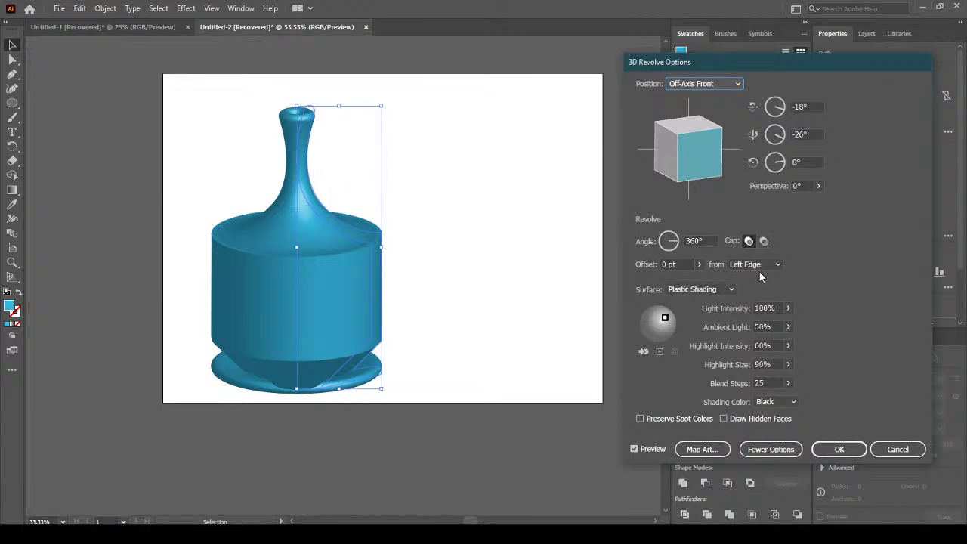
click(759, 266)
click(771, 290)
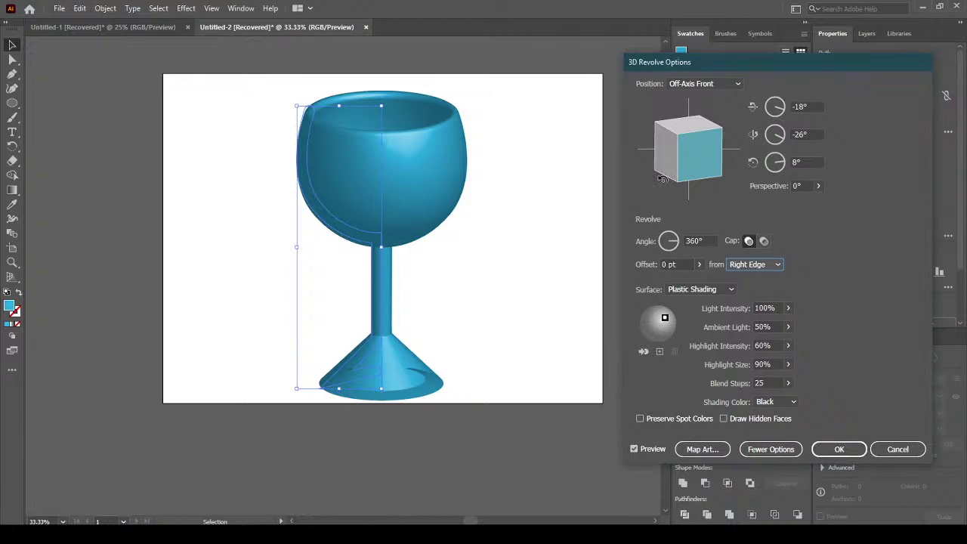
Rotate the revolved goblet to a custom position of -45°, -50° and 38° and apply the effect.
mouse_move(680, 145)
mouse_down()
mouse_move(689, 163)
mouse_move(704, 151)
mouse_move(694, 156)
mouse_move(716, 156)
mouse_move(692, 145)
mouse_move(682, 151)
mouse_up()
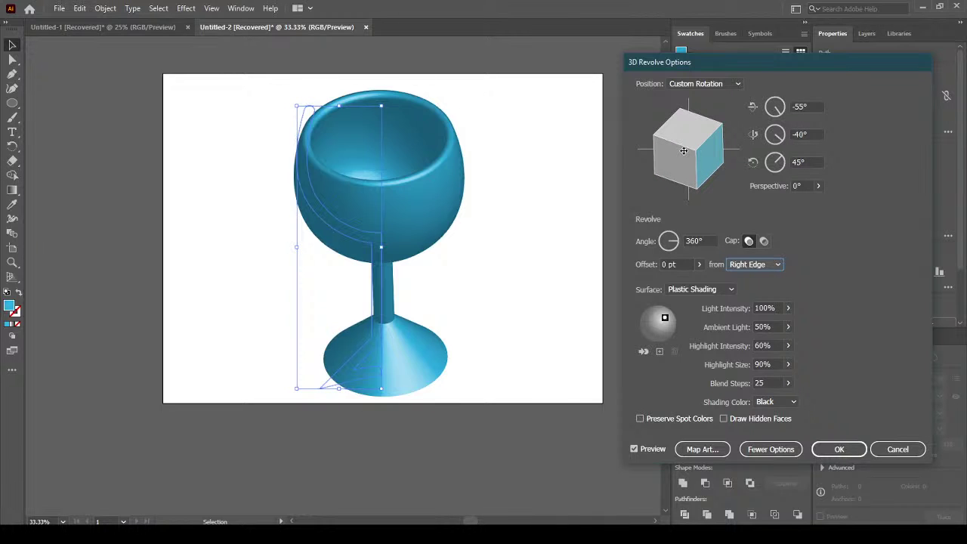
drag(683, 152, 689, 141)
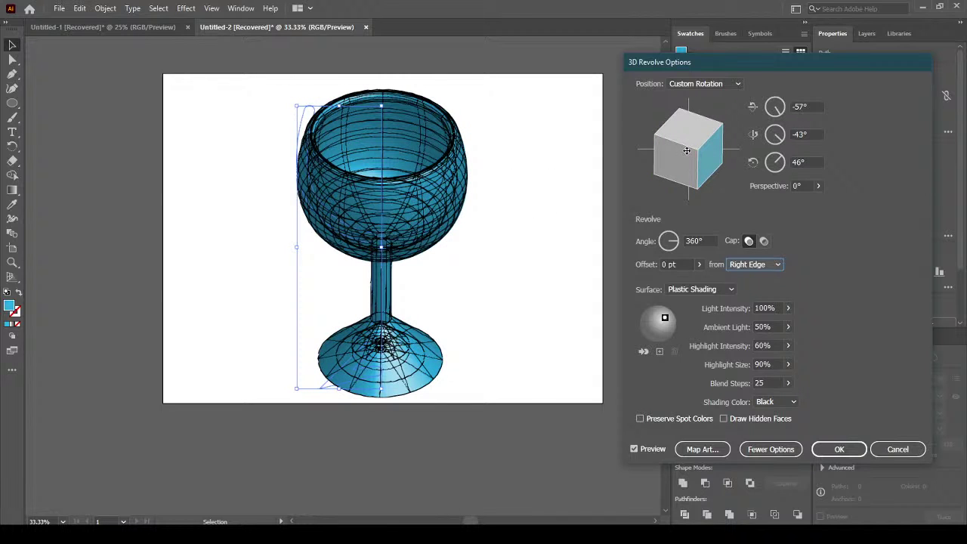
drag(685, 150, 692, 142)
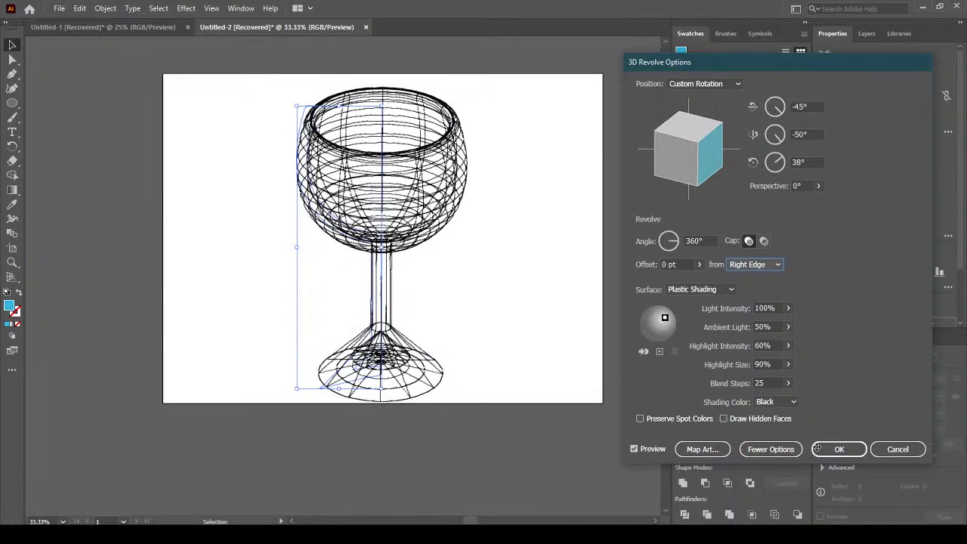
click(816, 449)
click(560, 273)
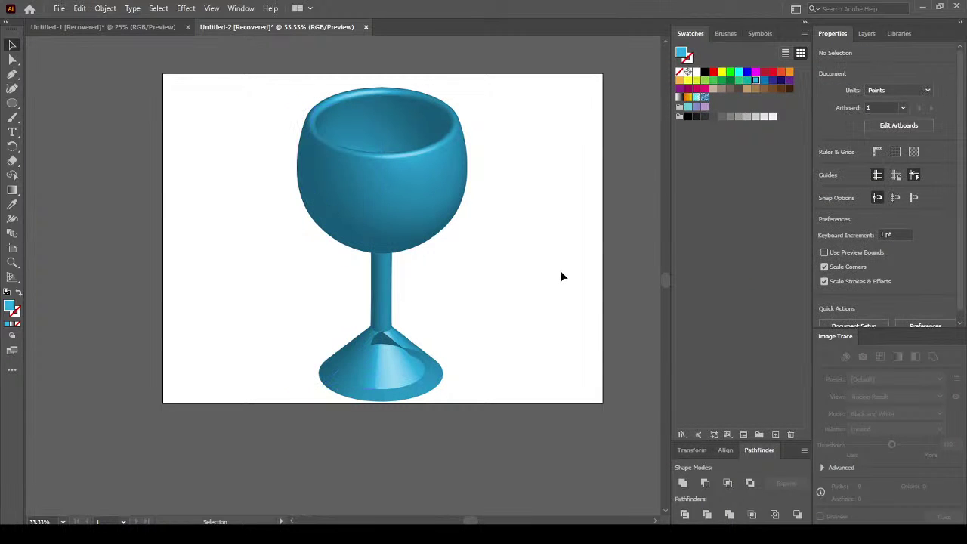
Delete the revolved goblet from the artboard.
click(406, 186)
key(Delete)
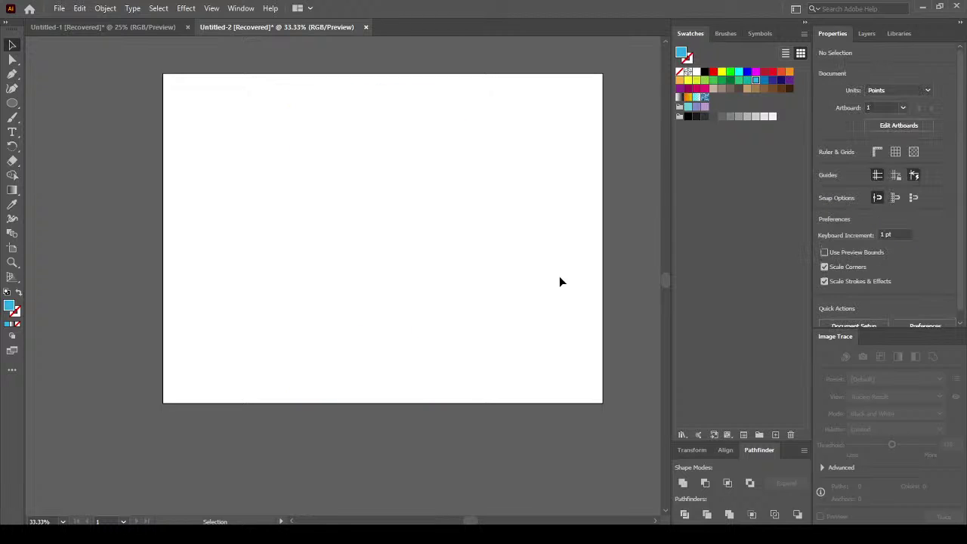
Draw a tall blue rectangle about 439 × 1154 pt mid-artboard and a smaller one about 330 × 373 pt to its left.
click(11, 75)
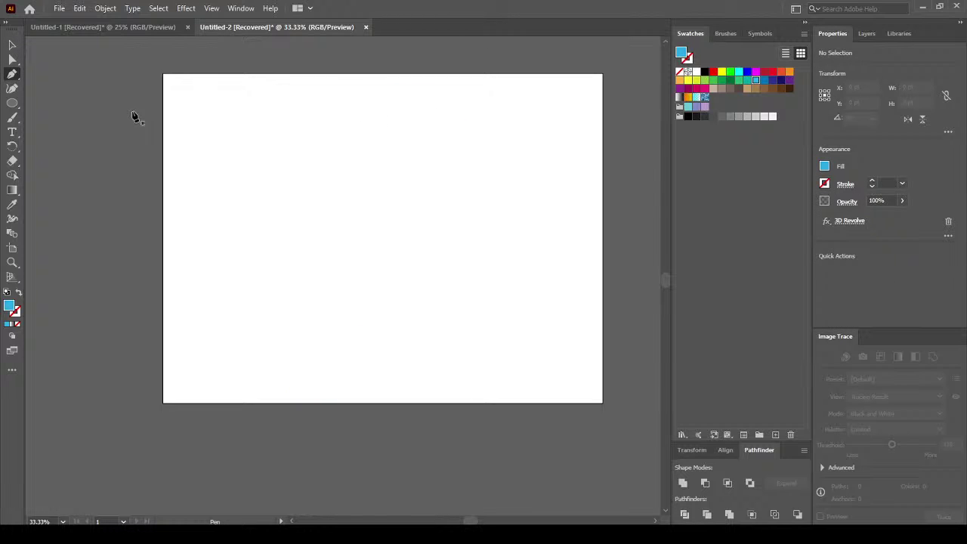
drag(15, 104, 53, 102)
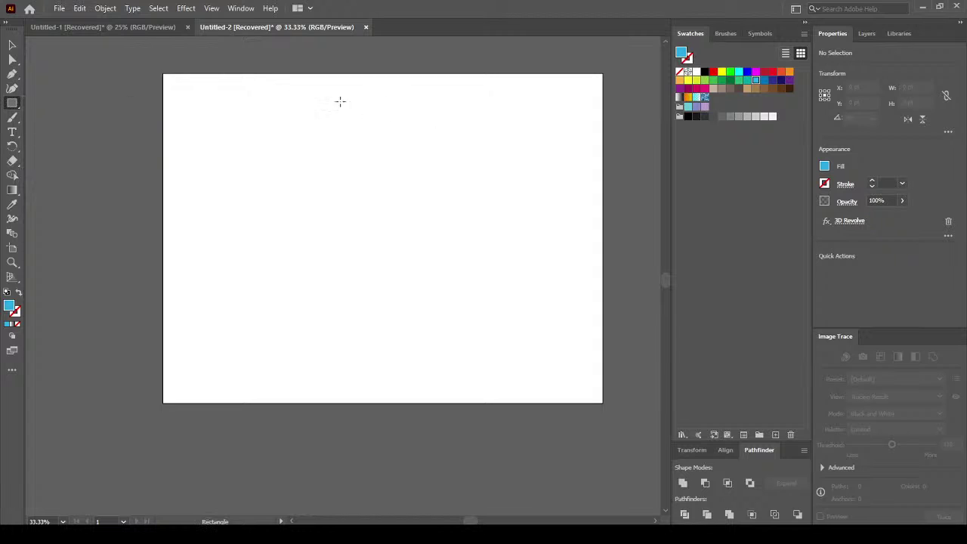
drag(325, 95, 438, 389)
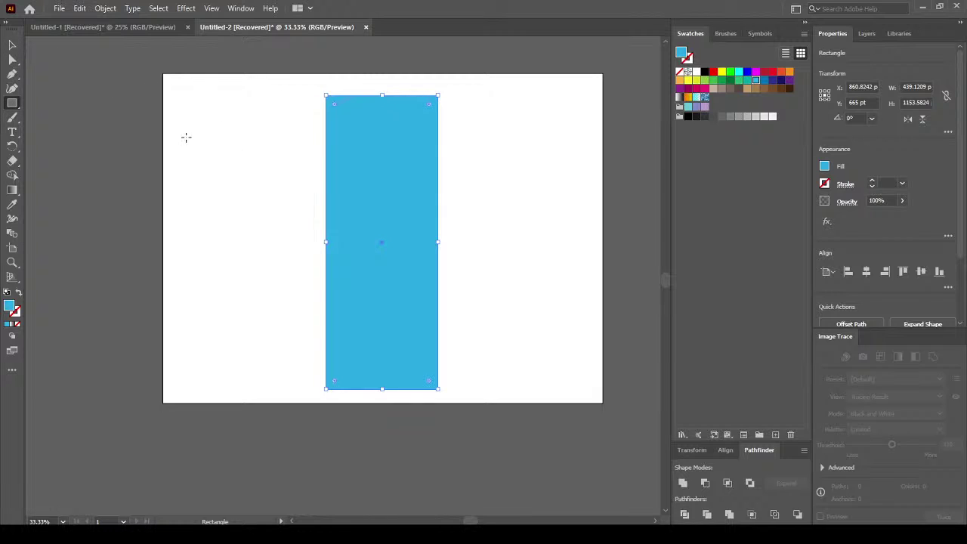
drag(186, 114, 272, 212)
click(12, 45)
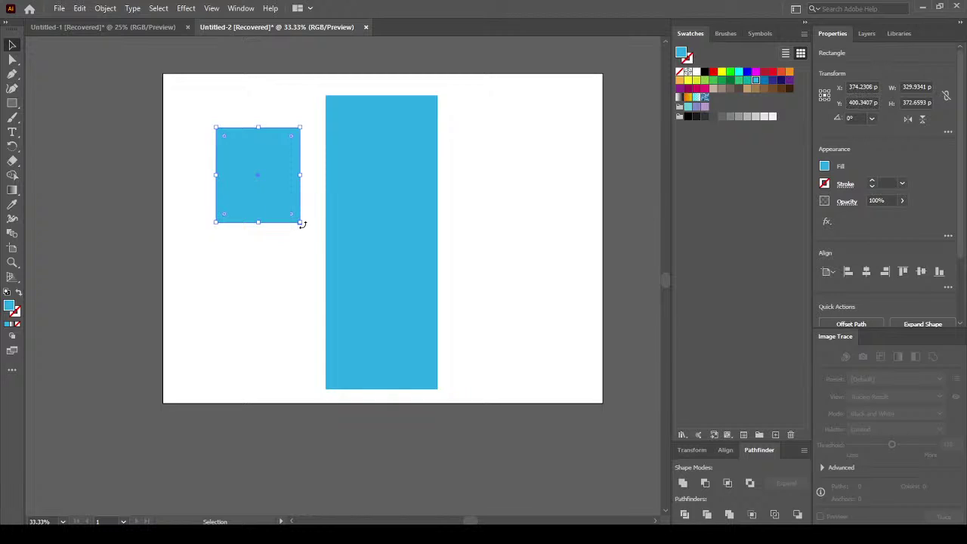
Widen the smaller rectangle, fill it green and place it over the tall rectangle's upper-left corner.
drag(303, 173, 375, 175)
click(723, 81)
drag(302, 183, 330, 106)
Try a Pathfinder Intersect on the green and blue rectangles and undo it.
shift+click(345, 192)
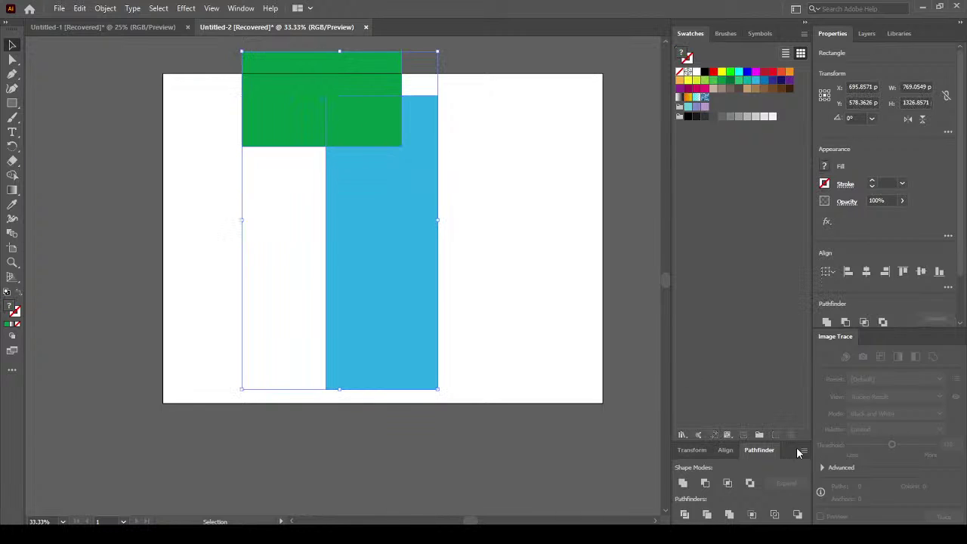
click(736, 485)
key(a)
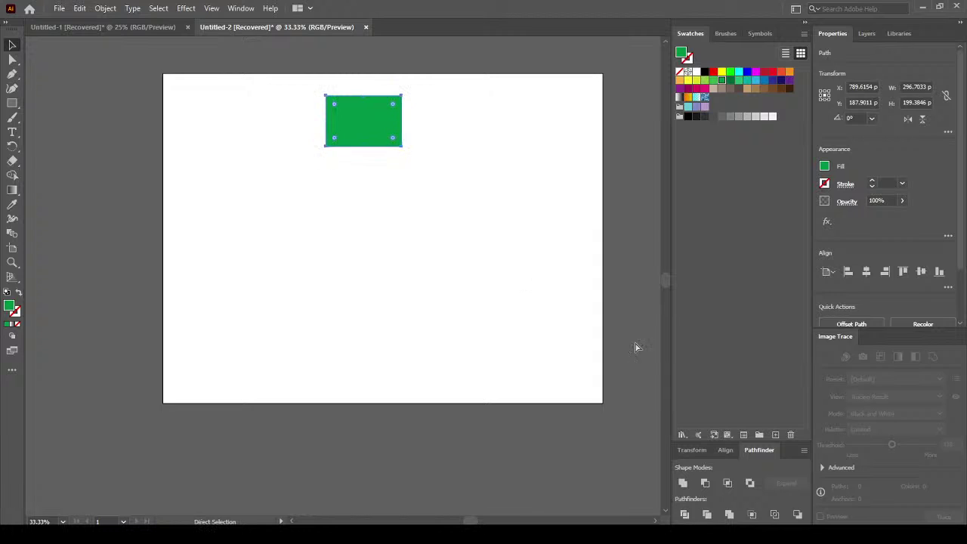
key(ctrl+z)
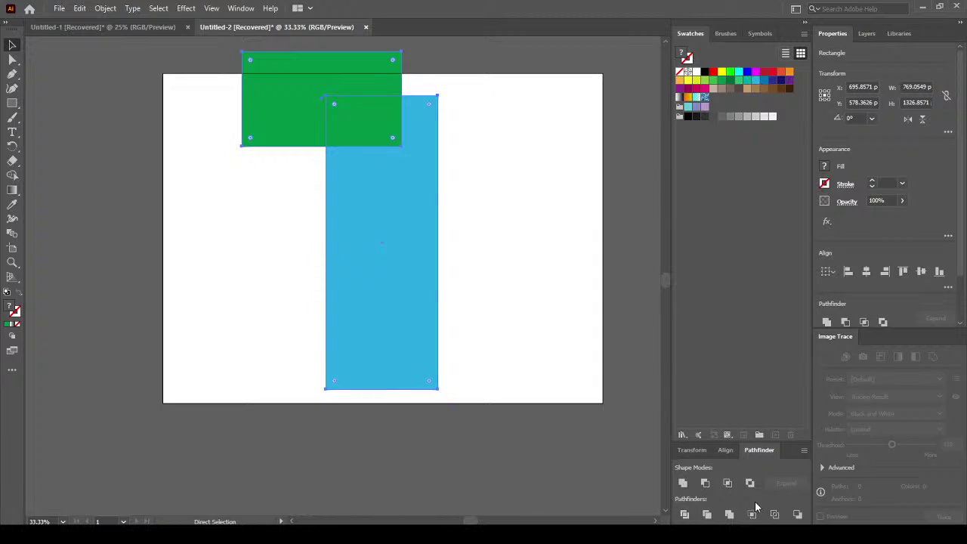
Subtract the green rectangle from the blue one with Minus Front, cutting a notch into its upper-left corner.
click(706, 485)
key(v)
click(511, 272)
click(426, 224)
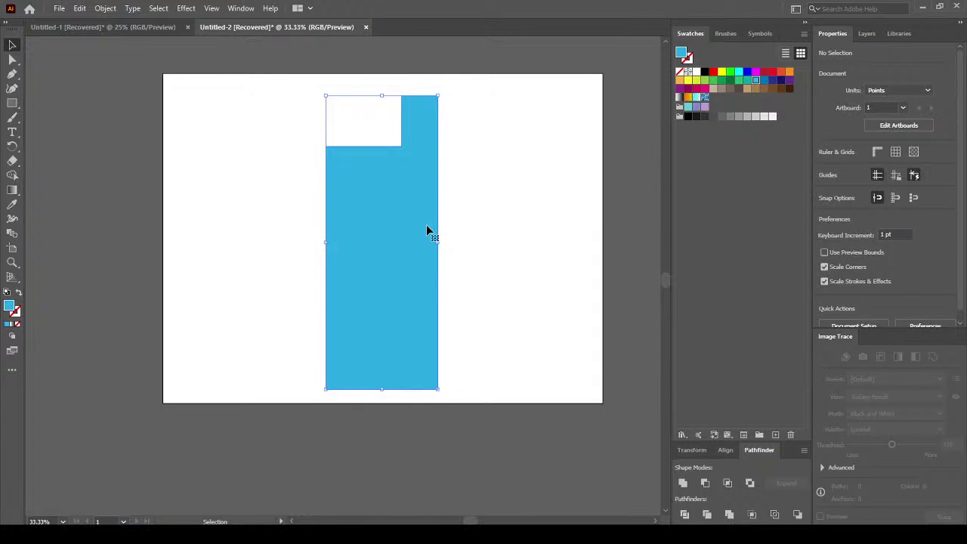
Move the outer-left anchor of the notch straight down about 275 pt to form a sloping shoulder.
click(14, 61)
click(249, 158)
click(326, 145)
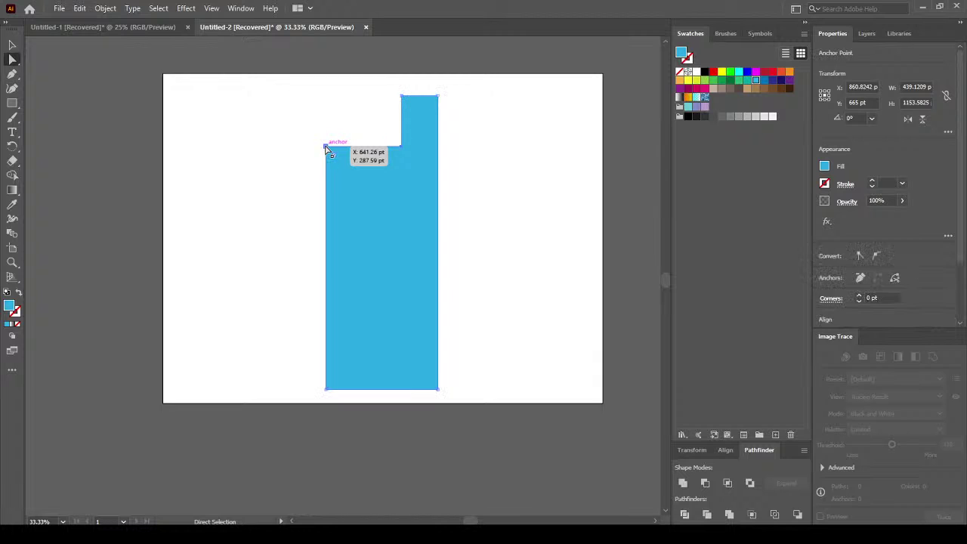
drag(325, 147, 326, 215)
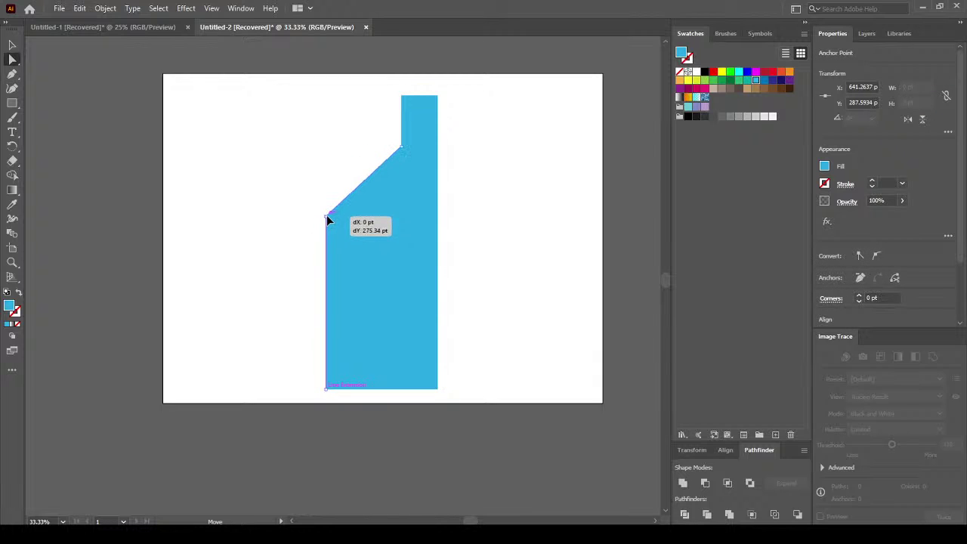
Shift the shoulder and lower-left anchors inward together until the profile is about 259 pt wide.
shift+click(326, 390)
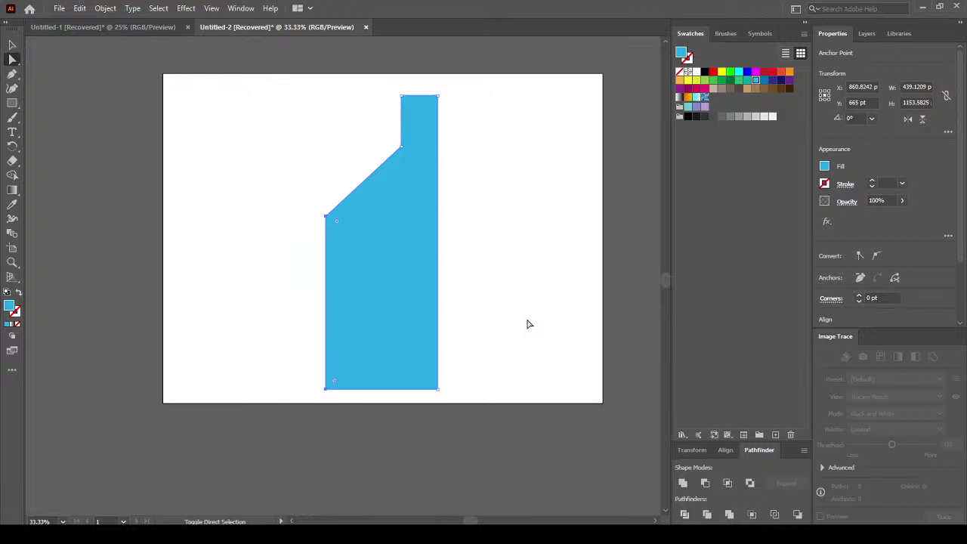
key(shift+Right)
key(shift+Right)
key(shift+Right)
key(shift+Right)
key(shift+Right)
key(shift+Right)
key(shift+Right)
key(shift+Right)
key(shift+Right)
key(shift+Right)
key(shift+Right)
key(shift+Right)
key(shift+Right)
key(shift+Right)
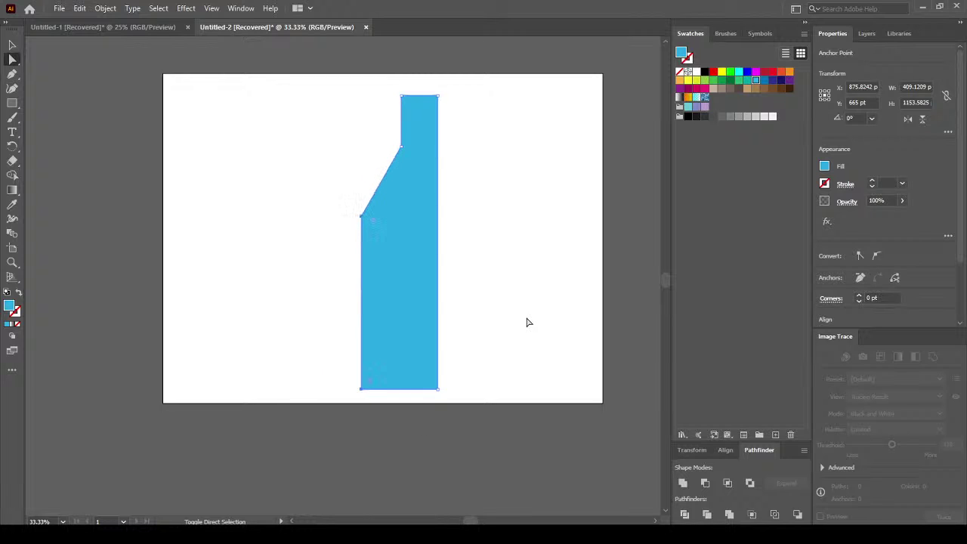
key(shift+Right)
key(shift+Right)
key(shift+Right)
key(shift+Right)
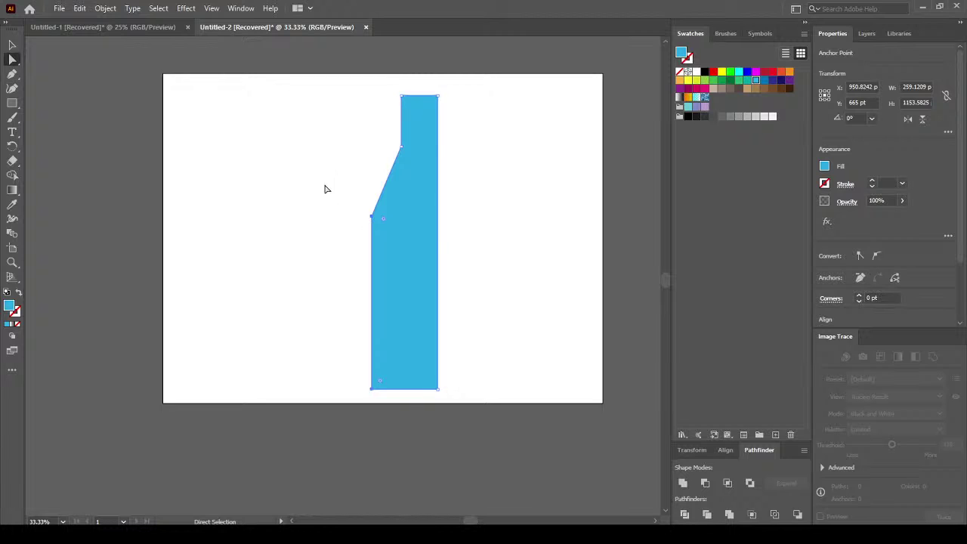
Try nudging the shoulder anchor upward together with the right-side anchors, and undo the nudges.
key(shift+Up)
key(shift+Up)
key(shift+Up)
key(shift+Up)
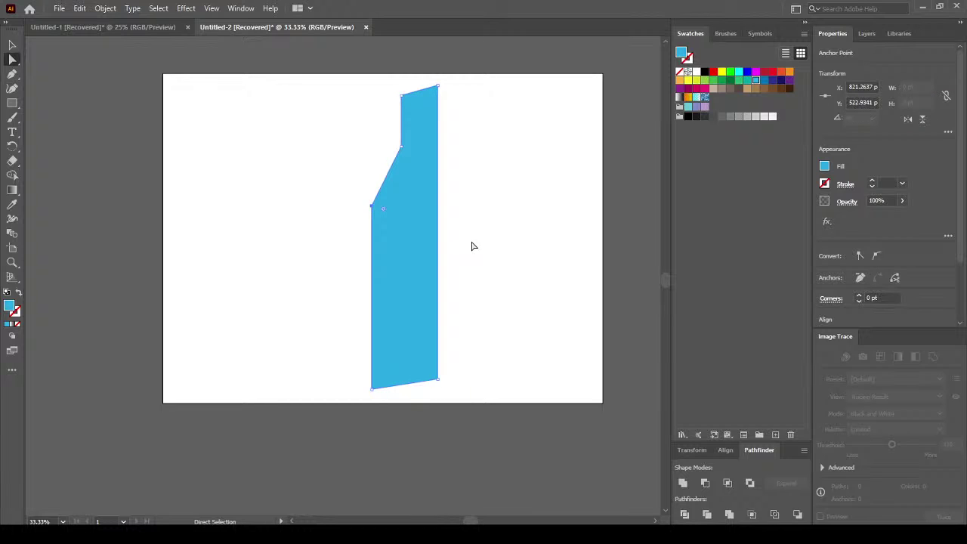
key(ctrl+z)
key(ctrl+z)
key(ctrl+z)
key(ctrl+z)
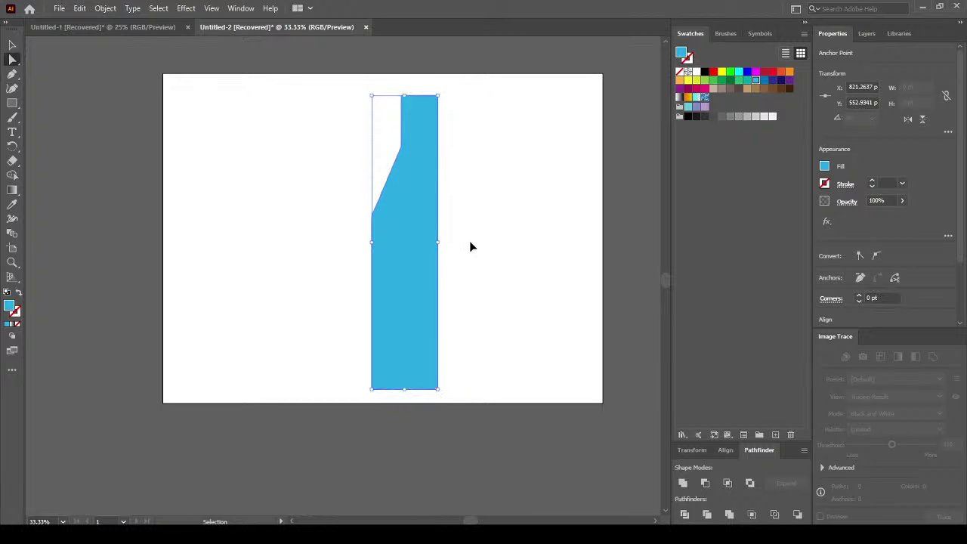
Raise only the left shoulder anchor to shorten the slope between the neck and the body.
click(479, 236)
click(372, 219)
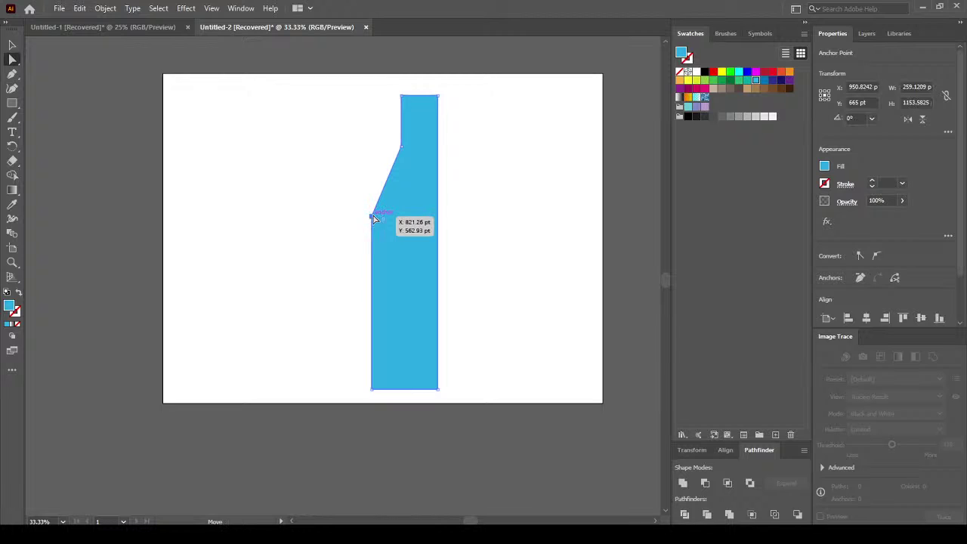
key(shift+Up)
key(shift+Up)
key(shift+Up)
key(shift+Up)
key(shift+Up)
key(shift+Up)
key(shift+Up)
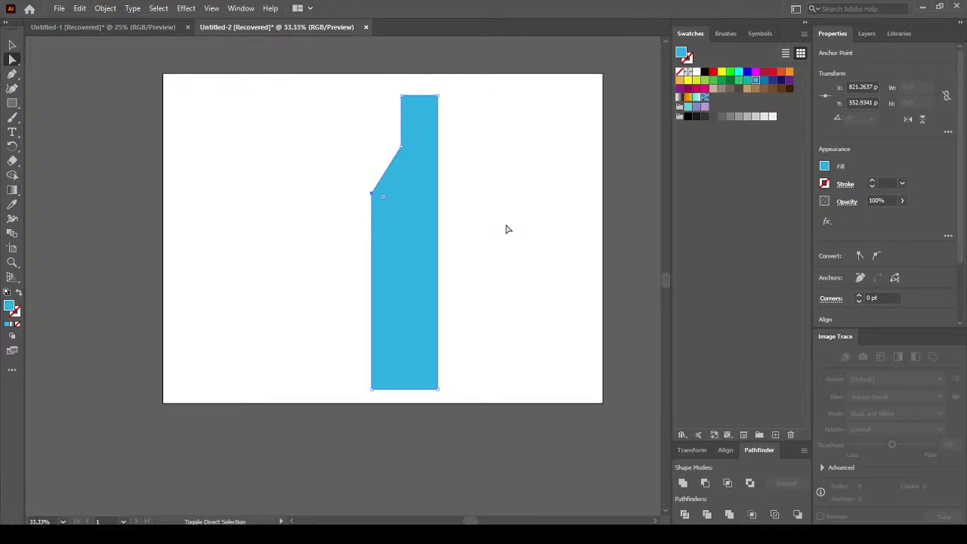
Round the shoulder corner and the lower-left corner of the bottle profile into large curves.
drag(383, 197, 404, 279)
click(371, 390)
drag(386, 373, 400, 355)
Move the bottle profile about 176 pt to the left and deselect it.
click(12, 44)
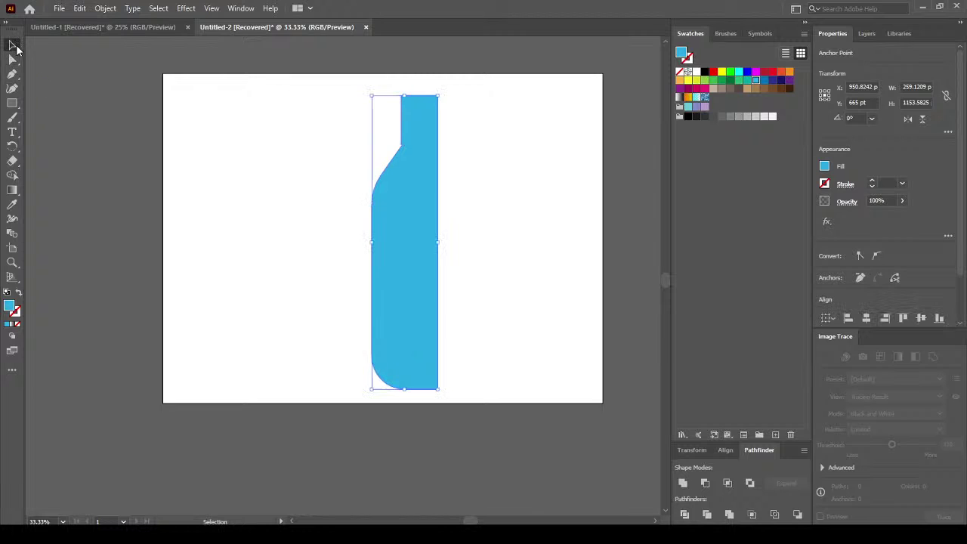
drag(426, 242, 380, 242)
scroll(371, 132, up, 2)
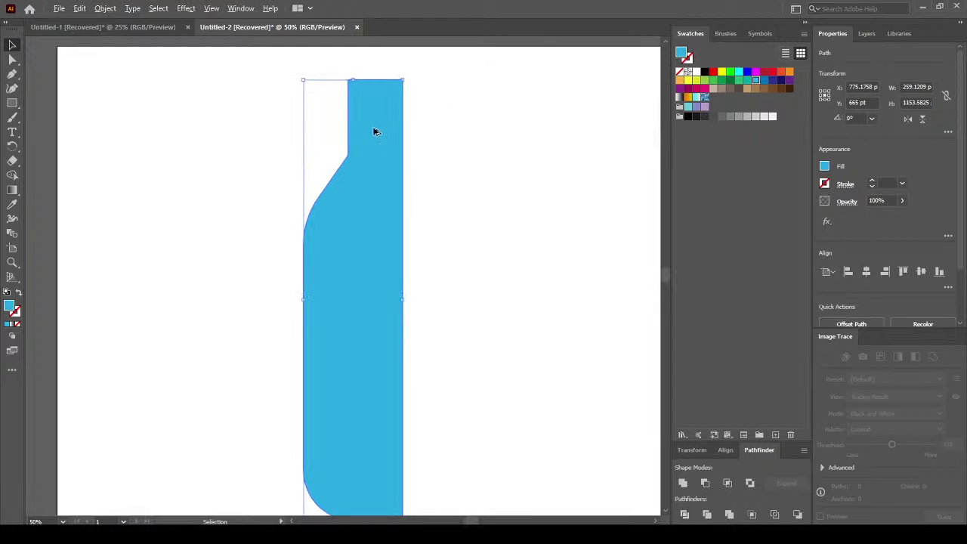
click(479, 174)
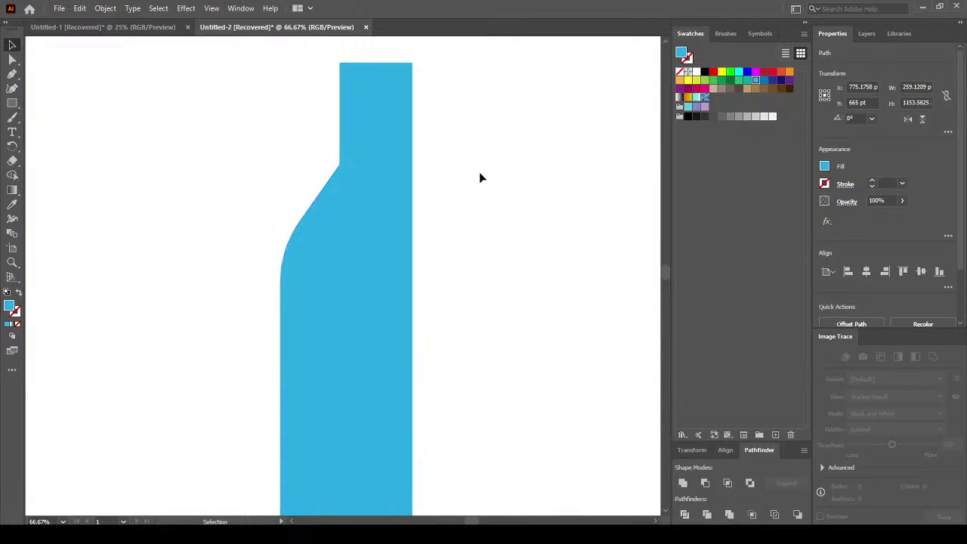
click(227, 174)
Draw a rectangle about 167 × 61 pt left of the neck and slant its right side by pulling the upper-right corner inward.
click(12, 103)
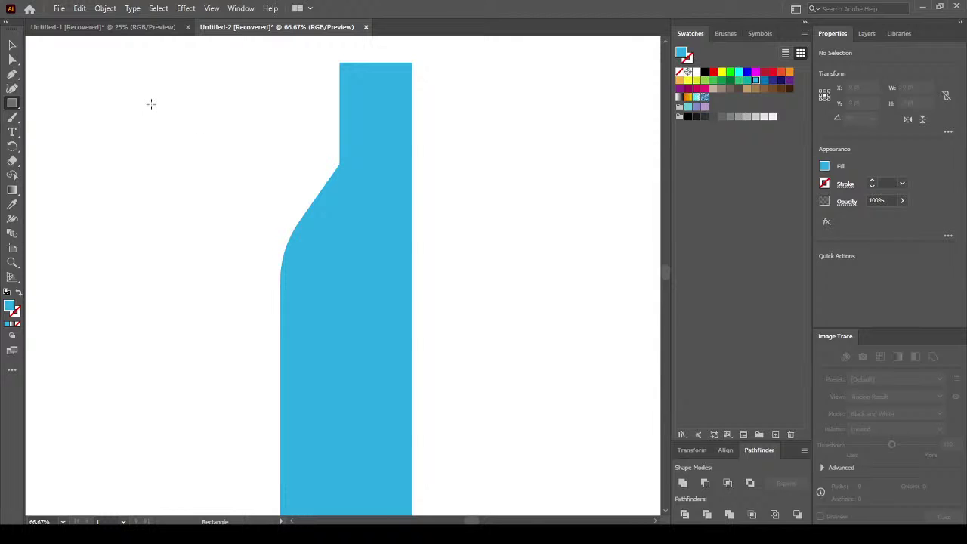
drag(135, 95, 222, 126)
click(12, 59)
click(231, 166)
click(157, 106)
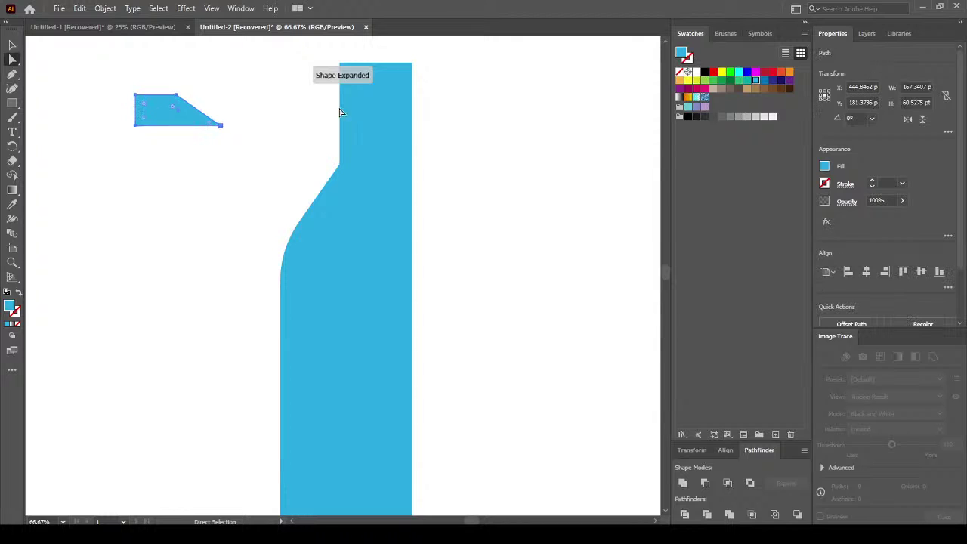
Fill the slanted shape green and place its tip over the base of the bottle's neck.
click(721, 80)
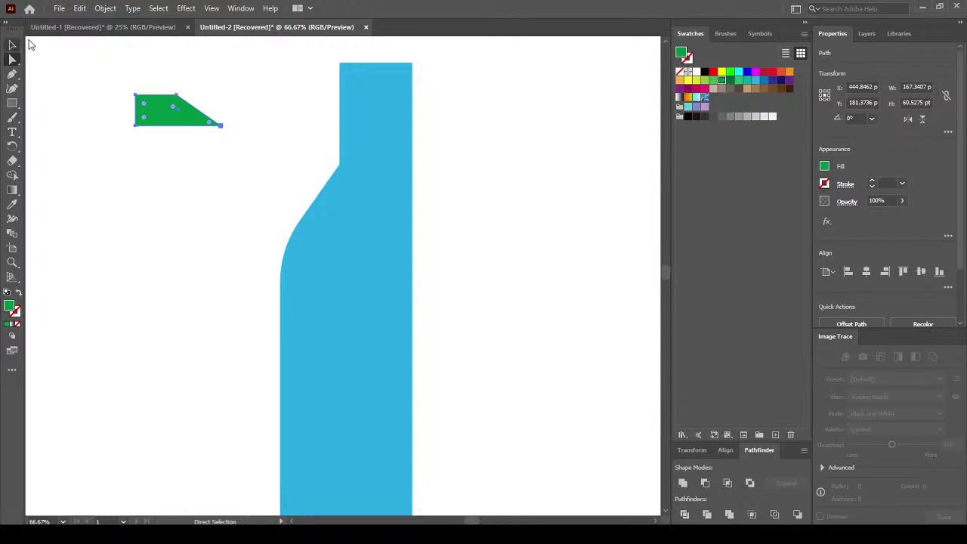
click(12, 44)
click(178, 175)
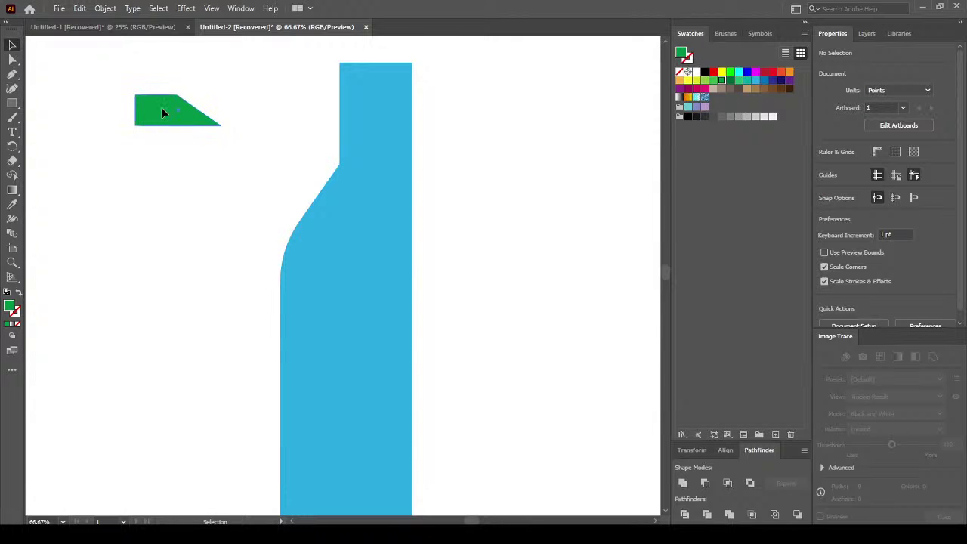
drag(160, 107, 299, 146)
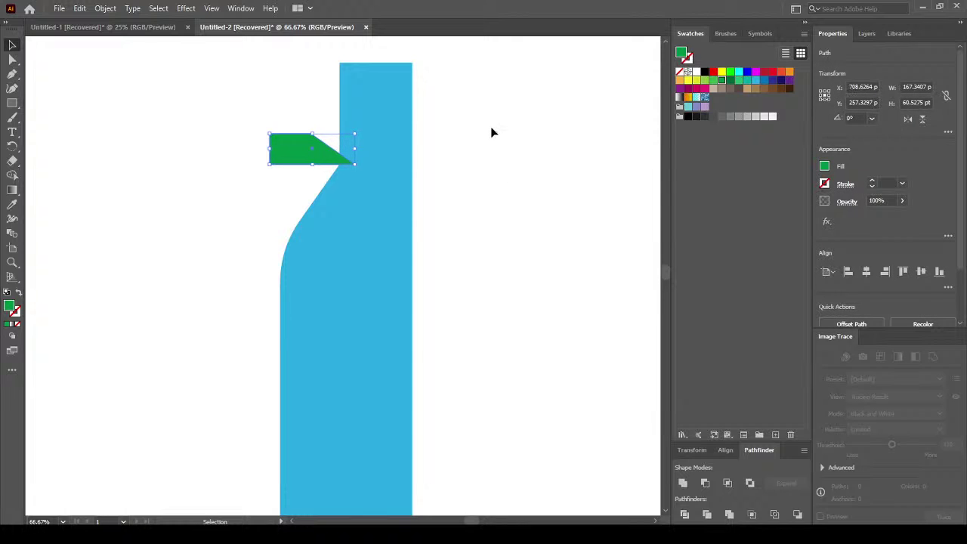
Subtract the green shape from the bottle profile with Minus Front, cutting a small notch below the neck.
shift+click(306, 201)
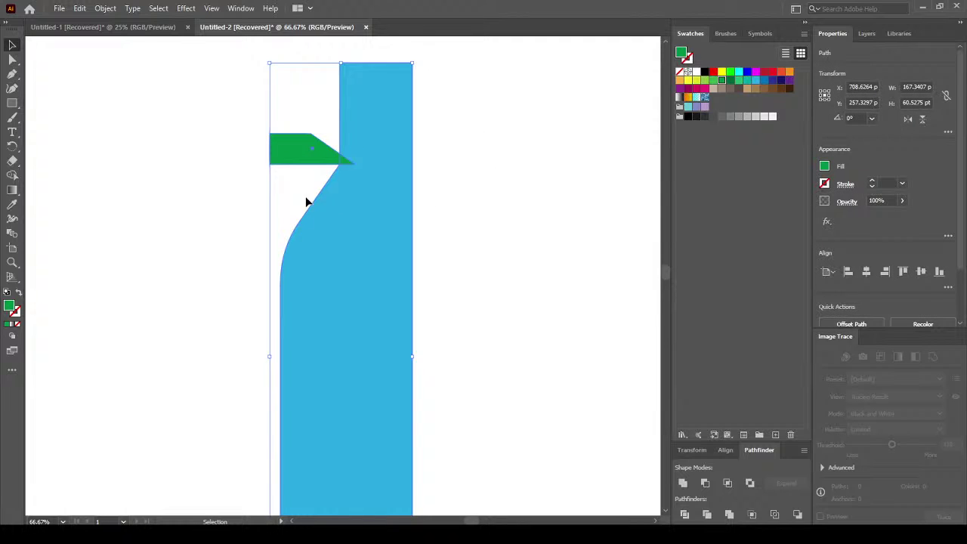
click(704, 483)
click(564, 241)
Round the upper outer corner of the neck notch and its pointed inner corner.
scroll(367, 59, up, 3)
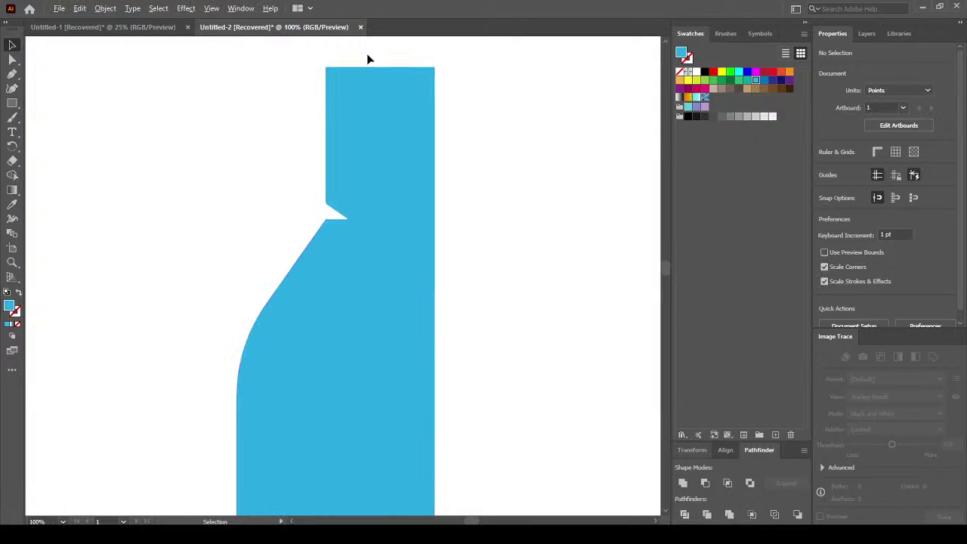
click(365, 132)
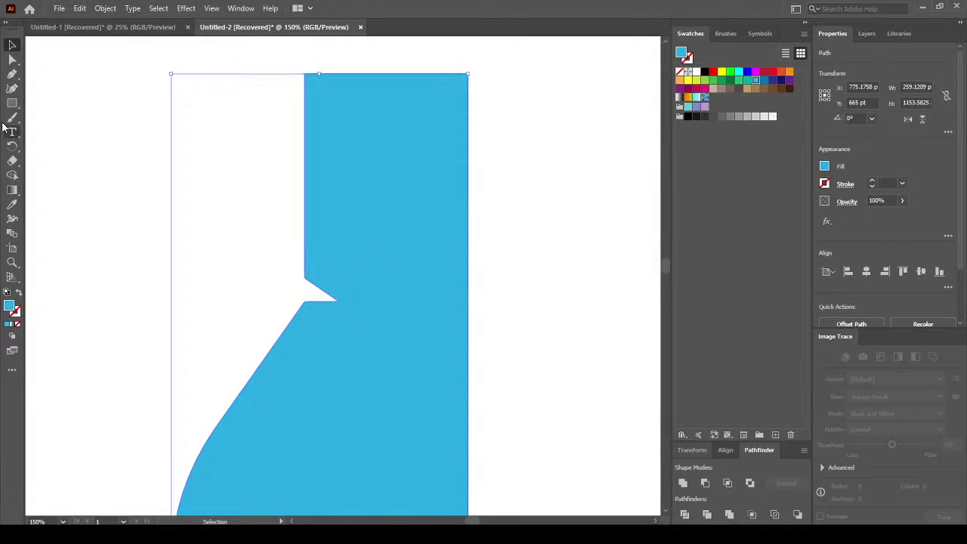
click(13, 60)
click(181, 198)
click(338, 255)
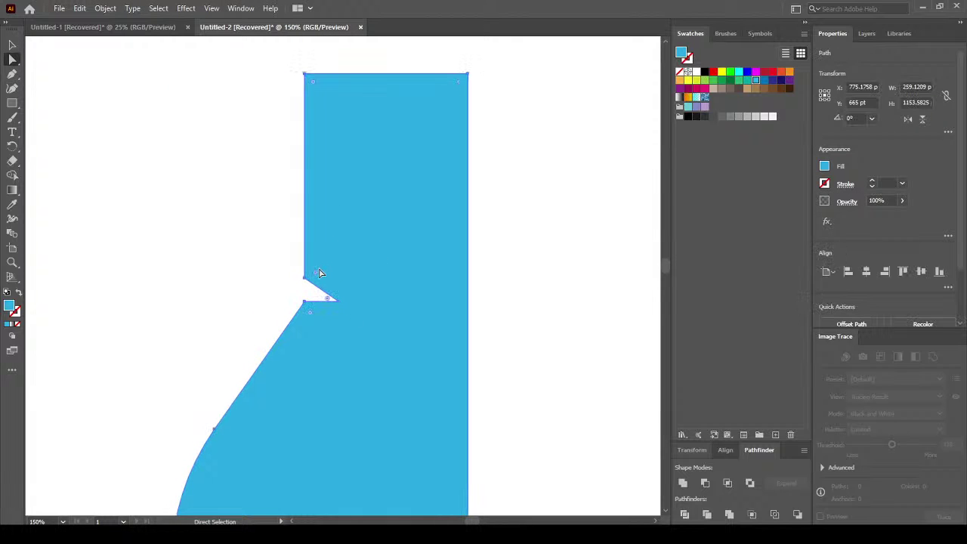
drag(316, 273, 329, 256)
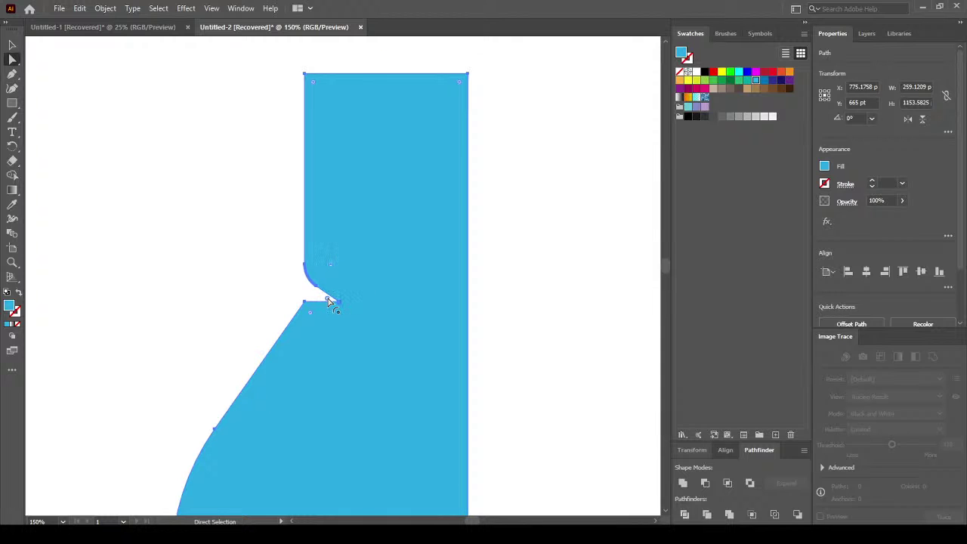
drag(328, 299, 320, 323)
click(231, 302)
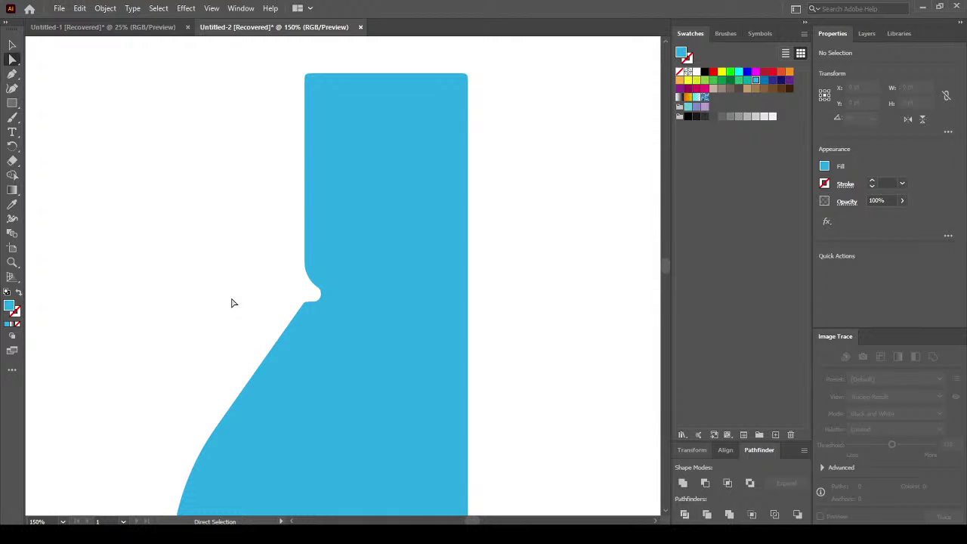
Round the neck's upper-left corner and the lower outer corner of the notch.
click(317, 107)
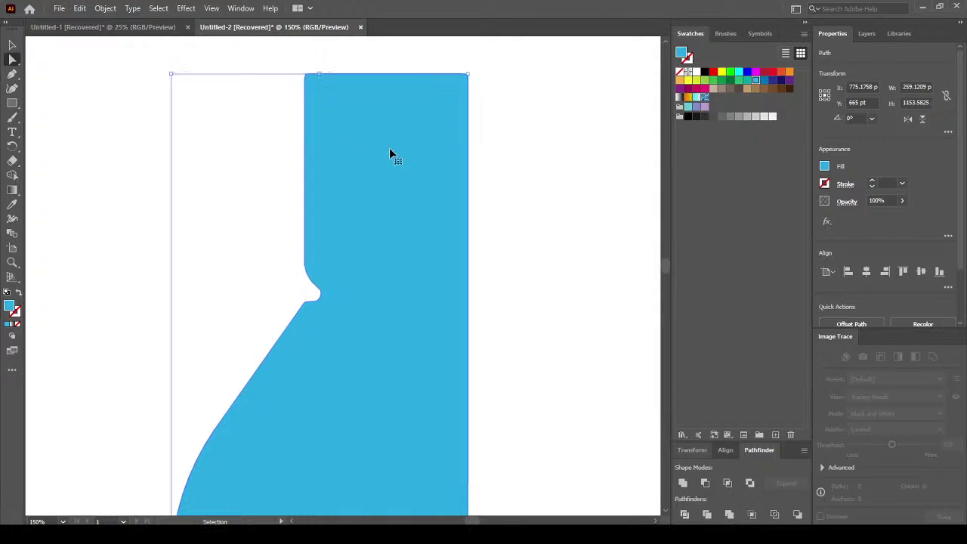
drag(315, 84, 337, 121)
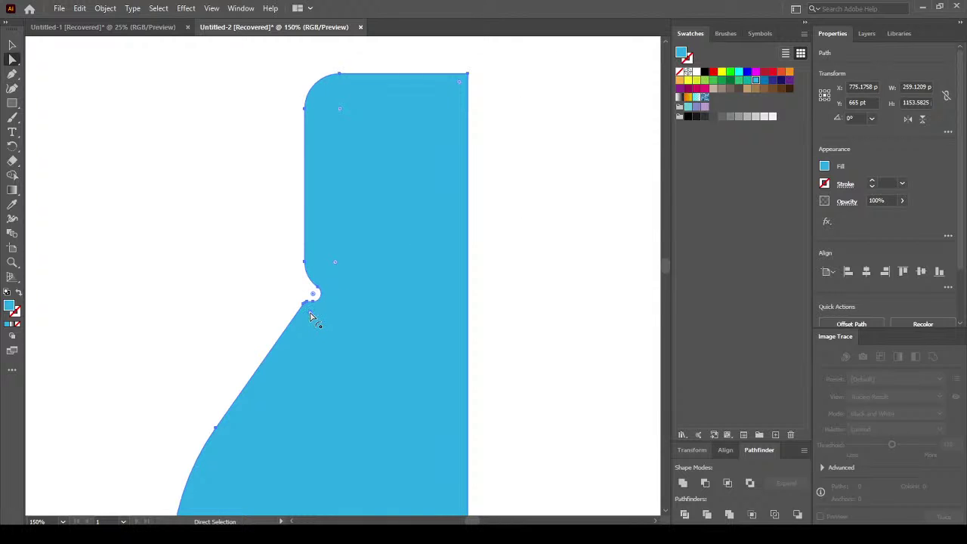
drag(310, 316, 345, 319)
click(484, 281)
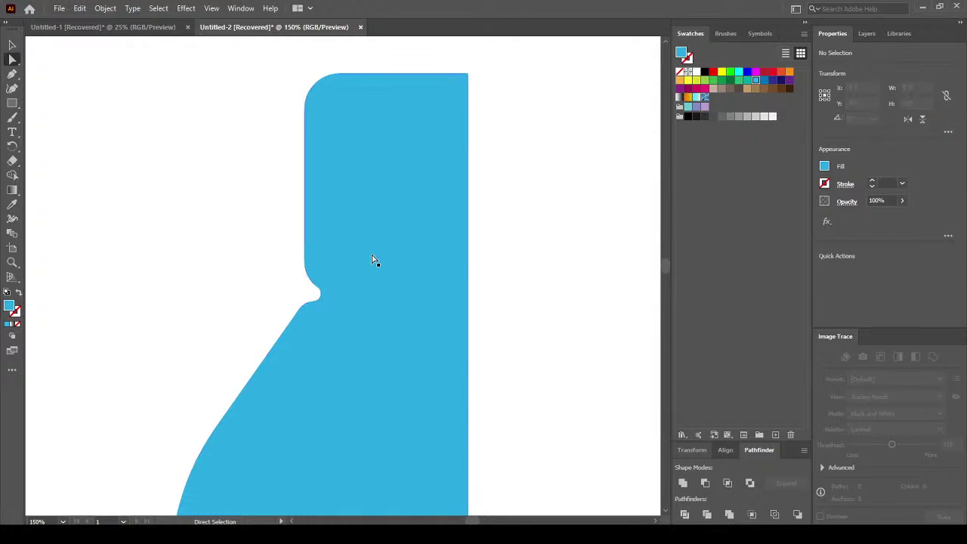
Draw a rectangle about 236 × 139 pt left of the bottle and pull its upper-right corner inward to slant that side.
alt+scroll(372, 260, down, 5)
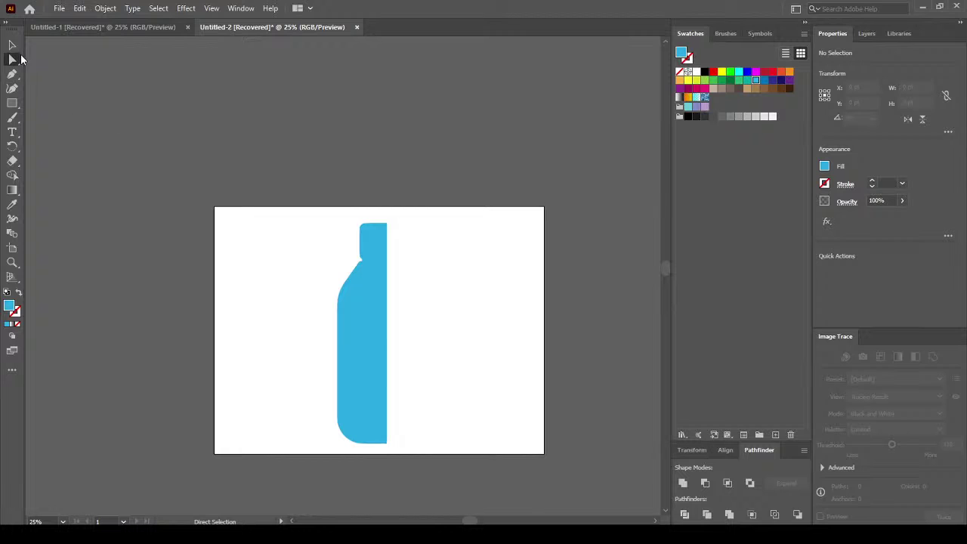
alt+scroll(389, 366, up, 2)
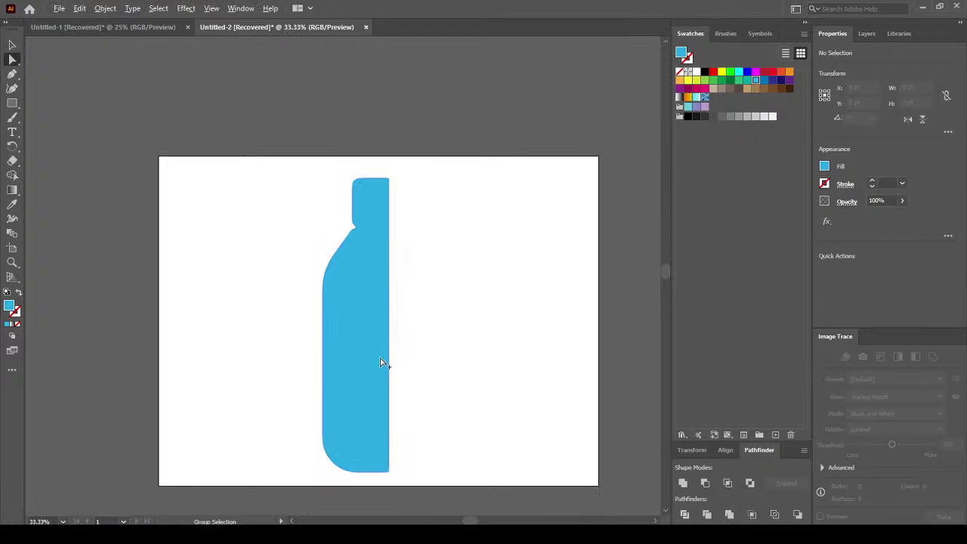
click(12, 105)
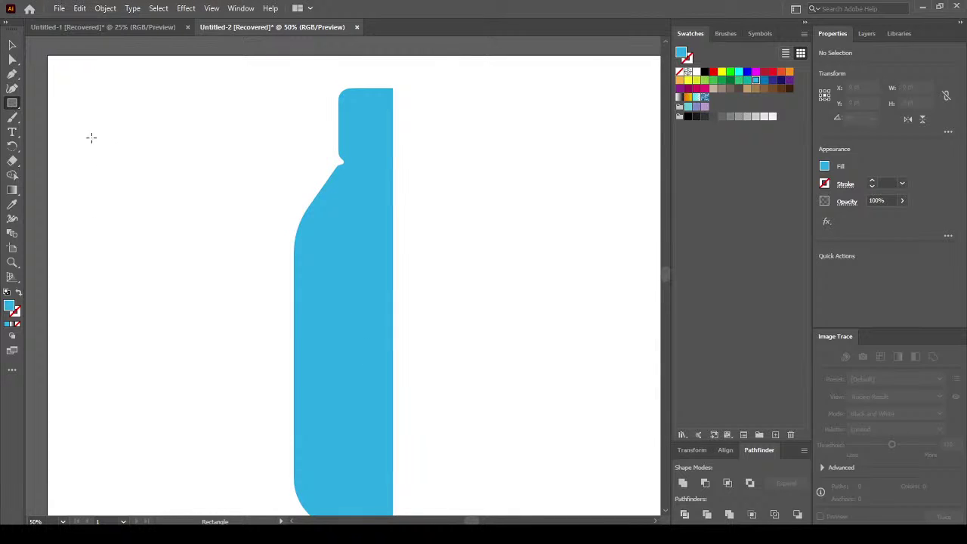
drag(91, 138, 179, 189)
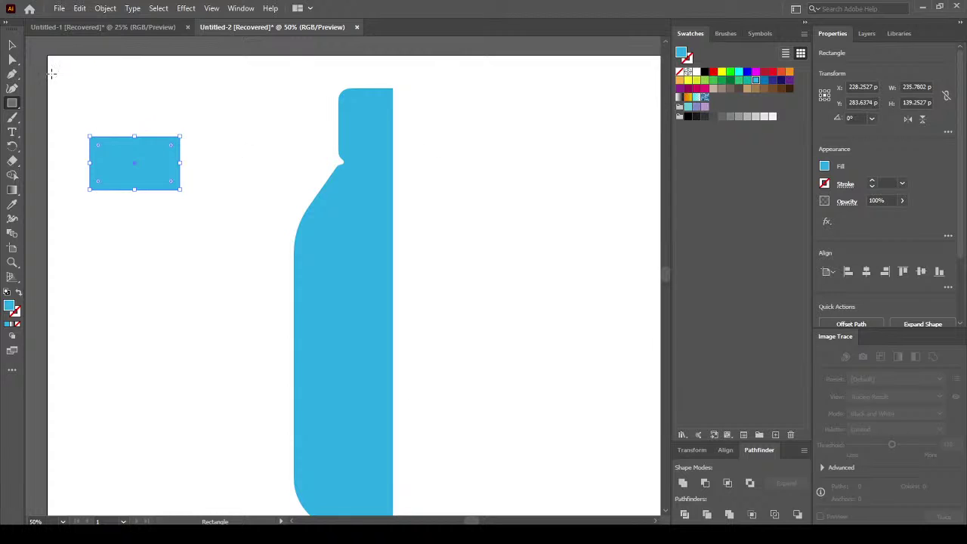
click(15, 61)
drag(182, 136, 157, 141)
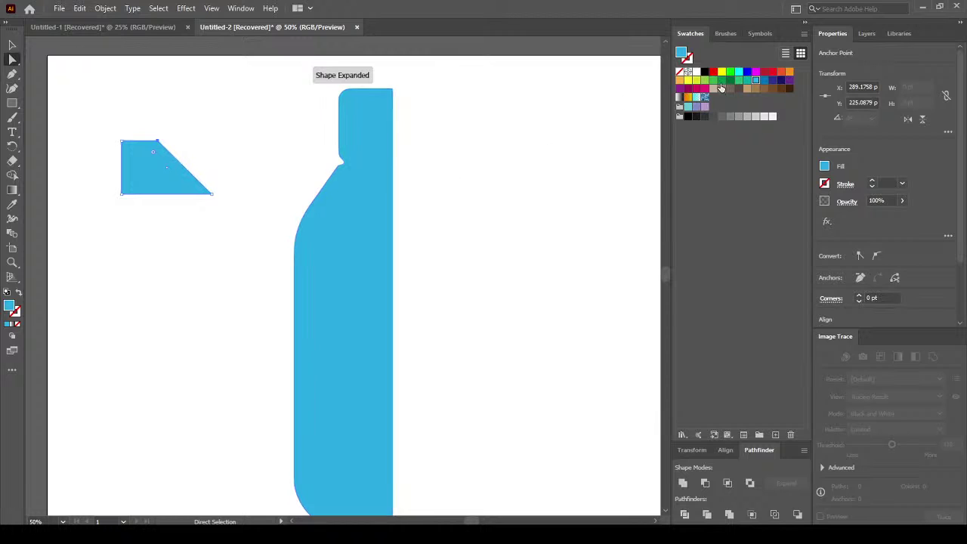
Fill the slanted shape green and place it with its tip overlapping the left edge of the bottle's upper body.
click(721, 80)
key(v)
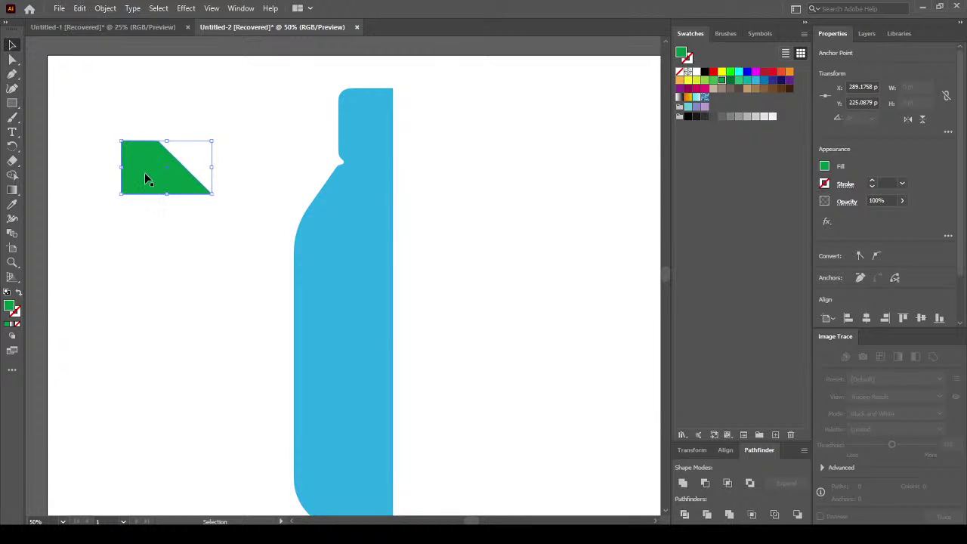
drag(144, 172, 241, 285)
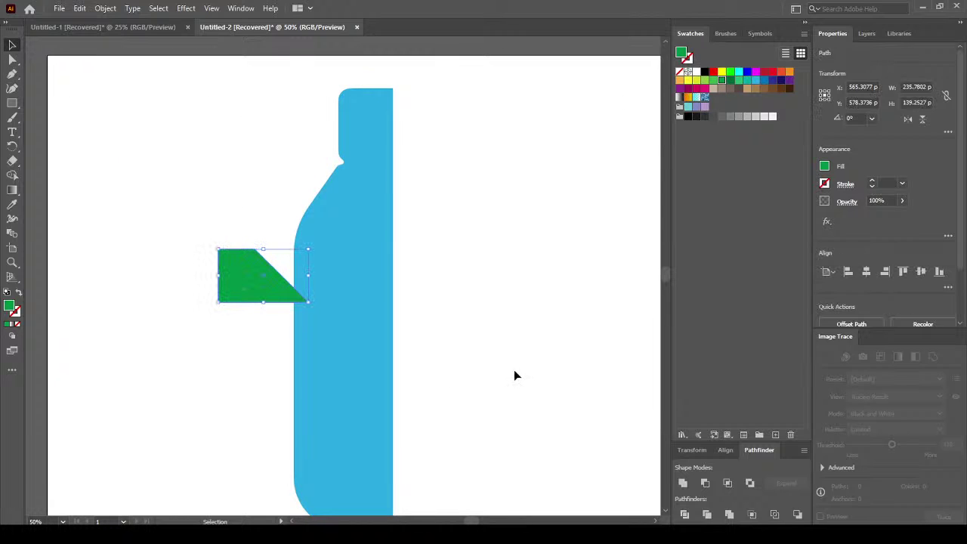
key(space)
drag(503, 347, 473, 279)
drag(208, 216, 202, 216)
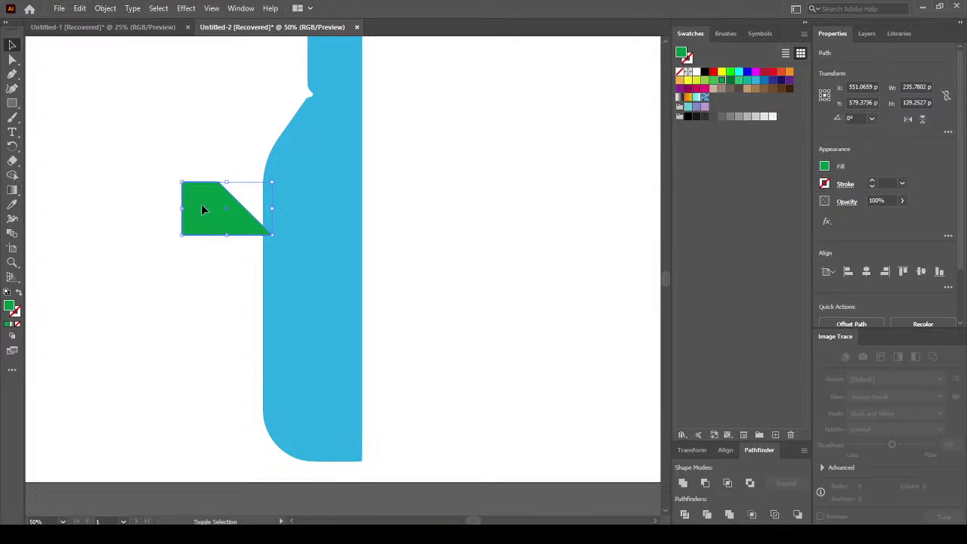
Duplicate the green shape straight down to the lower part of the bottle's left edge and select the upper one.
click(213, 352)
click(211, 219)
drag(210, 211, 219, 368)
click(237, 214)
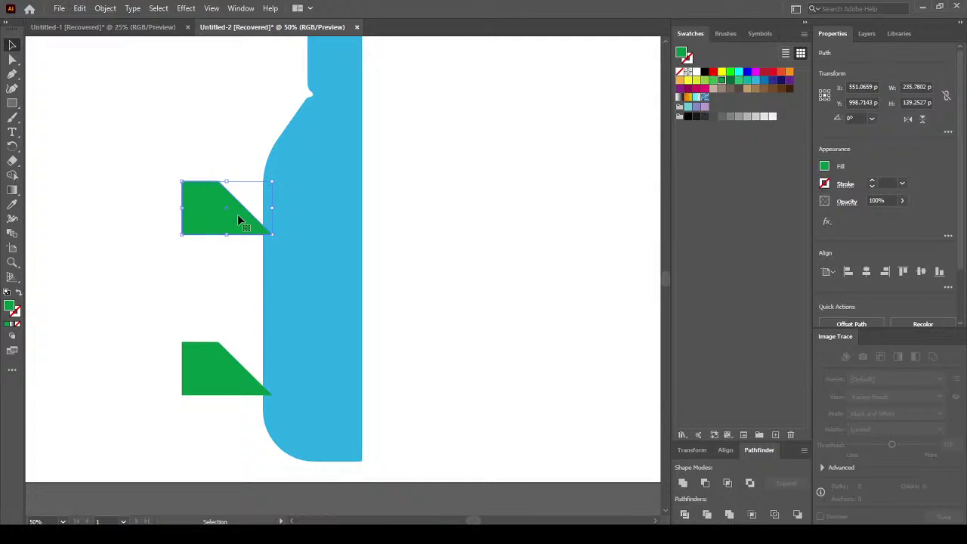
Subtract the upper green shape from the bottle to cut a groove in its left edge.
shift+click(345, 250)
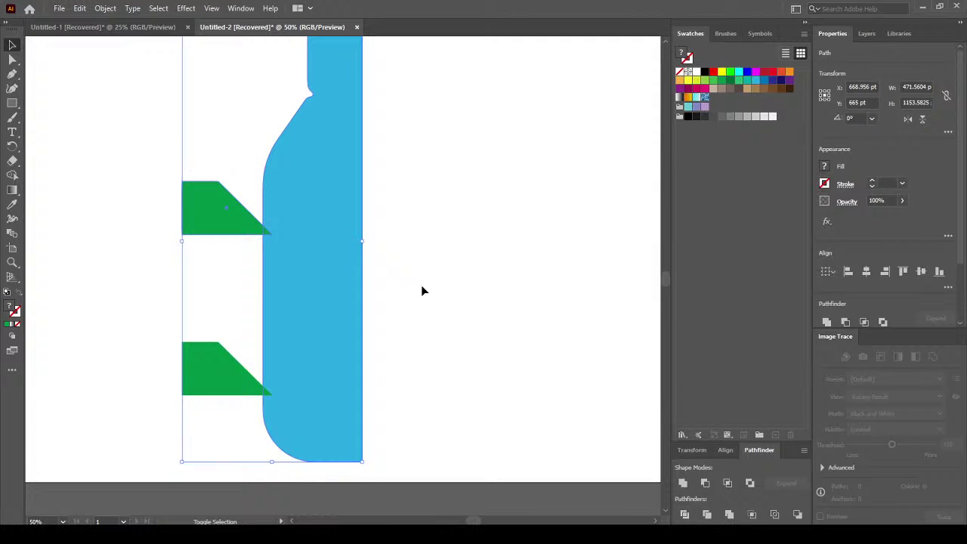
click(728, 484)
click(514, 348)
Try to subtract the lower green shape from the bottle's left edge in its current orientation.
click(234, 386)
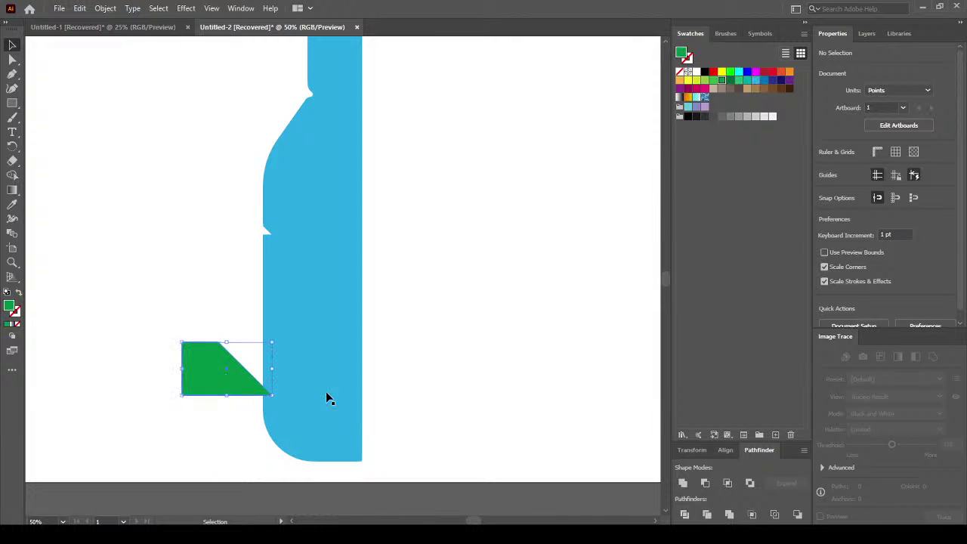
shift+click(329, 356)
click(705, 483)
click(485, 382)
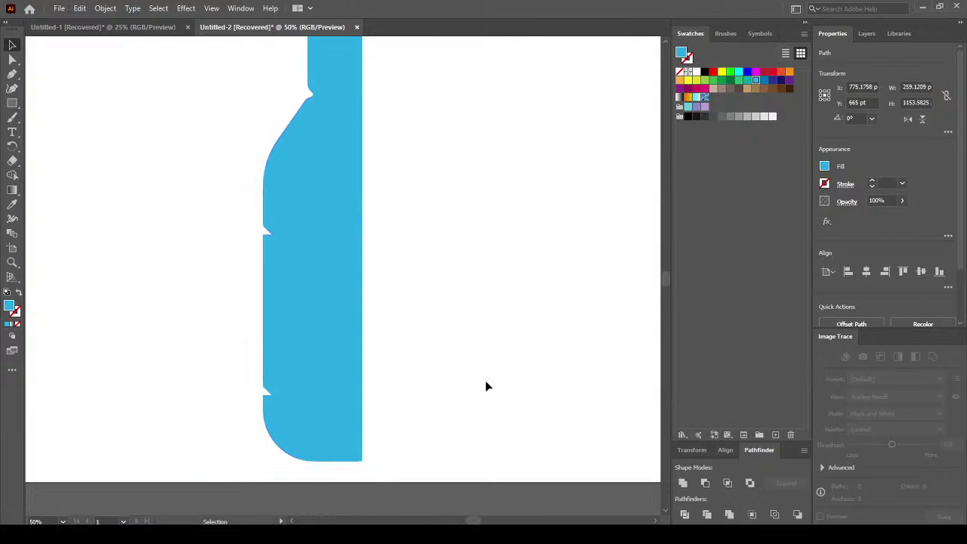
Undo the lower groove cut and keep the upper groove, redoing its cut if it is undone too.
key(ctrl+z)
key(ctrl+z)
key(ctrl+z)
key(ctrl+z)
key(ctrl+z)
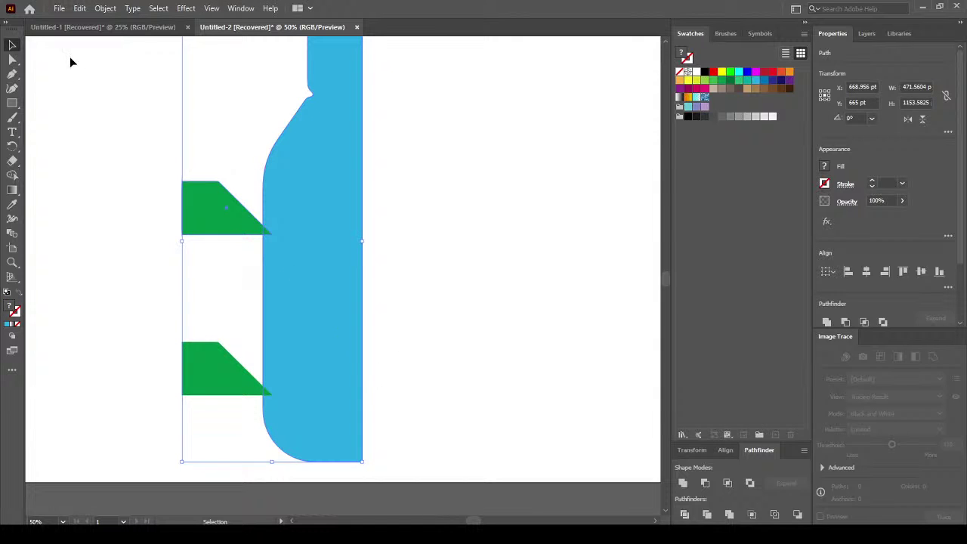
click(79, 7)
click(105, 35)
click(494, 268)
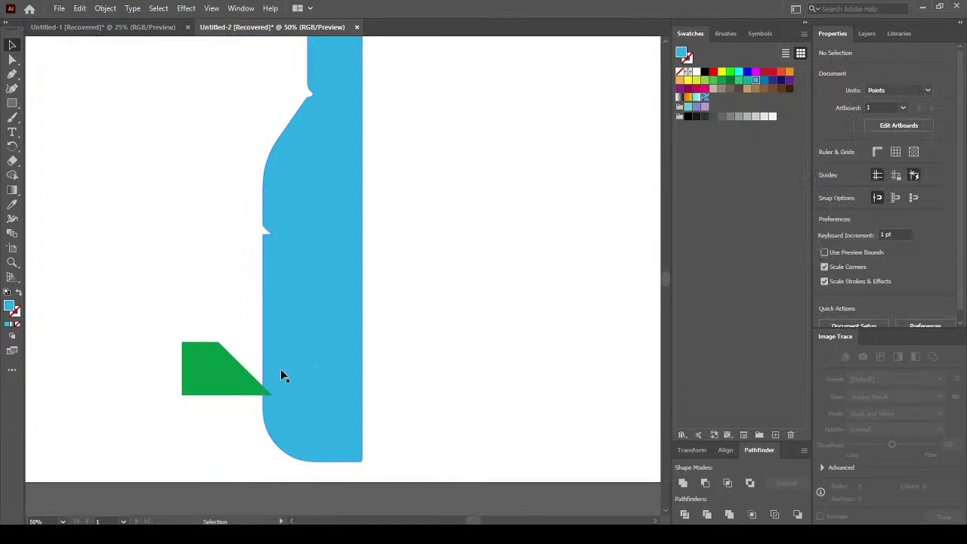
Flip the remaining green shape vertically and move it straight down to where the bottle's bottom rounding begins.
click(230, 374)
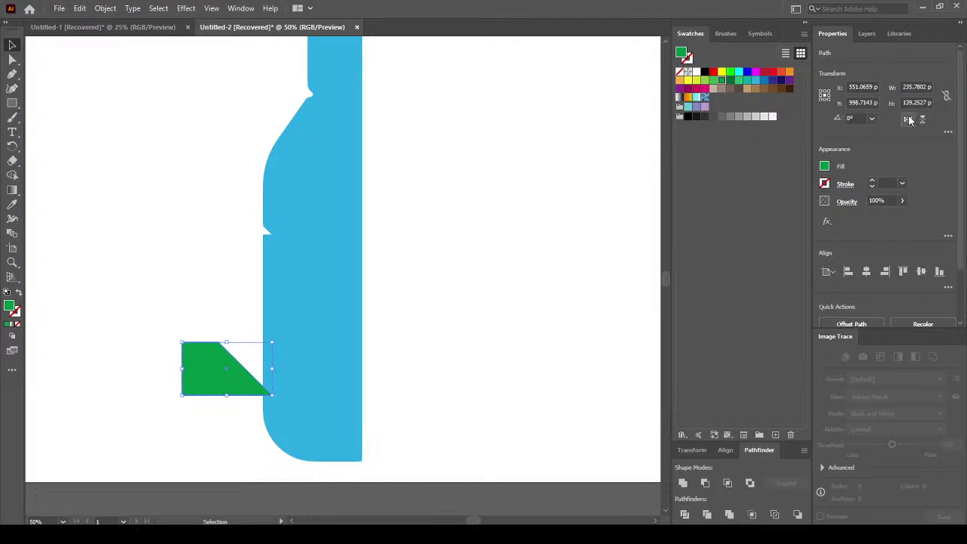
click(923, 119)
drag(217, 377, 217, 433)
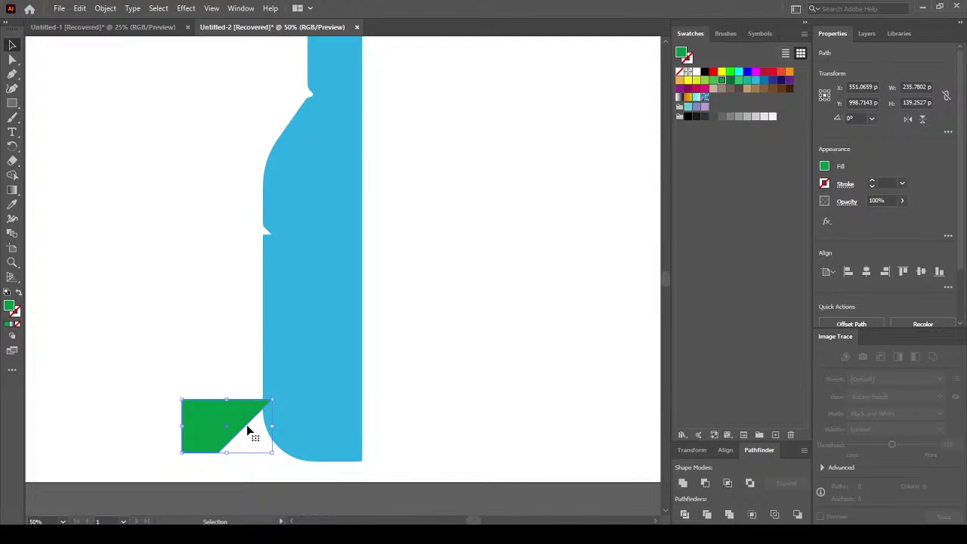
Subtract the flipped green shape from the bottle to cut the lower groove.
shift+click(289, 419)
click(704, 483)
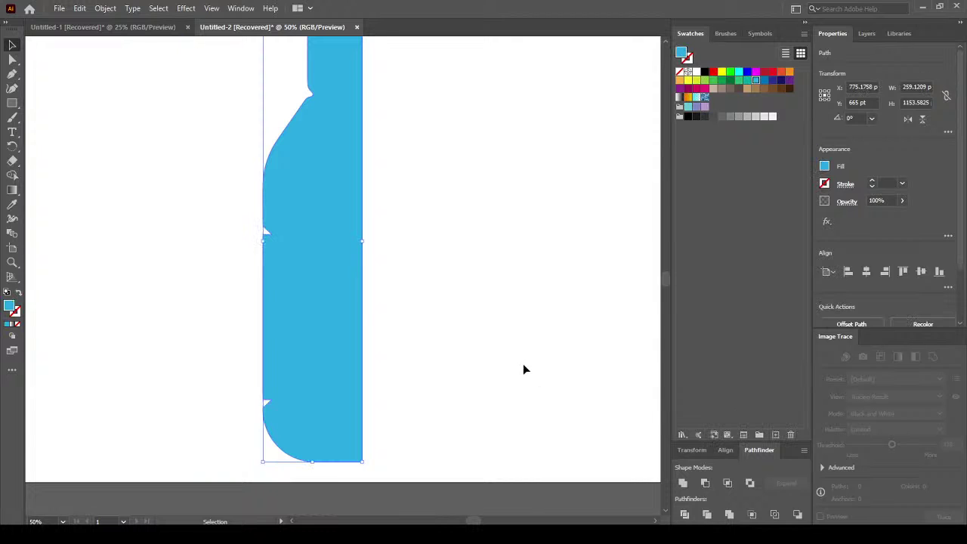
click(523, 363)
Round the inner corners of both the upper and lower grooves on the bottle's left edge.
click(316, 274)
scroll(259, 188, up, 3)
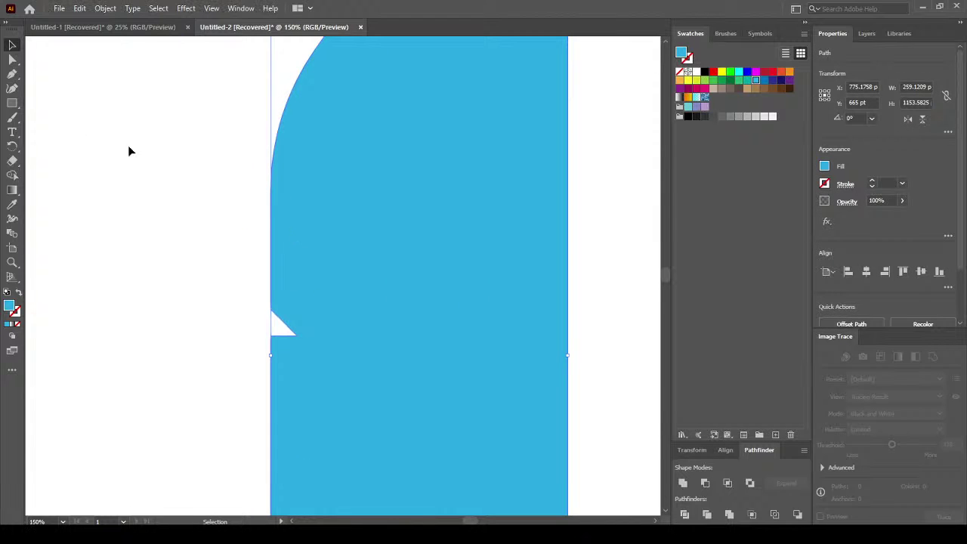
click(12, 58)
click(268, 344)
click(288, 345)
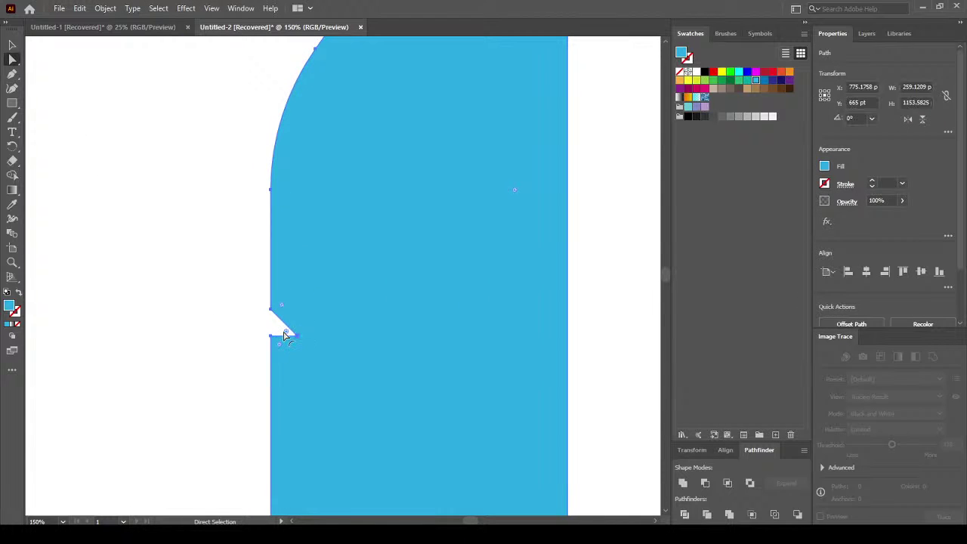
drag(287, 333, 285, 330)
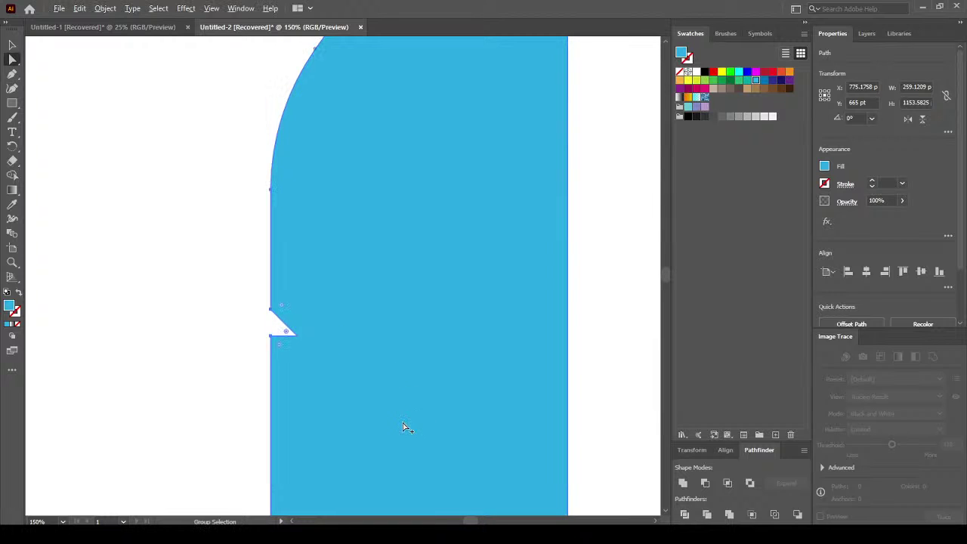
drag(410, 423, 359, 193)
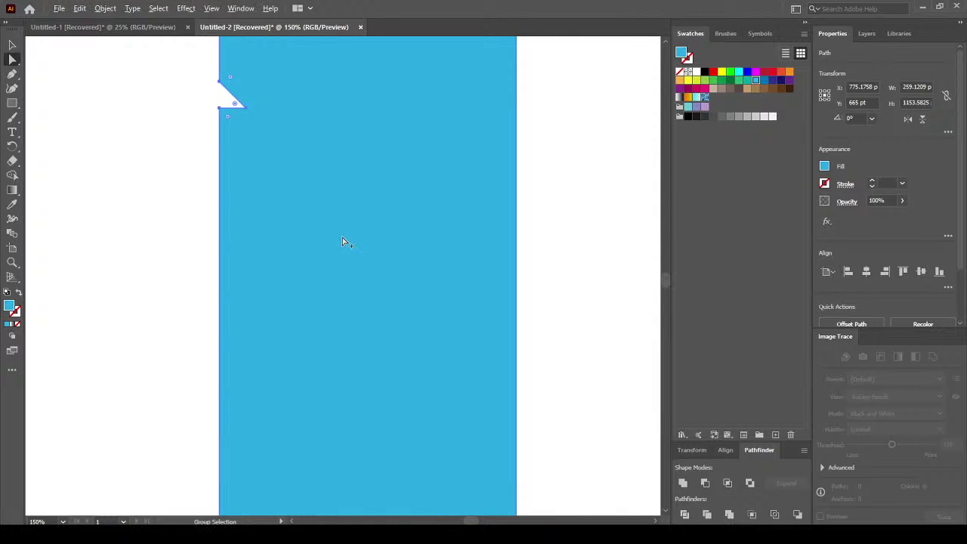
scroll(342, 239, down, 1)
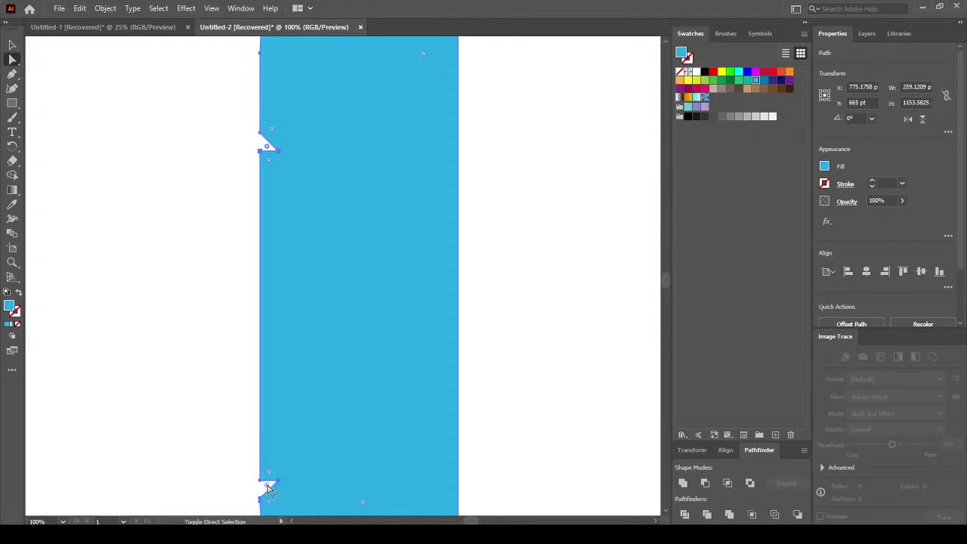
mouse_move(269, 487)
mouse_down()
mouse_move(281, 486)
mouse_move(268, 495)
mouse_up()
click(237, 259)
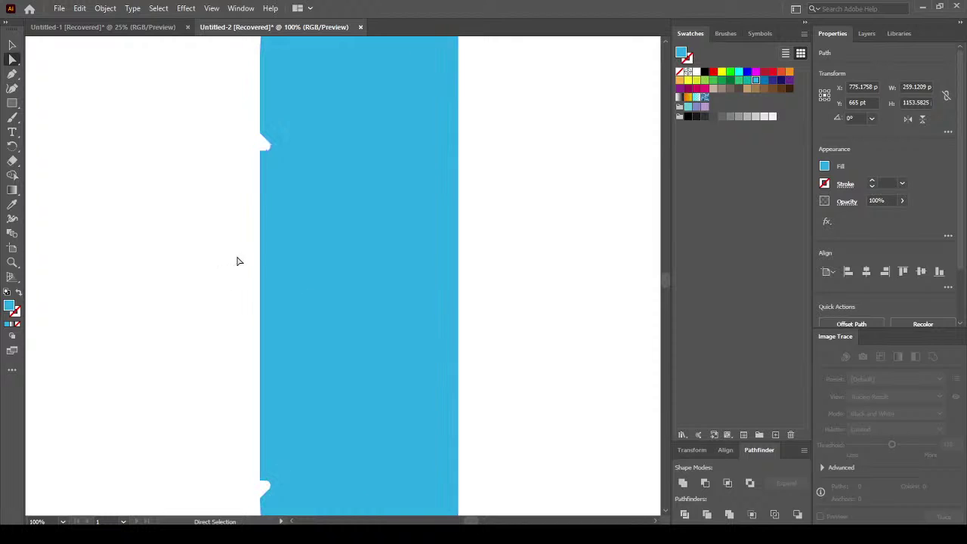
Round the outer corners of both grooves where they meet the bottle's left edge.
click(298, 225)
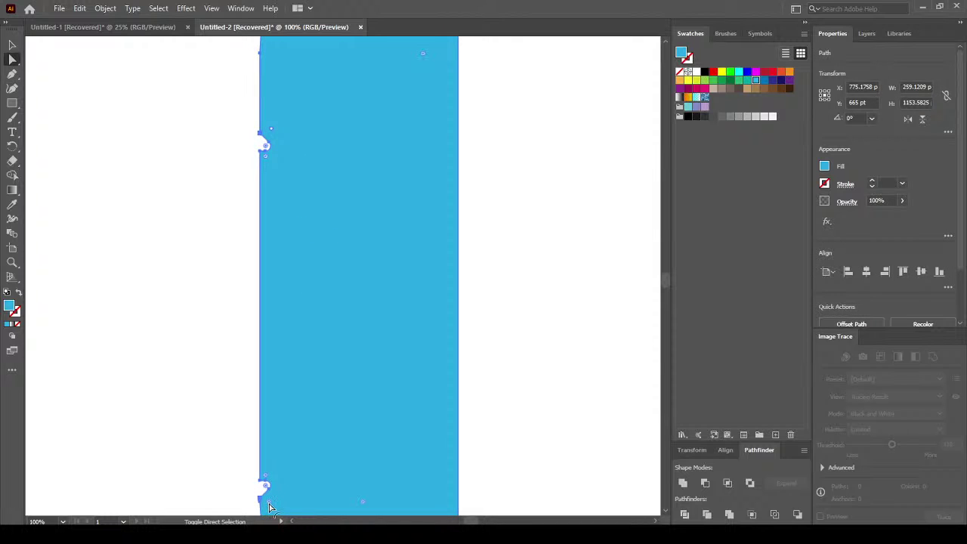
drag(269, 505, 290, 504)
click(269, 162)
drag(264, 480, 284, 474)
click(203, 371)
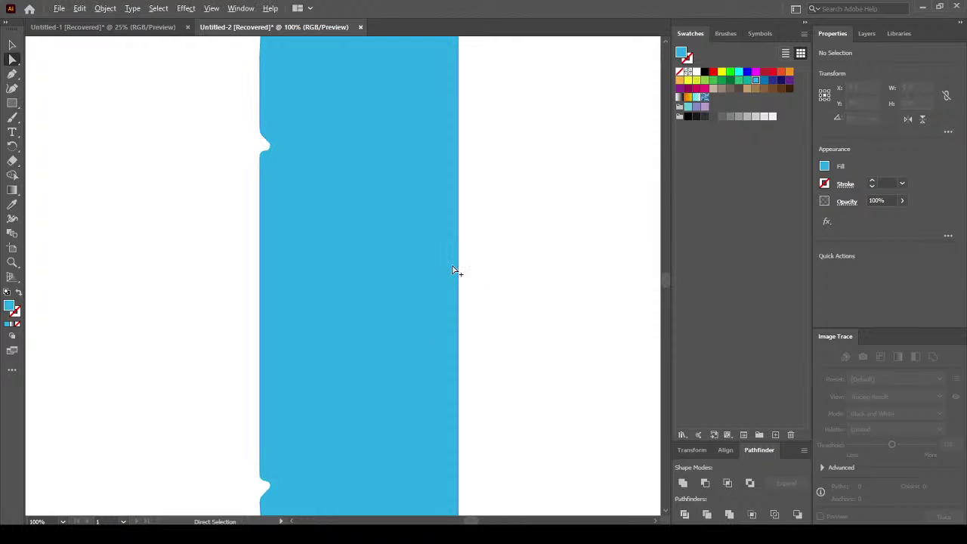
Move the bottle half-profile left and slightly up on the artboard, to about X 685 pt, Y 648 pt, keeping it selected.
scroll(453, 271, down, 1)
scroll(441, 262, down, 1)
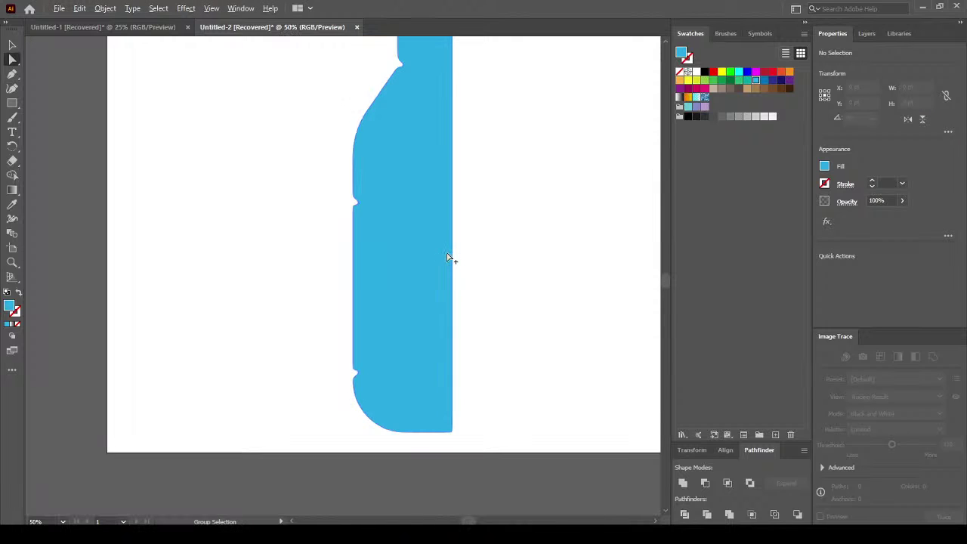
scroll(451, 259, down, 1)
drag(492, 236, 421, 292)
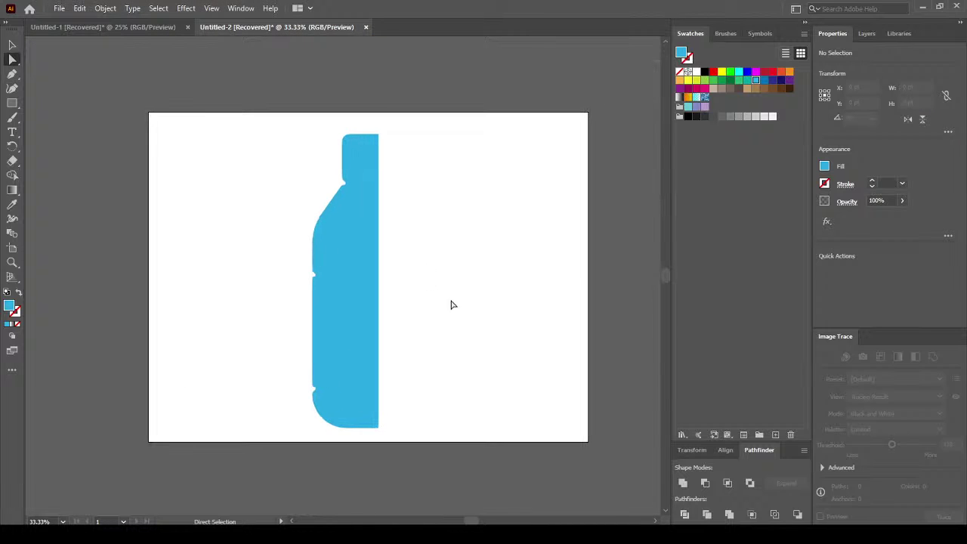
click(12, 46)
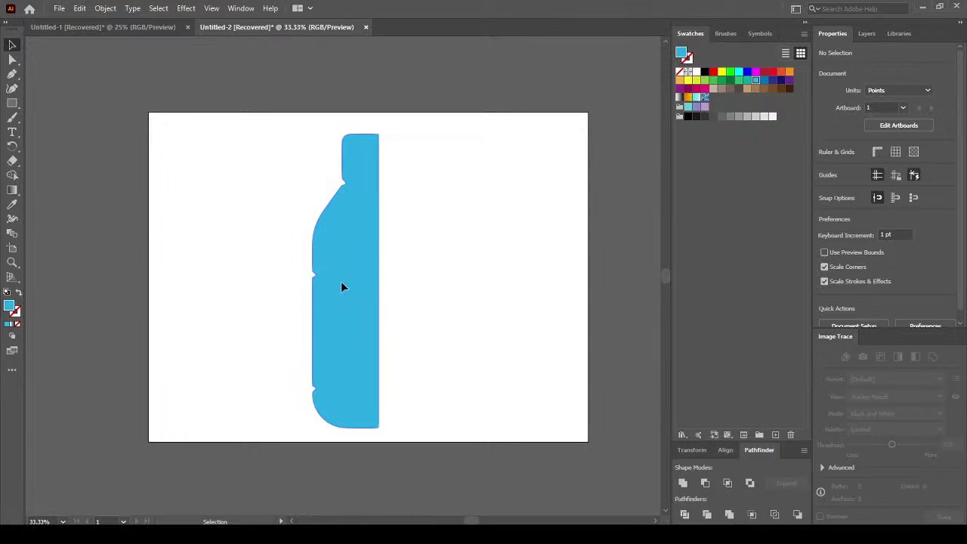
drag(341, 284, 318, 283)
click(424, 285)
click(322, 279)
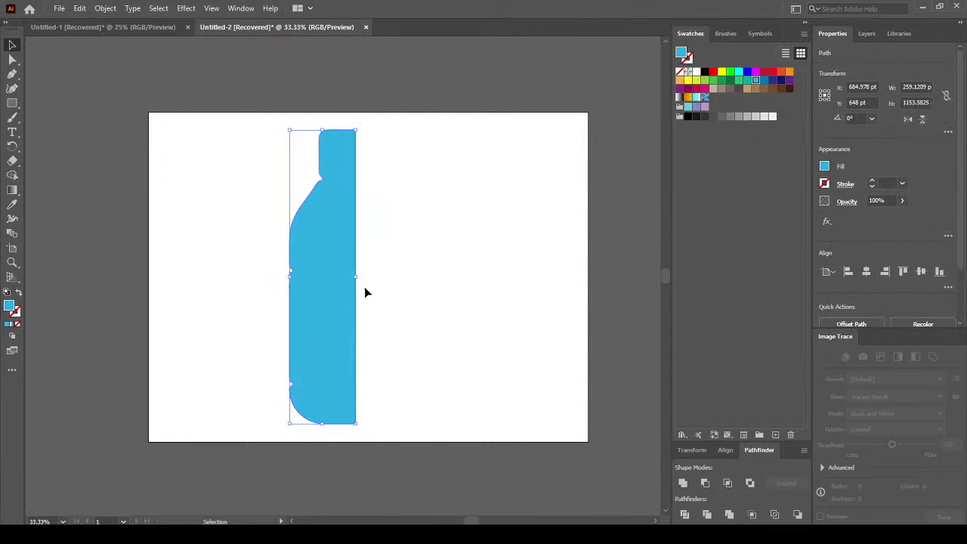
Apply the 3D Revolve effect to the bottle profile, revolving it from the Right Edge.
click(186, 9)
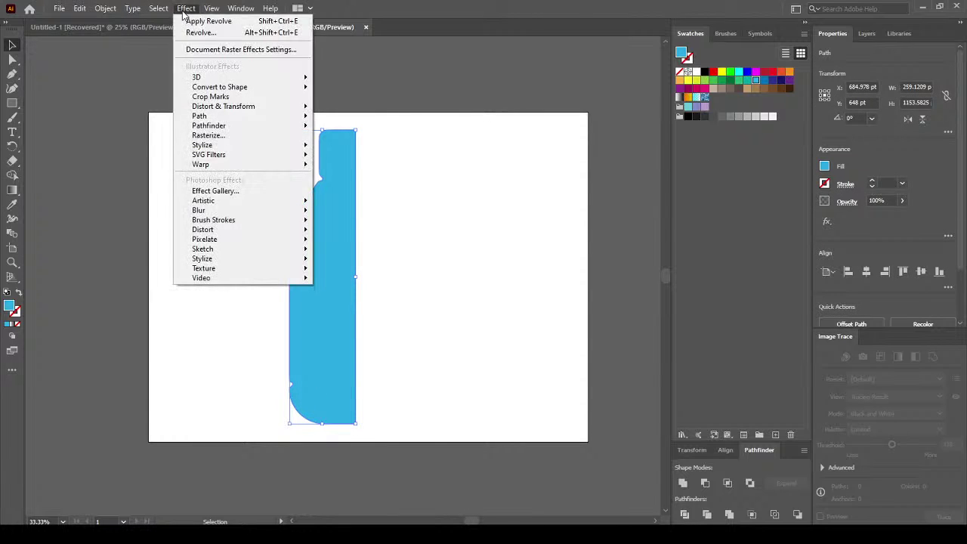
mouse_move(225, 77)
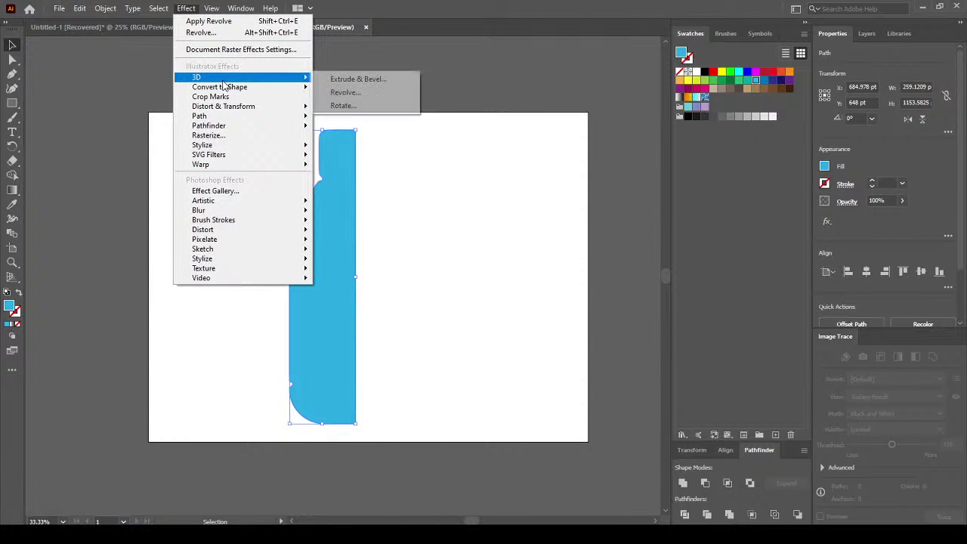
click(355, 92)
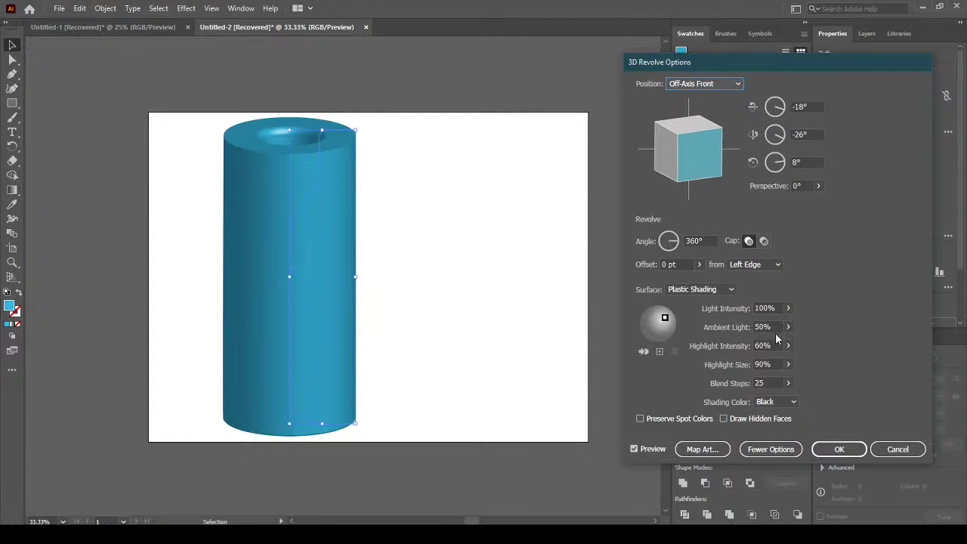
click(752, 266)
click(771, 290)
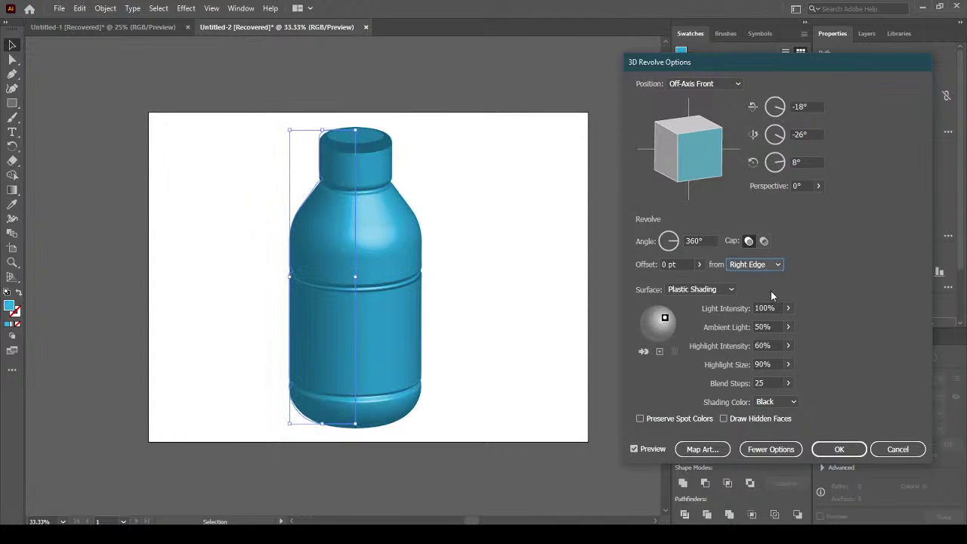
Preview the bottle in a free rotation of about -5°, -44°, -6° and in the Isometric Left and Isometric Top positions.
mouse_move(689, 157)
mouse_down()
mouse_move(685, 149)
mouse_move(683, 167)
mouse_move(676, 140)
mouse_move(691, 155)
mouse_move(669, 156)
mouse_move(659, 140)
mouse_move(724, 160)
mouse_up()
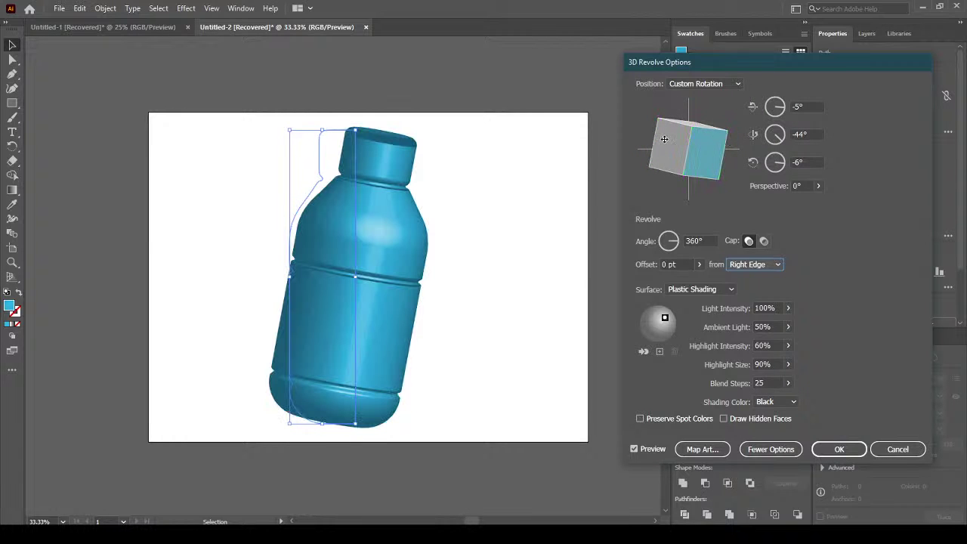
click(686, 84)
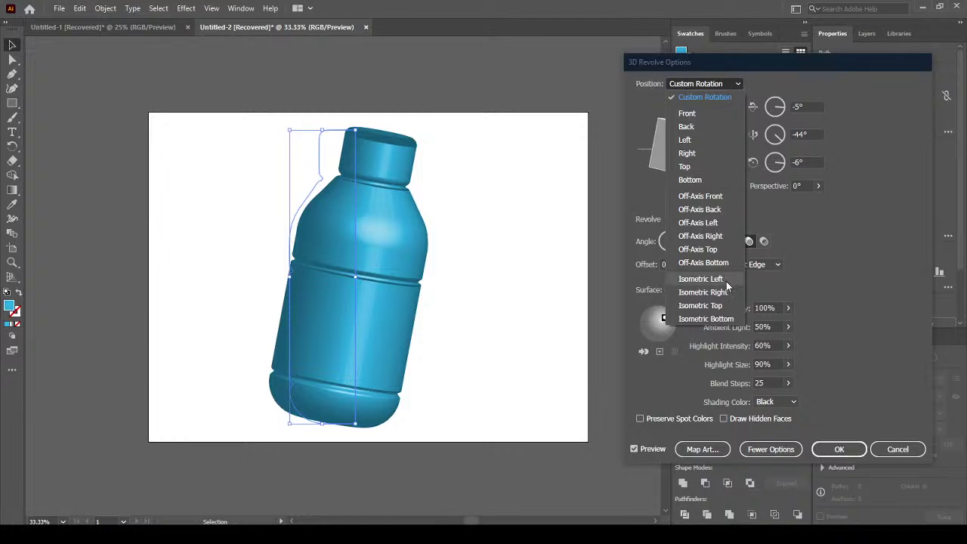
key(Escape)
click(696, 83)
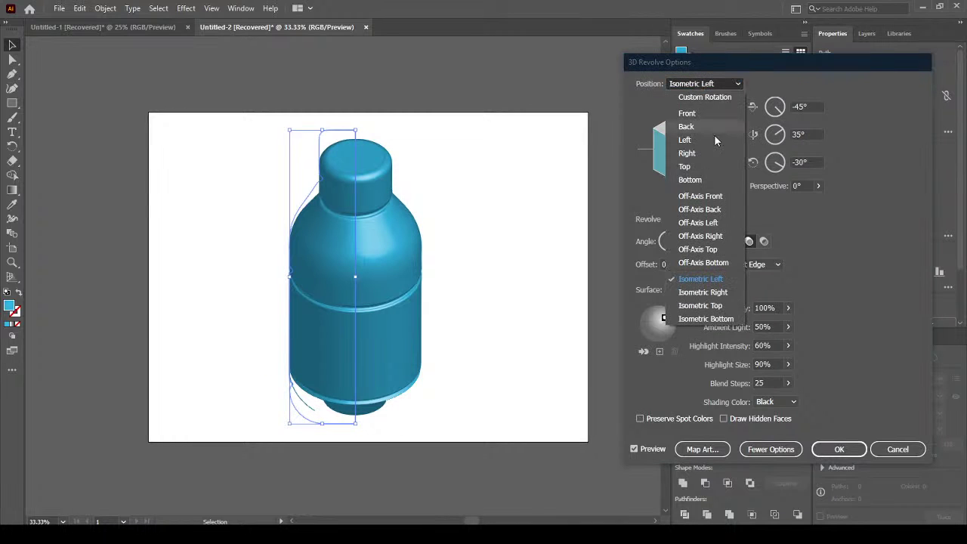
click(710, 306)
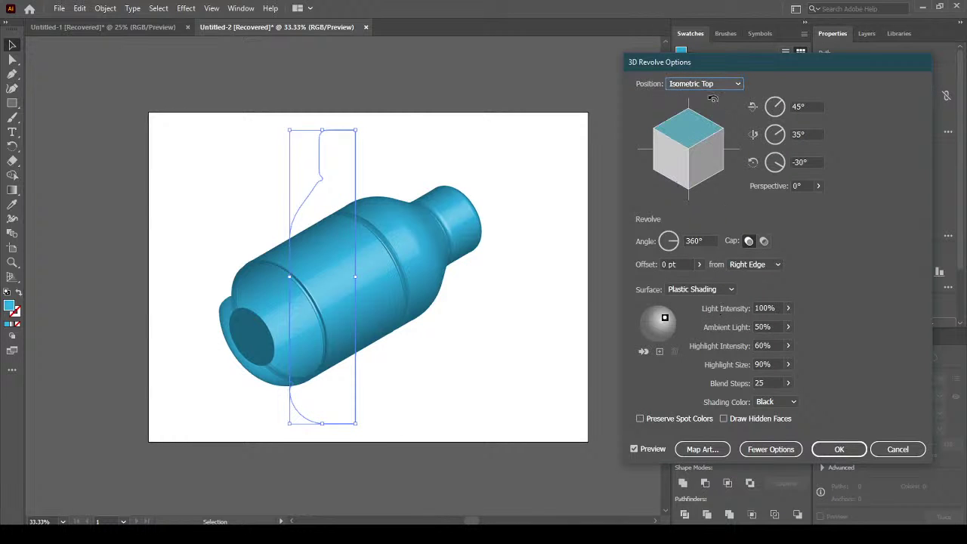
Set the position back to Isometric Left and rotate the bottle freely to about -11°, 38°, -5°.
click(709, 83)
click(729, 275)
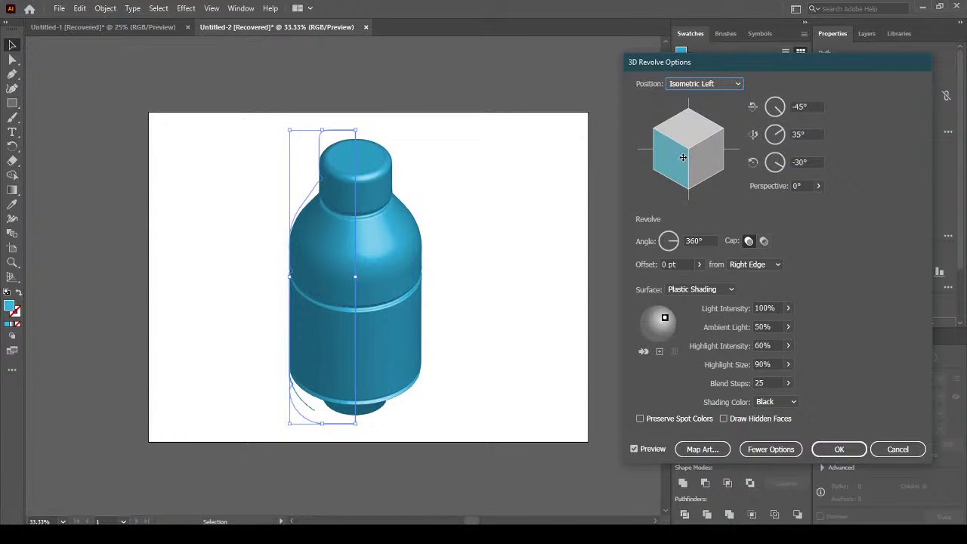
drag(684, 158, 701, 142)
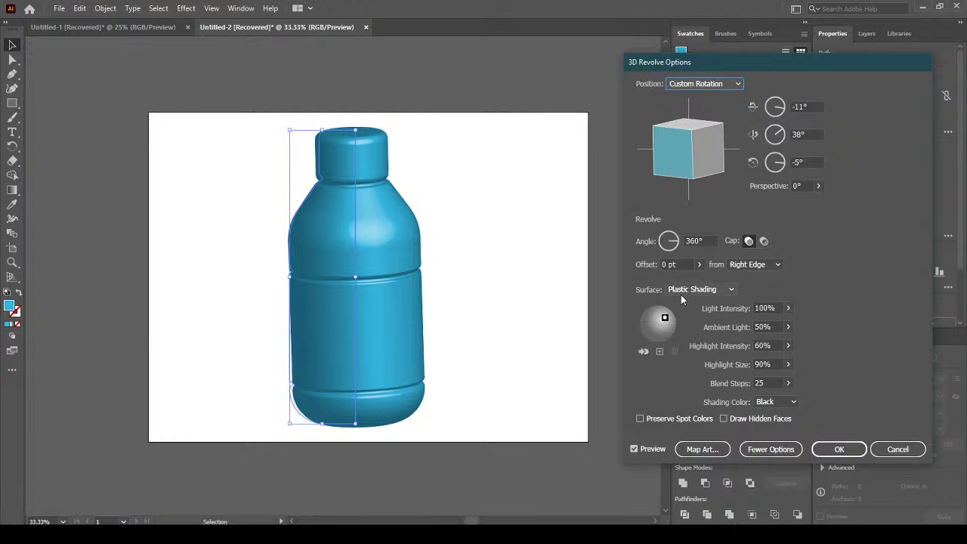
Try the hollow cap on the bottle at a rotation of about -40°, 28°, -25°, and return to the solid cap.
click(763, 242)
click(764, 243)
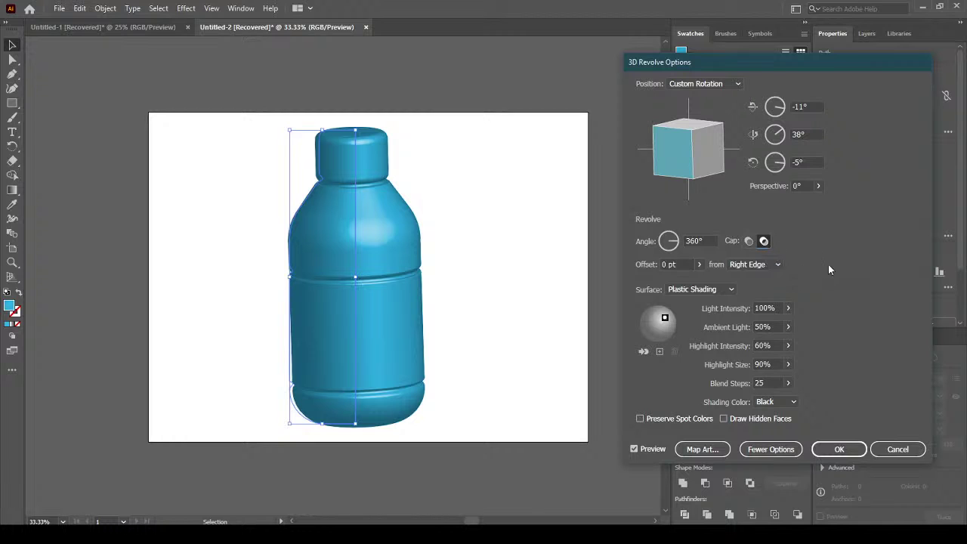
drag(701, 149, 671, 136)
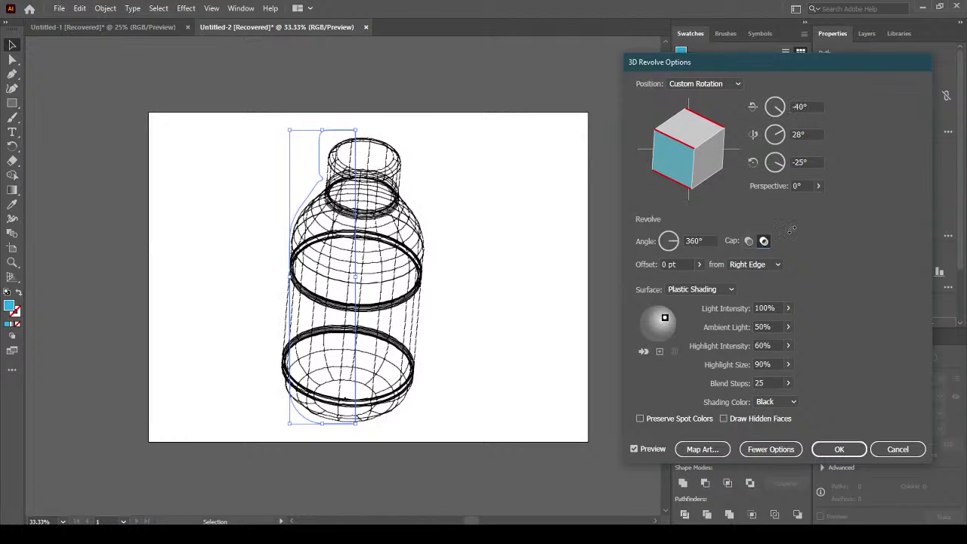
click(749, 242)
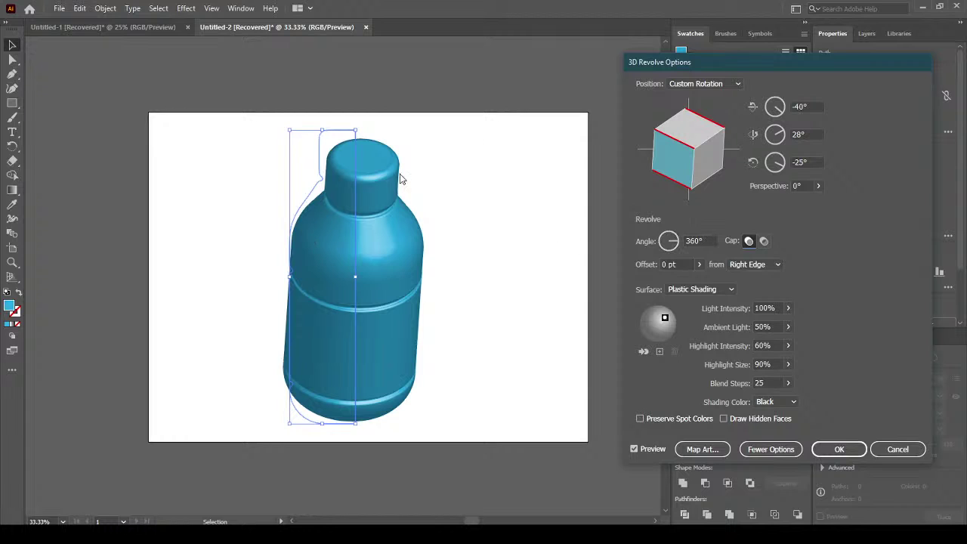
Reduce the revolve angle to 142° and rotate the bottle to about -68°, 32°, -54° to expose its cut side.
drag(674, 247, 666, 242)
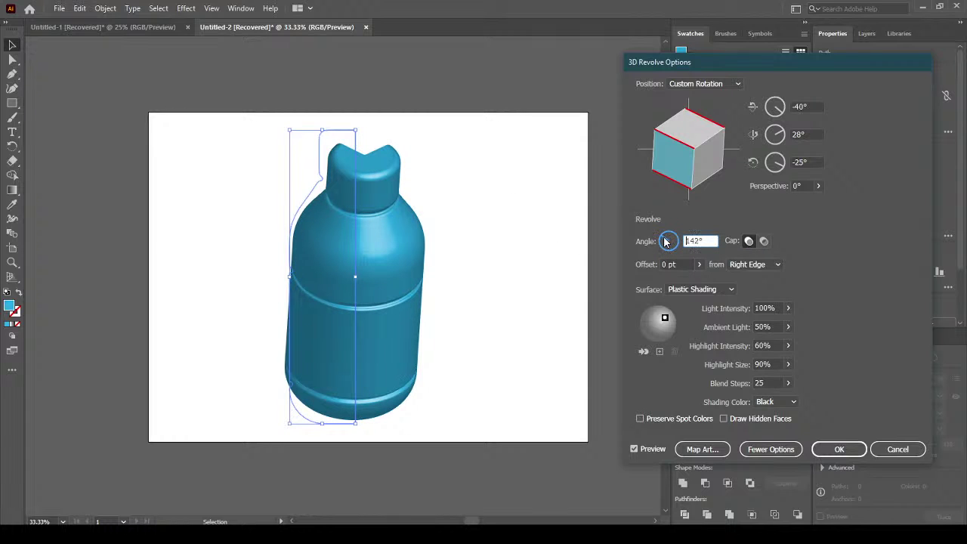
mouse_move(700, 151)
mouse_down()
mouse_move(685, 163)
mouse_move(701, 155)
mouse_up()
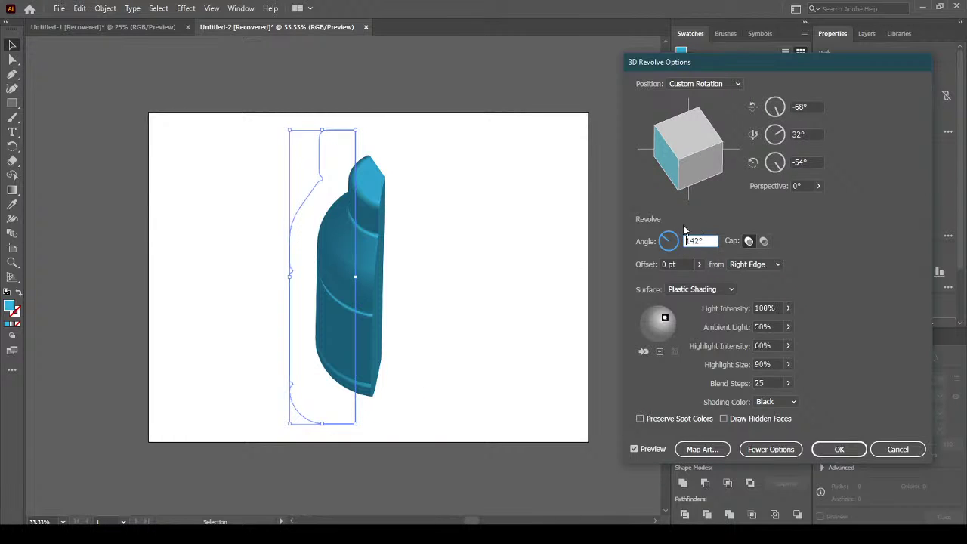
Set the bottle's revolve angle to a full 360°.
click(679, 240)
text(360)
click(684, 264)
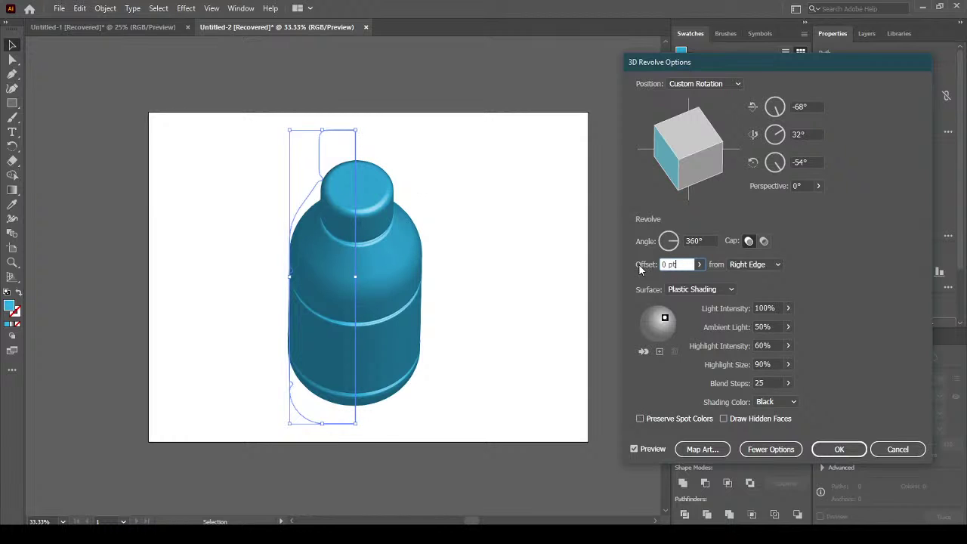
Try a revolve offset of about 125 pt from the right edge, and return the offset to 0 pt.
click(699, 264)
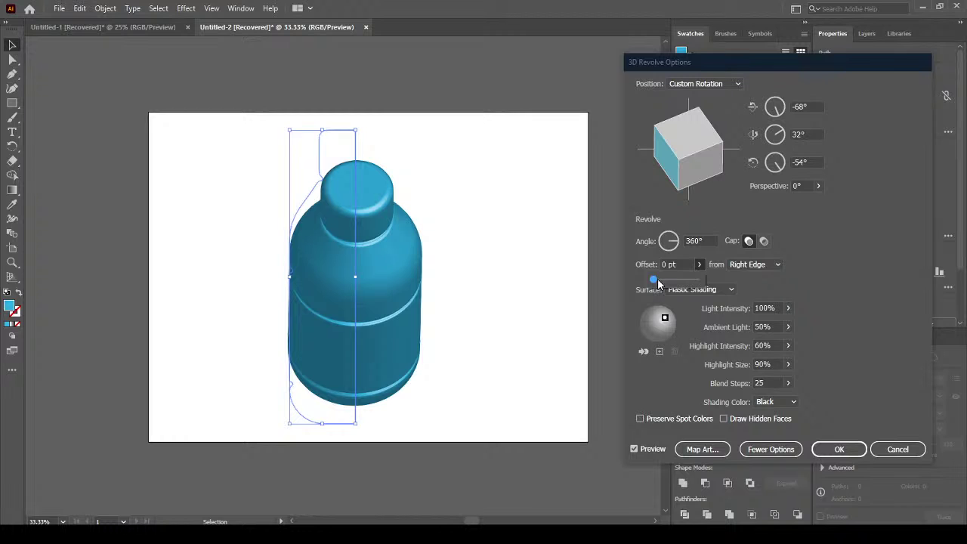
mouse_move(654, 280)
mouse_down()
mouse_move(666, 281)
mouse_move(659, 284)
mouse_up()
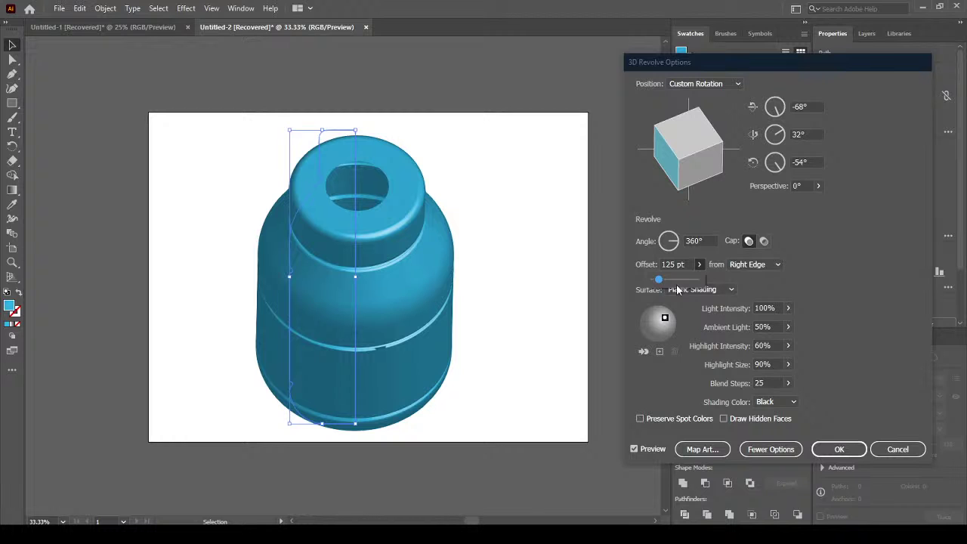
drag(659, 280, 644, 280)
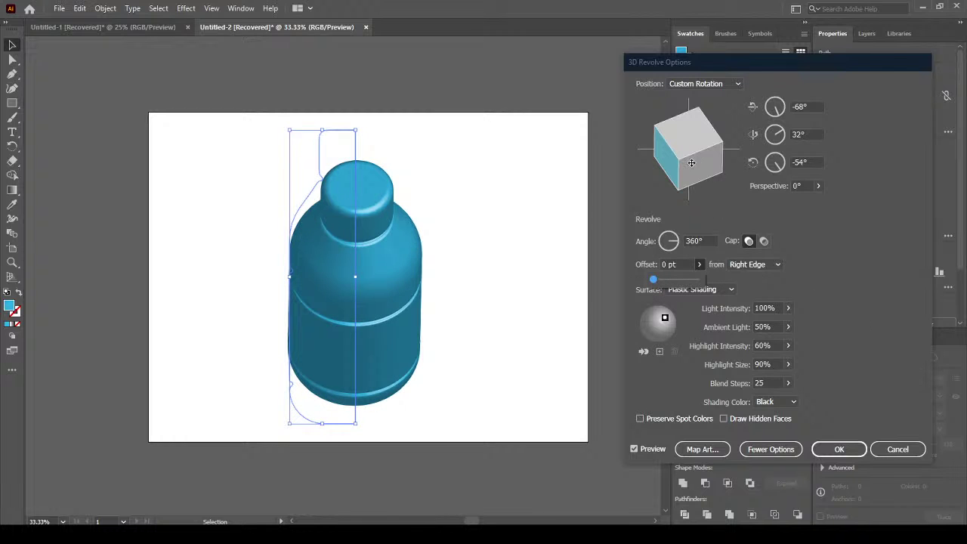
Rotate the bottle freely to about -12°, 42°, -7° so it stands nearly upright, and apply the 3D Revolve effect.
mouse_move(691, 162)
mouse_down()
mouse_move(738, 188)
mouse_move(726, 195)
mouse_move(689, 175)
mouse_move(713, 134)
mouse_move(701, 163)
mouse_move(701, 123)
mouse_up()
drag(732, 187, 732, 189)
drag(692, 152, 717, 126)
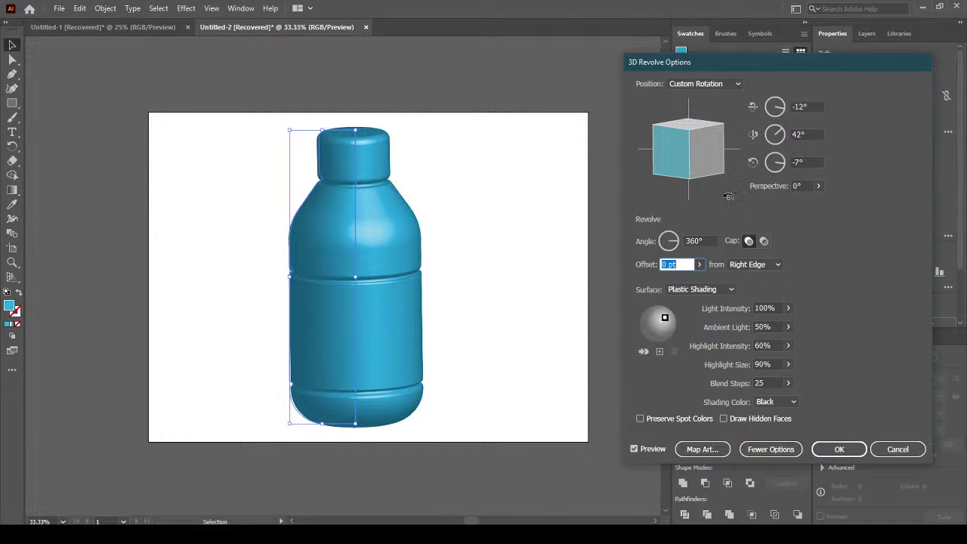
click(838, 449)
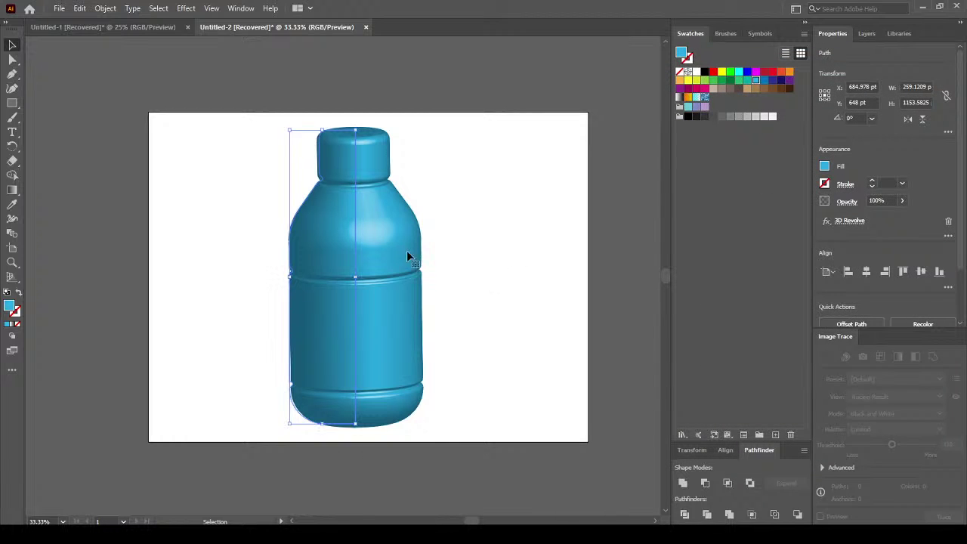
Reopen the bottle's 3D Revolve effect for editing and select surface 6 of 14, the label area between the grooves, for art mapping.
click(947, 235)
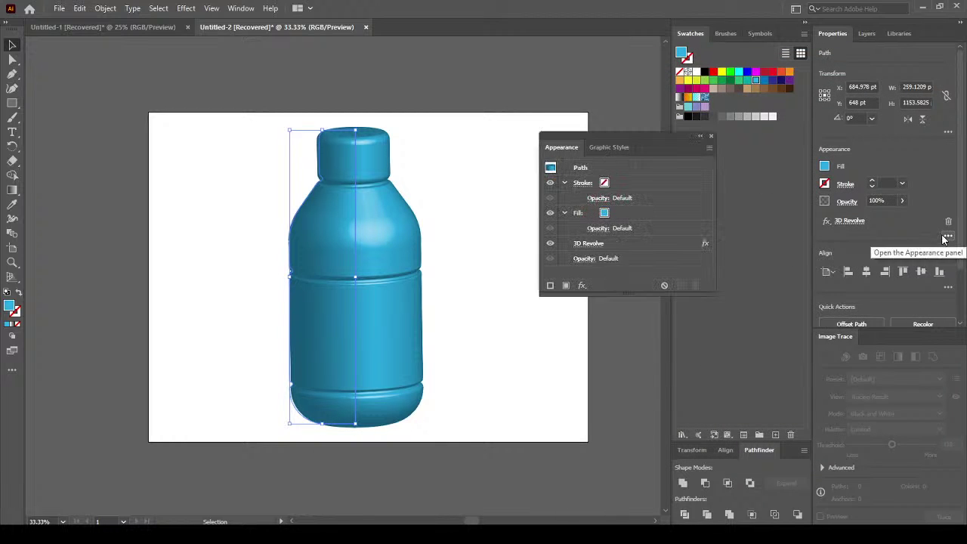
double_click(596, 242)
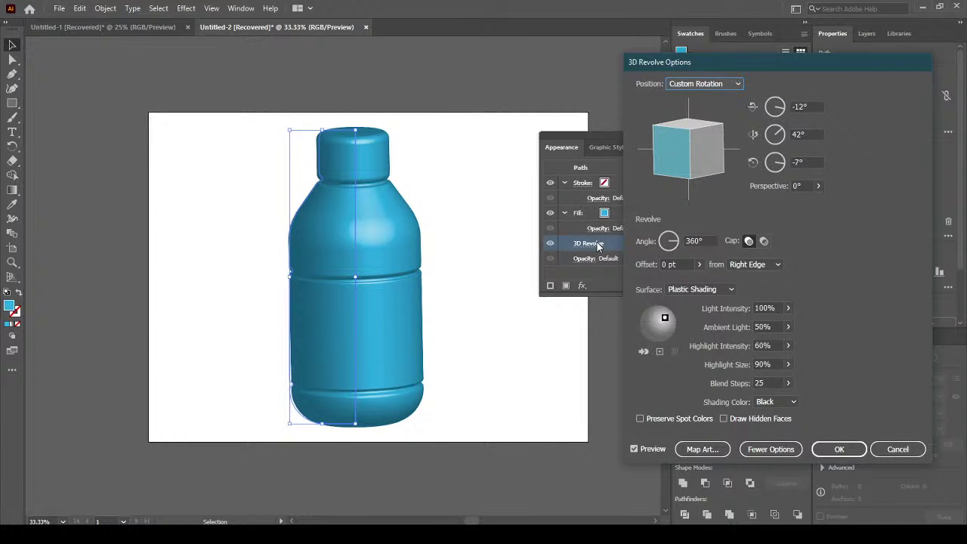
click(703, 449)
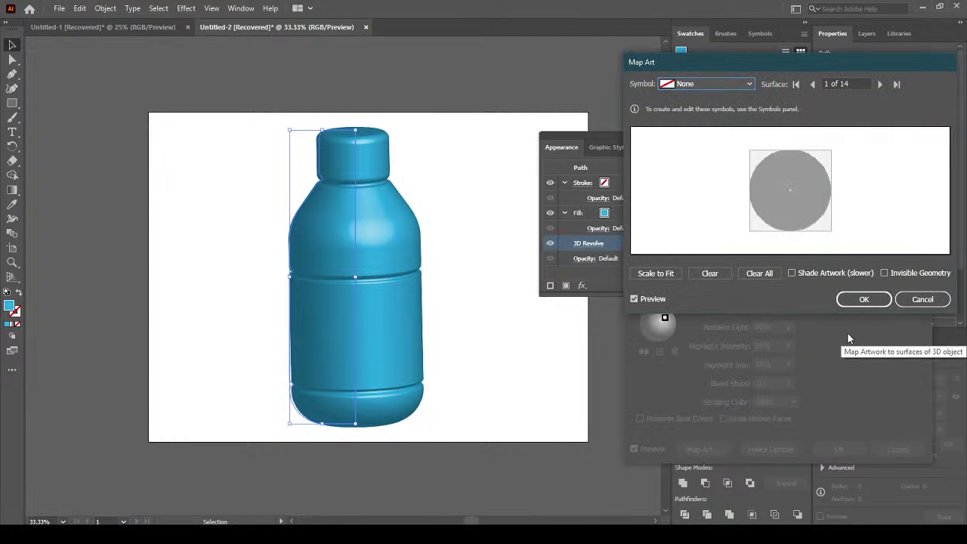
click(879, 84)
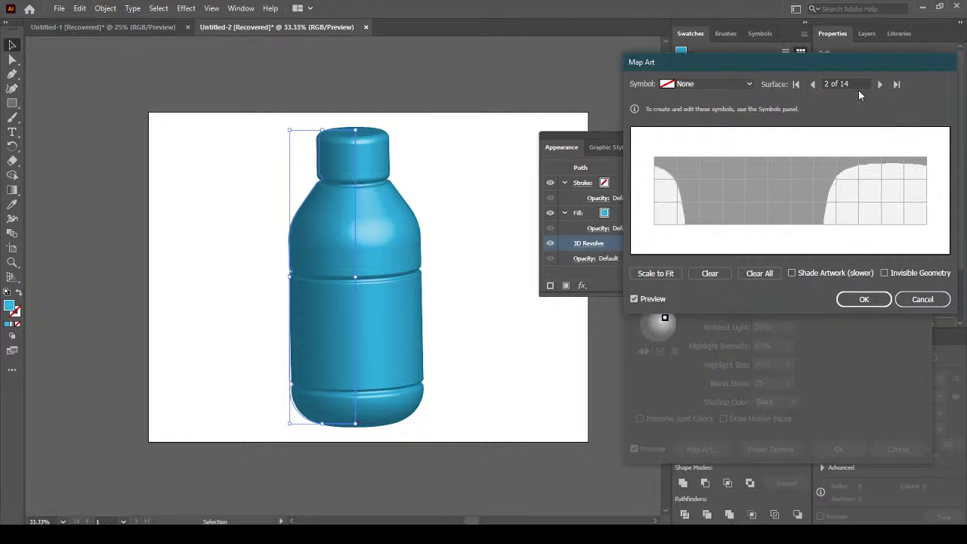
click(881, 85)
click(879, 84)
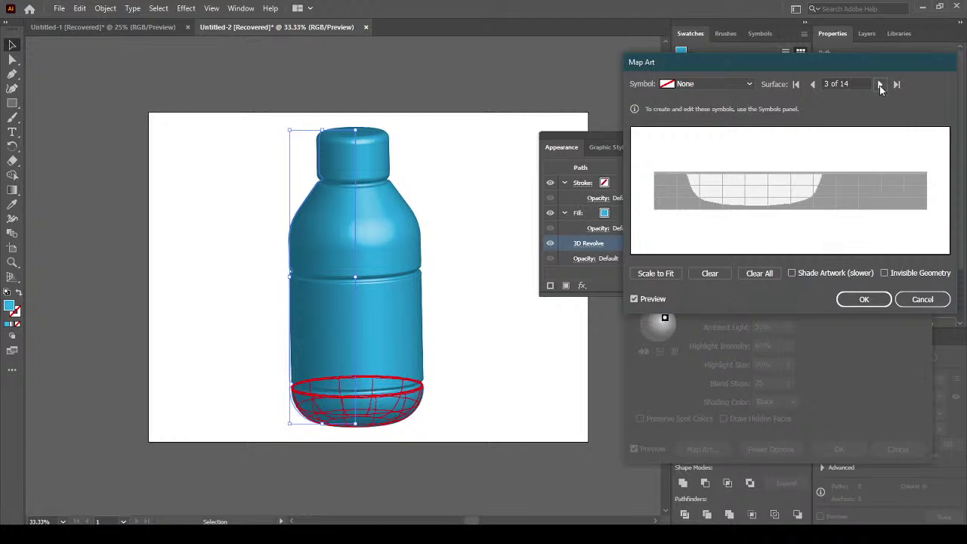
click(879, 84)
click(880, 83)
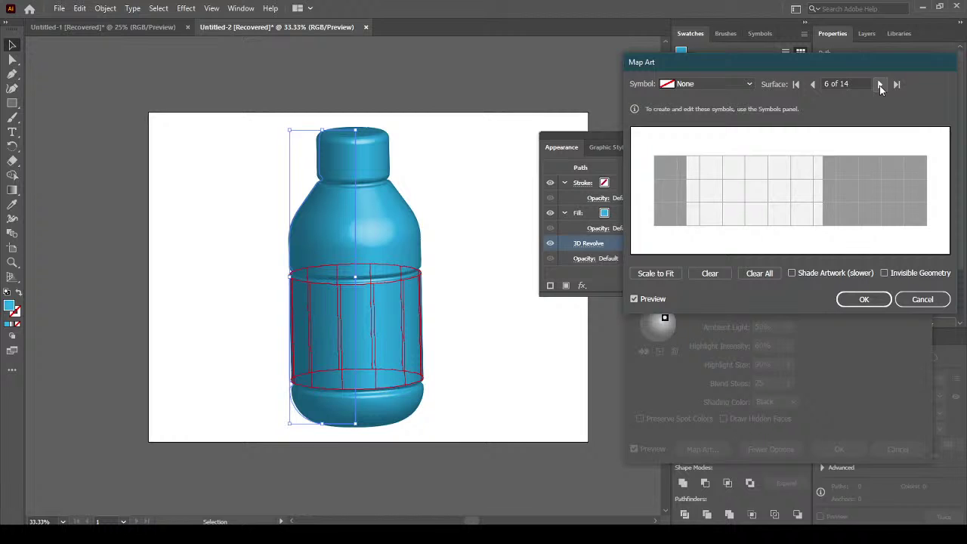
Map the Hearts symbol onto the label surface and stretch it to cover the whole light, visible part of the surface.
click(741, 84)
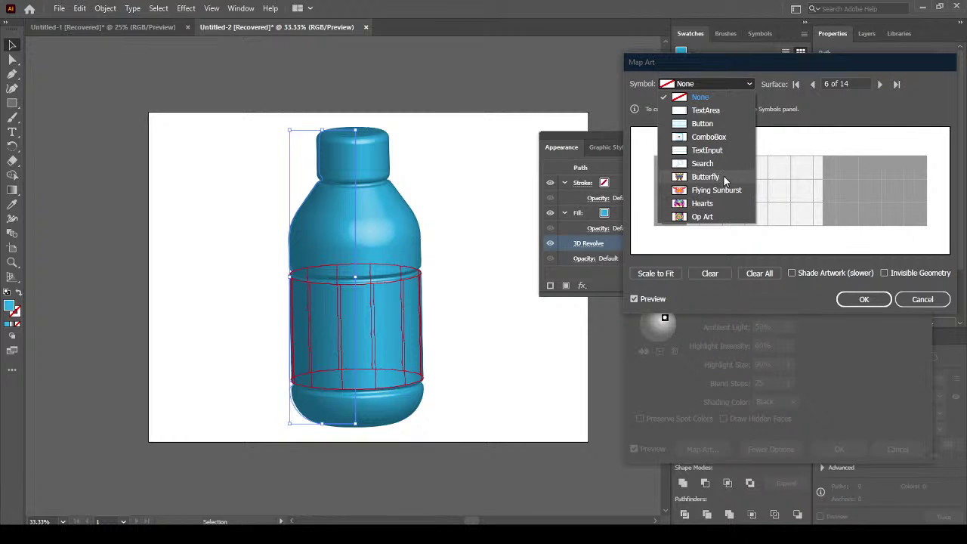
click(718, 203)
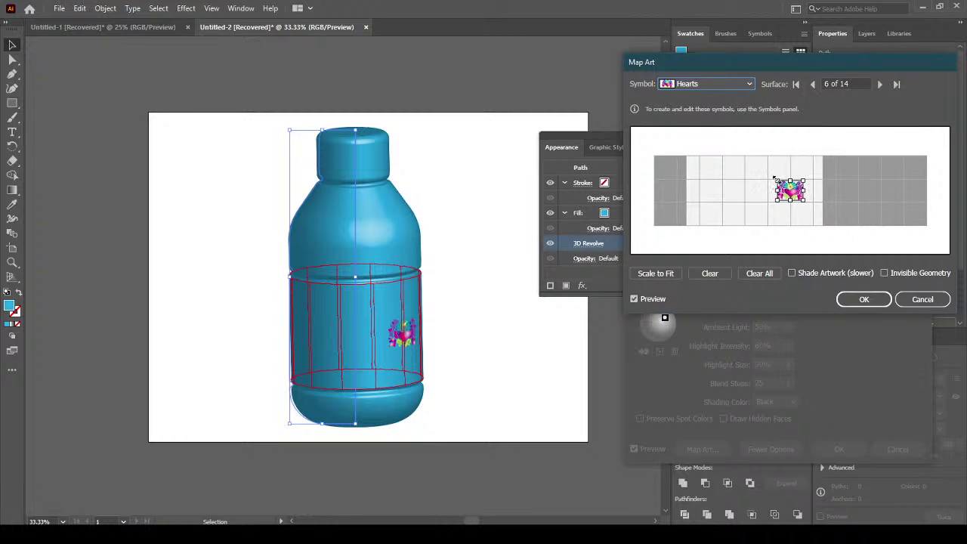
drag(776, 180, 680, 151)
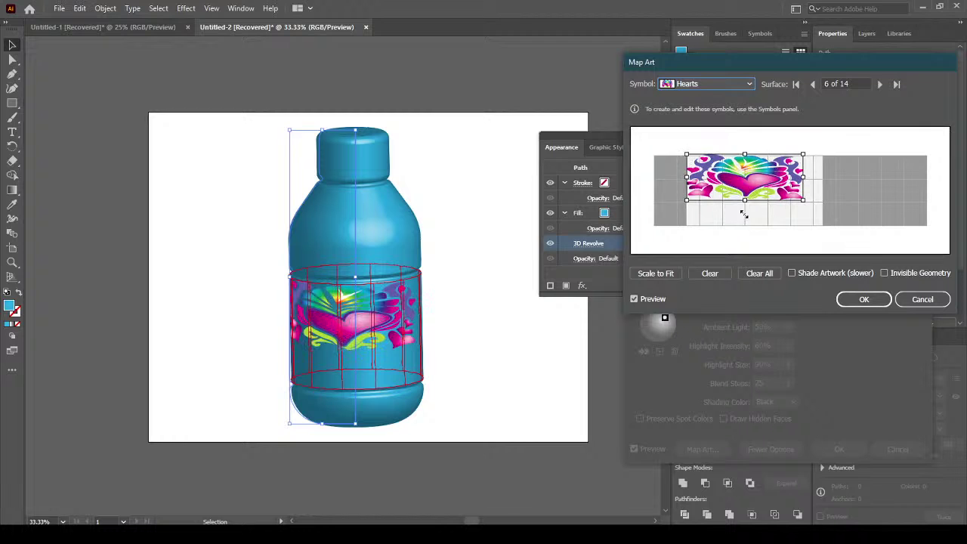
drag(743, 200, 745, 225)
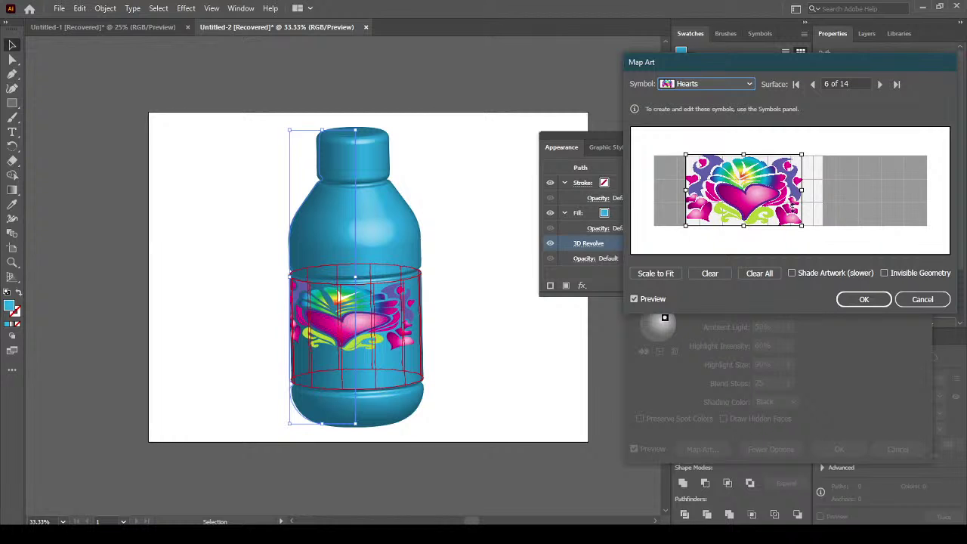
drag(803, 191, 823, 198)
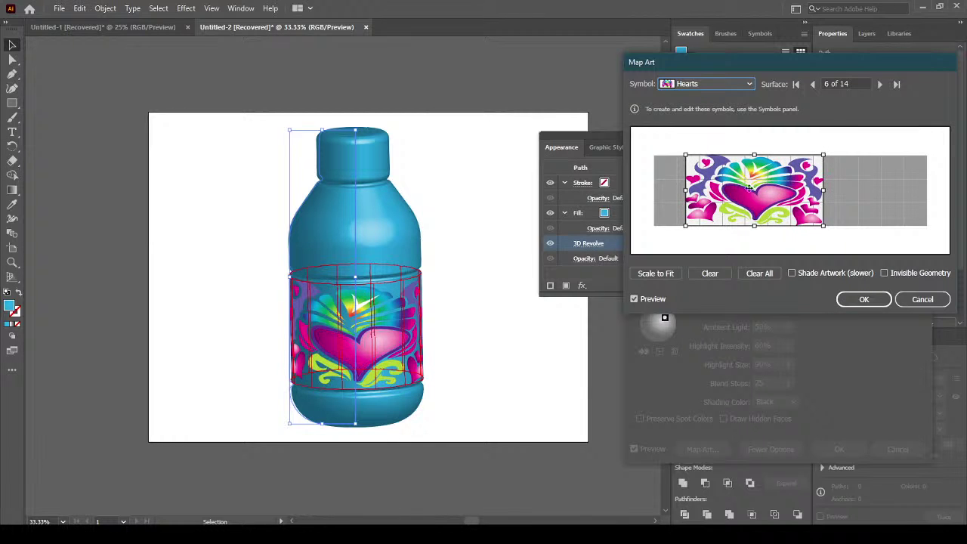
Turn on Shade Artwork for the mapped label, apply the mapping and the revolve effect, and deselect the bottle.
click(791, 272)
key(space)
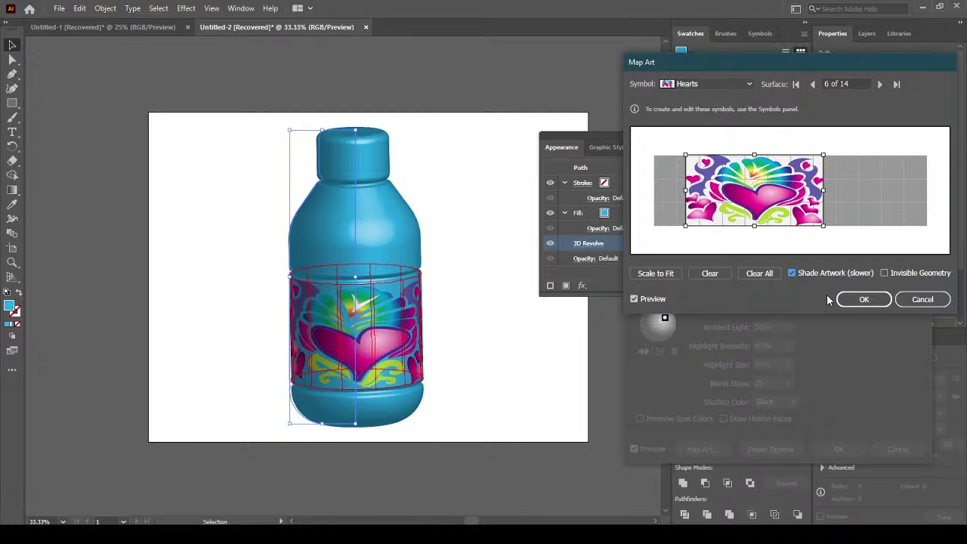
click(864, 300)
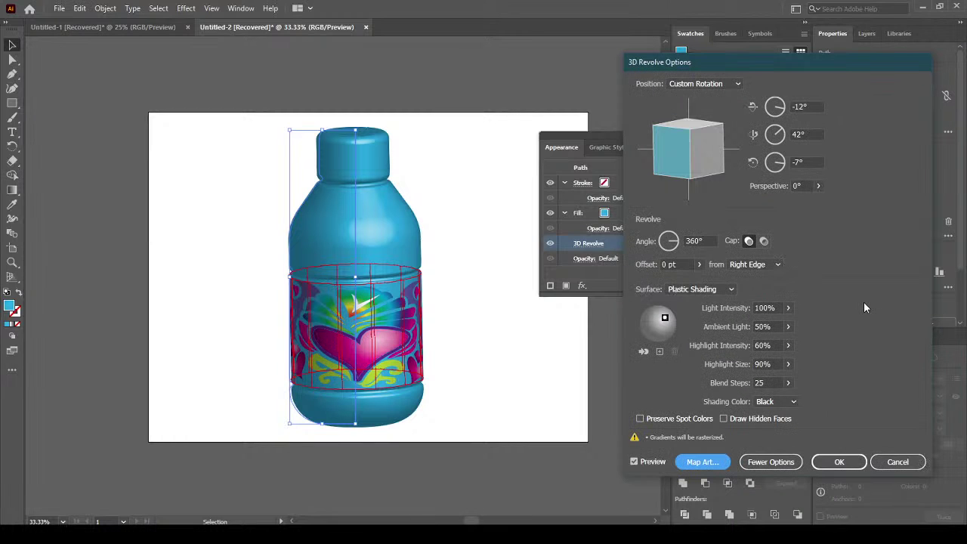
click(837, 461)
click(639, 334)
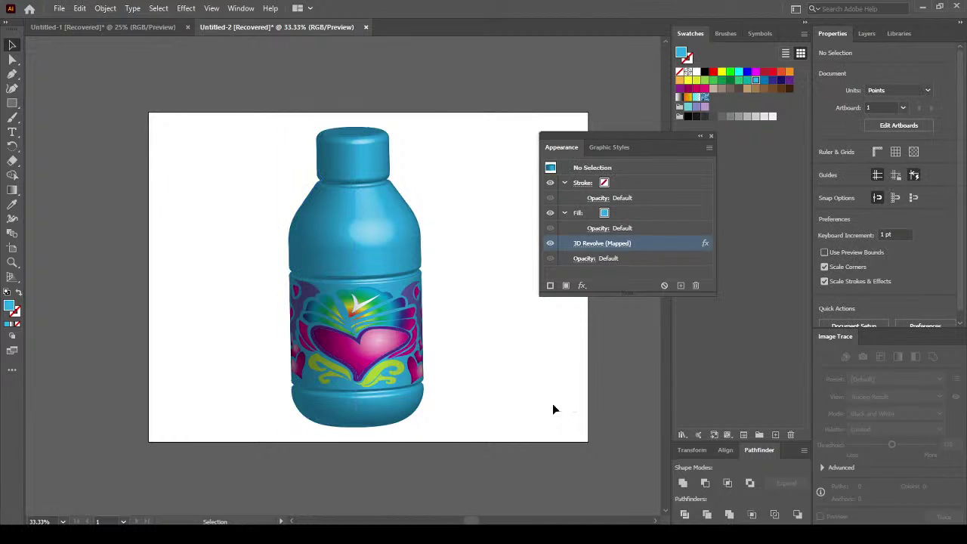